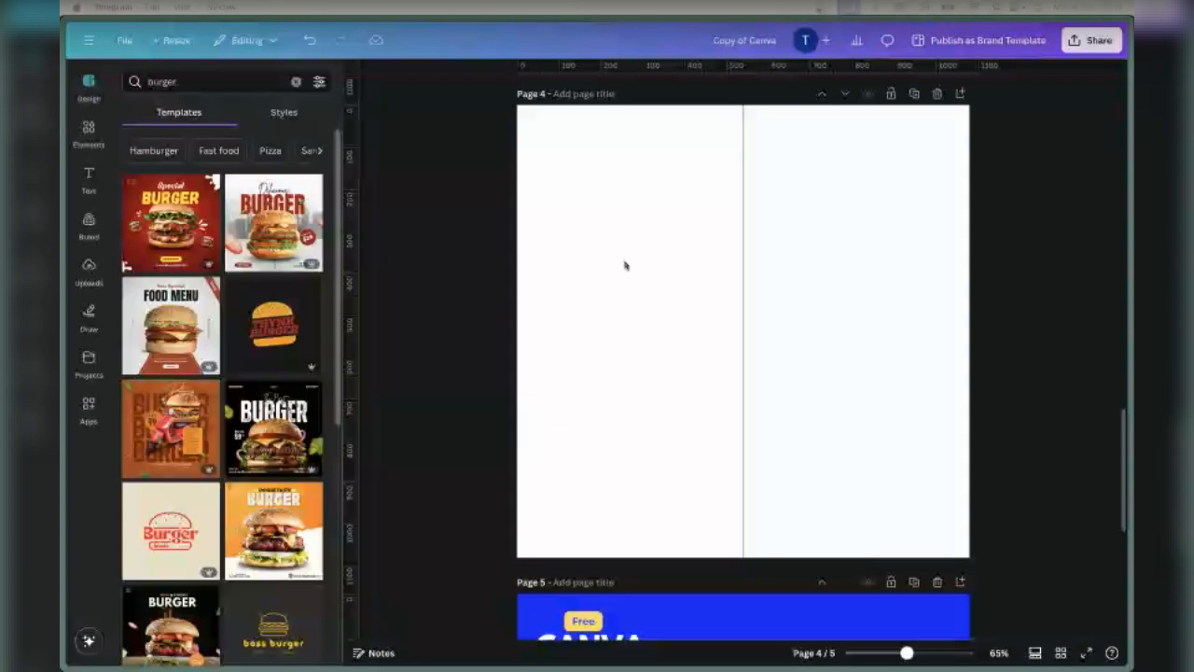
Step: Clear the burger template search and bring up the Canva Design Class flyer on page 3
left_click(631, 229)
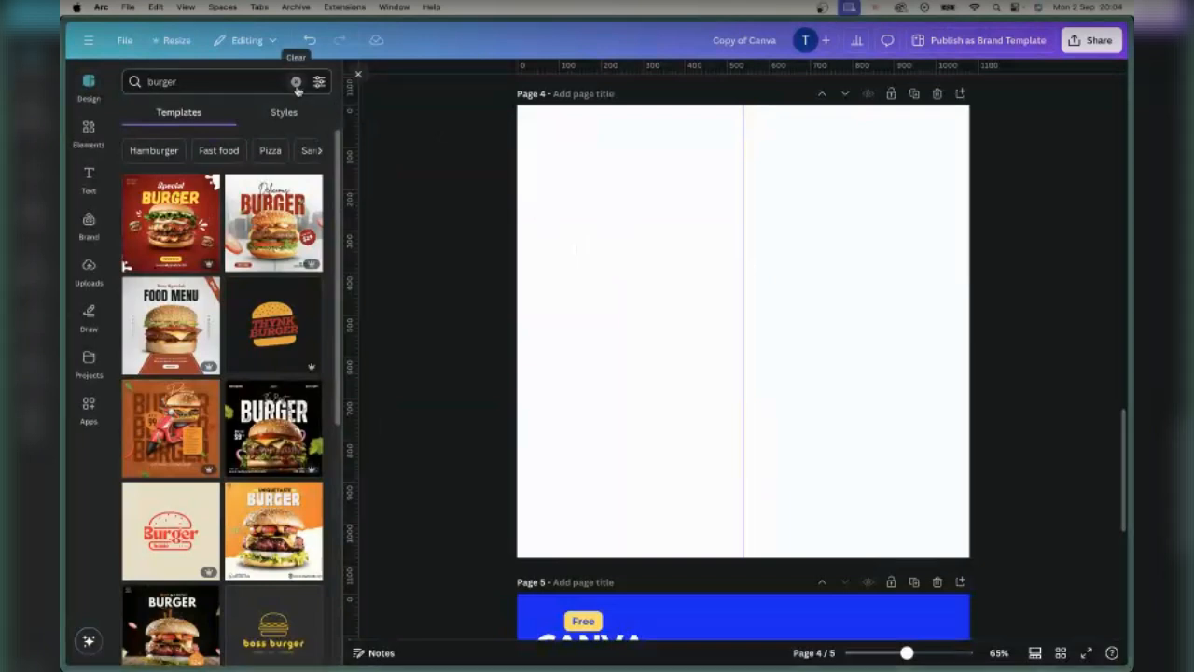
left_click(296, 81)
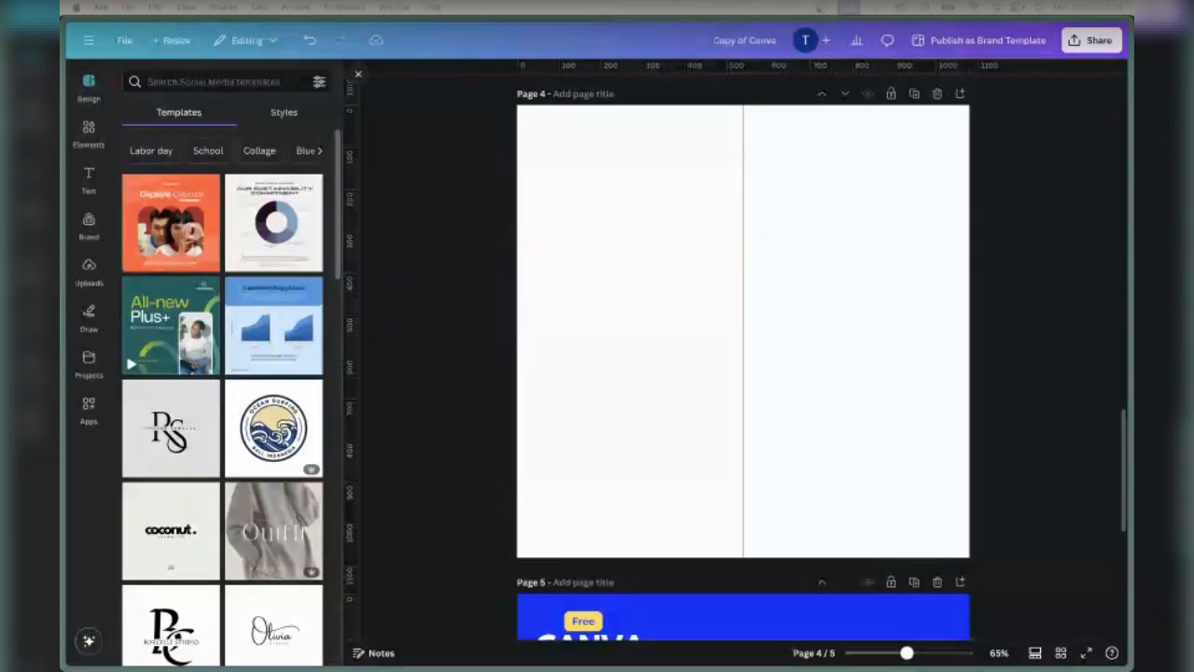
scroll(826, 342, "down", 5)
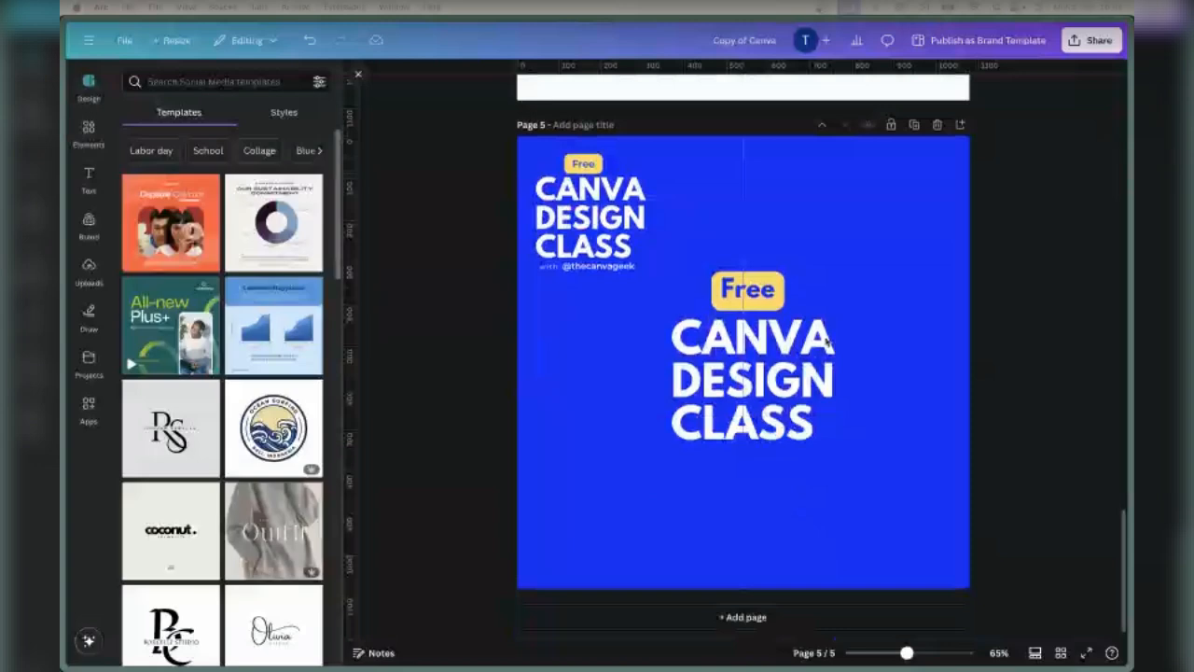
scroll(827, 341, "up", 10)
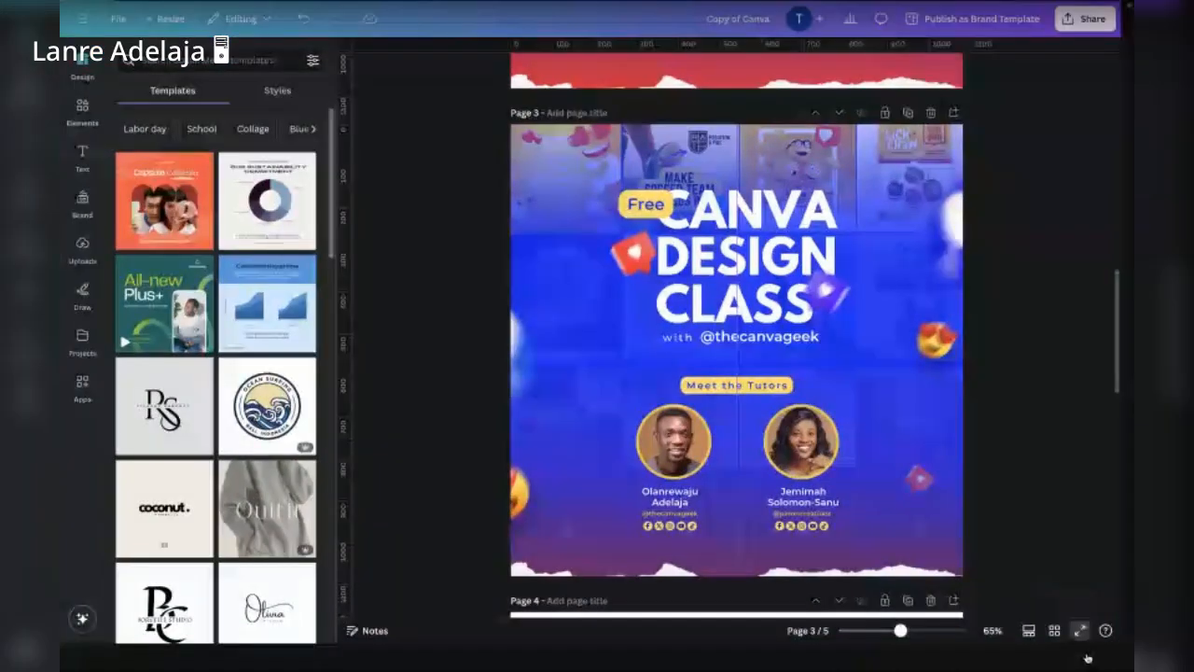
left_click(1079, 630)
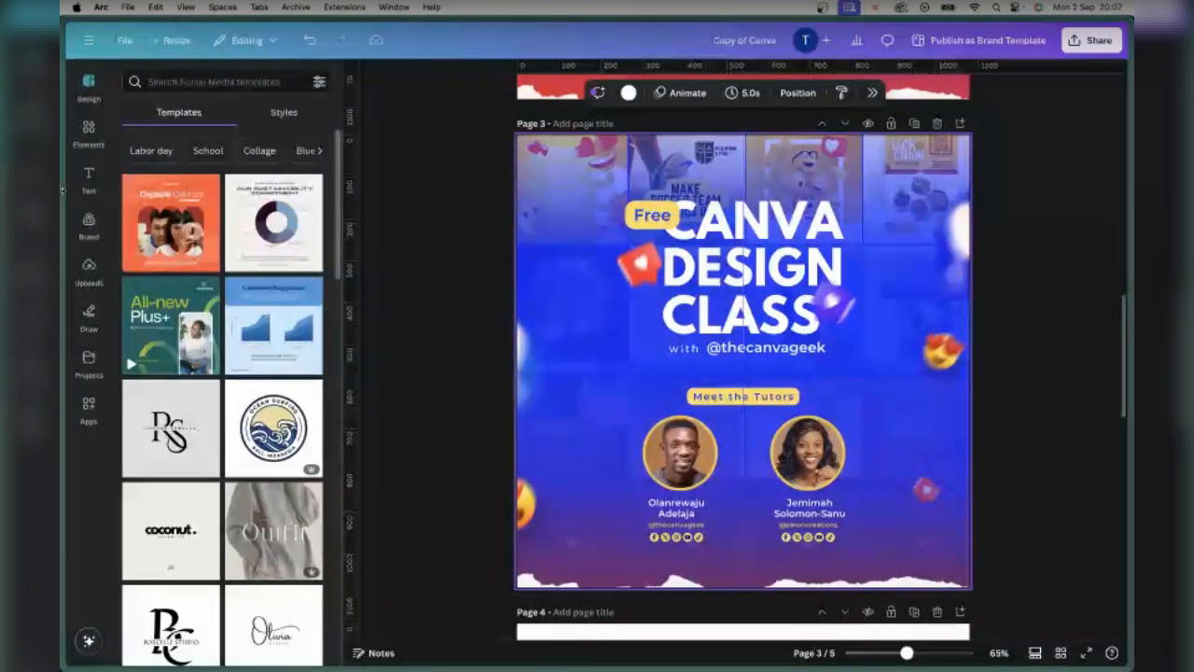
Step: Switch to the designer's Behance profile and open the Code Archery project
mouse_move(64, 197)
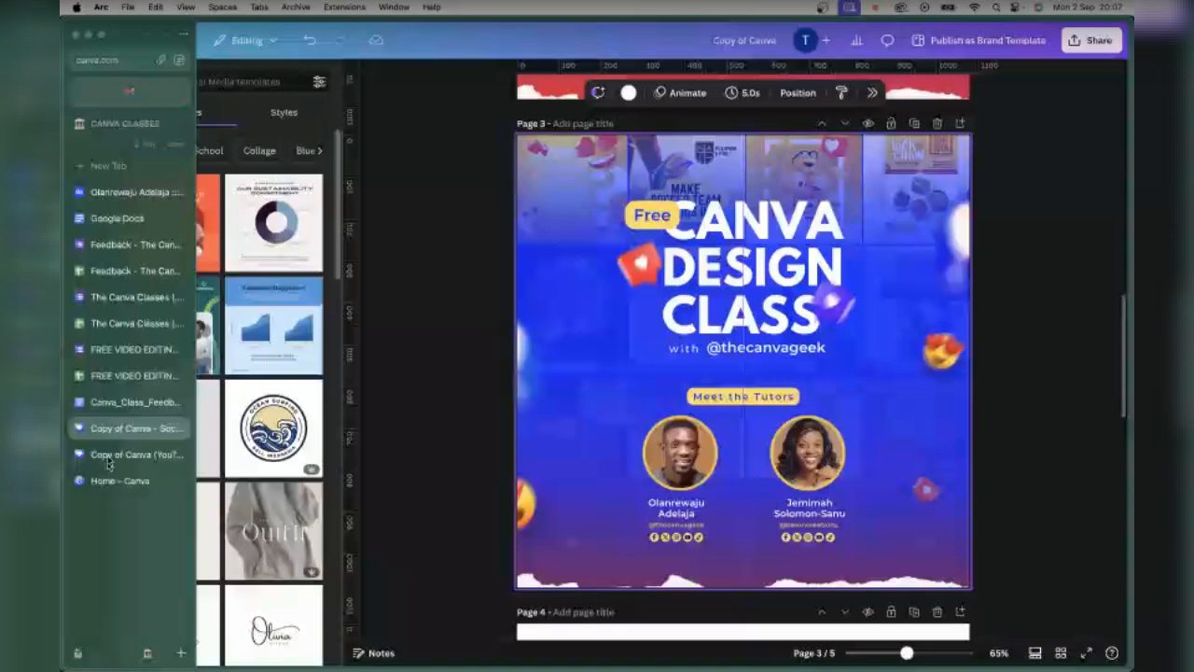
left_click(117, 194)
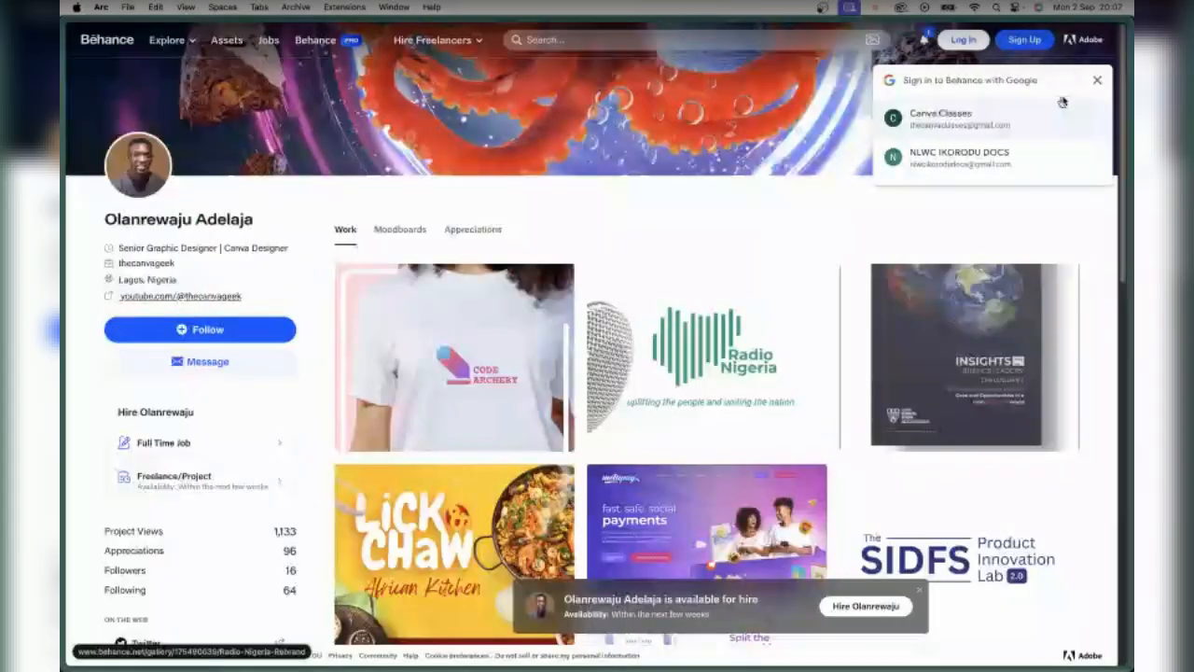
scroll(1062, 103, "down", 1)
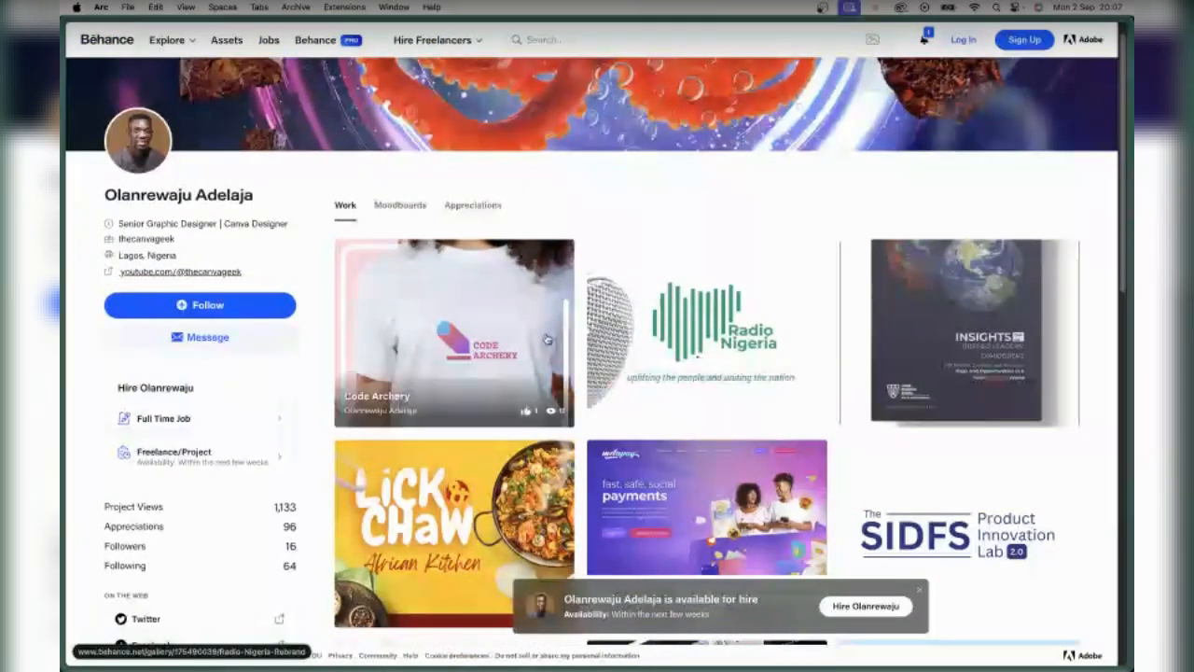
left_click(454, 322)
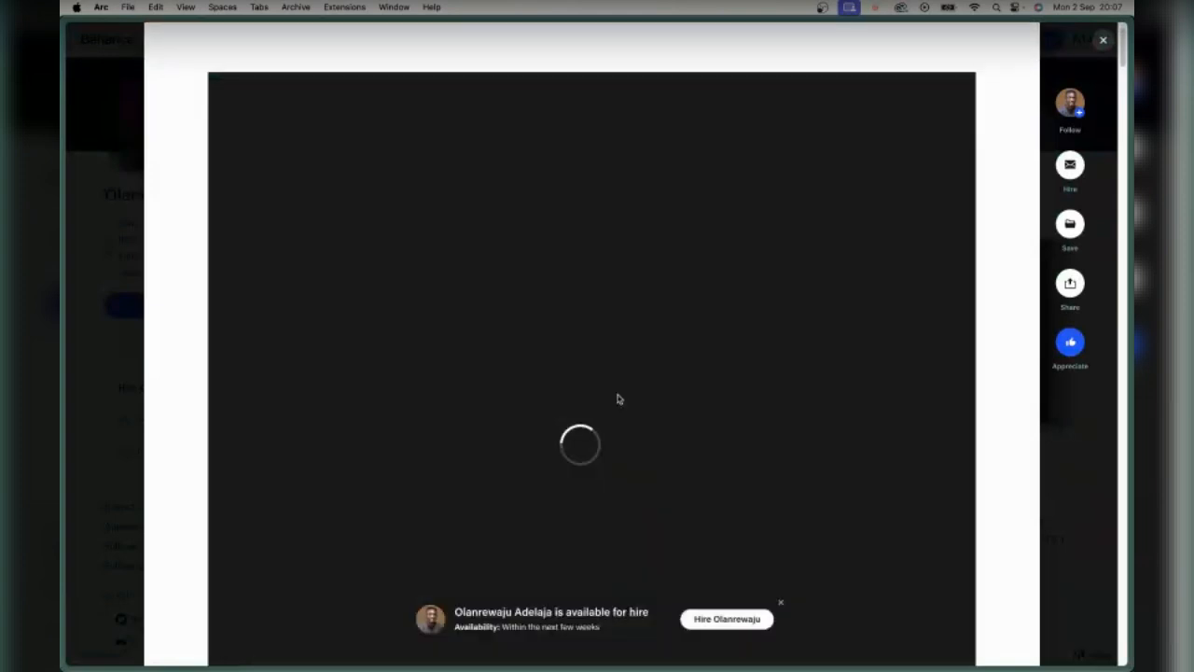
Step: Play the intro video at the start of the Code Archery project
scroll(617, 399, "up", 1)
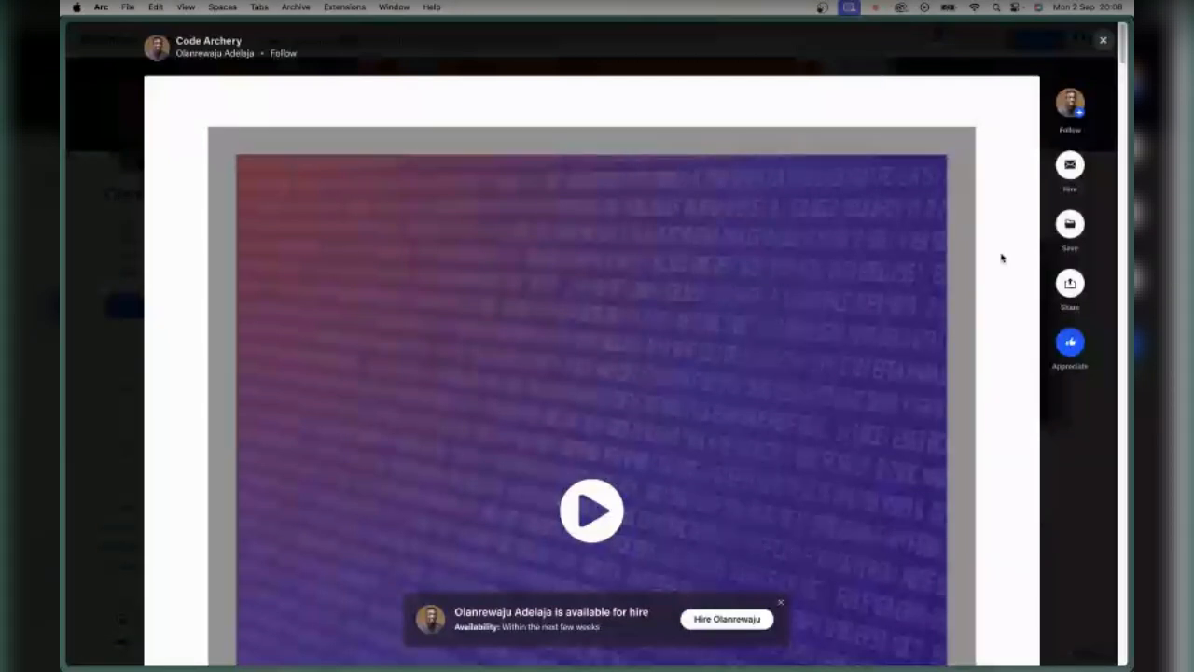
scroll(980, 308, "down", 1)
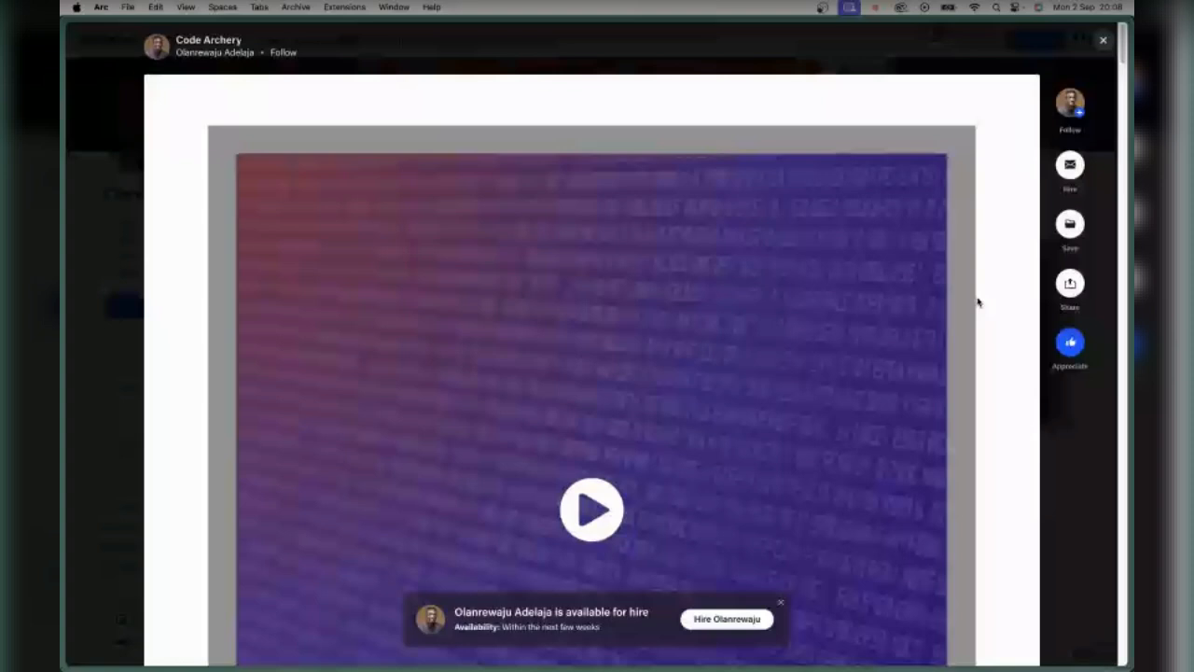
scroll(989, 320, "down", 1)
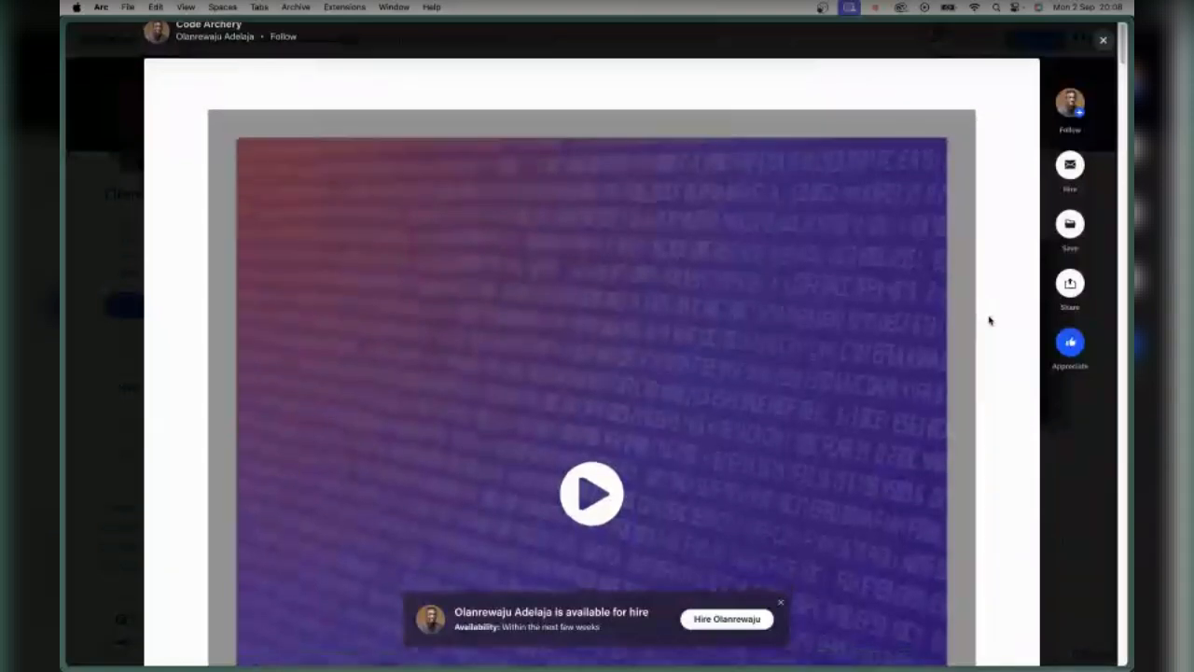
scroll(990, 320, "down", 1)
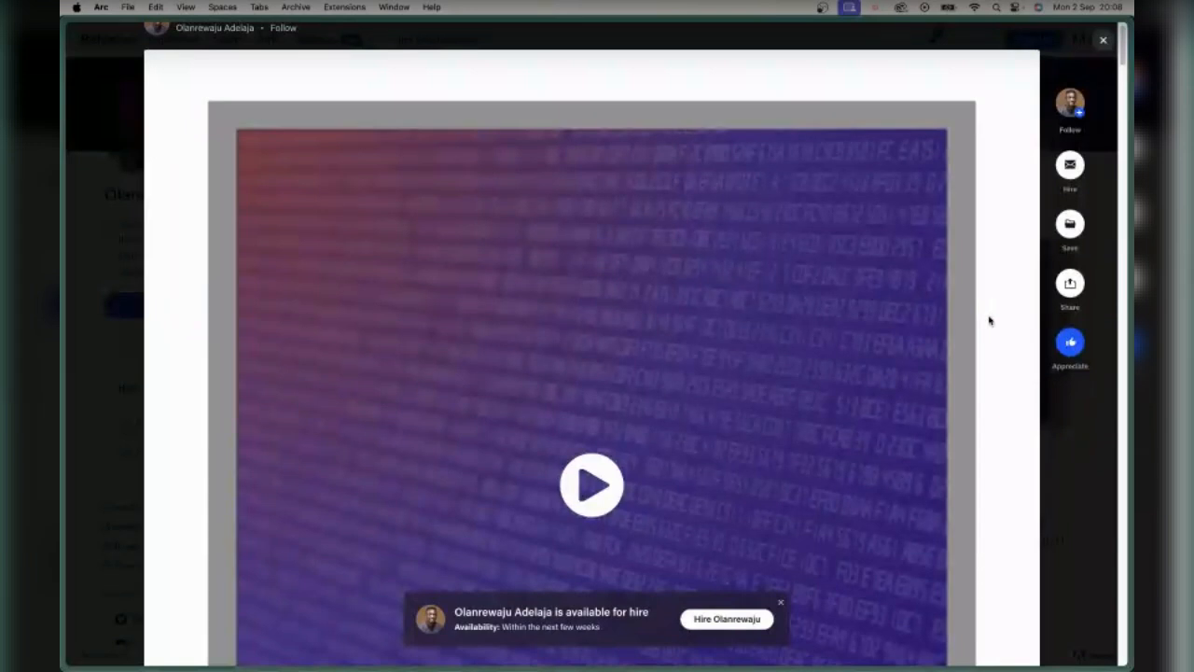
scroll(989, 312, "down", 4)
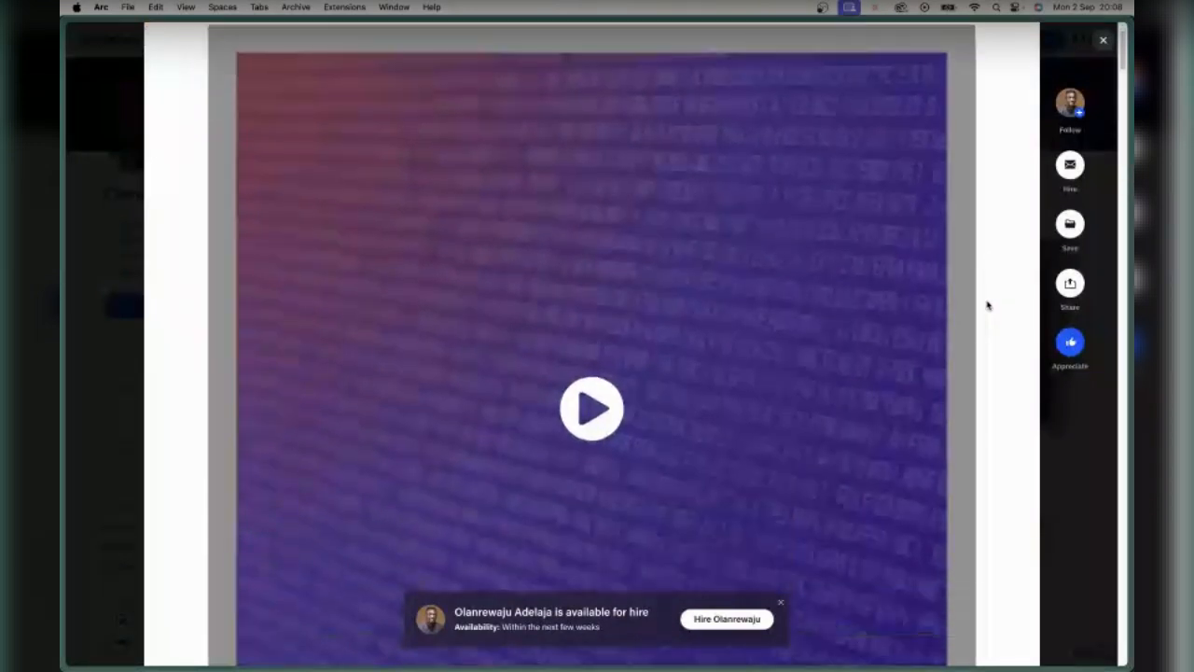
scroll(988, 305, "down", 1)
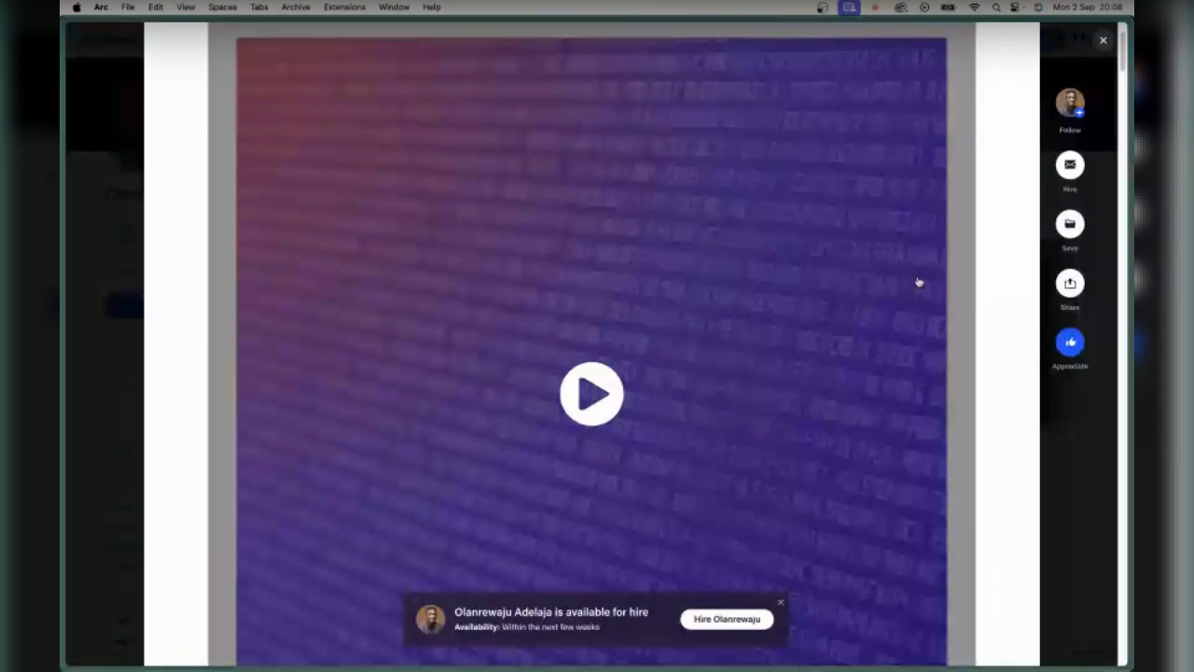
left_click(596, 398)
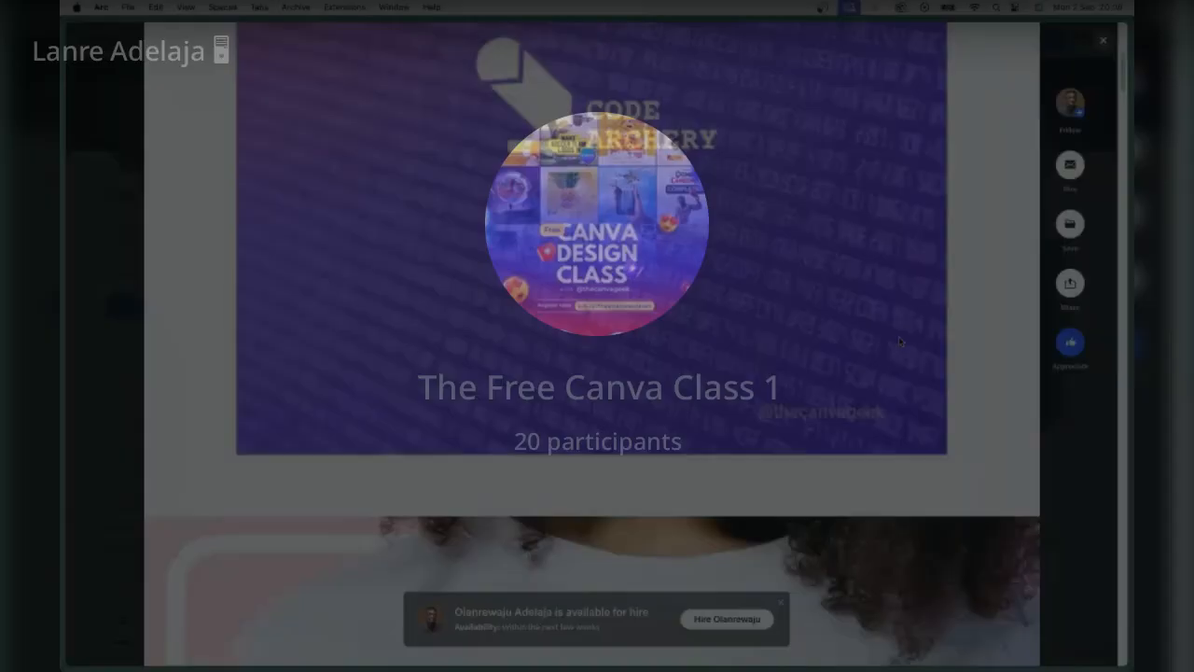
Step: Examine the Code Archery T-shirt mockup, logo concept breakdown and pattern, and close the project
scroll(901, 343, "down", 5)
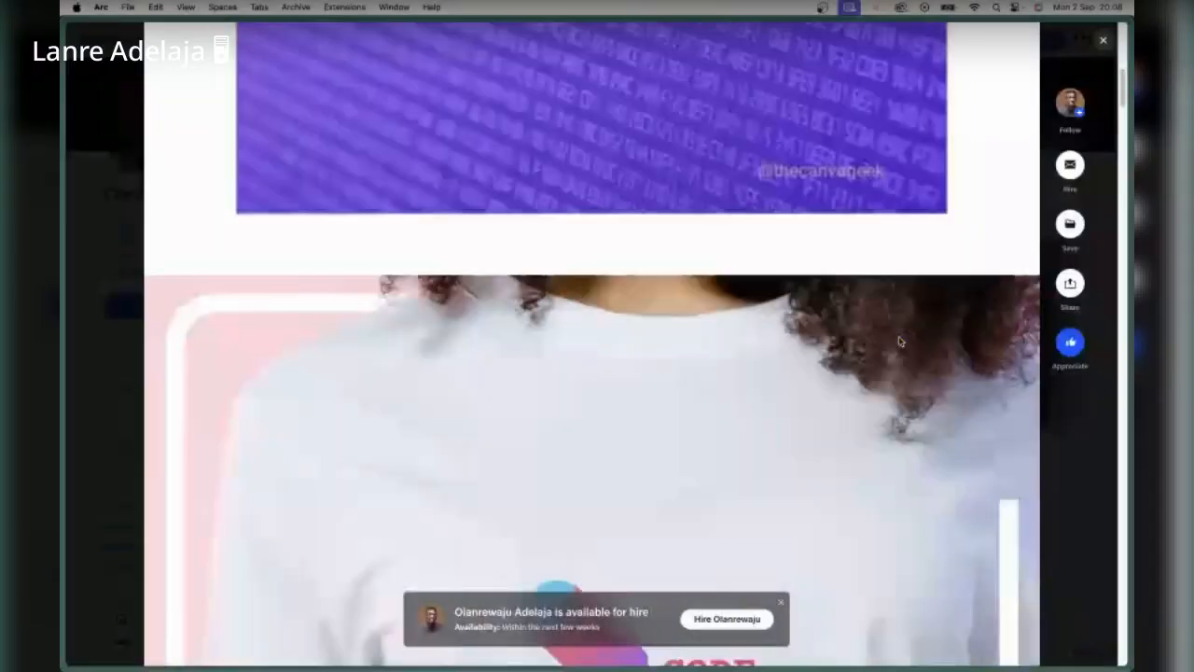
scroll(900, 342, "down", 4)
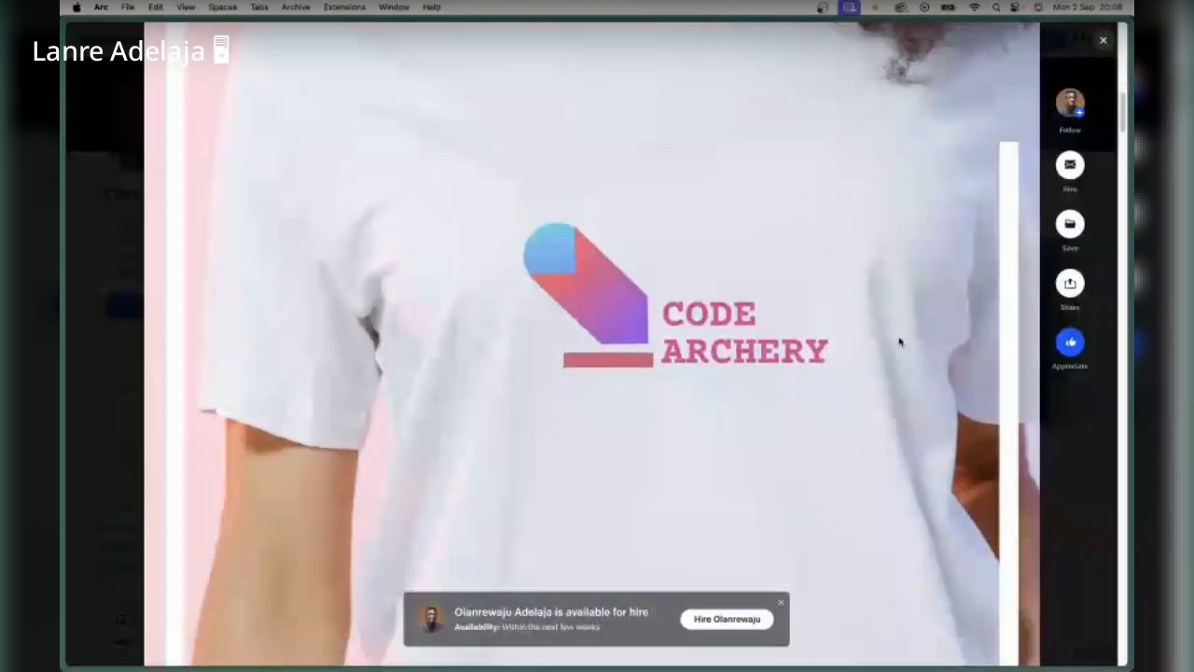
scroll(900, 343, "down", 10)
scroll(901, 343, "down", 5)
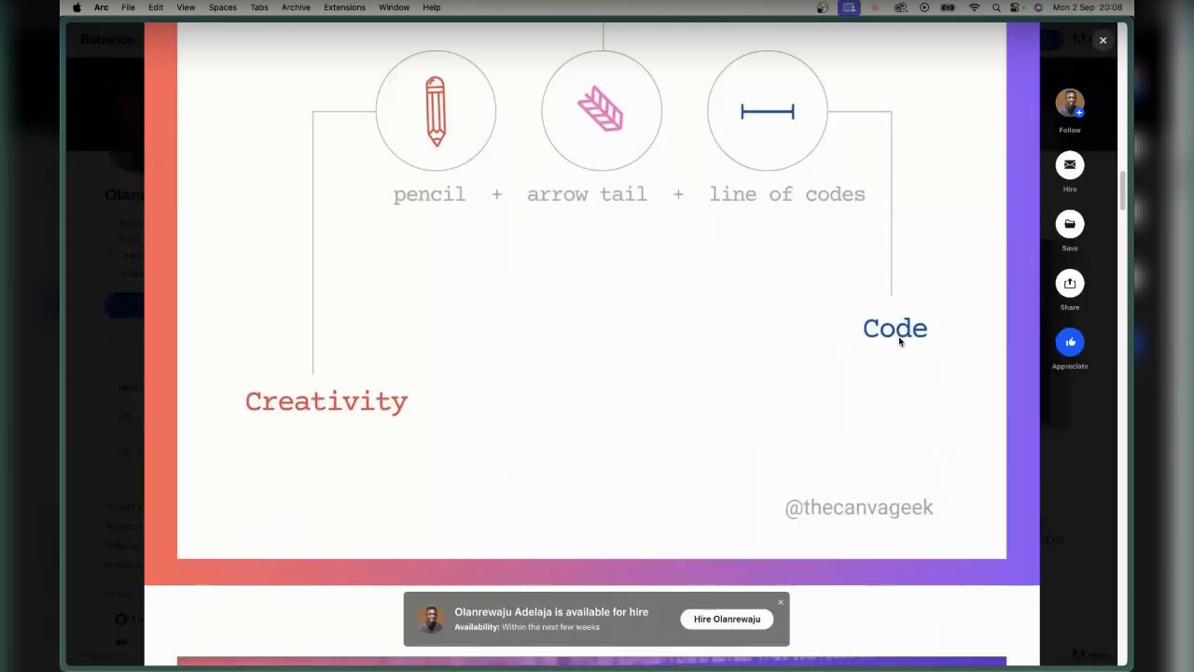
scroll(900, 342, "up", 1)
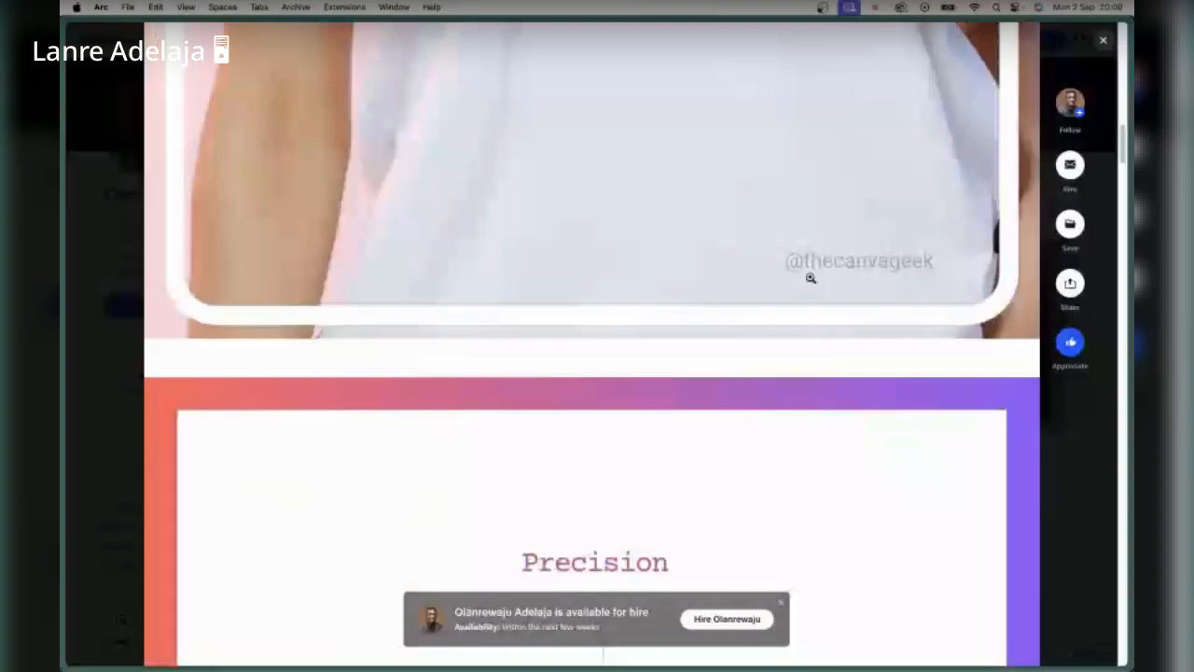
scroll(668, 271, "up", 5)
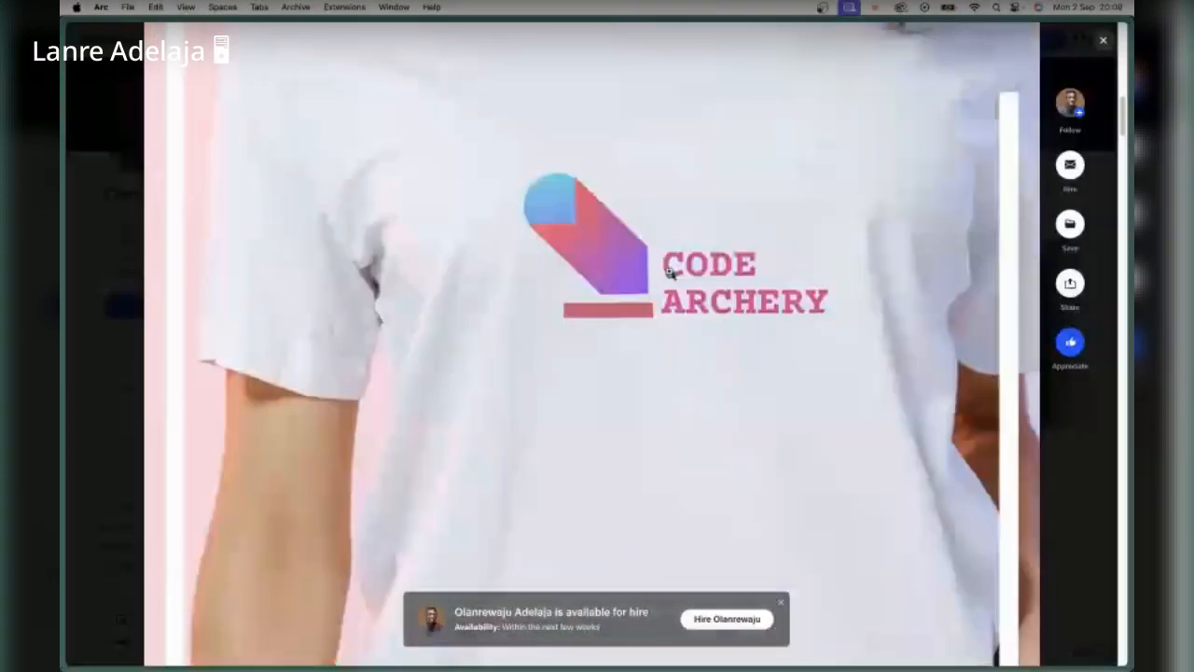
scroll(714, 329, "down", 20)
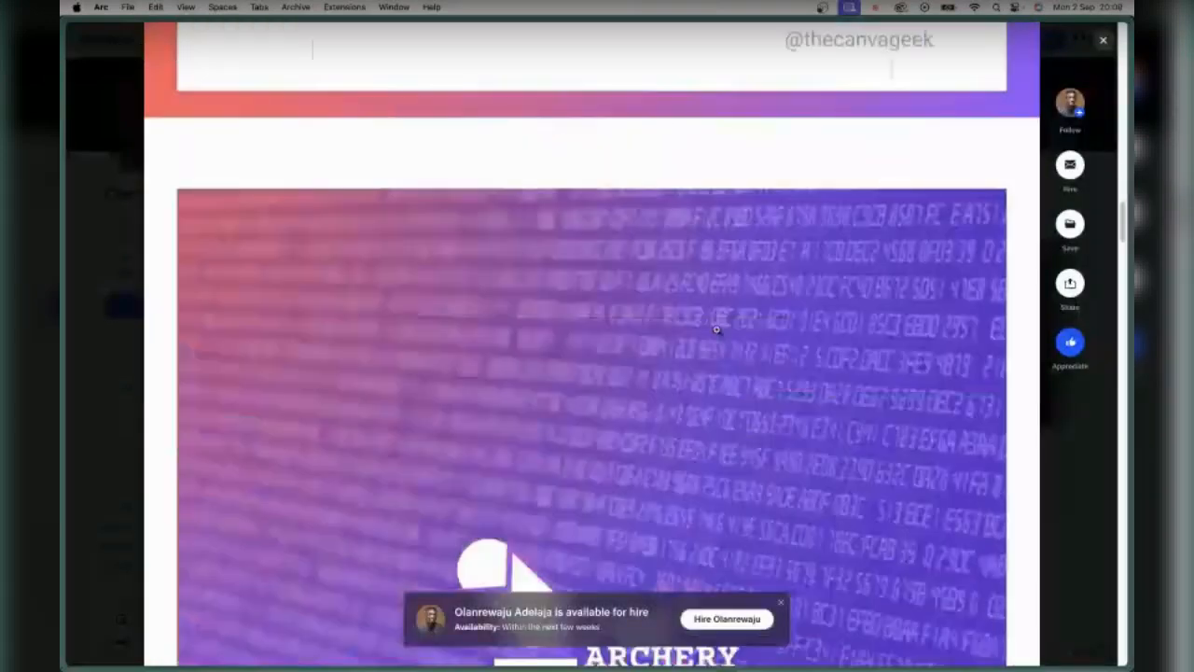
scroll(716, 329, "down", 3)
scroll(717, 330, "down", 5)
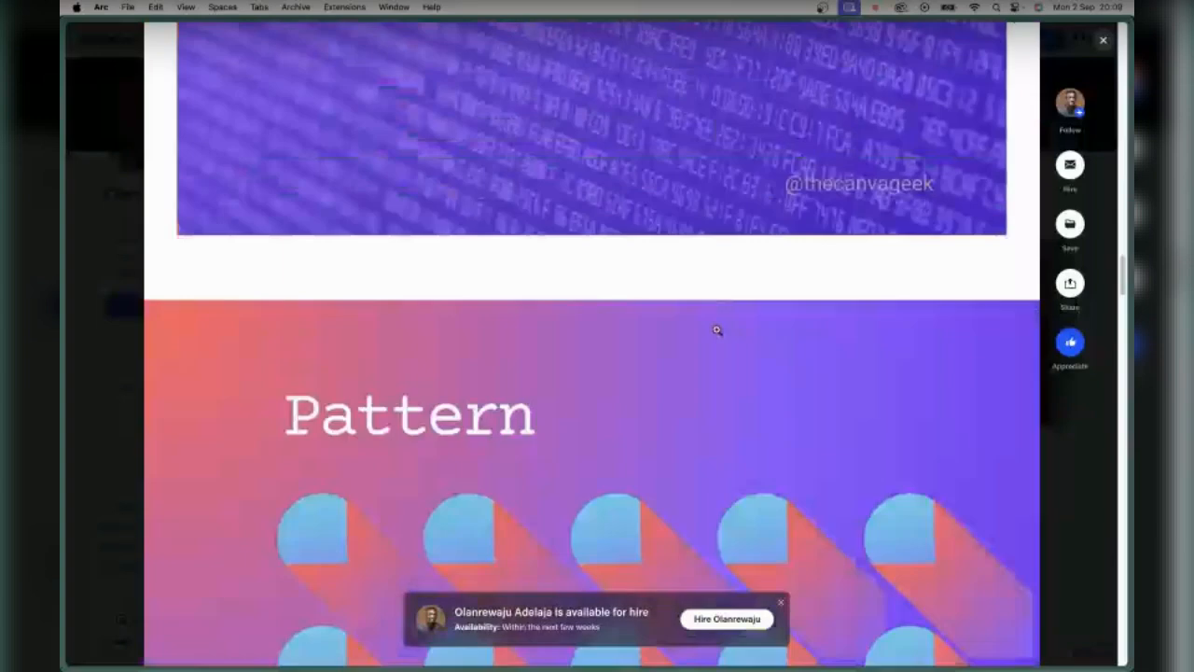
scroll(716, 330, "down", 10)
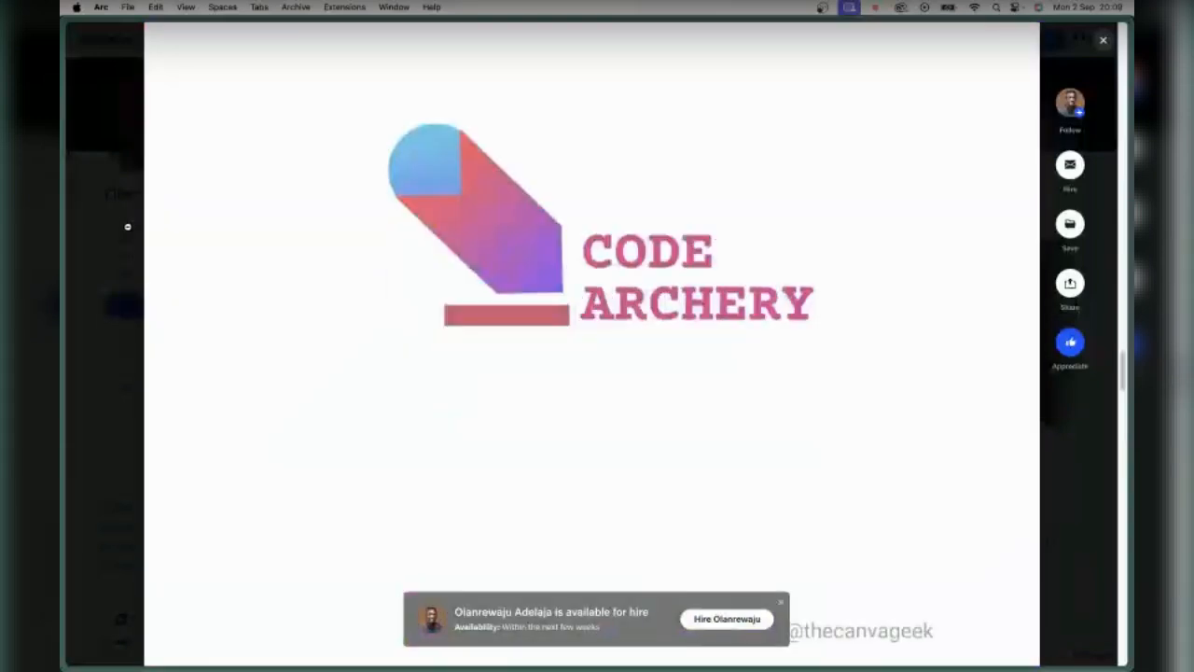
left_click(1060, 66)
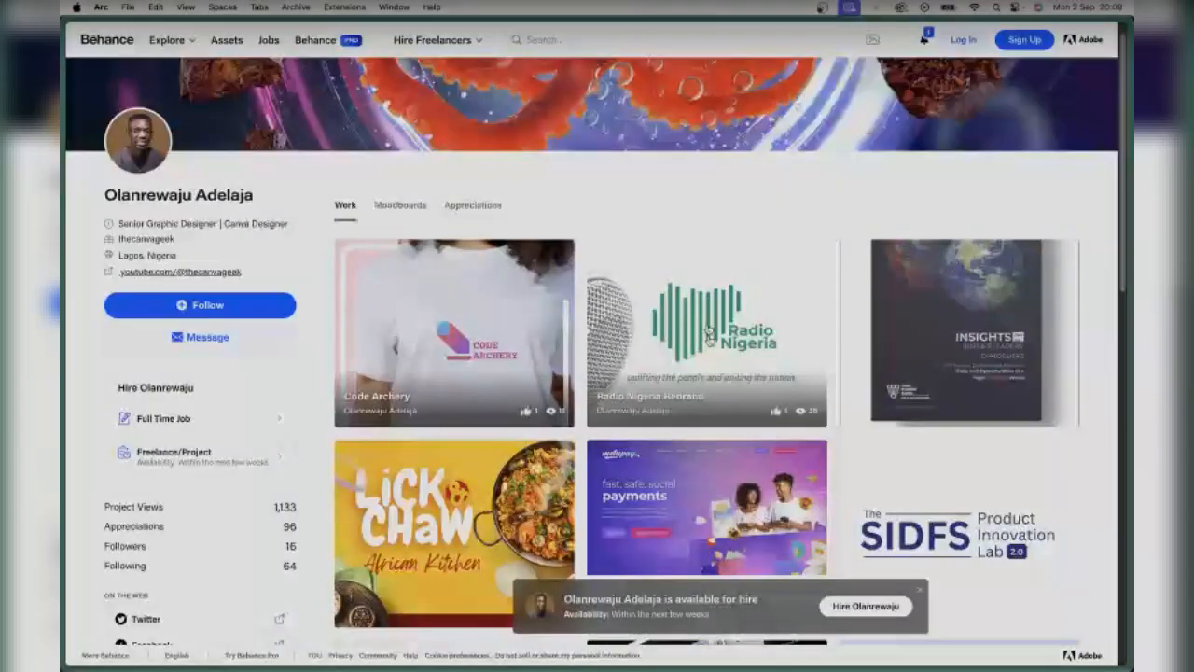
Step: View the Radio Nigeria Rebrand project with its embedded video and return to the profile
left_click(737, 293)
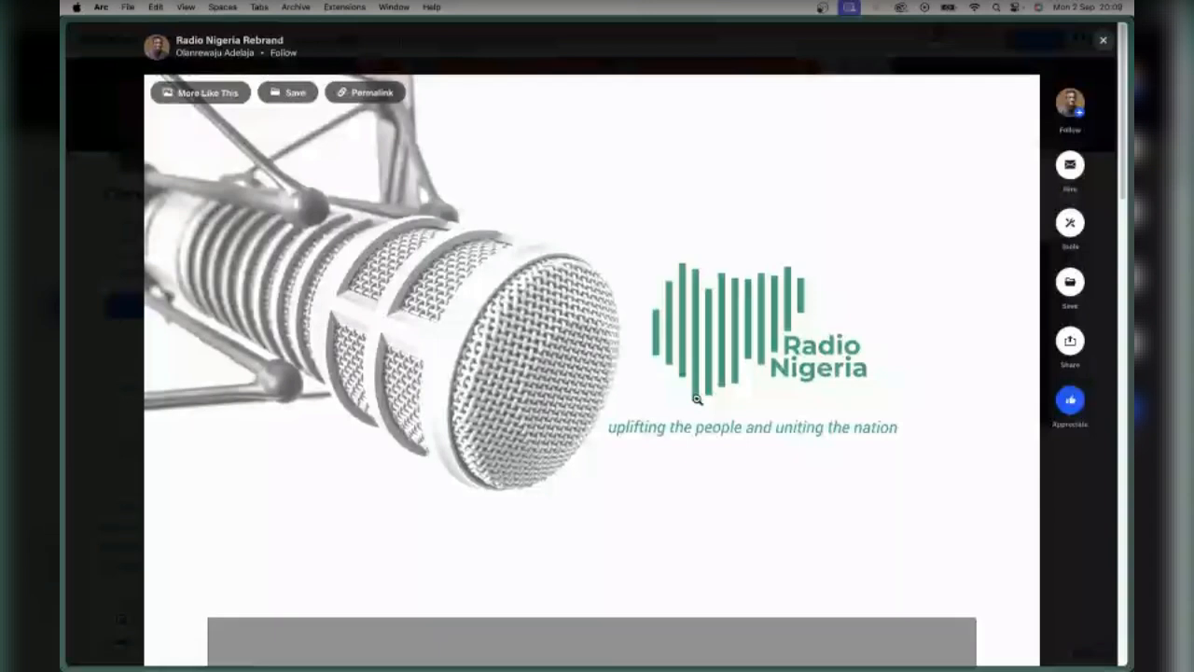
scroll(696, 400, "down", 1)
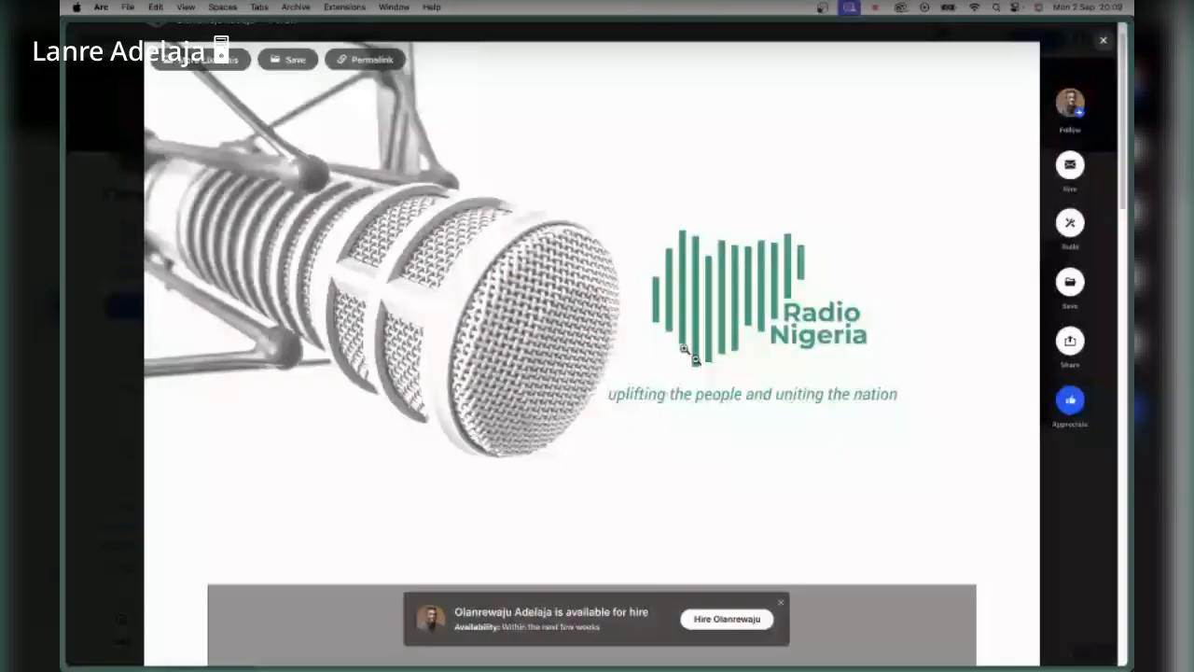
scroll(685, 350, "down", 6)
scroll(645, 309, "up", 1)
left_click(592, 326)
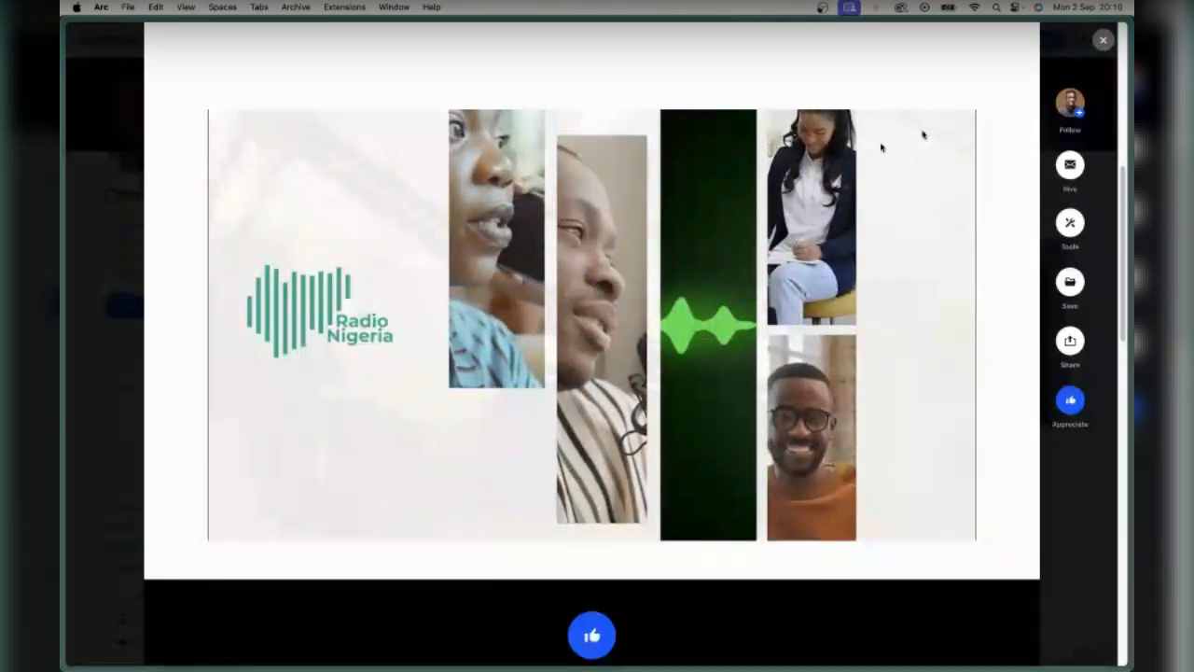
key("Escape")
Step: Open the Photo Manipulation in Canva project and examine its phone and waterfall cover artwork
scroll(602, 354, "down", 3)
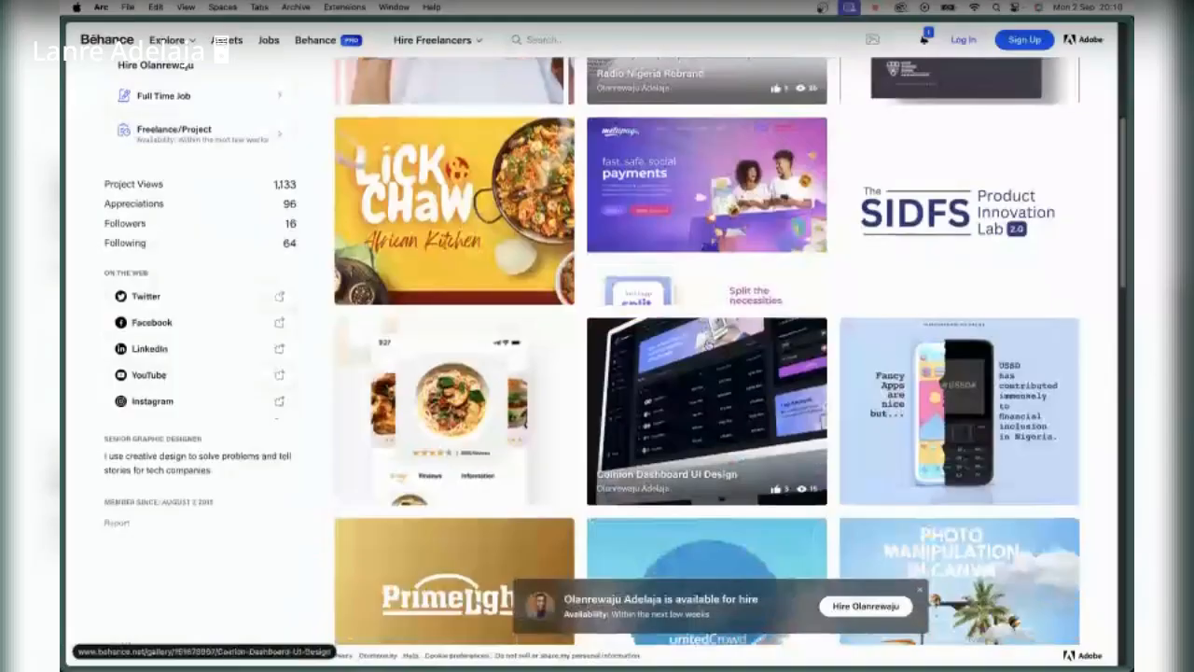
scroll(709, 341, "down", 1)
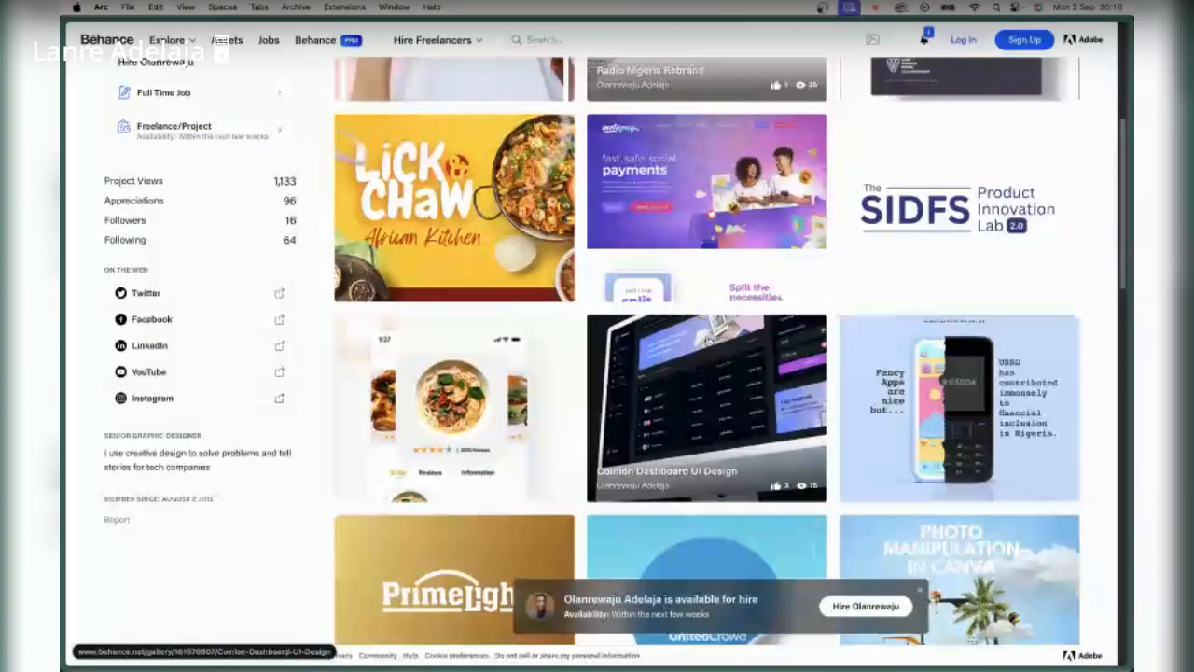
scroll(709, 373, "down", 5)
left_click(877, 365)
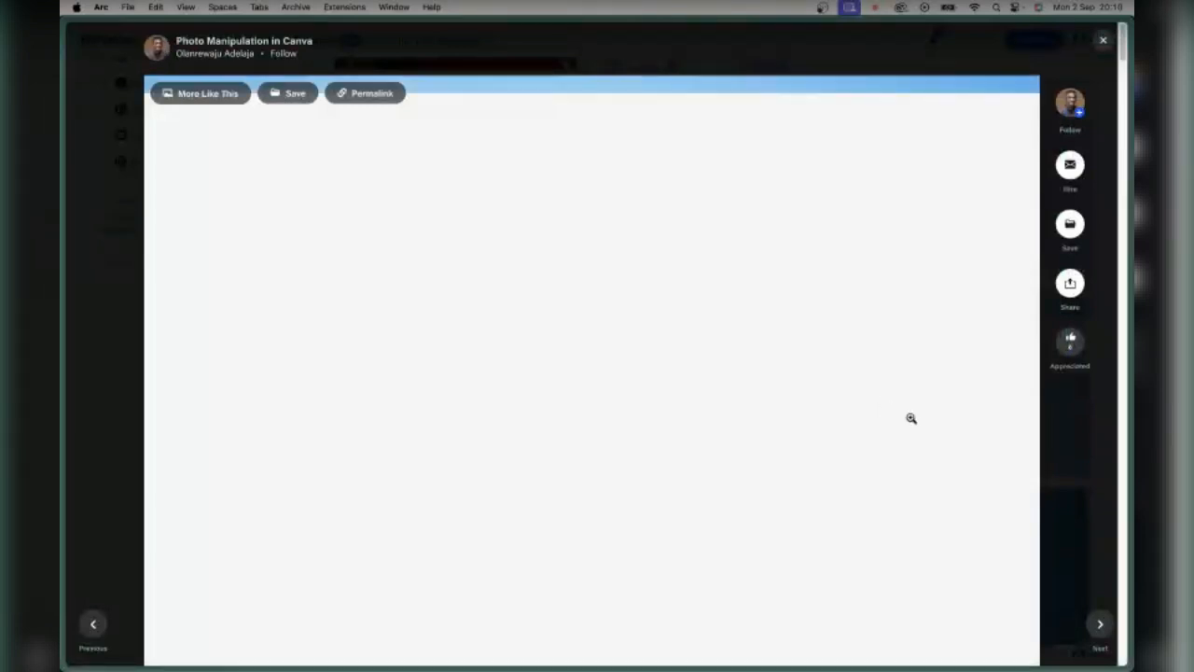
scroll(911, 418, "down", 4)
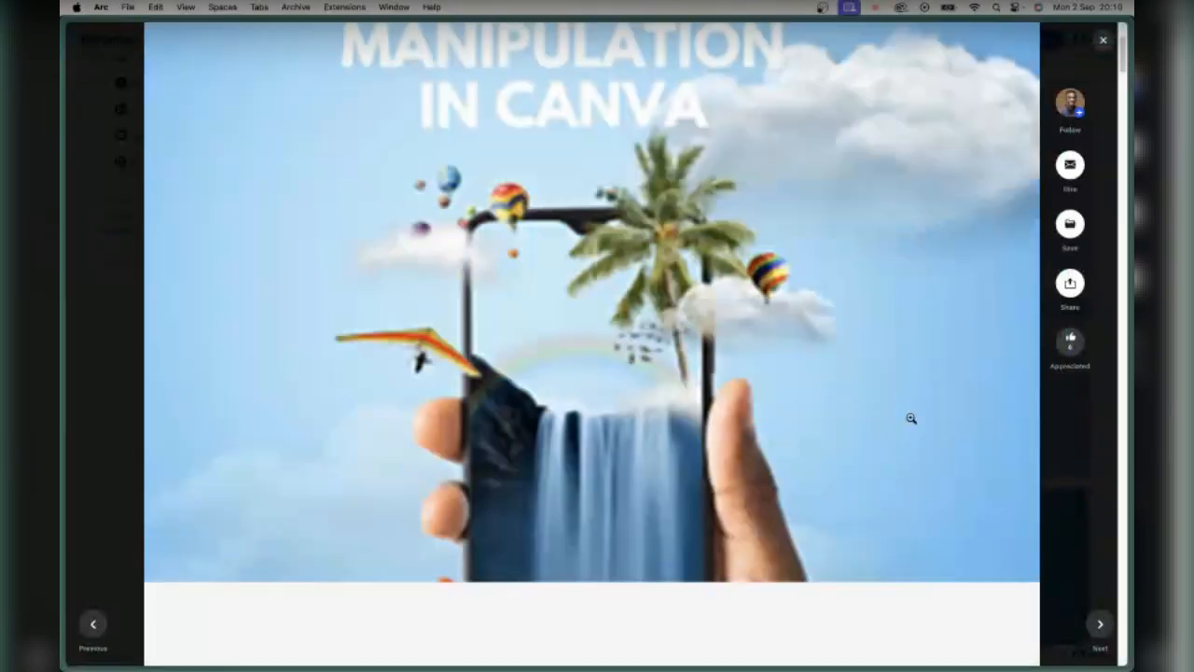
scroll(858, 394, "down", 1)
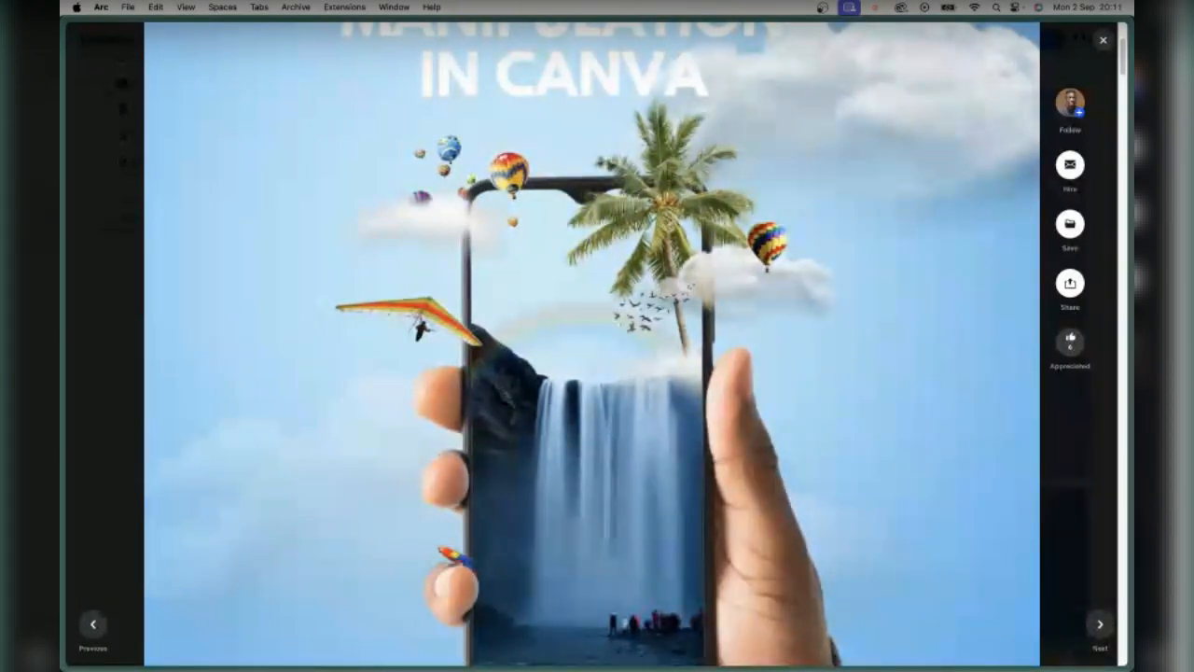
scroll(749, 417, "up", 1)
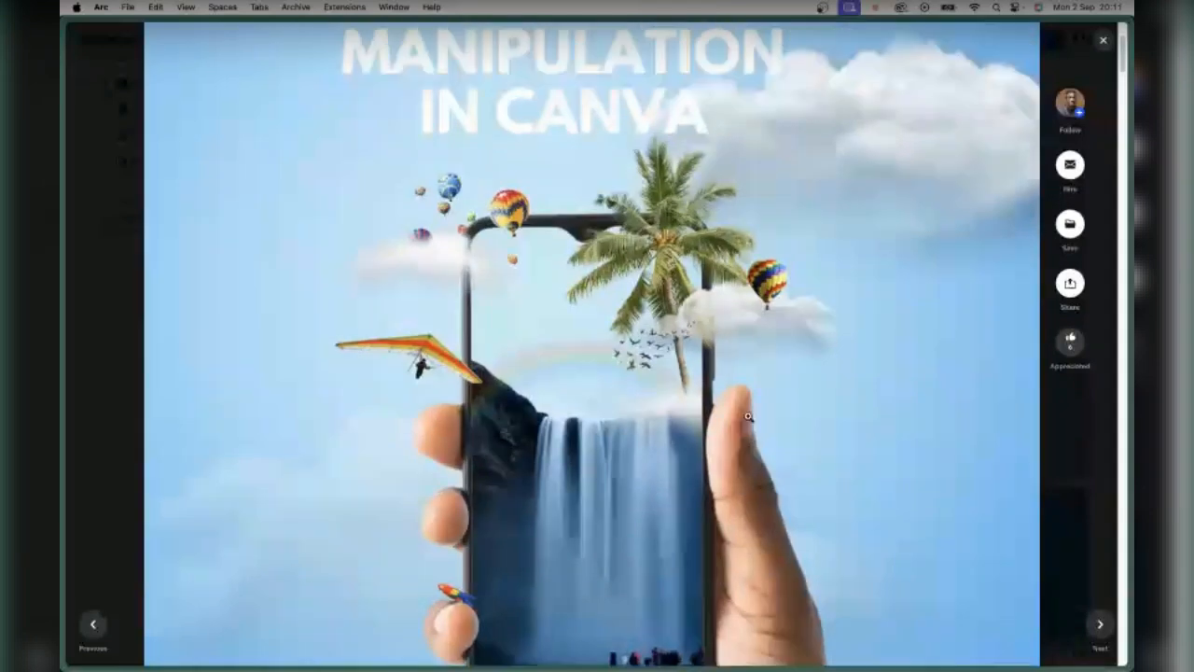
scroll(748, 418, "up", 2)
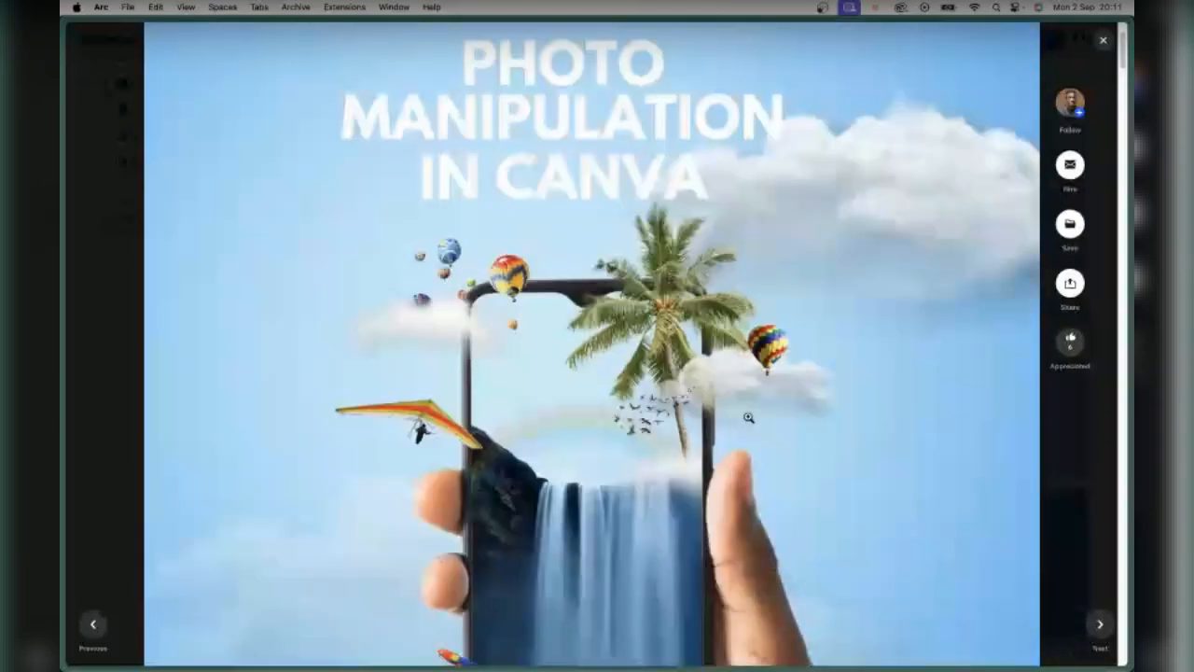
Step: Look over the rest of the phone and waterfall artwork and close the project to return to the profile
scroll(748, 417, "down", 3)
scroll(748, 417, "up", 1)
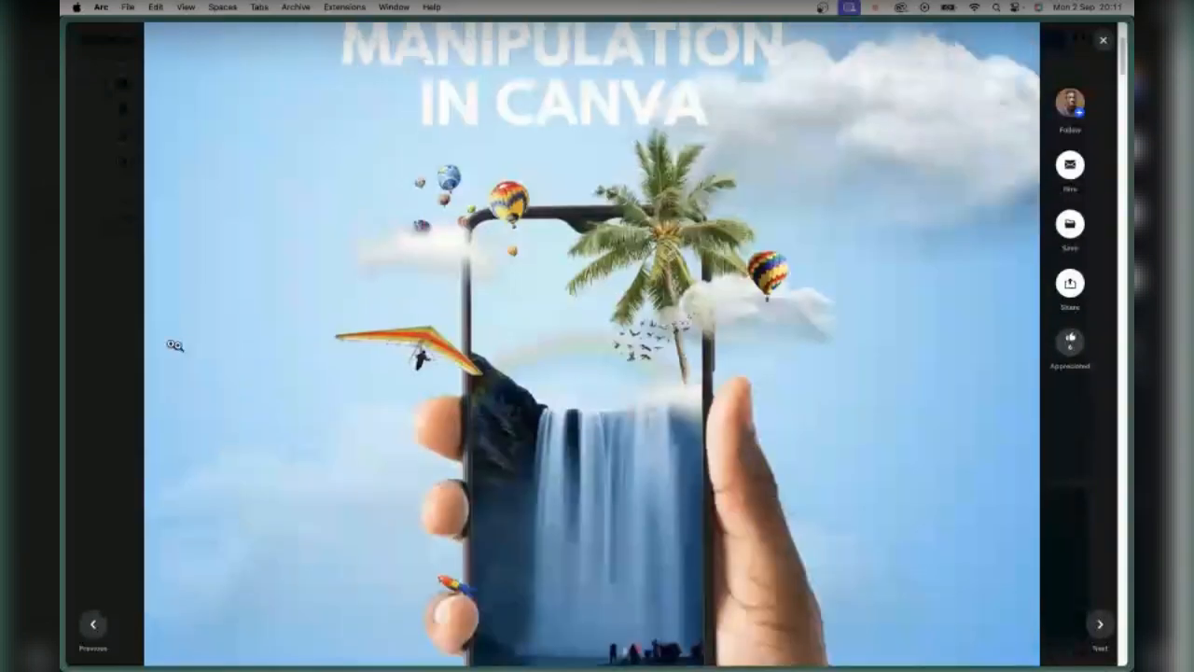
left_click(71, 352)
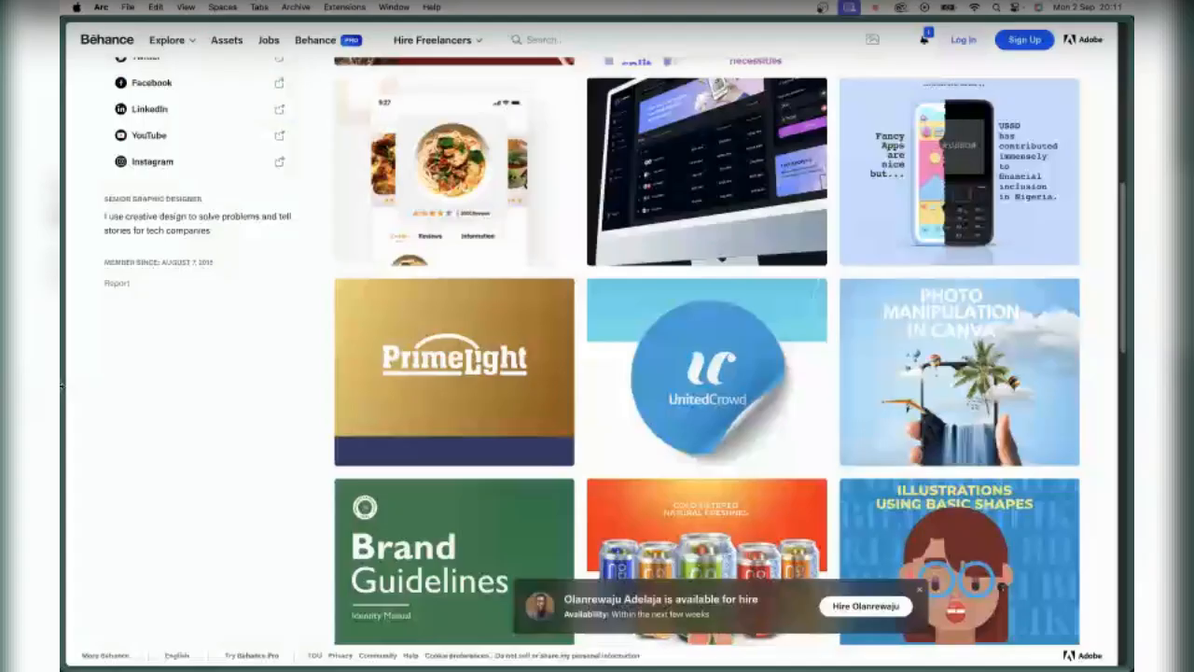
Step: Switch to the Canva flyer design and apply the Red Modern Food Burger Instagram Post template to the blank page 4
mouse_move(61, 386)
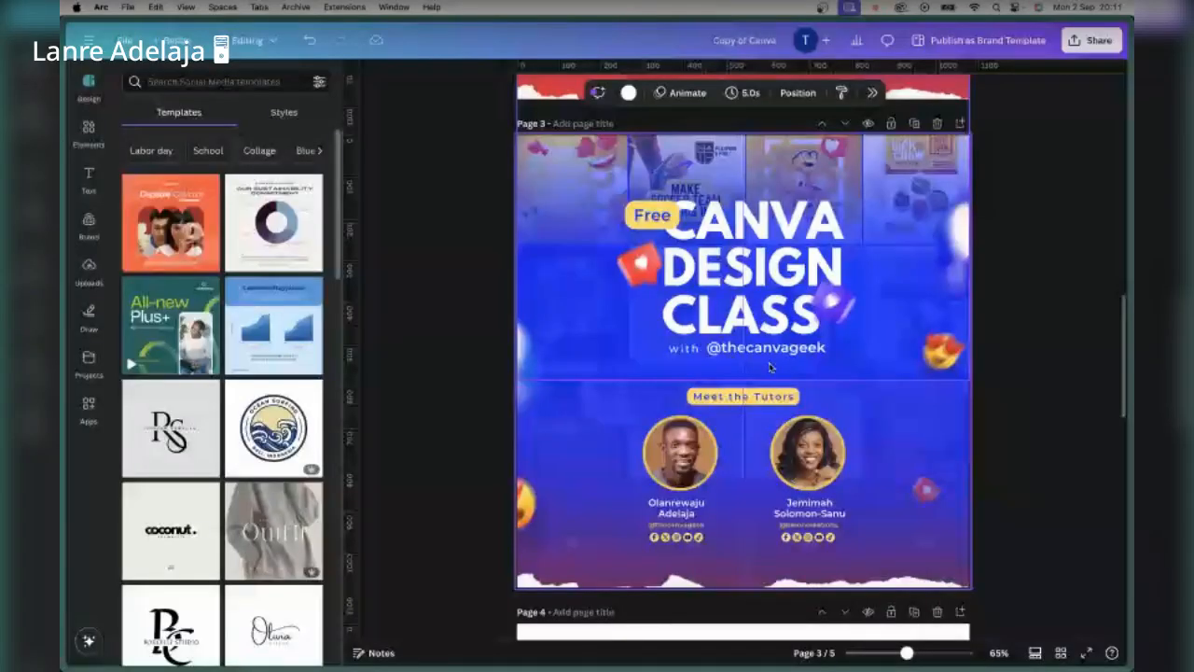
scroll(770, 367, "down", 1)
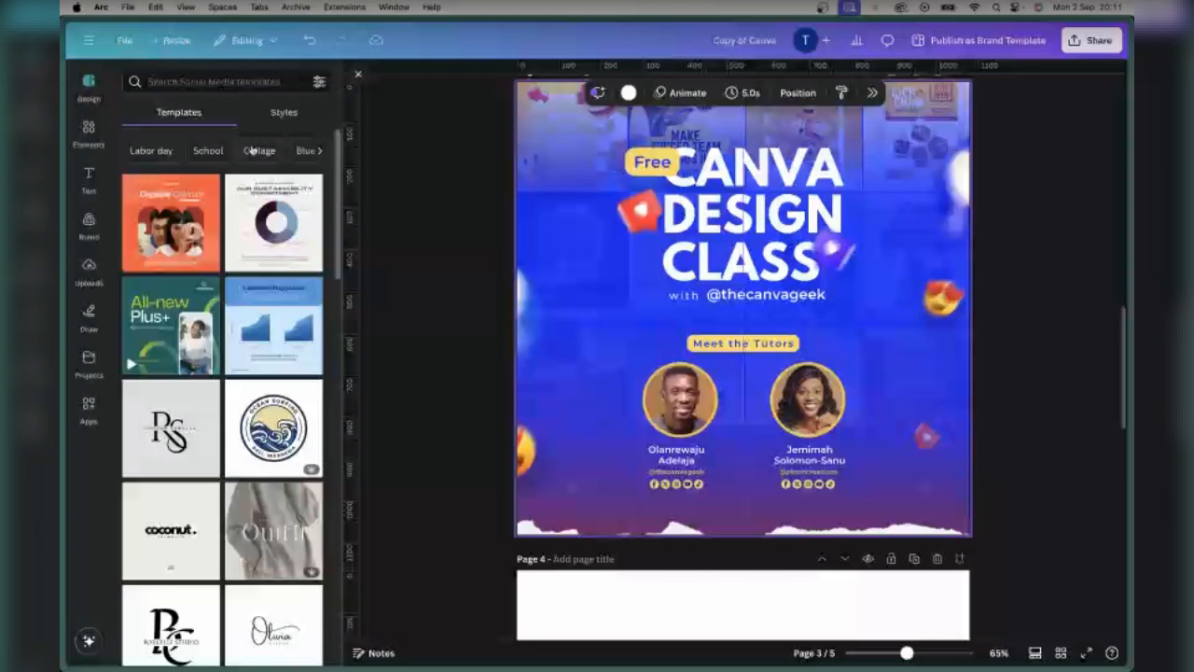
left_click(241, 94)
type("Red Modern Food Burger Instagram Post")
key("Return")
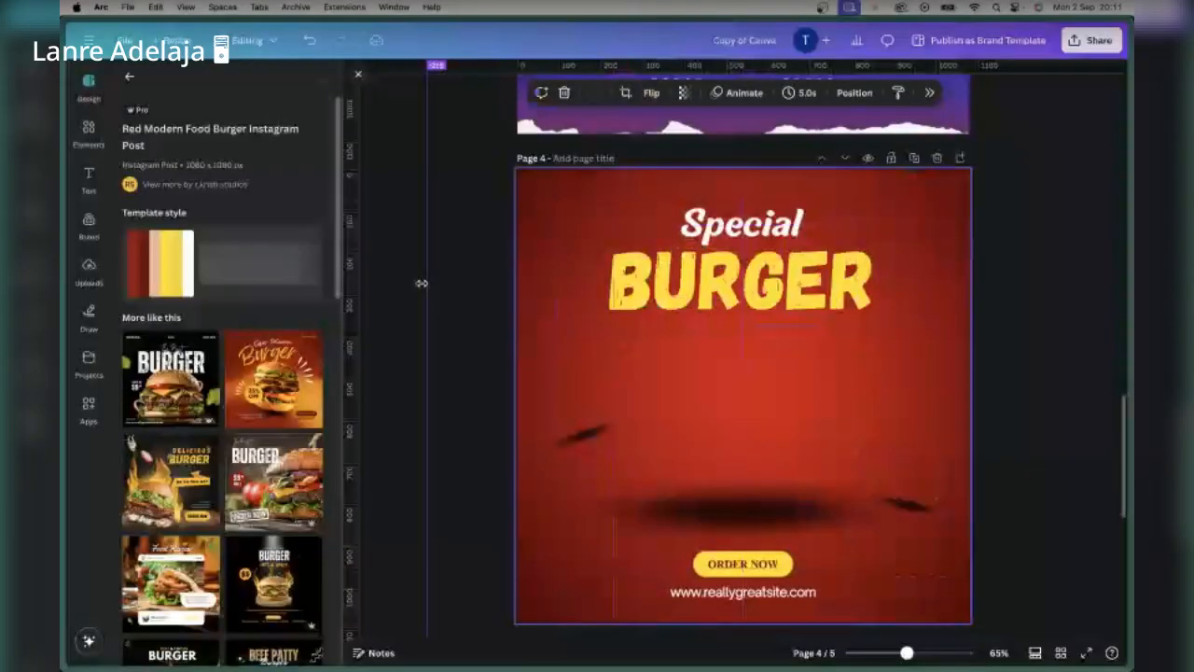
left_click_drag(421, 284, 422, 284)
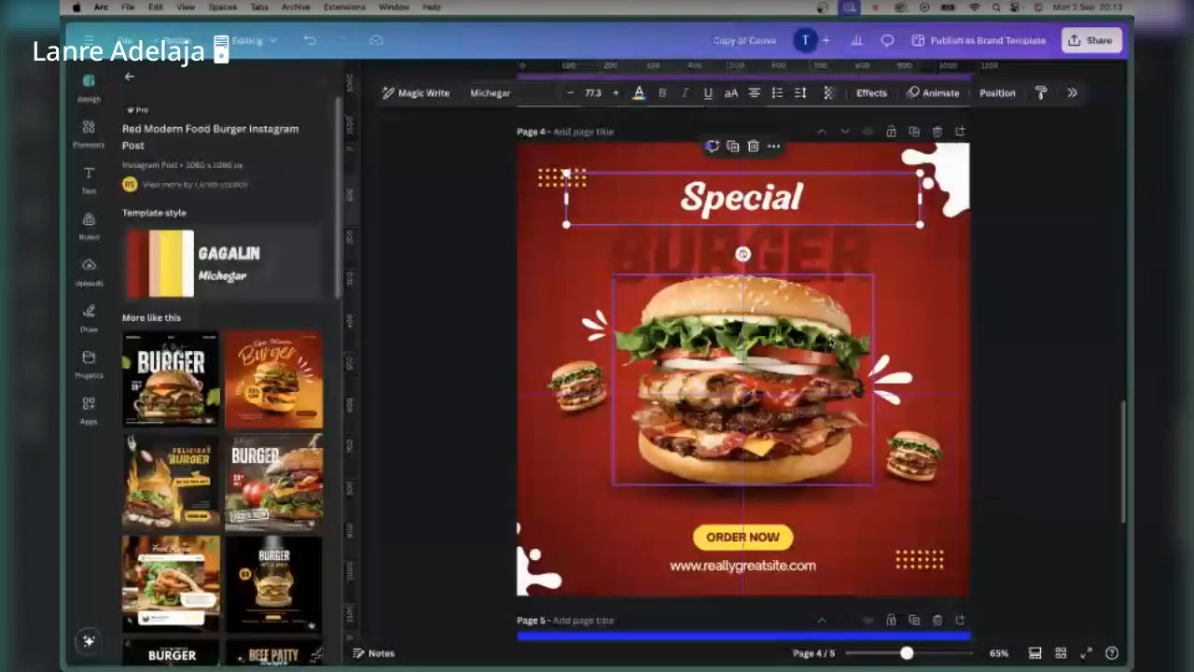
Step: Try removing the large burger with its frame and the two small burgers from page 4
left_click(831, 342)
key("Delete")
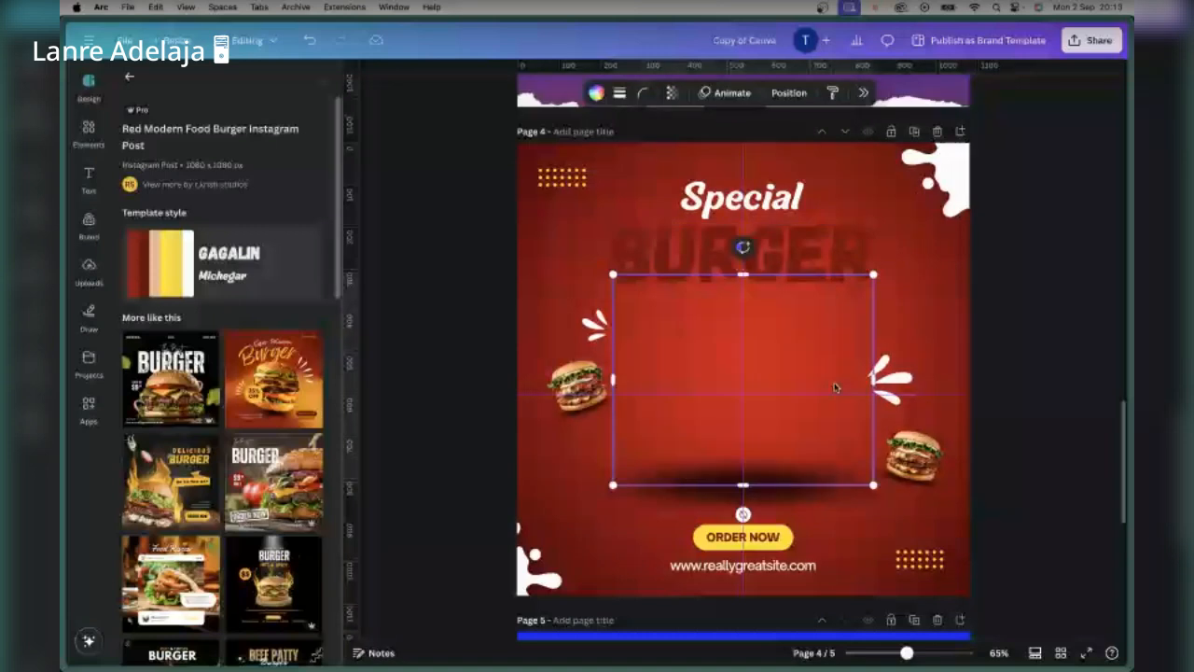
left_click(913, 456)
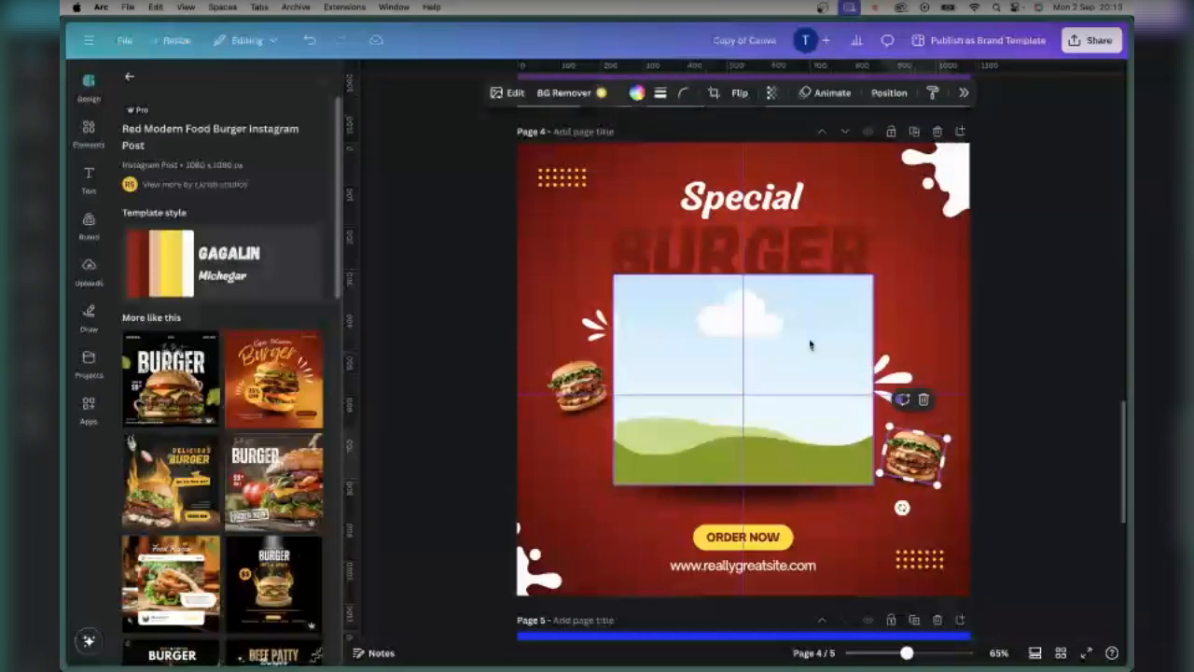
left_click(810, 346, "shift")
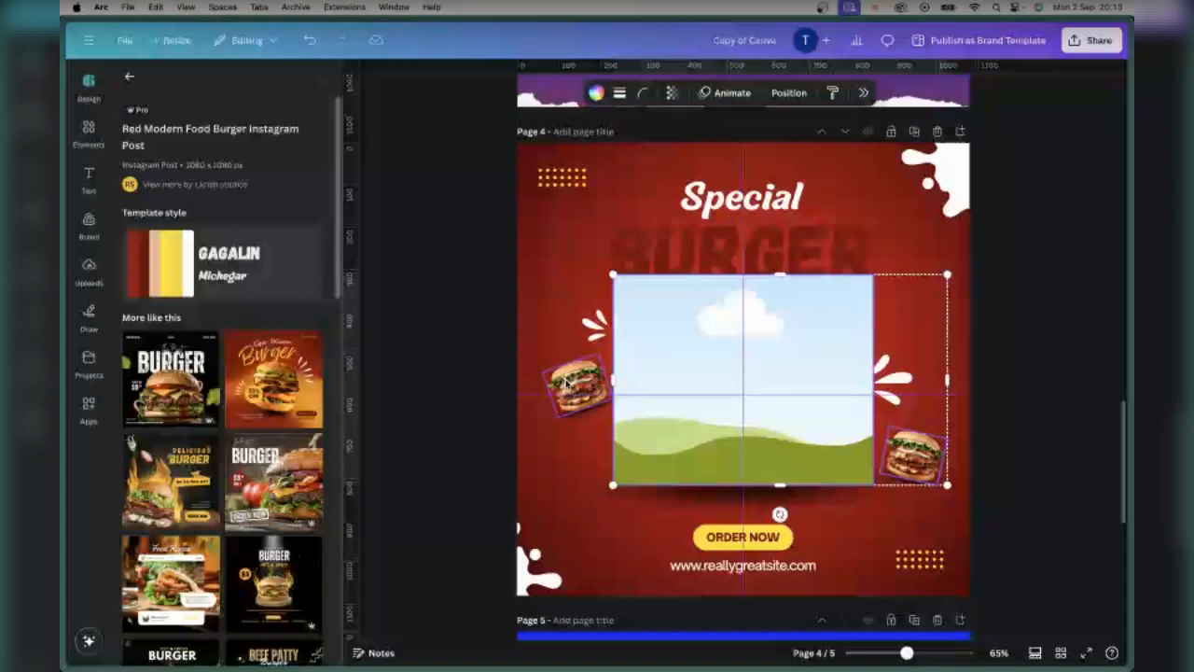
left_click(567, 383, "shift")
key("Delete")
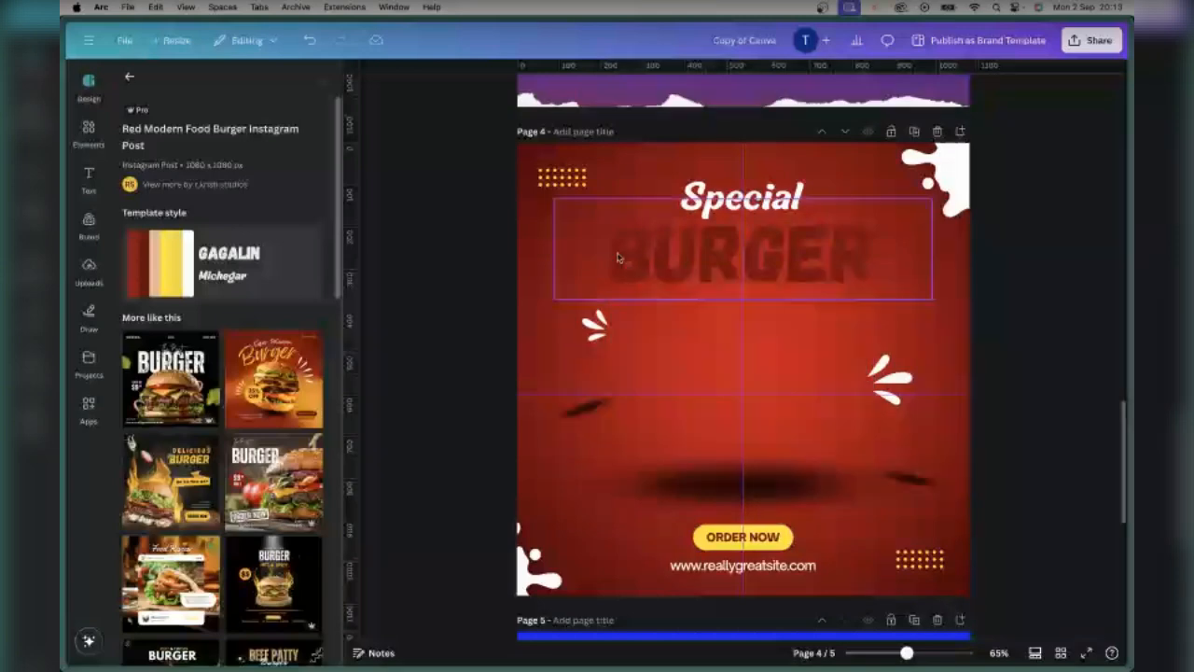
left_click(635, 175)
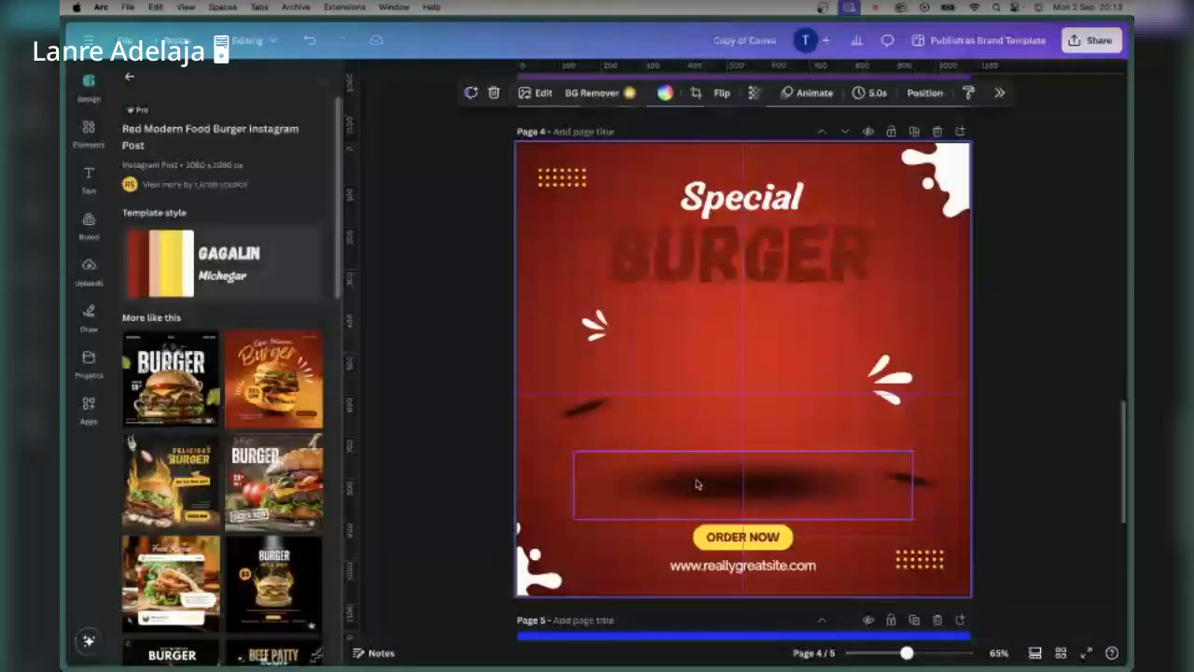
key("ctrl+v")
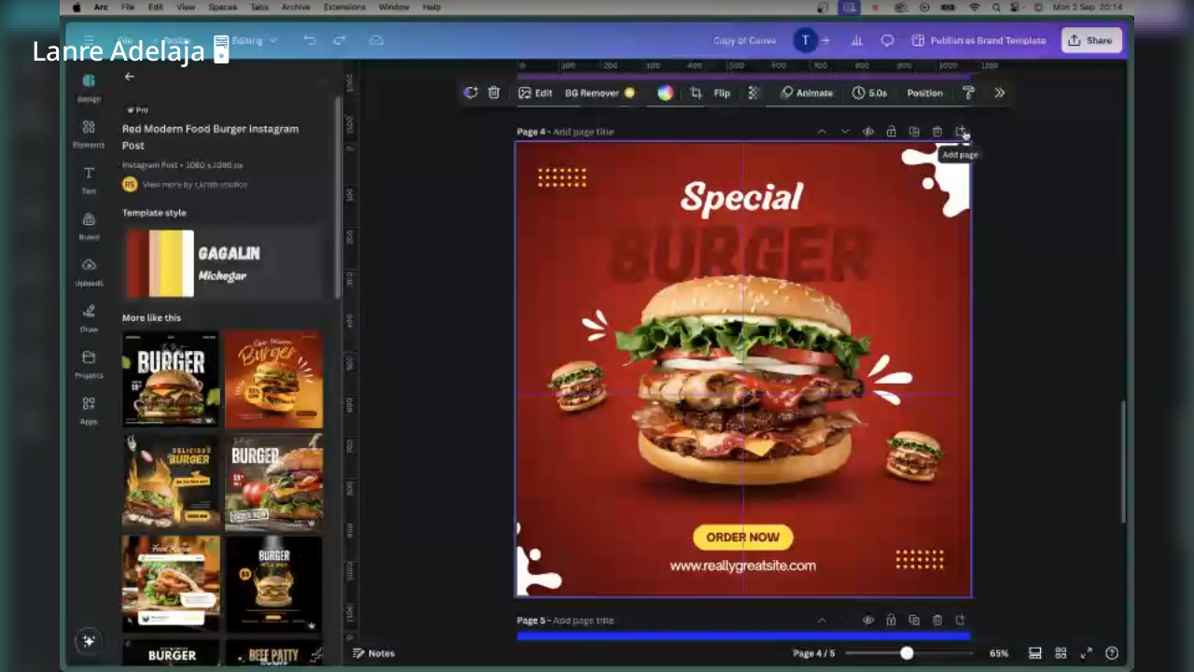
Step: Add a blank page after page 4 and copy the Special BURGER heading onto it
left_click(961, 131)
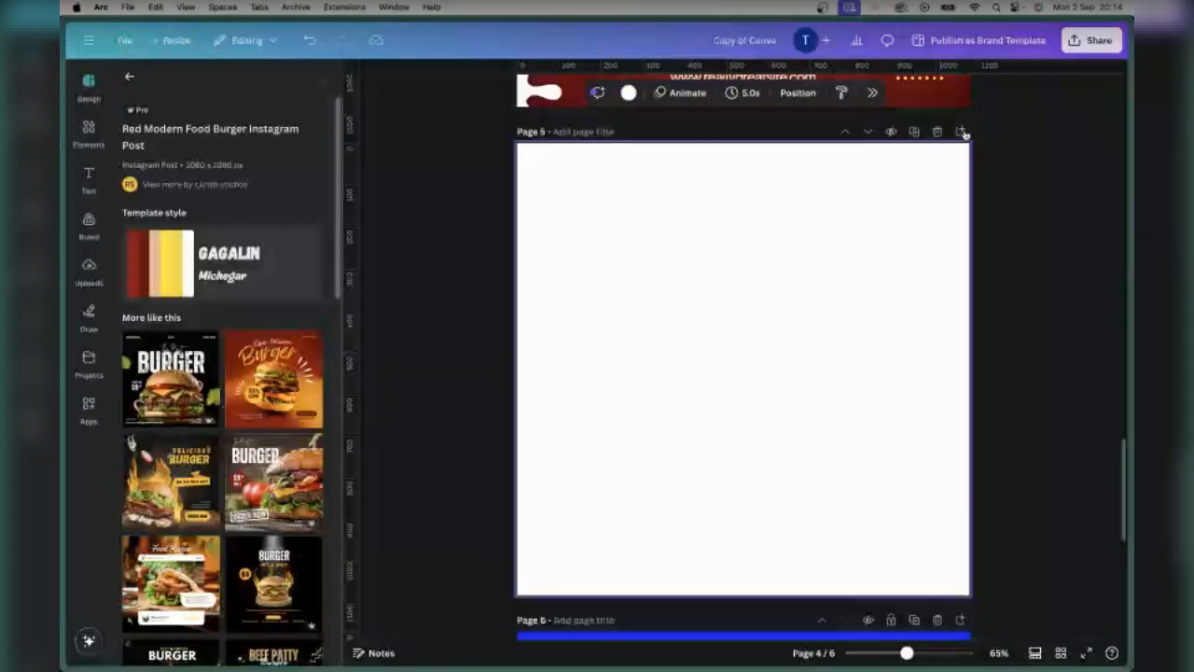
left_click(791, 358)
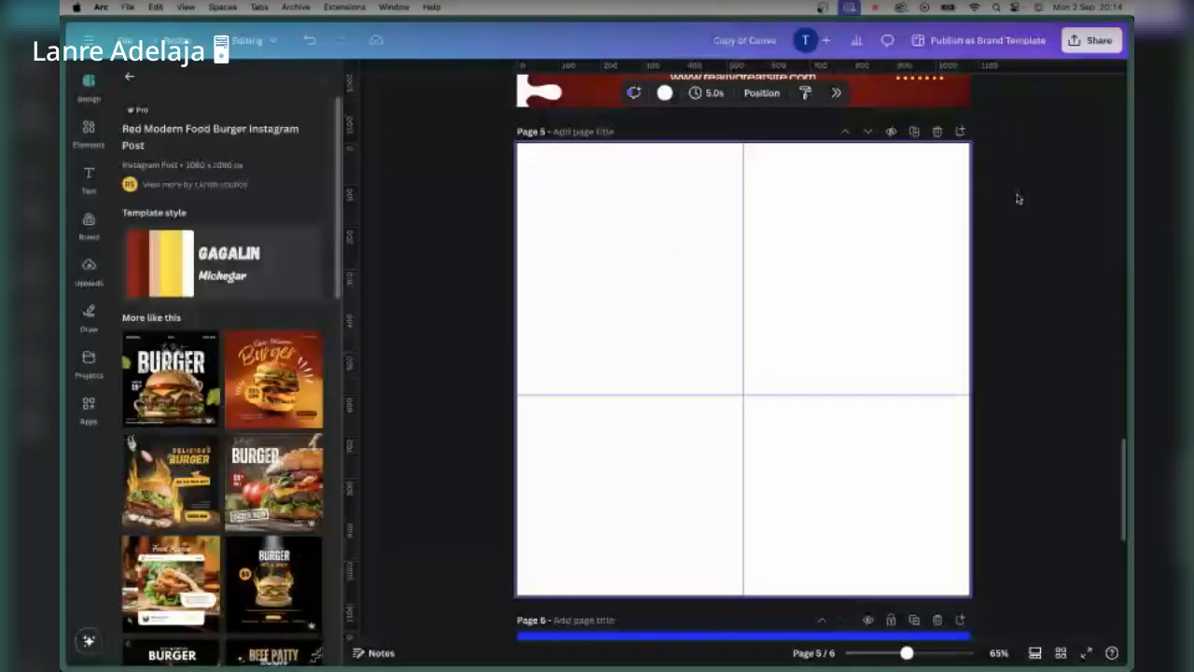
scroll(770, 294, "up", 5)
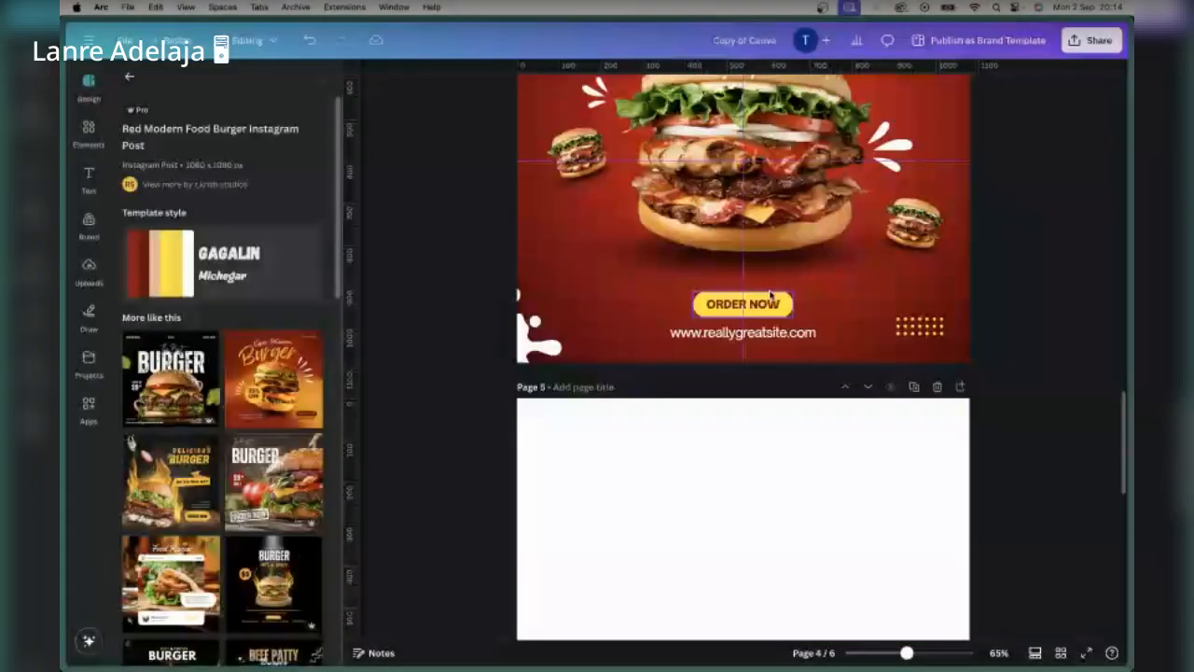
scroll(771, 295, "up", 5)
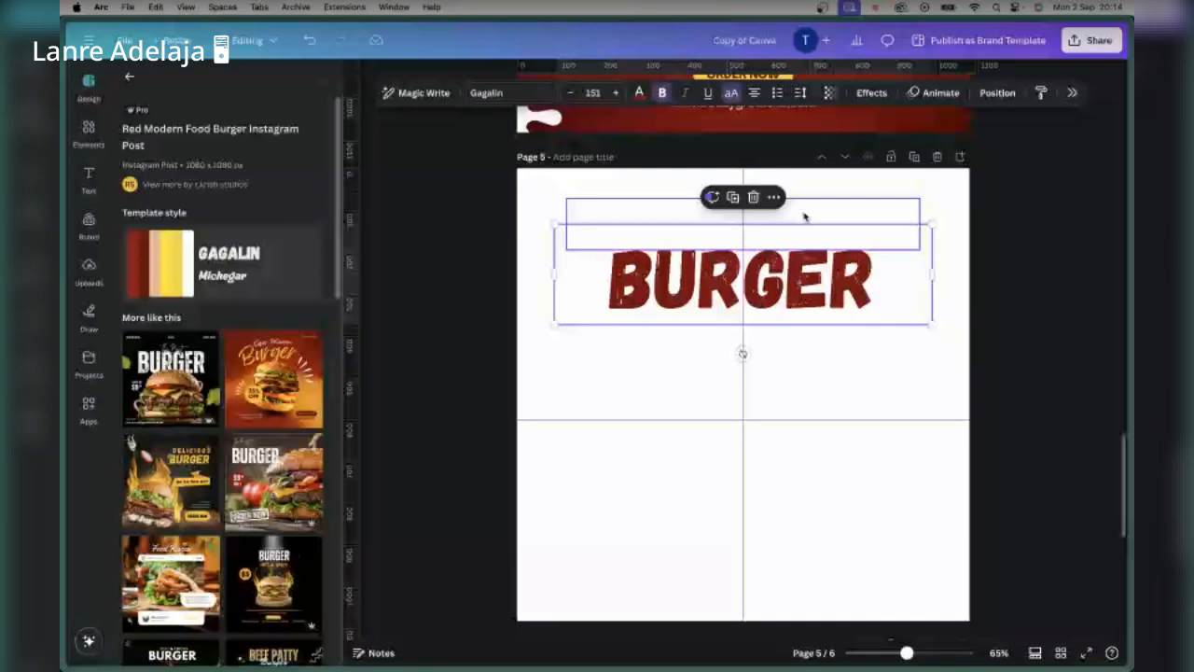
Step: Colour the Special text on page 5 yellow and change the word BURGER to OFFER
left_click(804, 217)
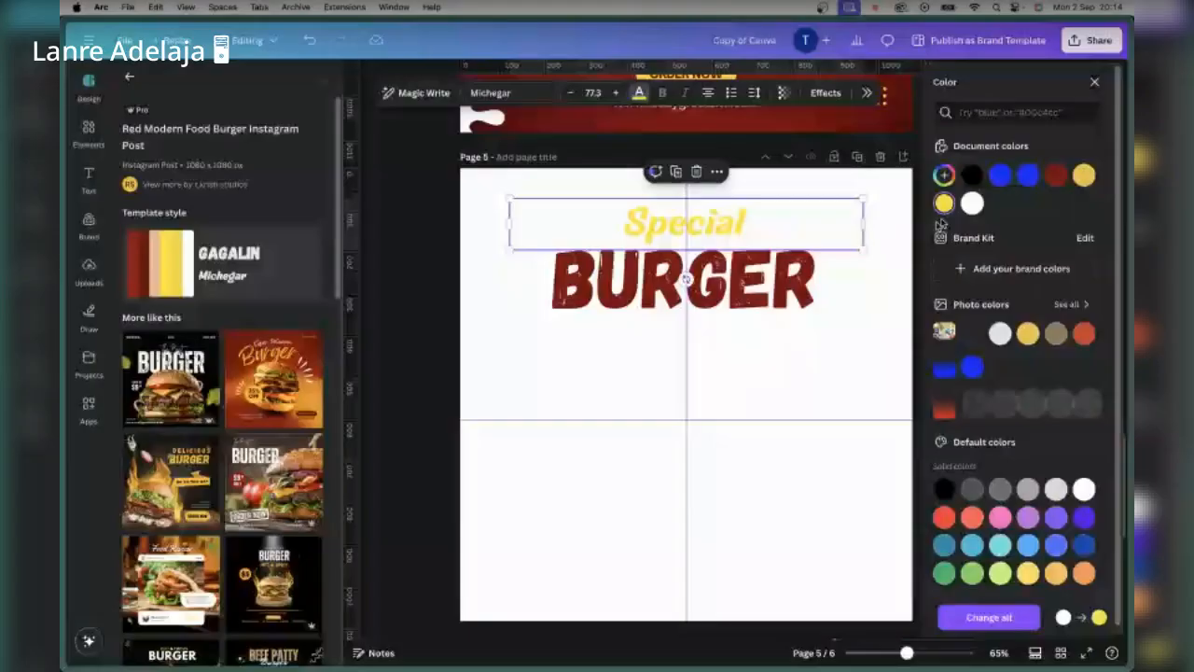
double_click(763, 291)
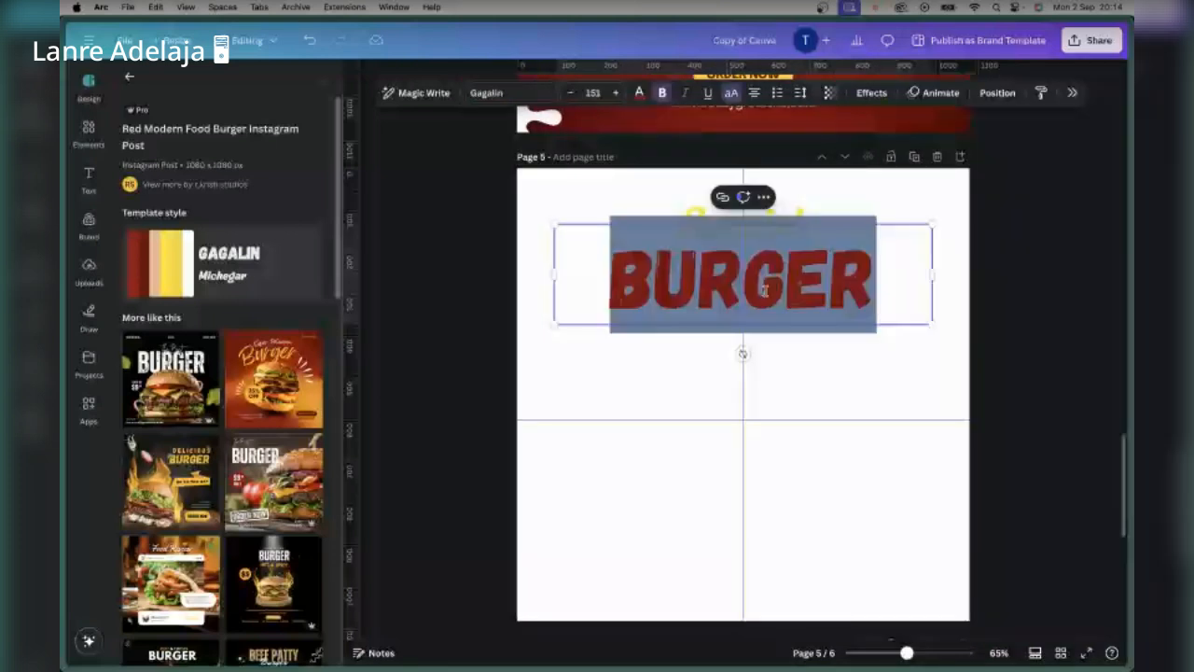
type("OFFER")
left_click(665, 466)
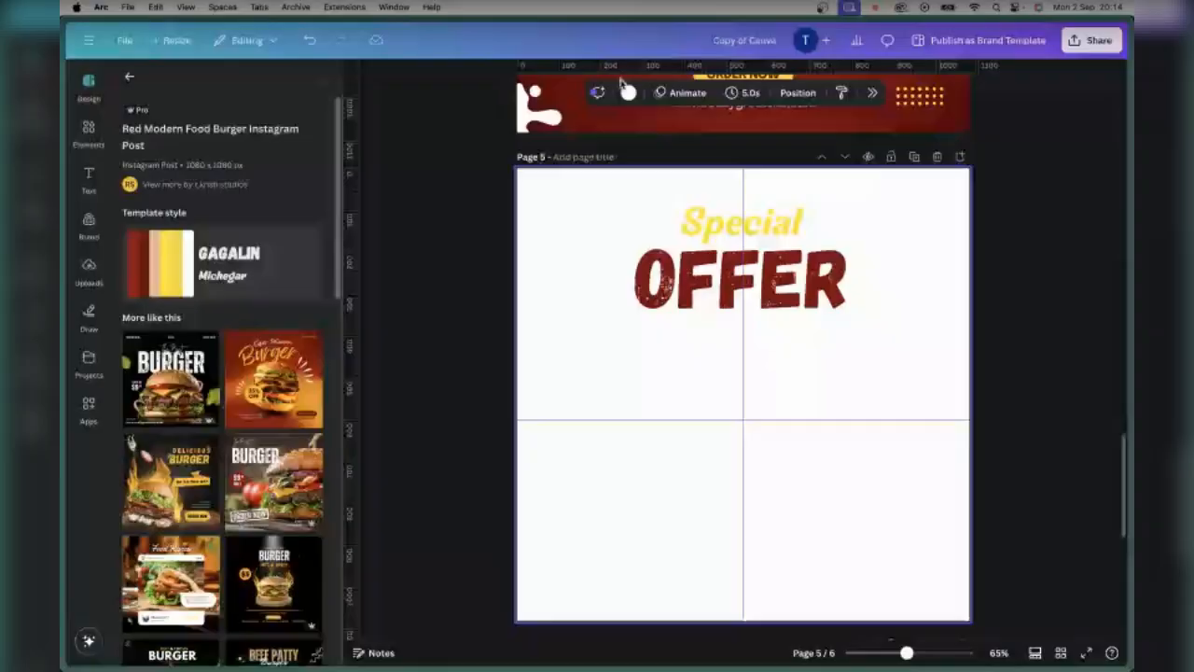
Step: Try blue, yellow, dark red and orange-red as the background colour of page 5
left_click(628, 92)
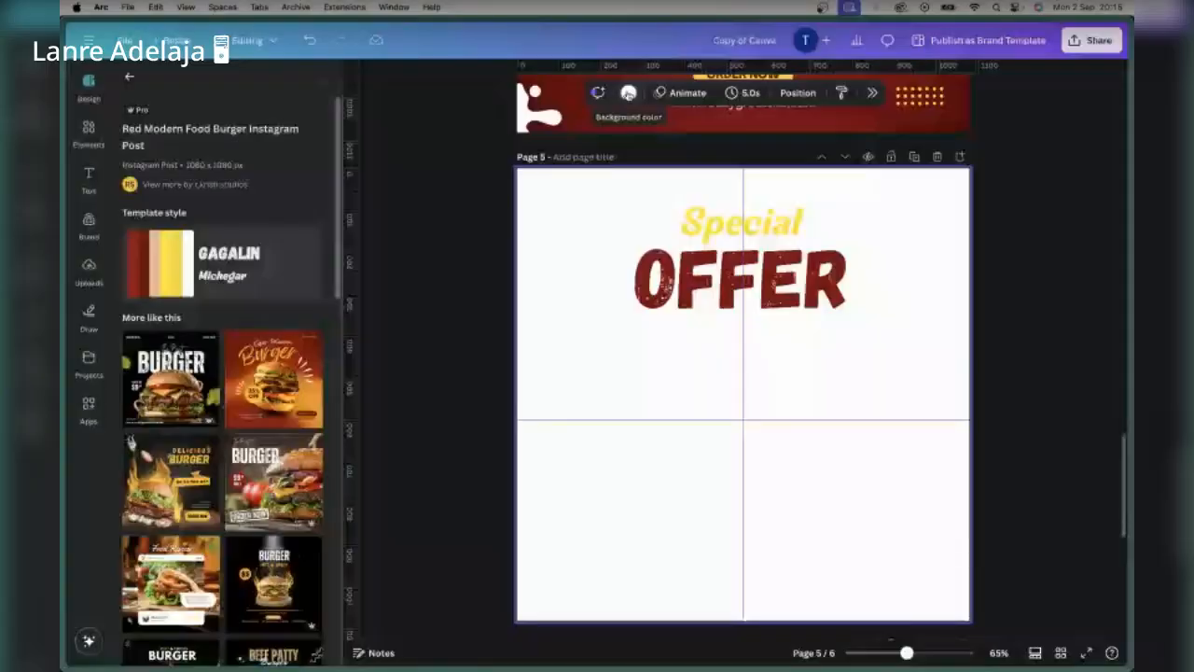
left_click(628, 93)
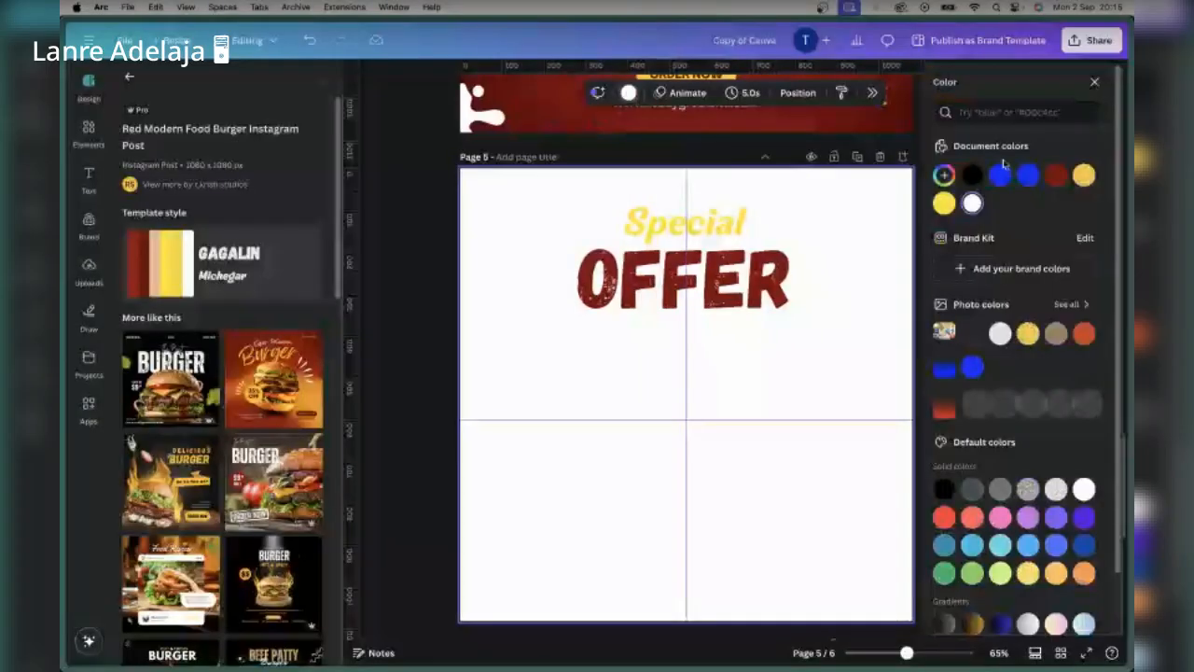
left_click(1027, 175)
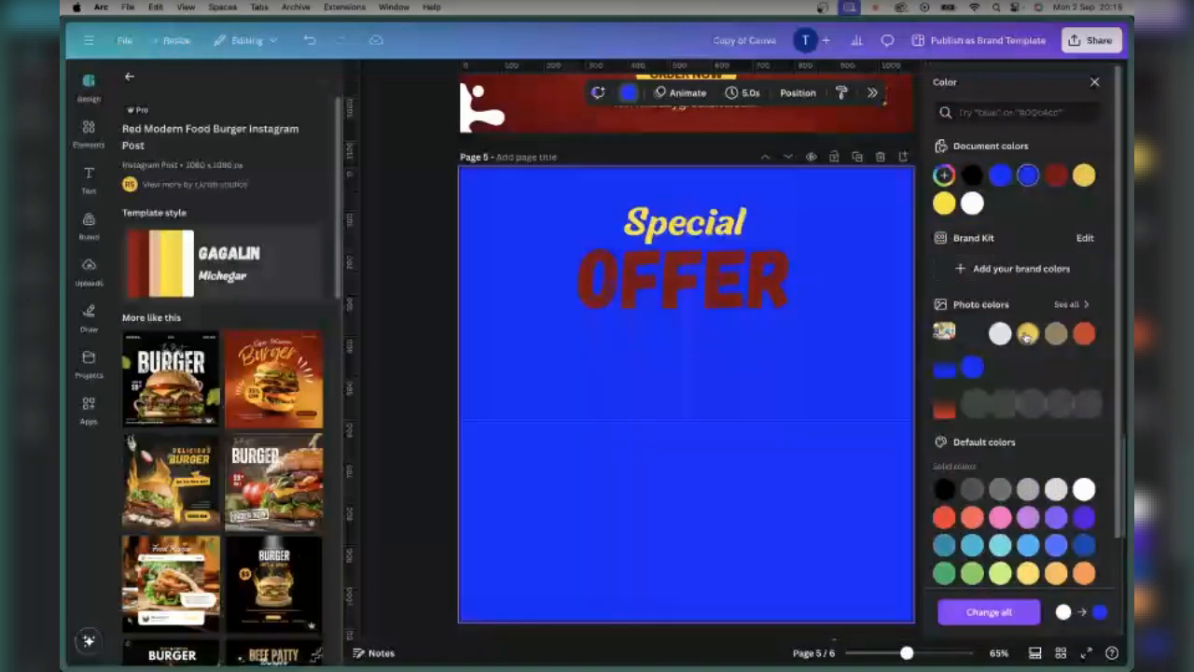
left_click(1027, 333)
left_click(1055, 175)
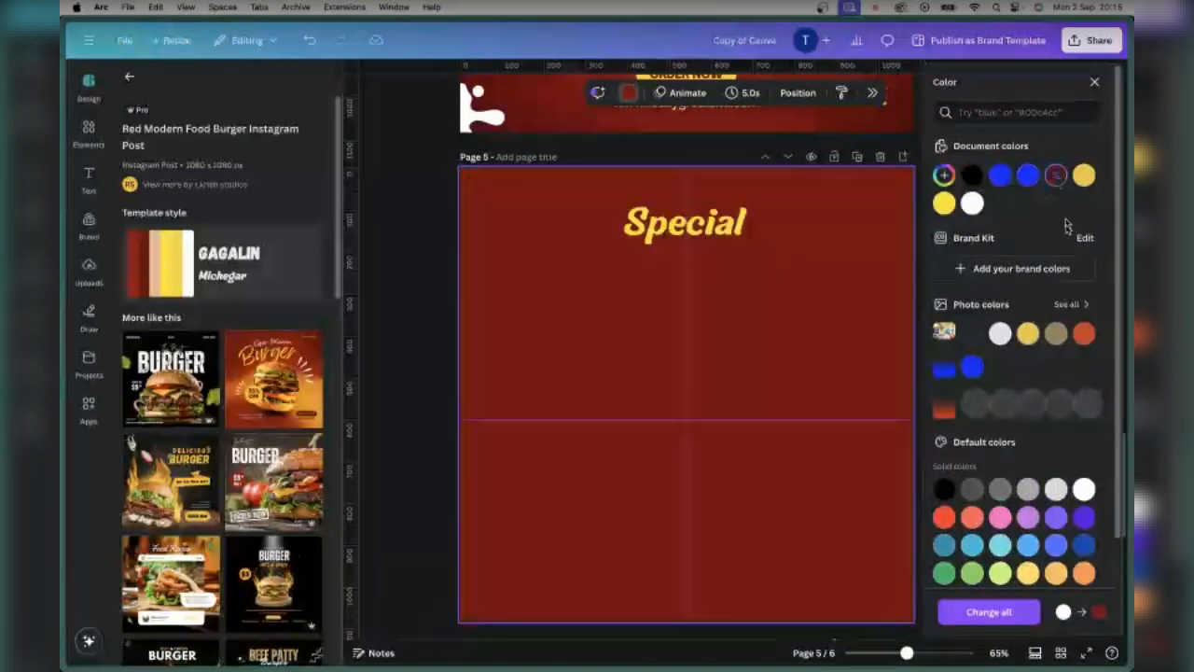
left_click(1084, 334)
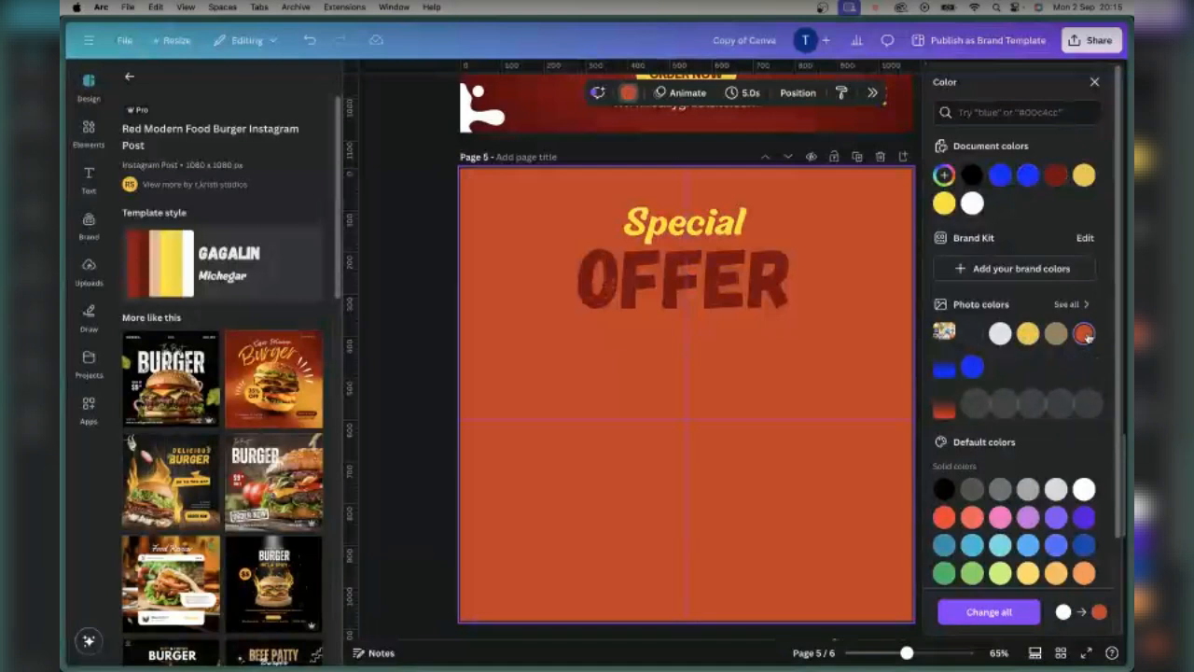
Step: Copy page 4's red gradient background image onto page 5 and colour the OFFER text yellow
scroll(756, 425, "up", 1)
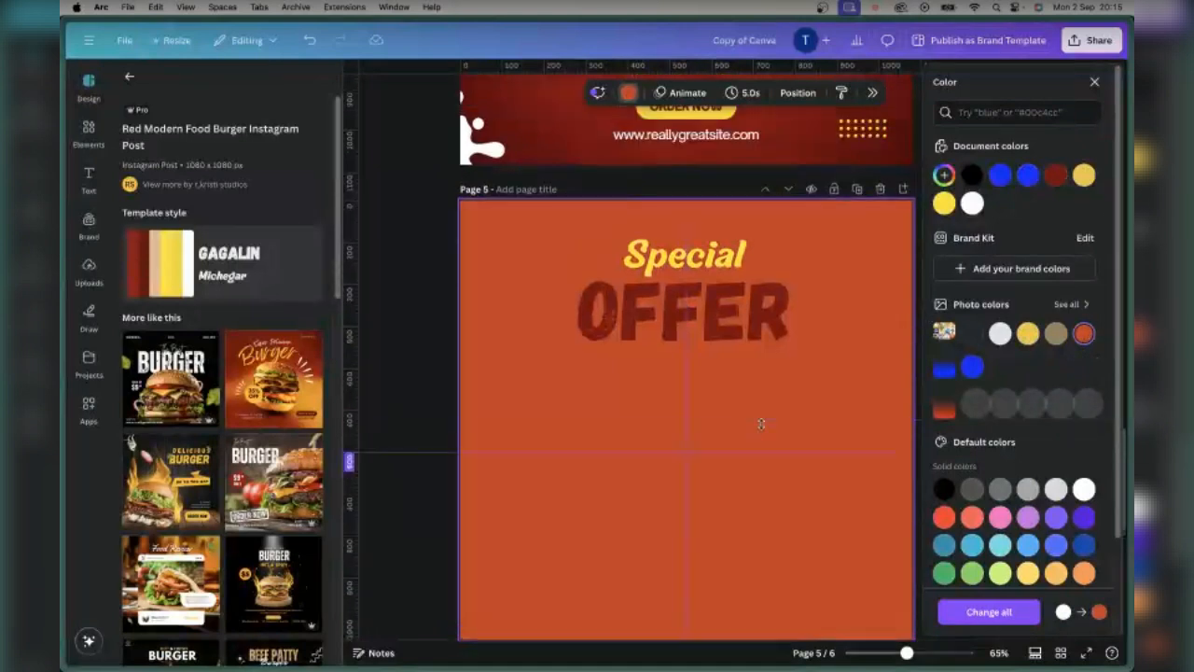
scroll(761, 424, "up", 4)
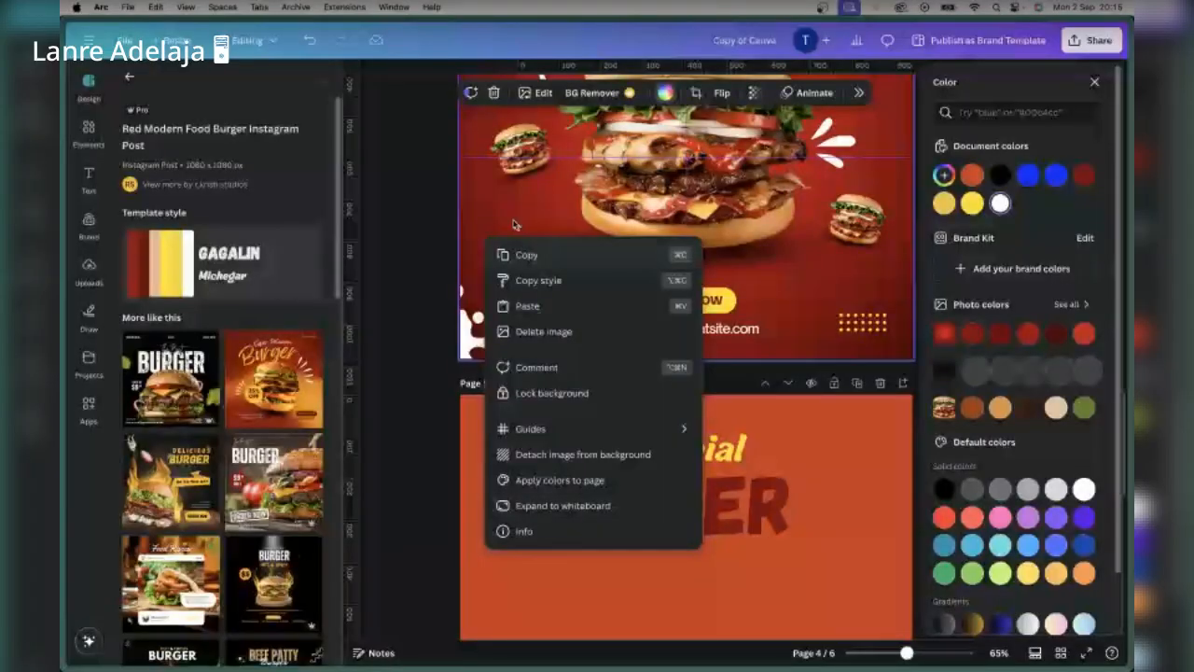
scroll(592, 404, "down", 3)
scroll(591, 403, "down", 1)
left_click(590, 398)
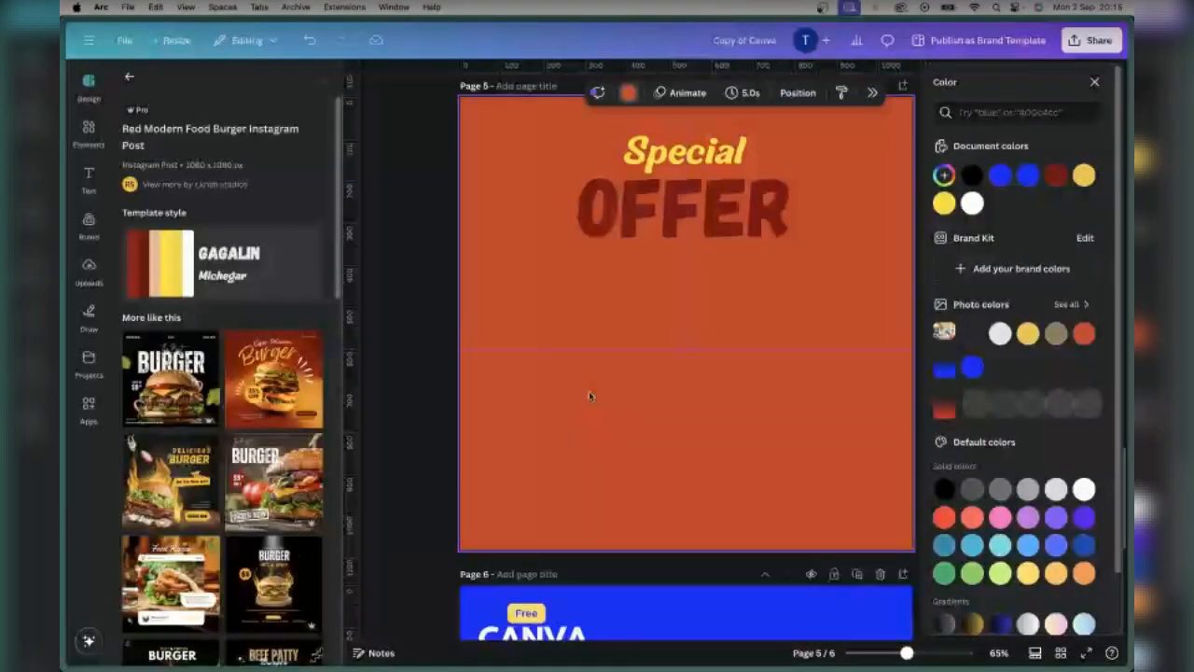
scroll(628, 408, "up", 1)
right_click(620, 428)
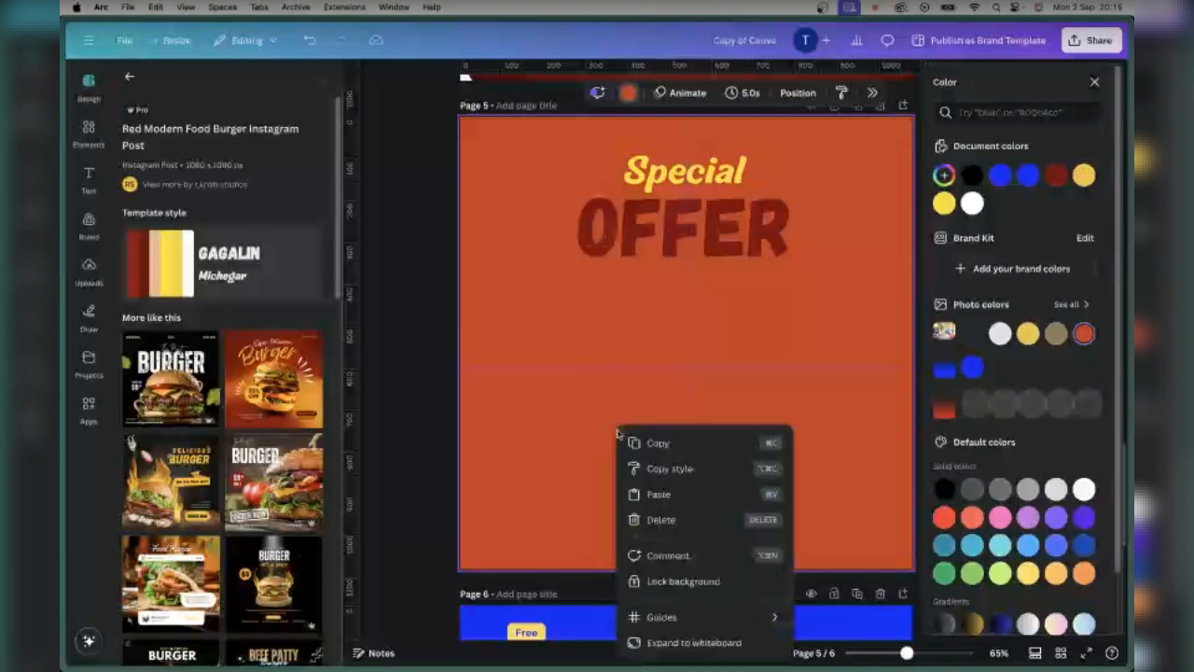
left_click(660, 494)
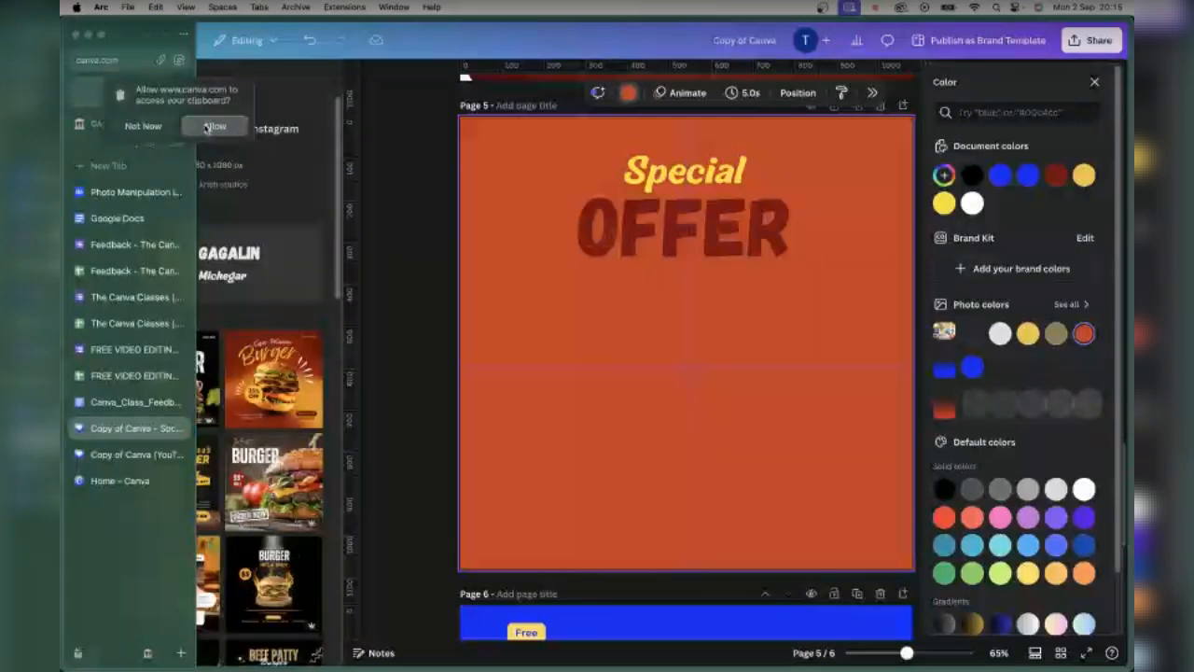
left_click(212, 126)
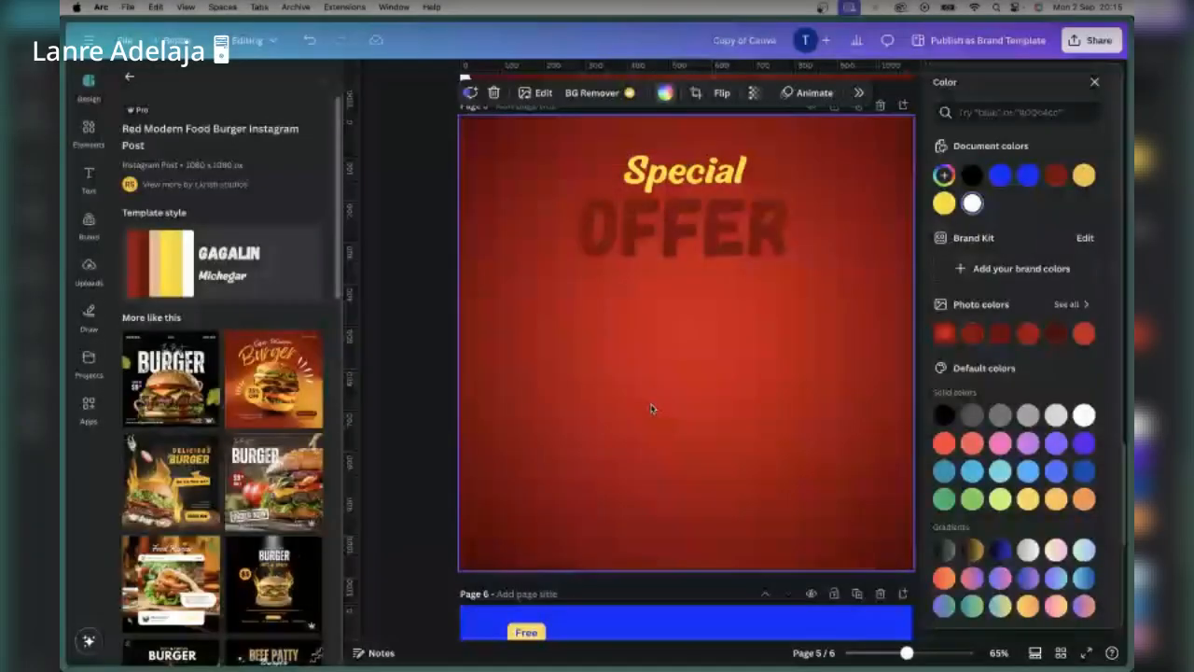
left_click(831, 248)
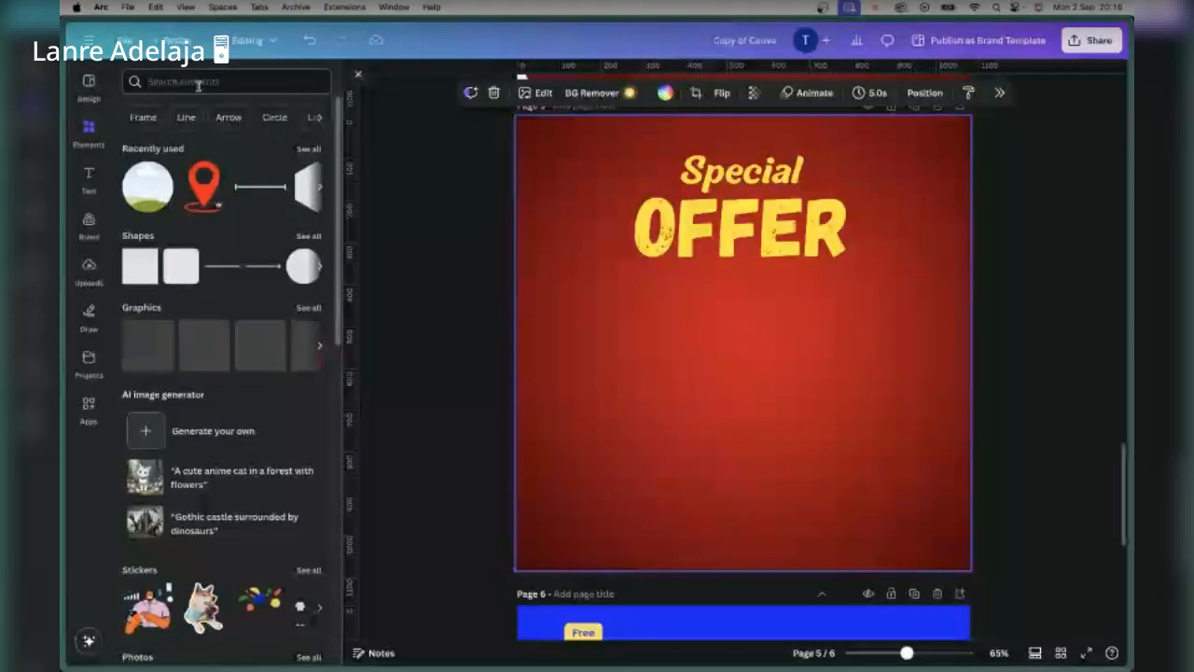
Step: Search the elements for "hand bag" and limit the results to photos
left_click(198, 83)
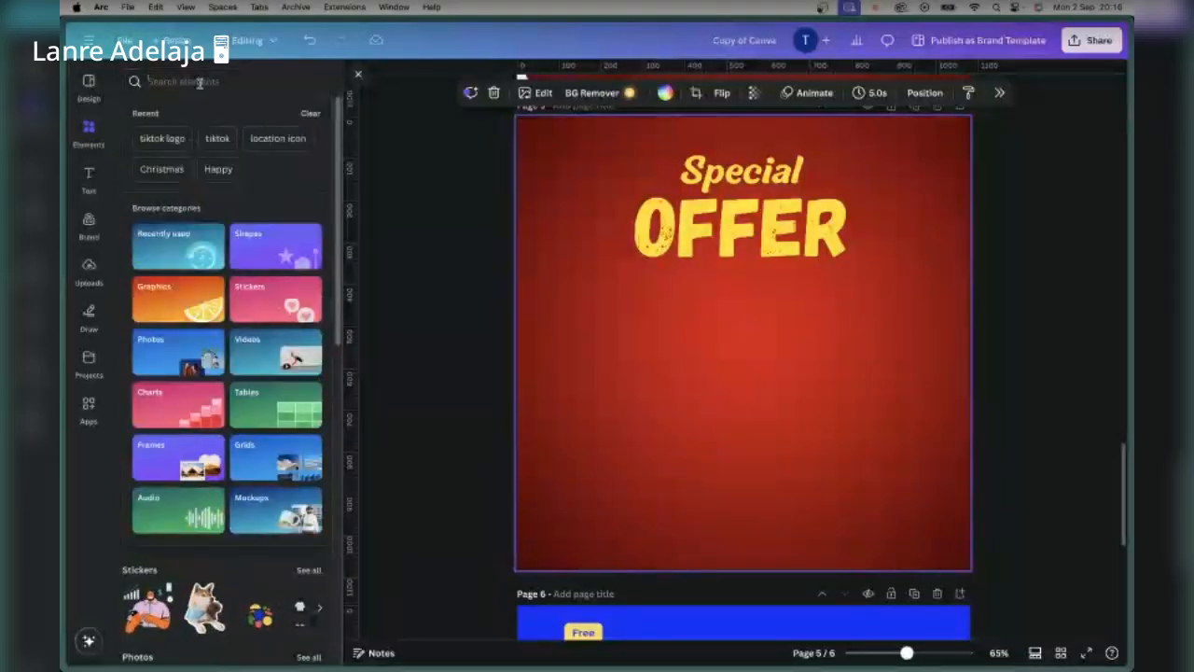
type("hand bag")
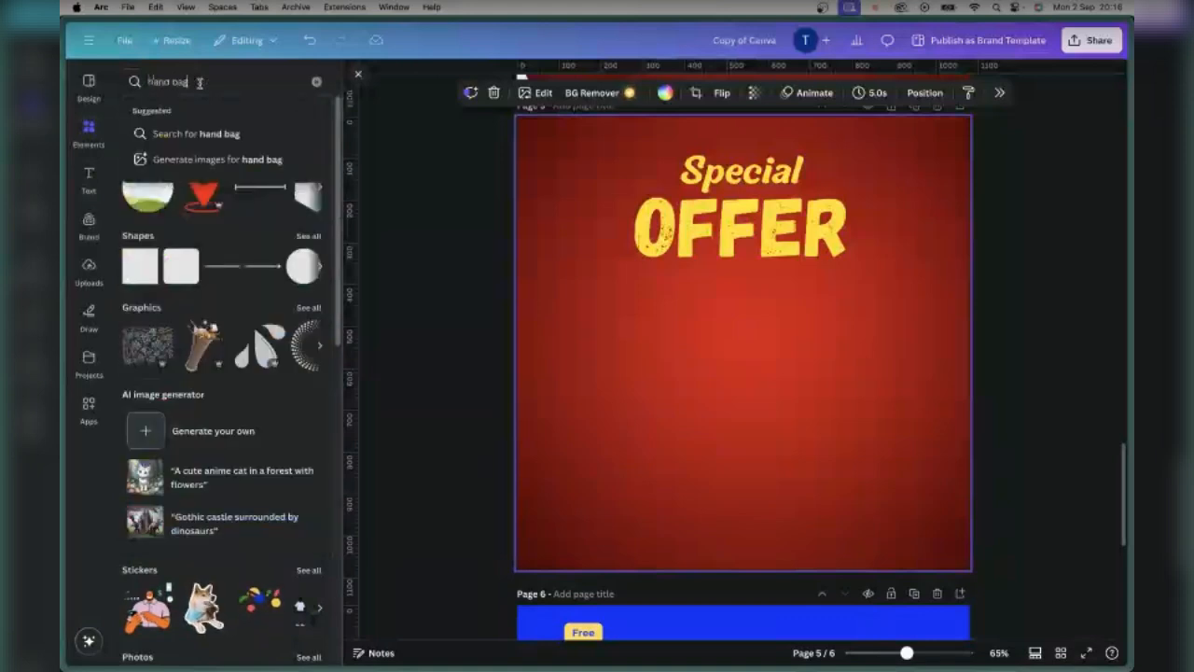
key("Return")
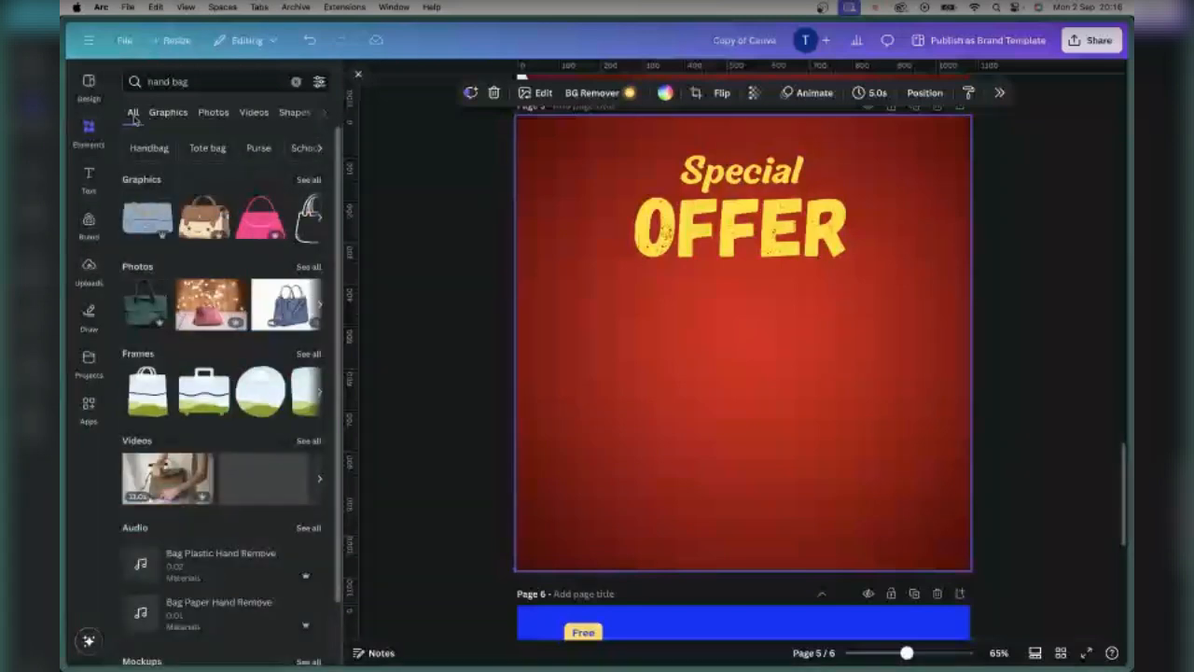
left_click(214, 113)
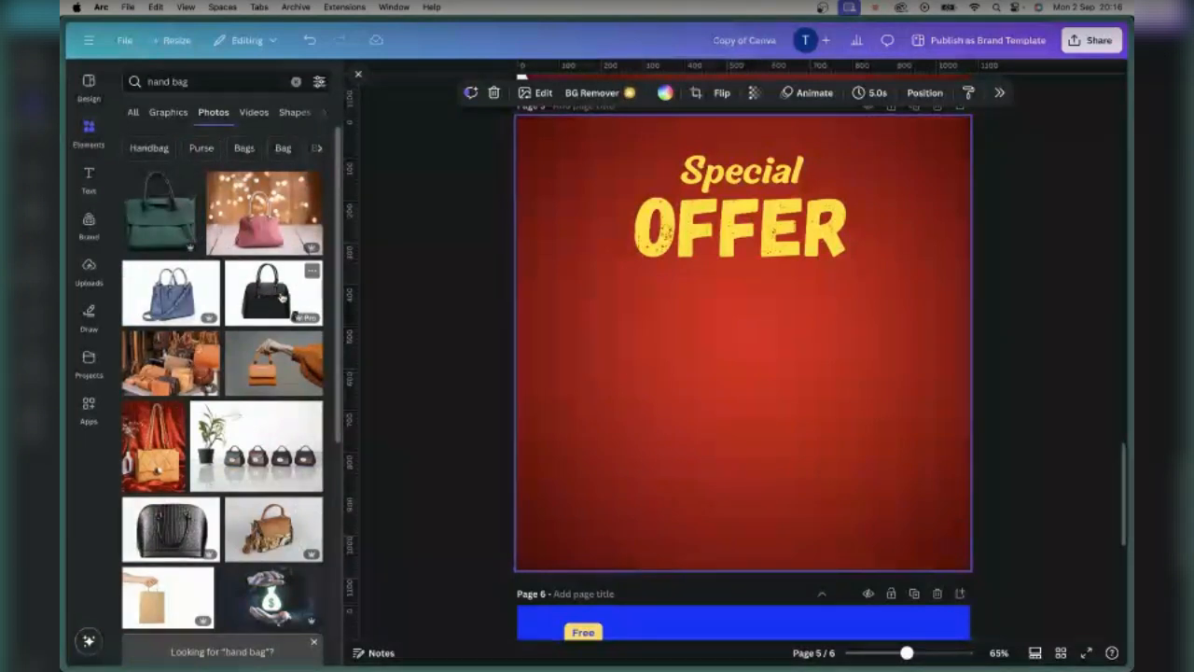
Step: Insert the green handbag photo on page 5, scale it down and place it under the OFFER heading
left_click(168, 216)
left_click_drag(915, 207, 831, 294)
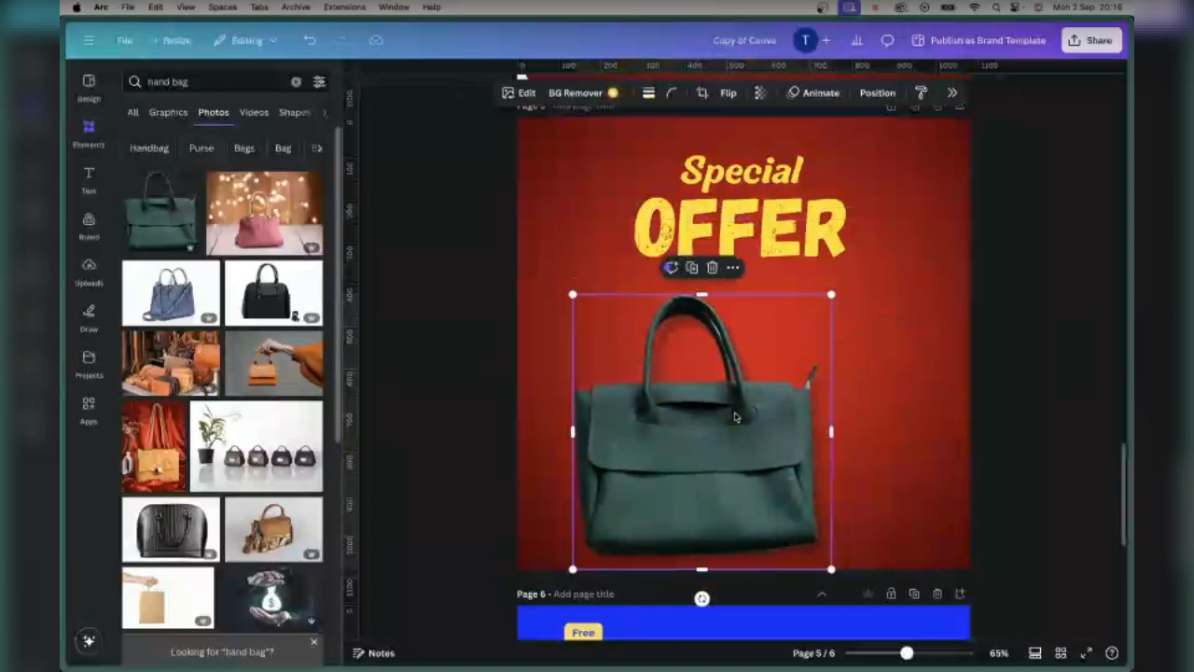
left_click_drag(734, 417, 781, 372)
Step: Change the green handbag's layer order with Bring forward and Bring to front while repositioning it against the OFFER text
right_click(781, 372)
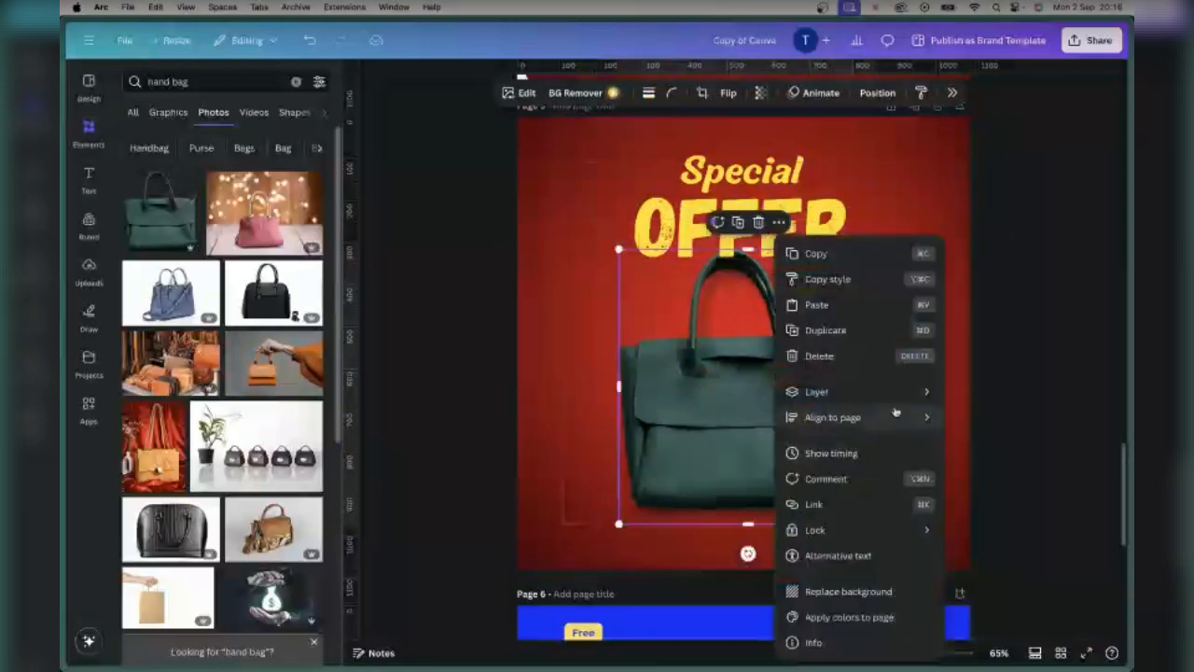
mouse_move(913, 394)
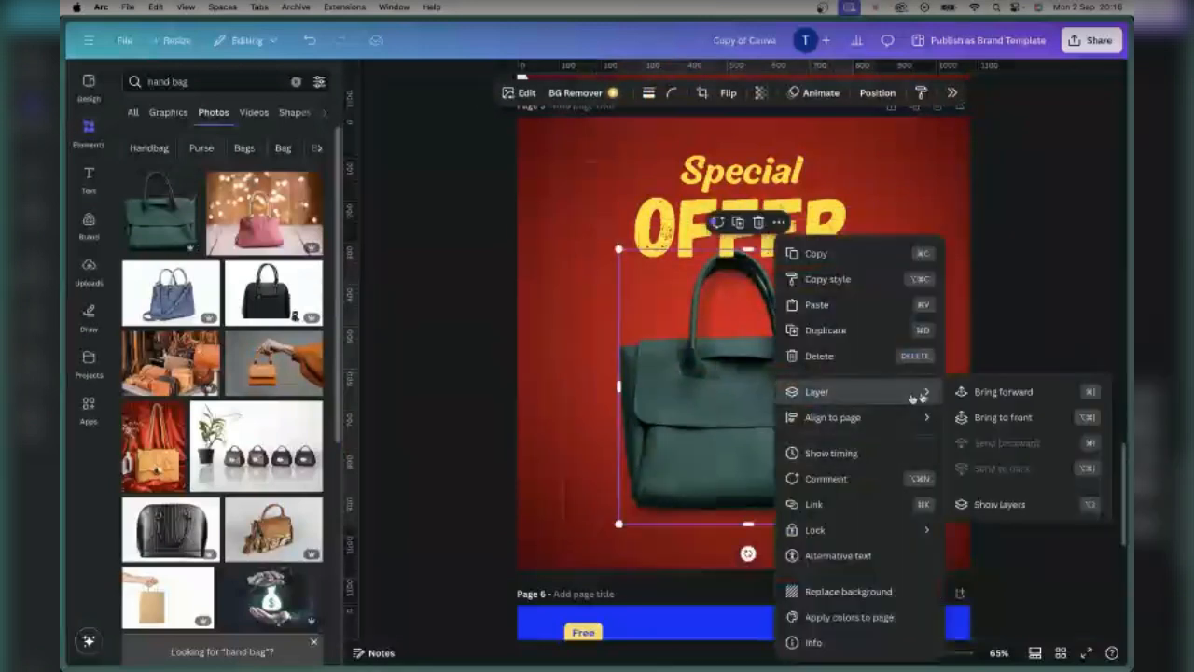
left_click(1004, 393)
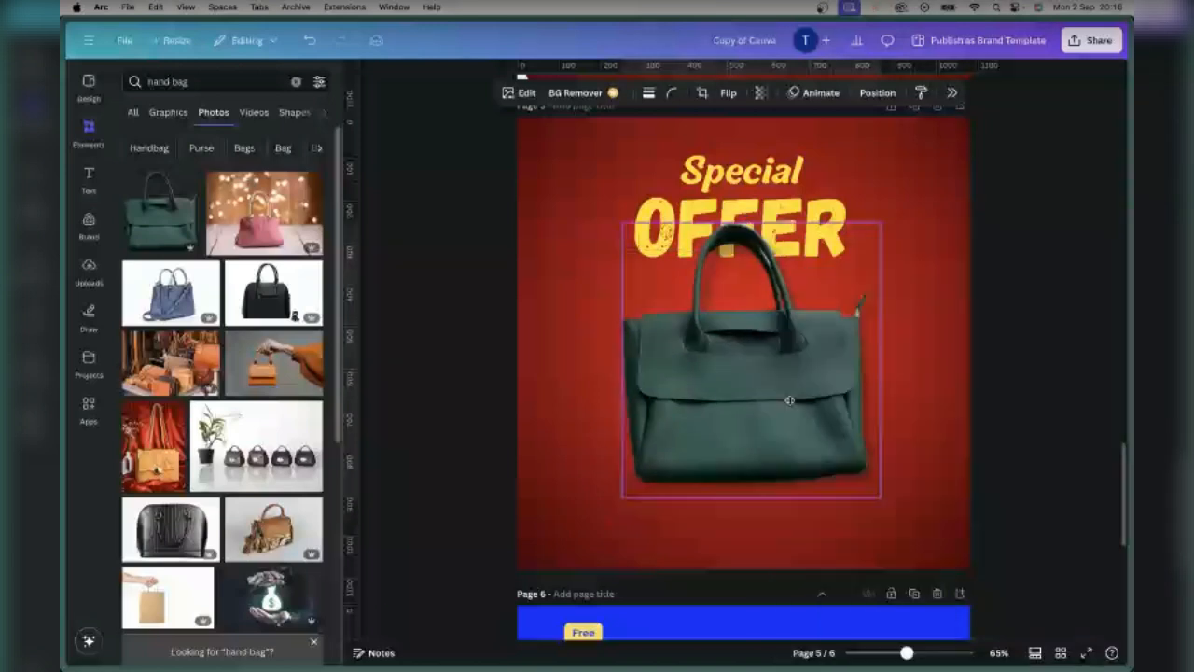
left_click_drag(789, 401, 767, 423)
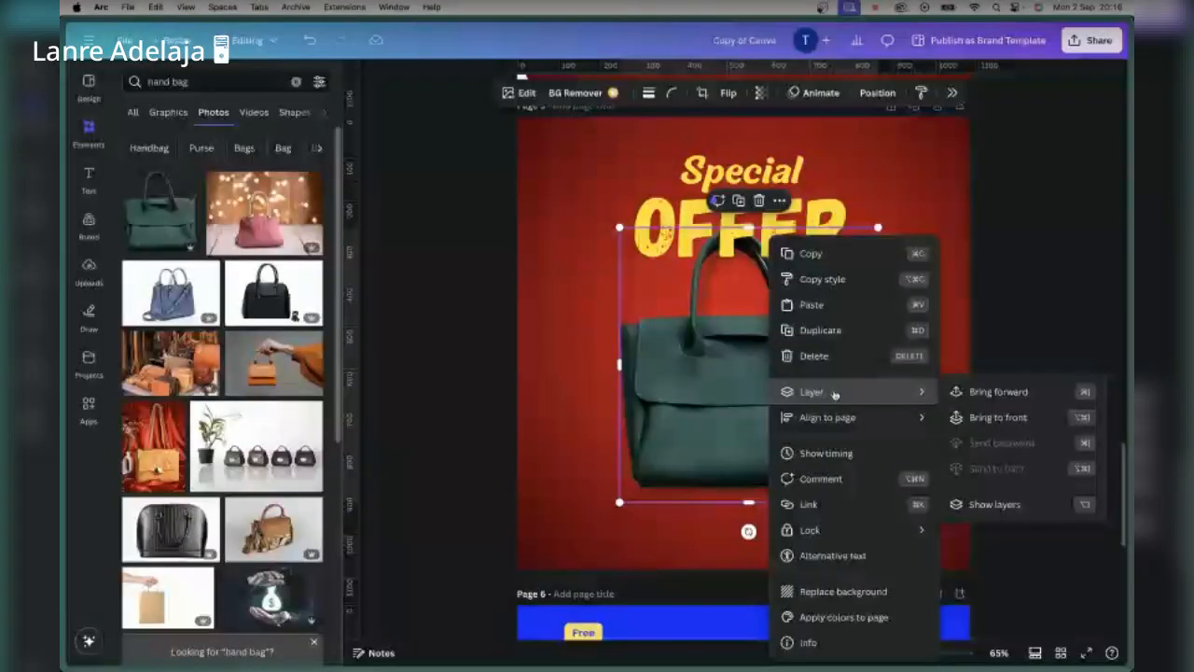
left_click(984, 417)
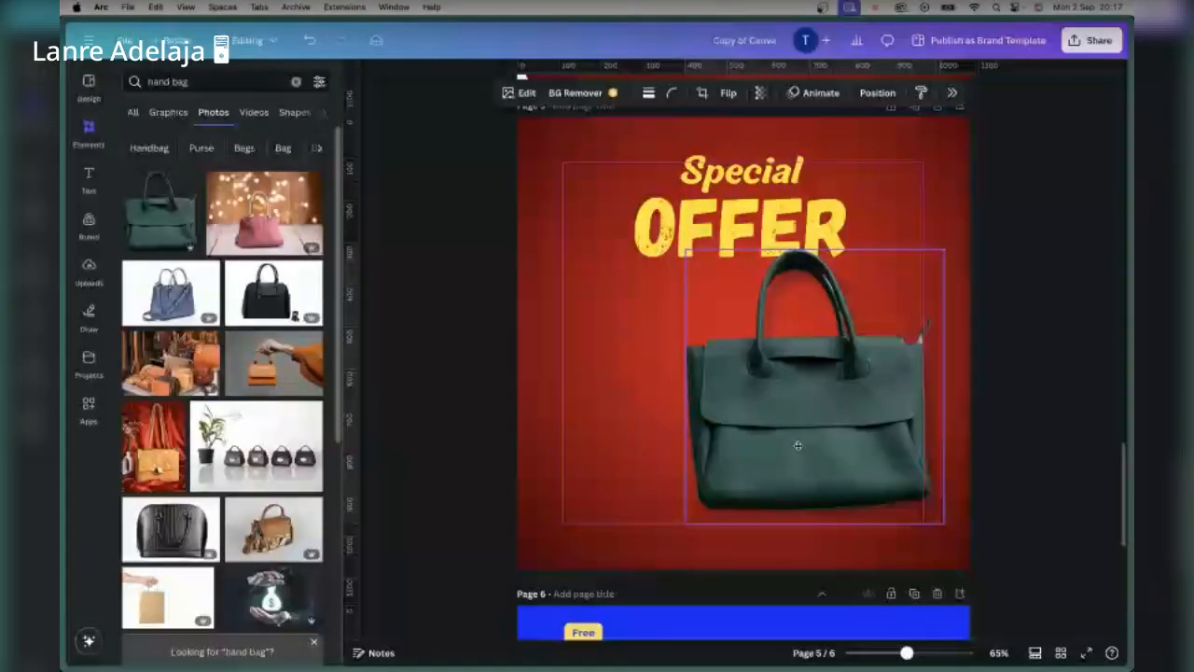
Step: Shift the green handbag around below the heading, and delete it from page 5
left_click_drag(798, 446, 800, 437)
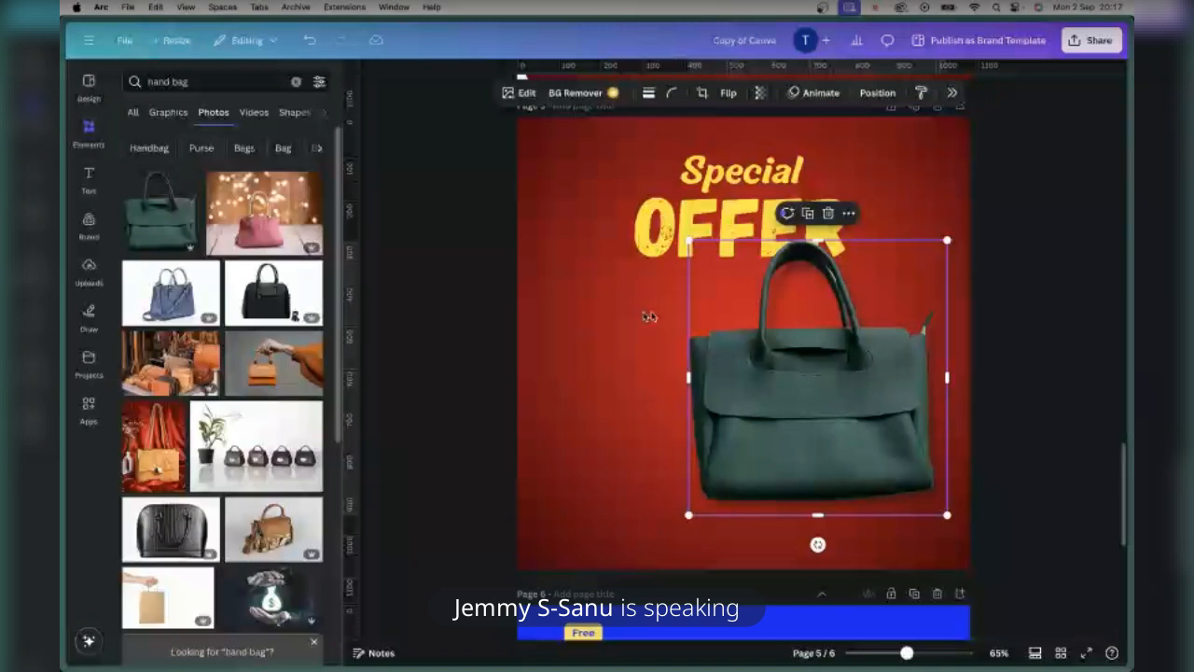
left_click_drag(804, 402, 757, 400)
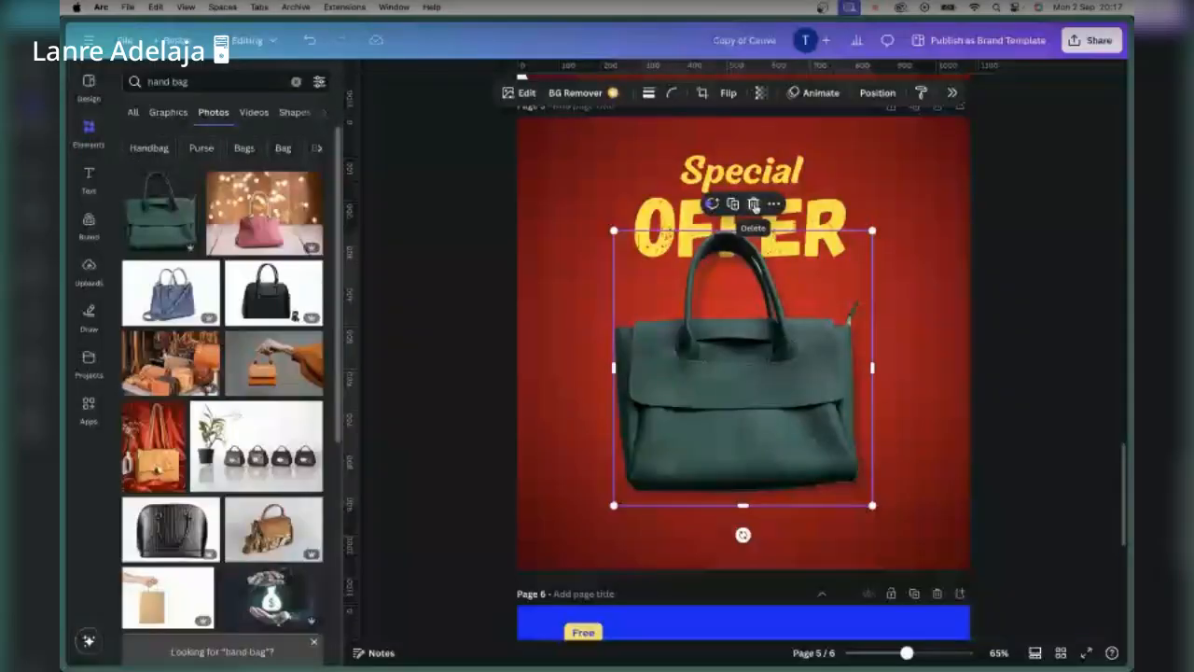
left_click(754, 205)
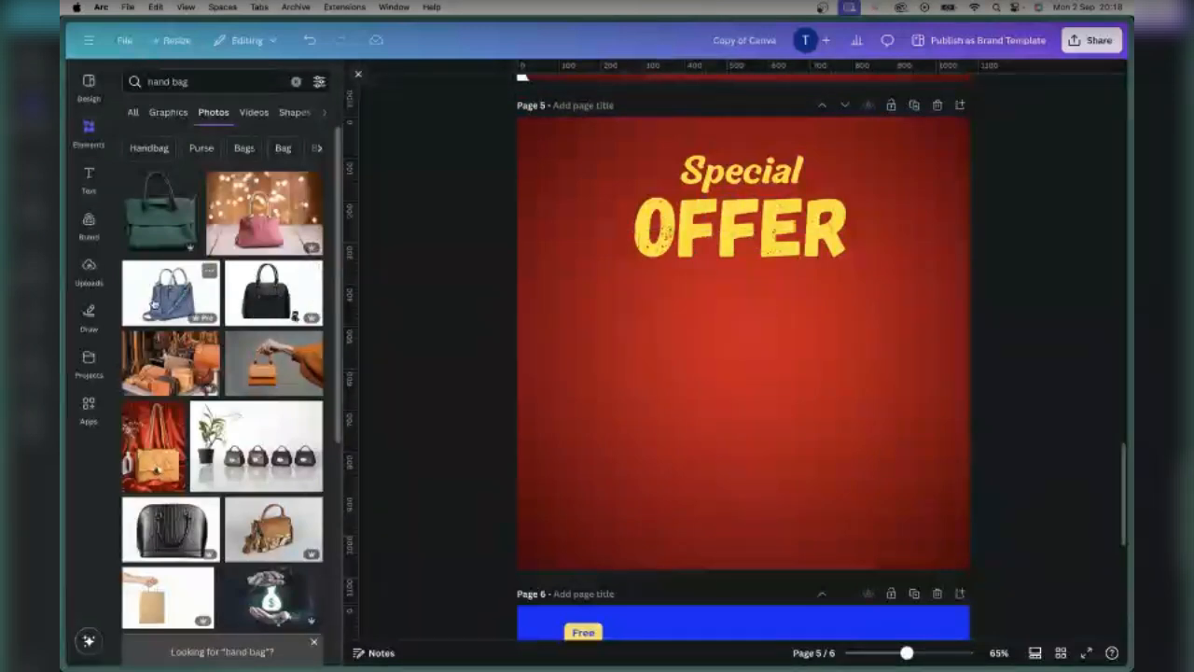
Step: Place the blue handbag photo below the OFFER heading, trying the black and pink handbag photos in its place
left_click(166, 296)
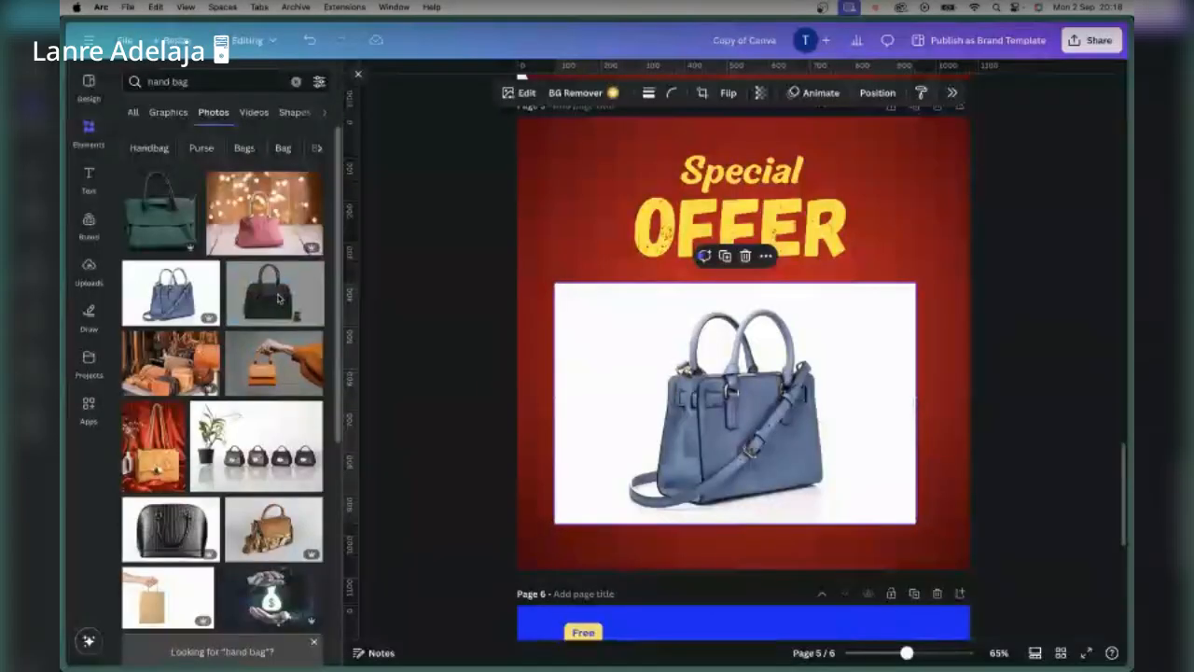
left_click_drag(270, 291, 340, 324)
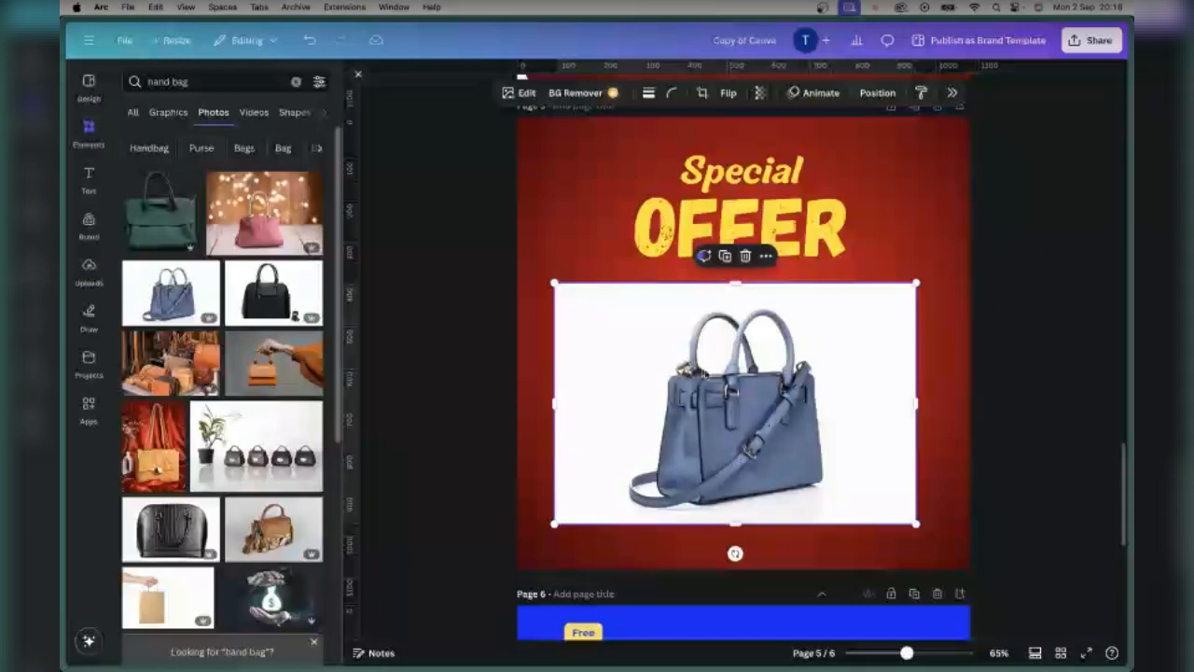
left_click_drag(272, 294, 637, 353)
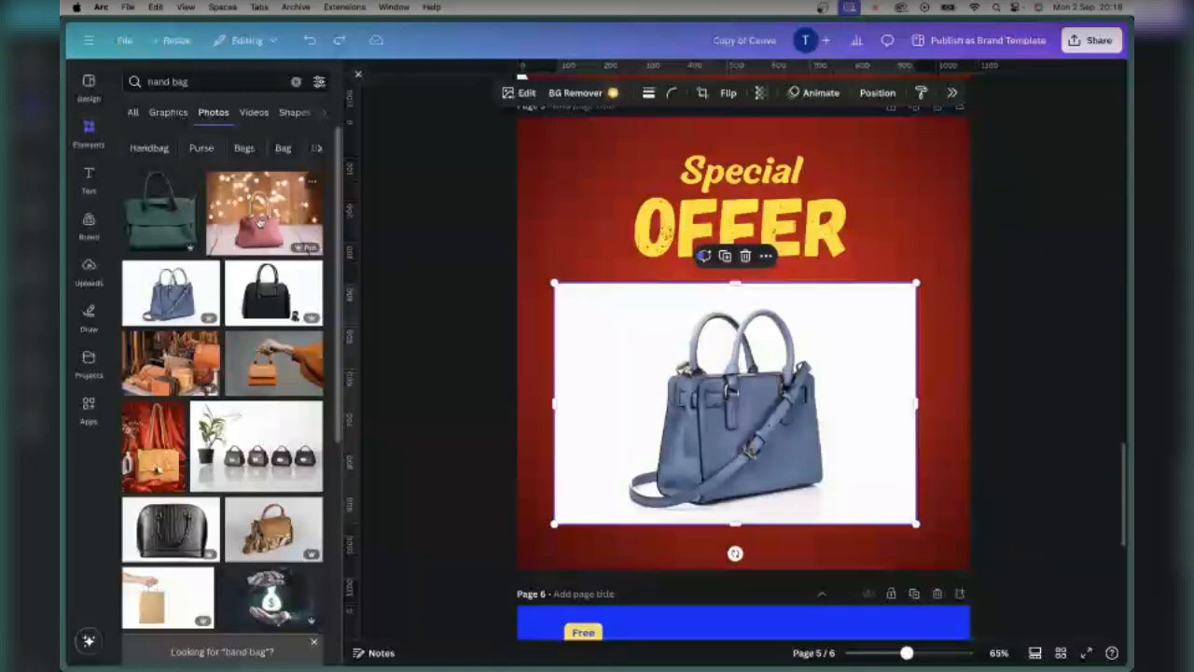
left_click_drag(260, 223, 434, 327)
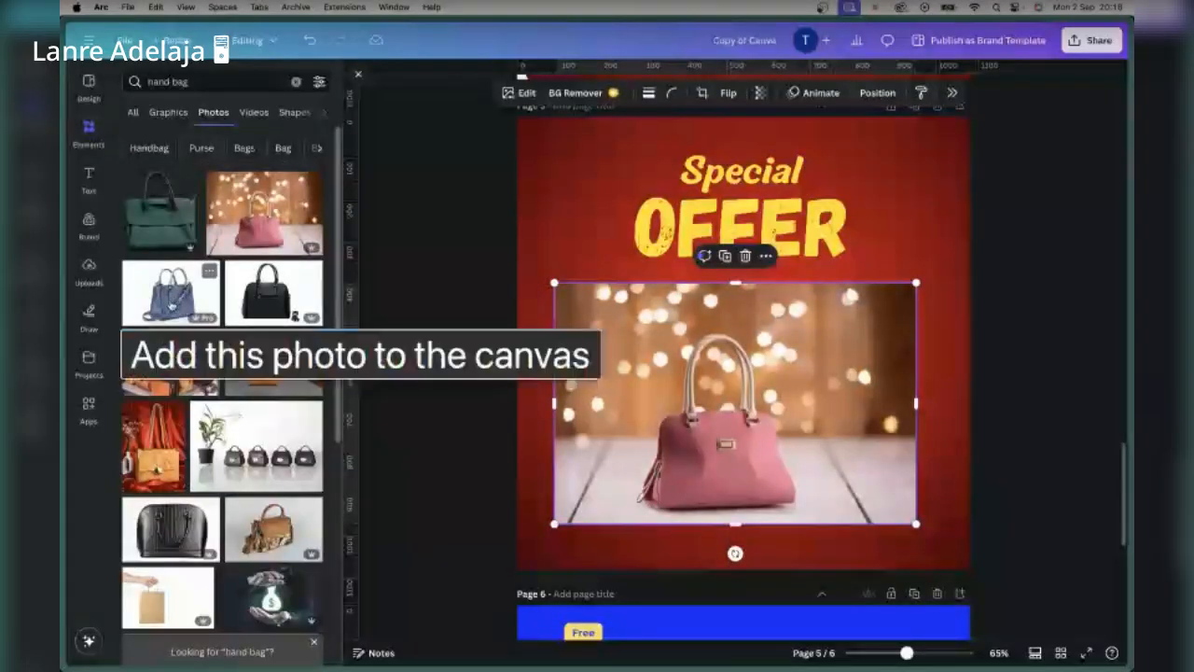
left_click(171, 306)
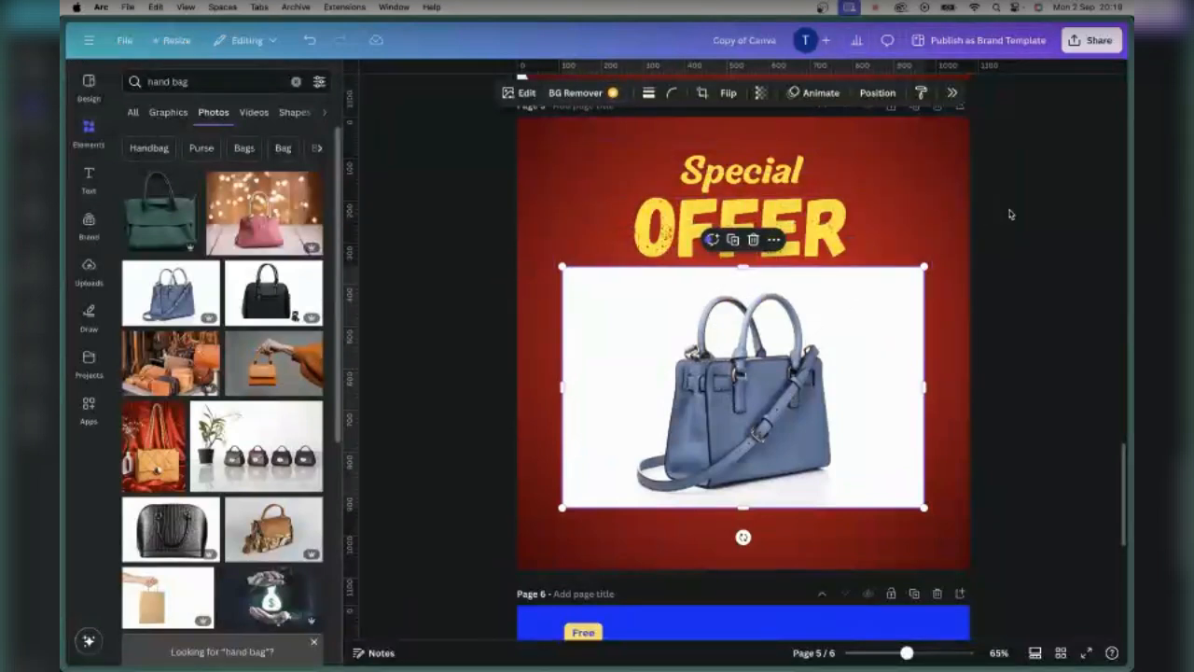
Step: Examine the text effects and the additional text settings available for the OFFER heading
left_click(788, 167)
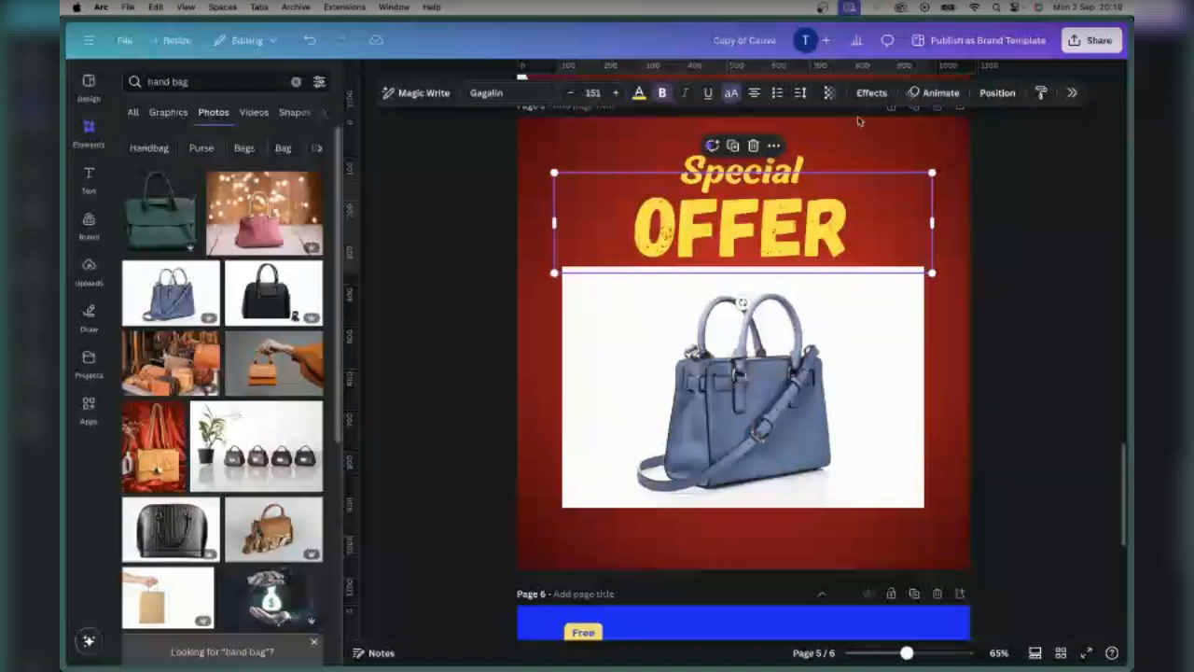
left_click(871, 93)
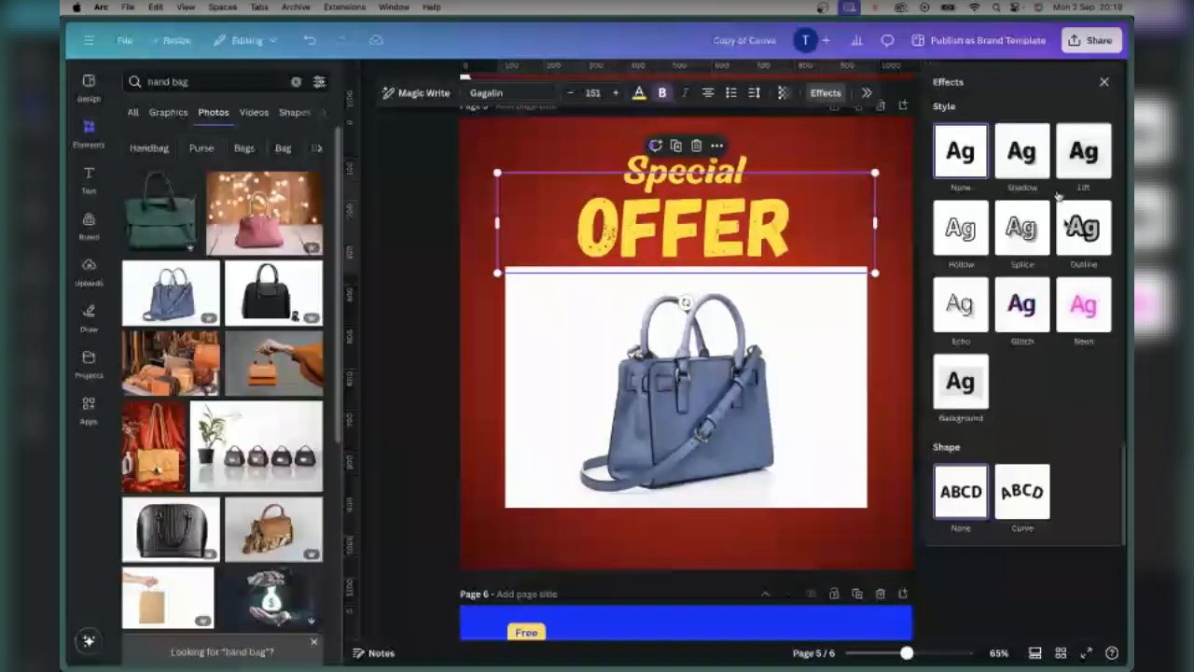
left_click(1104, 82)
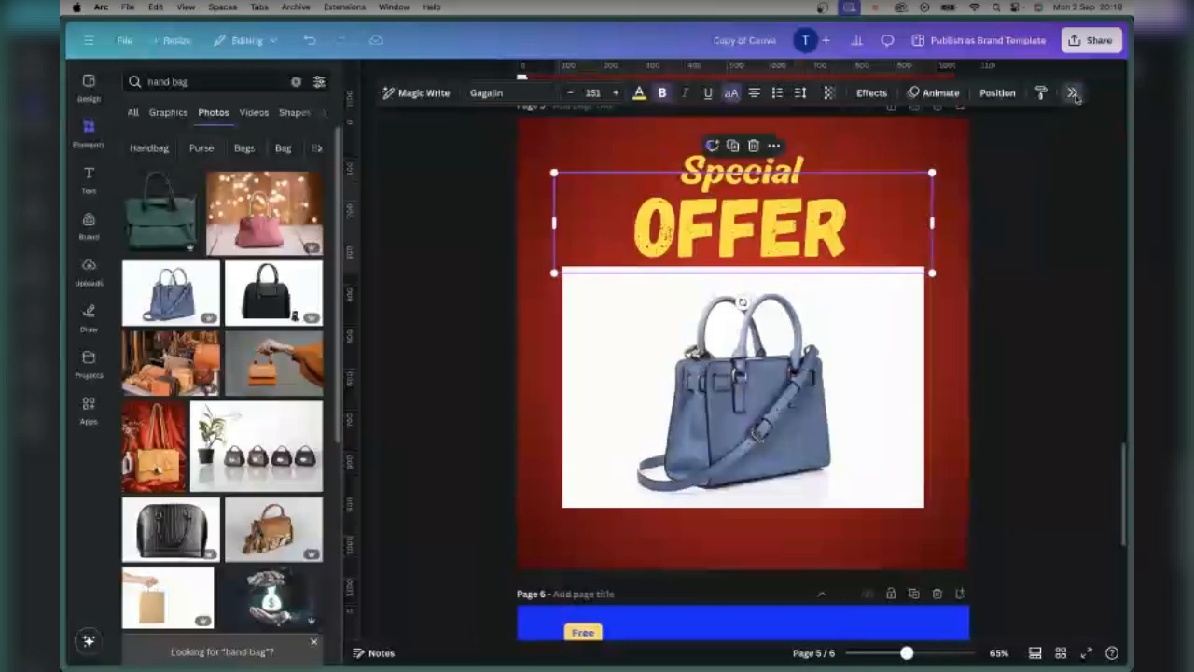
left_click(1072, 92)
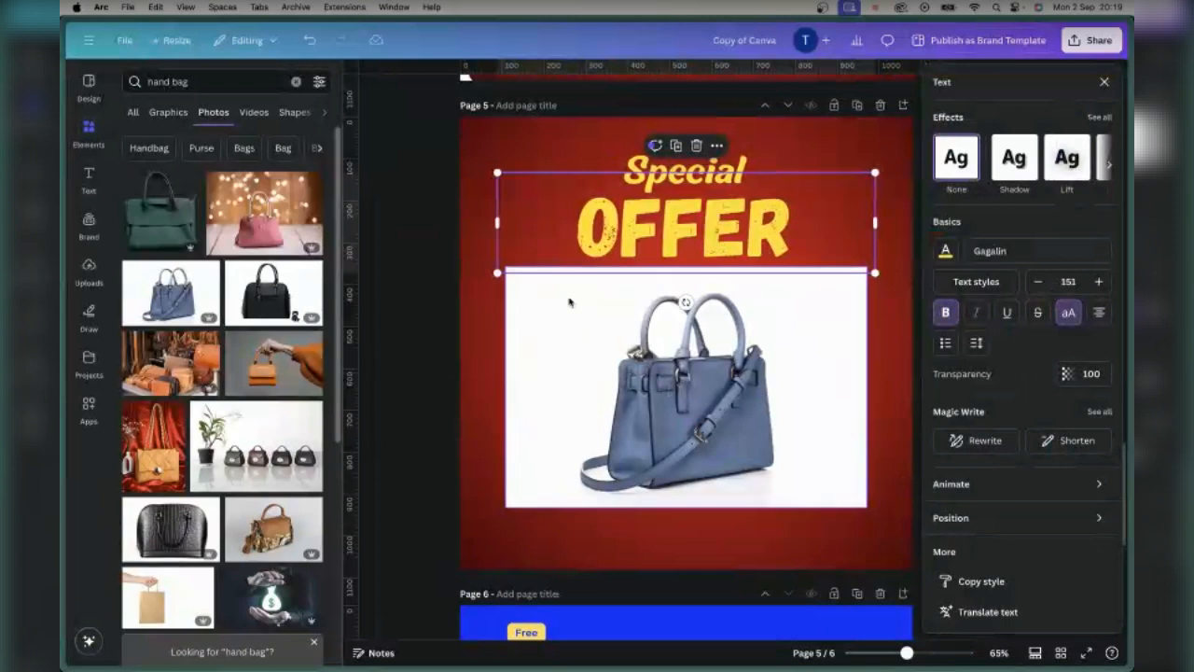
Step: Recolour the blue tone of the handbag photo by setting its hue to -100 and saturation to 92
left_click(602, 351)
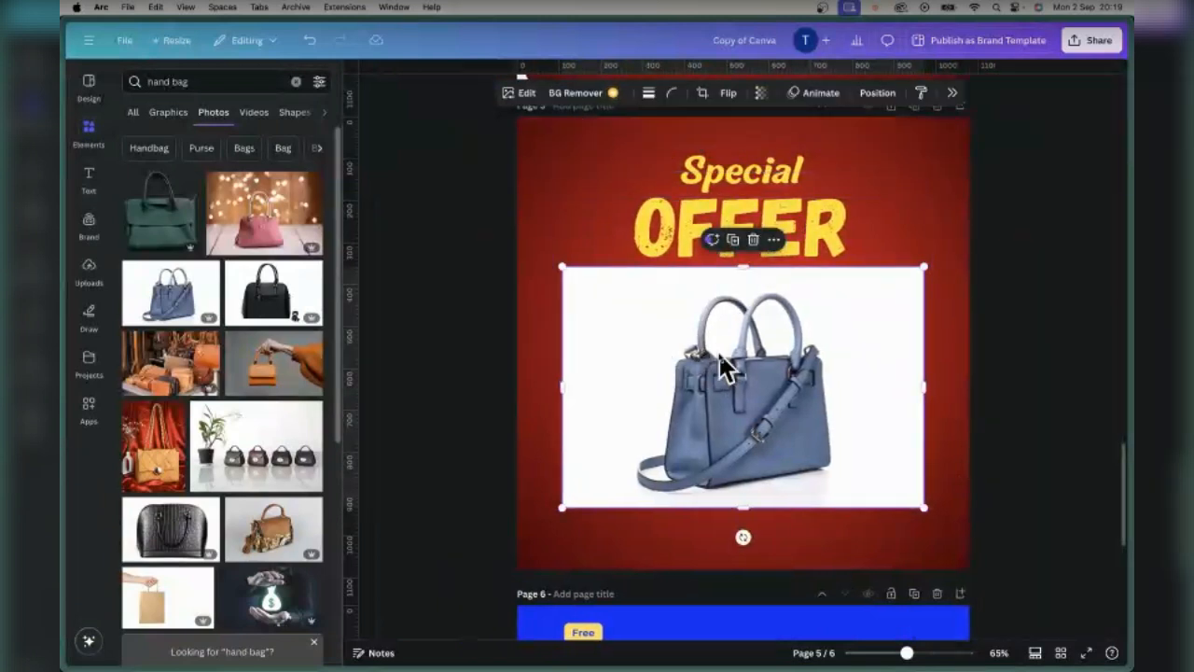
left_click(951, 94)
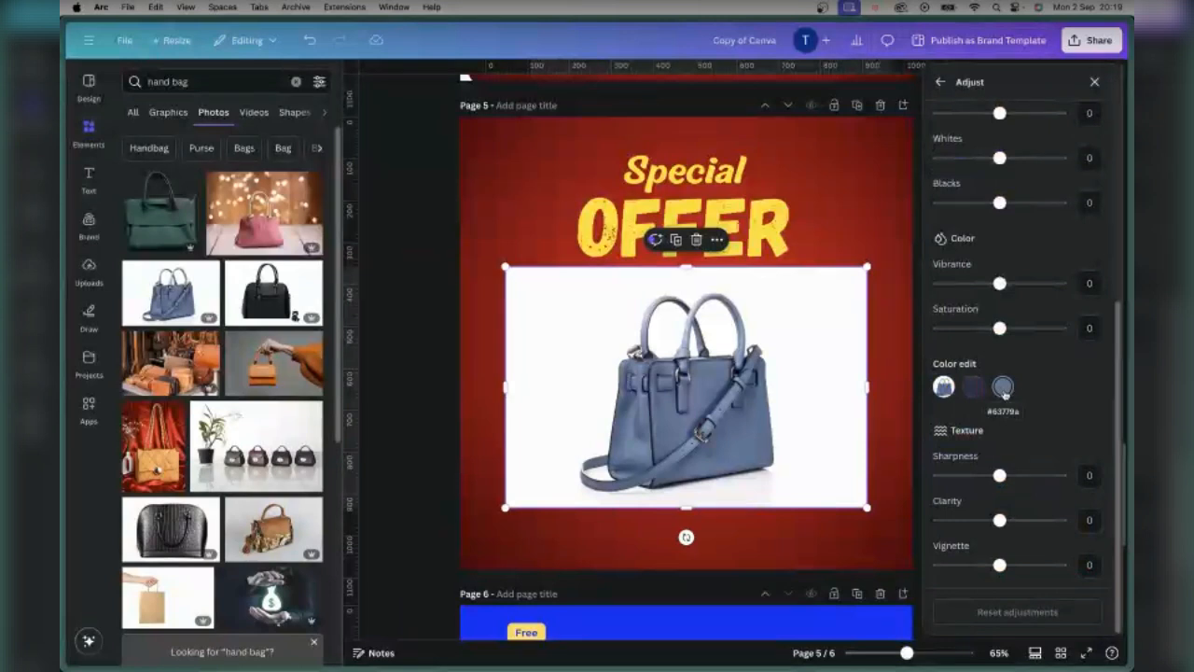
left_click(1003, 388)
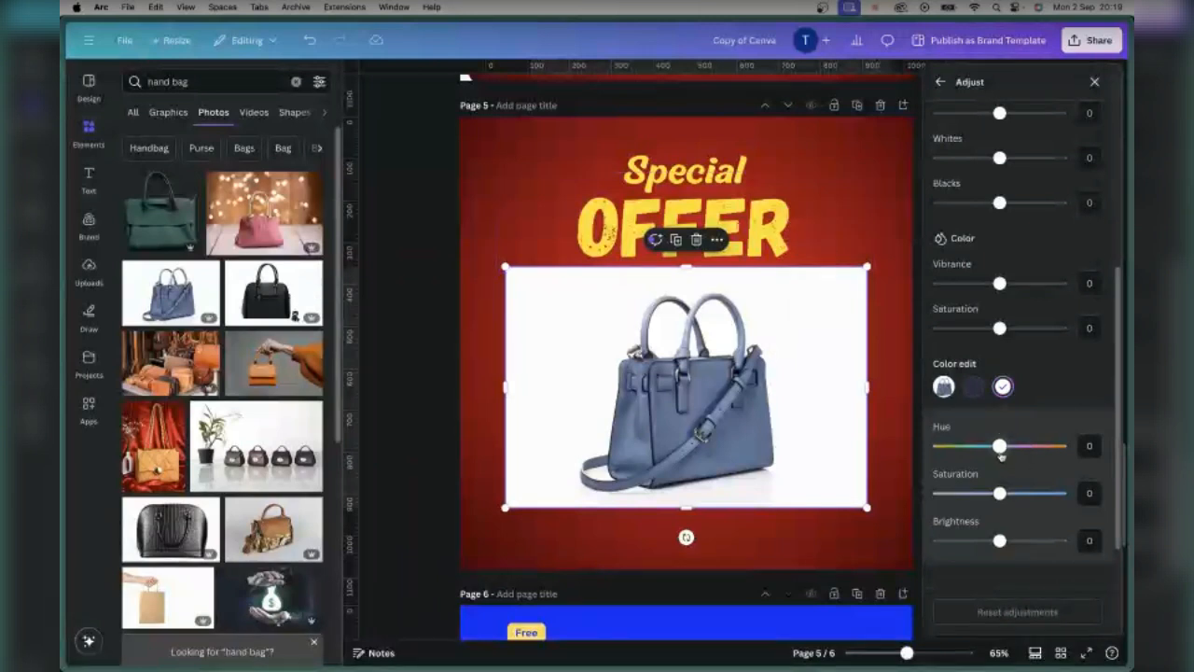
left_click(1003, 386)
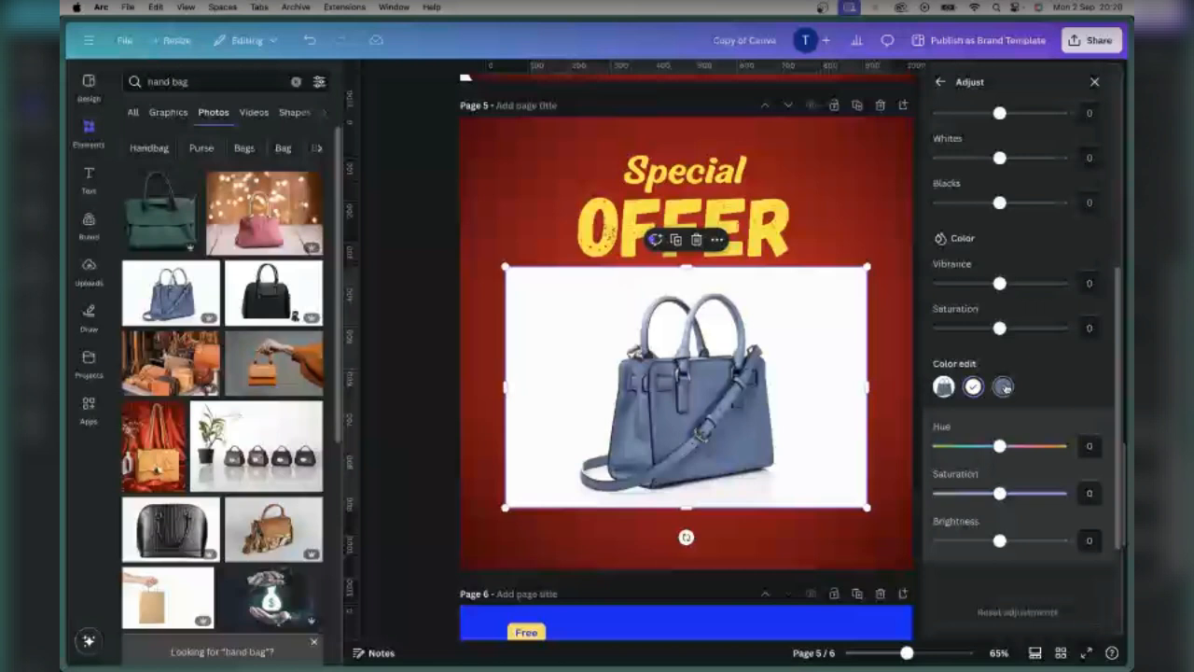
left_click(1004, 387)
left_click_drag(999, 447, 989, 447)
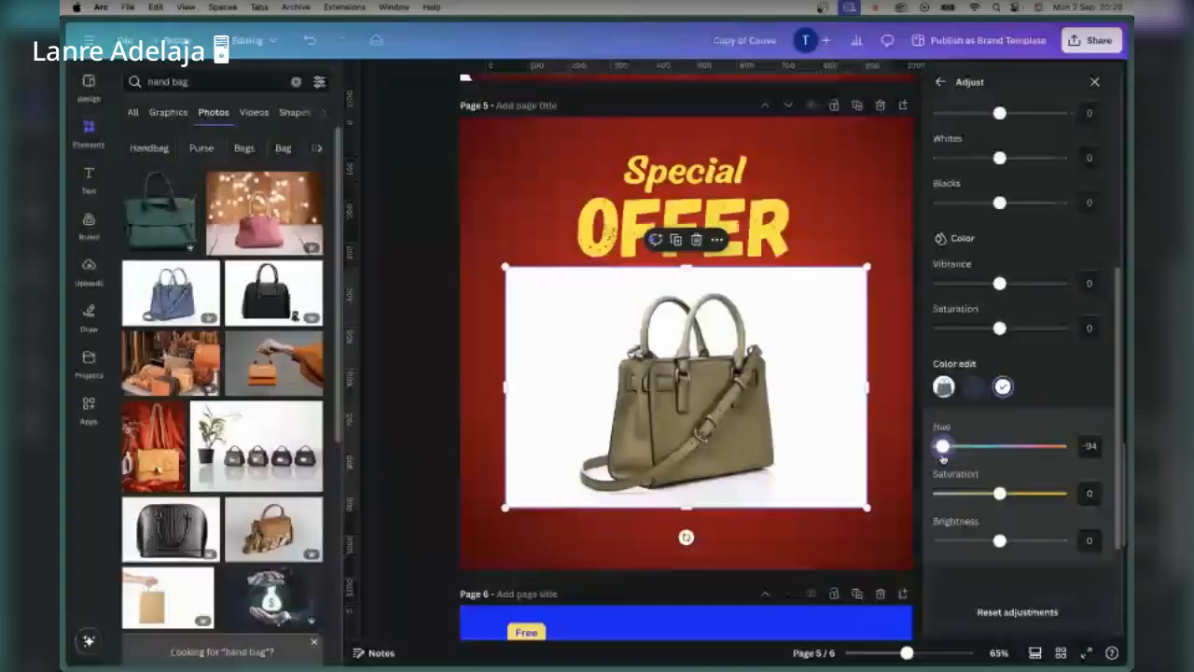
mouse_move(942, 448)
left_mouse_down()
mouse_move(1021, 449)
mouse_move(937, 451)
left_mouse_up()
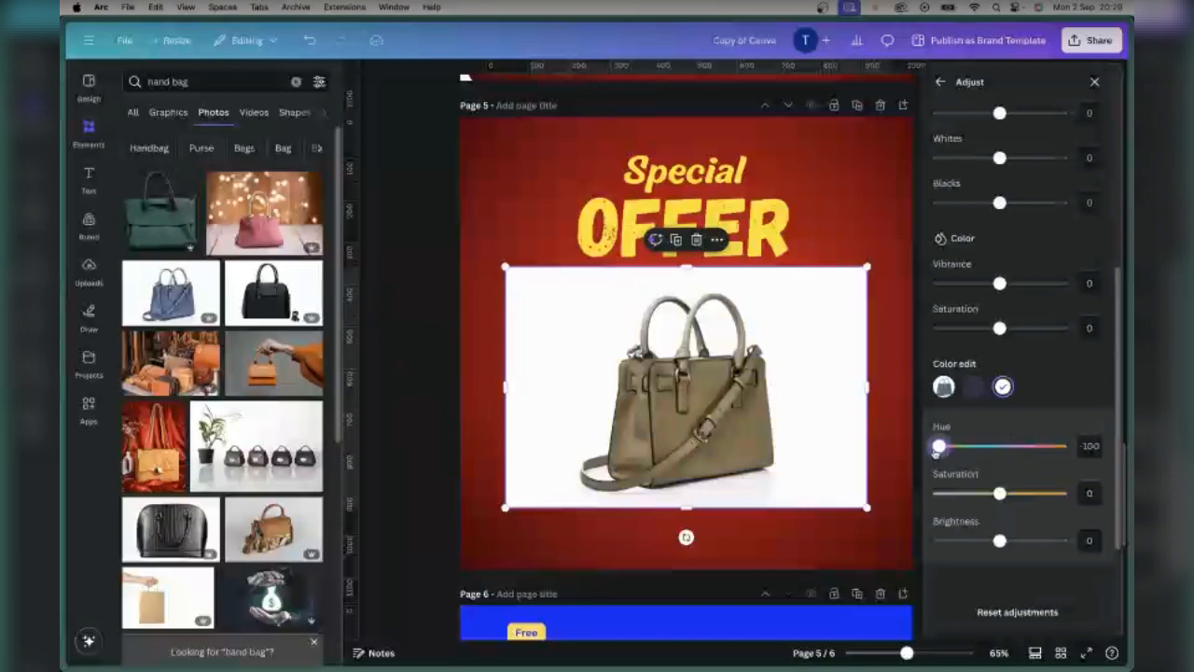
left_click_drag(1000, 493, 1052, 501)
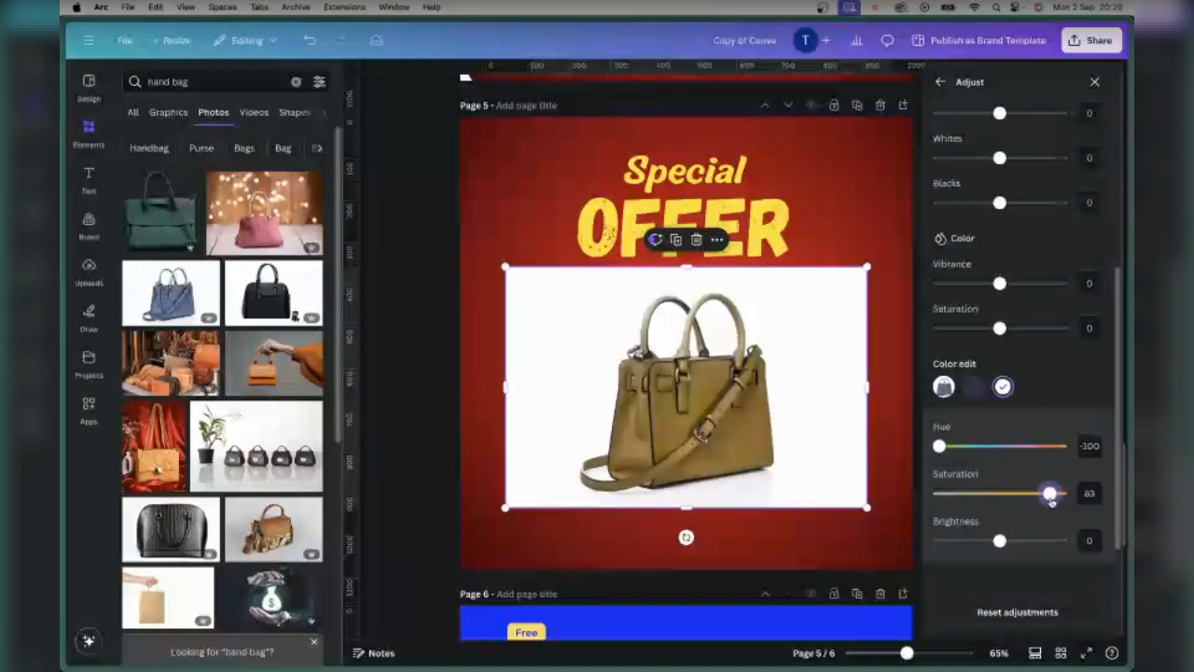
left_click_drag(1051, 501, 1057, 499)
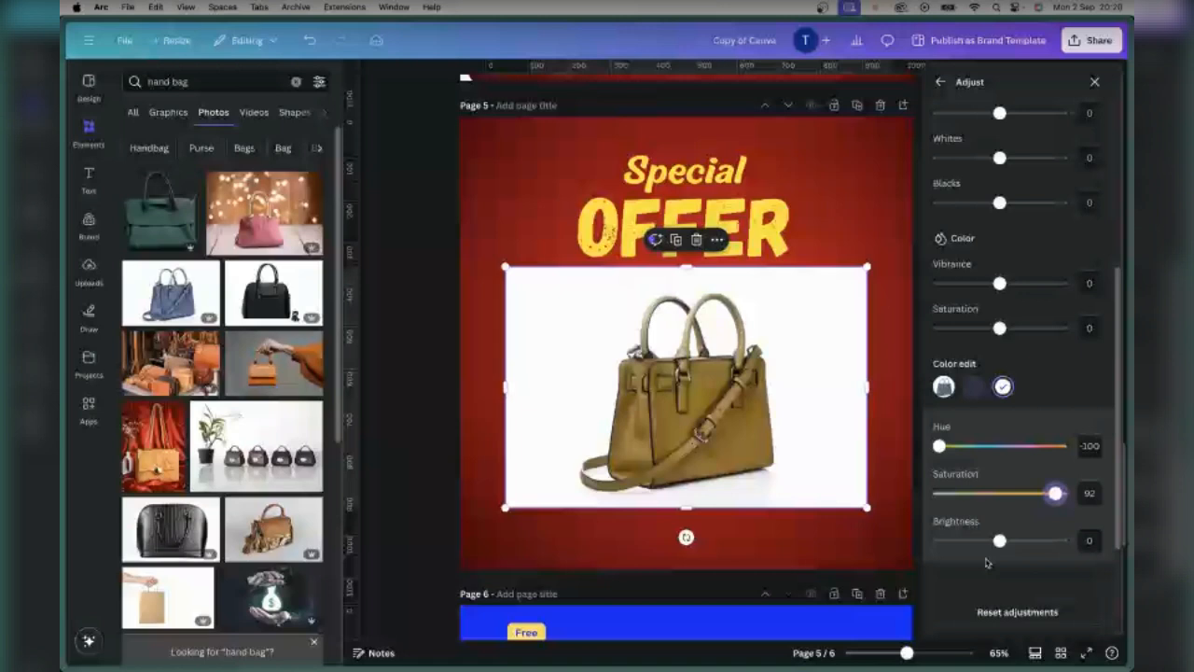
Step: Remove the handbag photo's background and crop its right, left and top edges closer to the bag
left_click(894, 296)
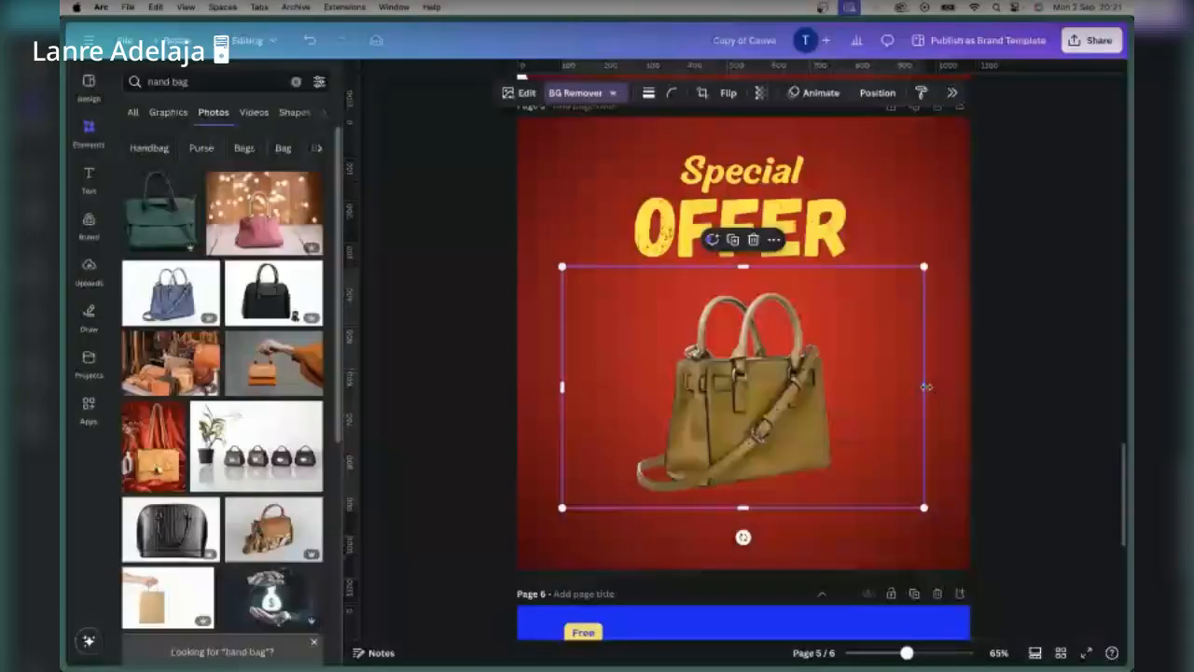
left_click_drag(927, 386, 857, 387)
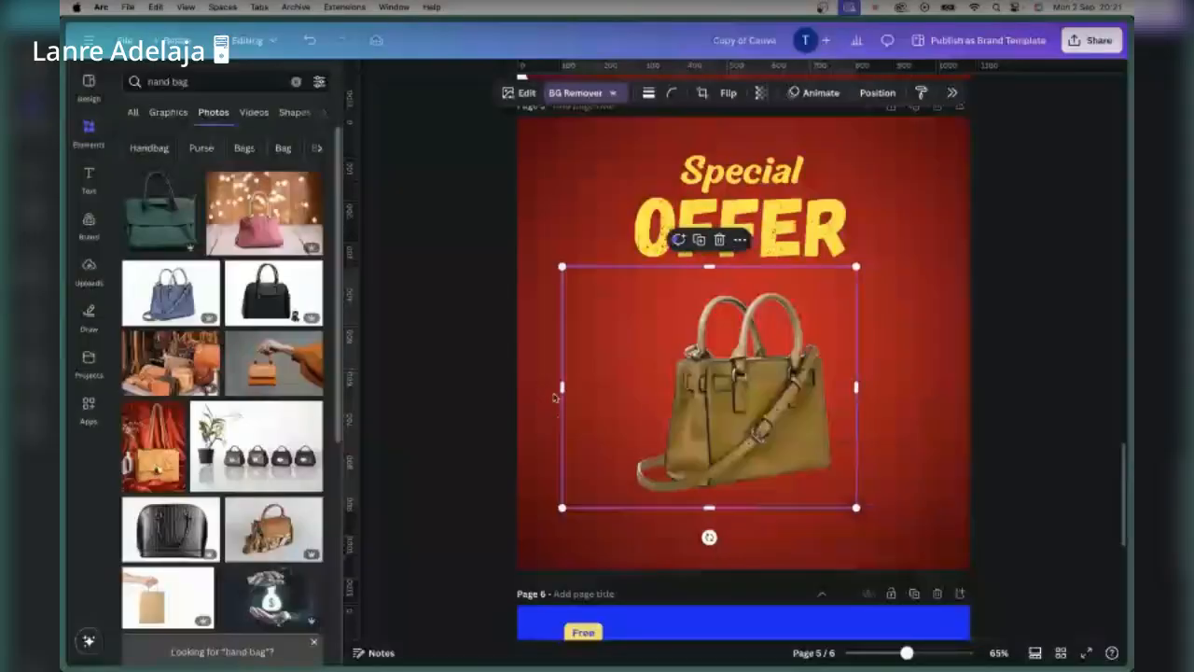
left_click_drag(562, 387, 629, 393)
left_click_drag(743, 267, 747, 287)
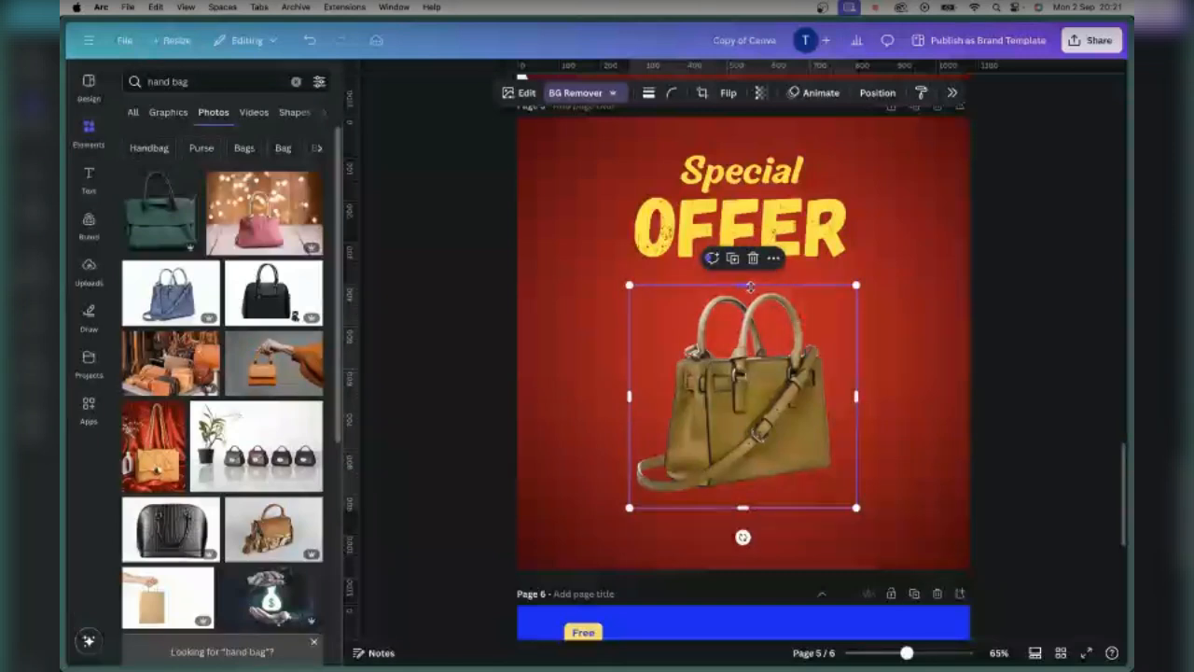
Step: Enlarge the recoloured handbag and position it so its handles overlap the lower edge of the OFFER text
left_click_drag(800, 383, 773, 399)
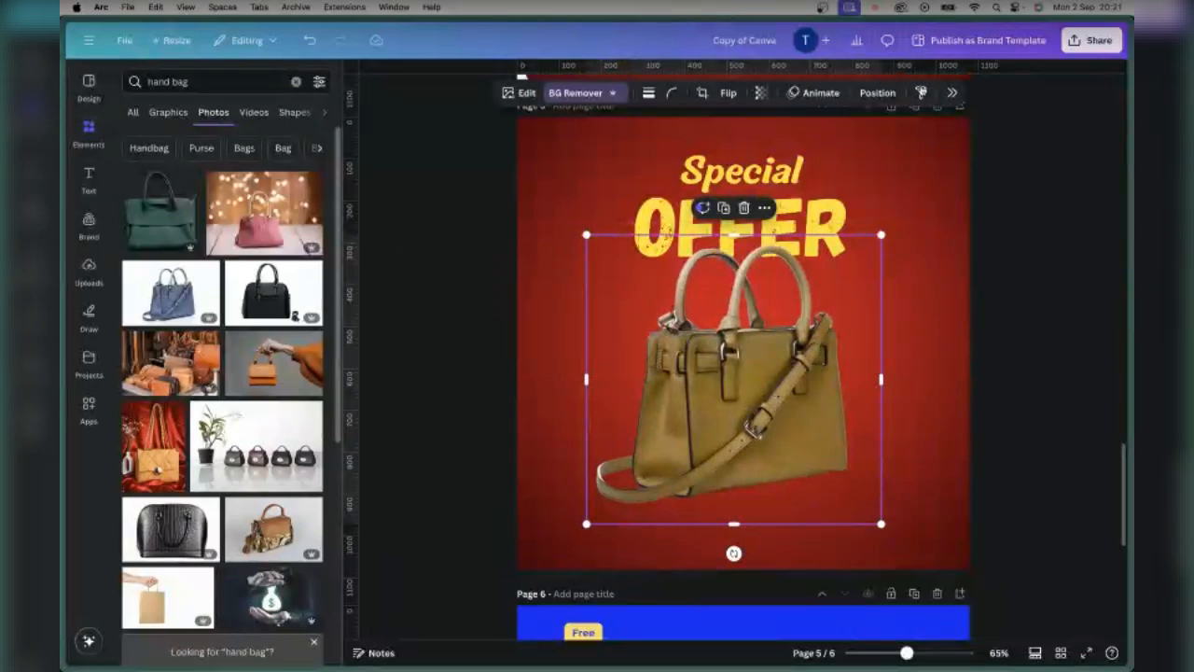
left_click(991, 124)
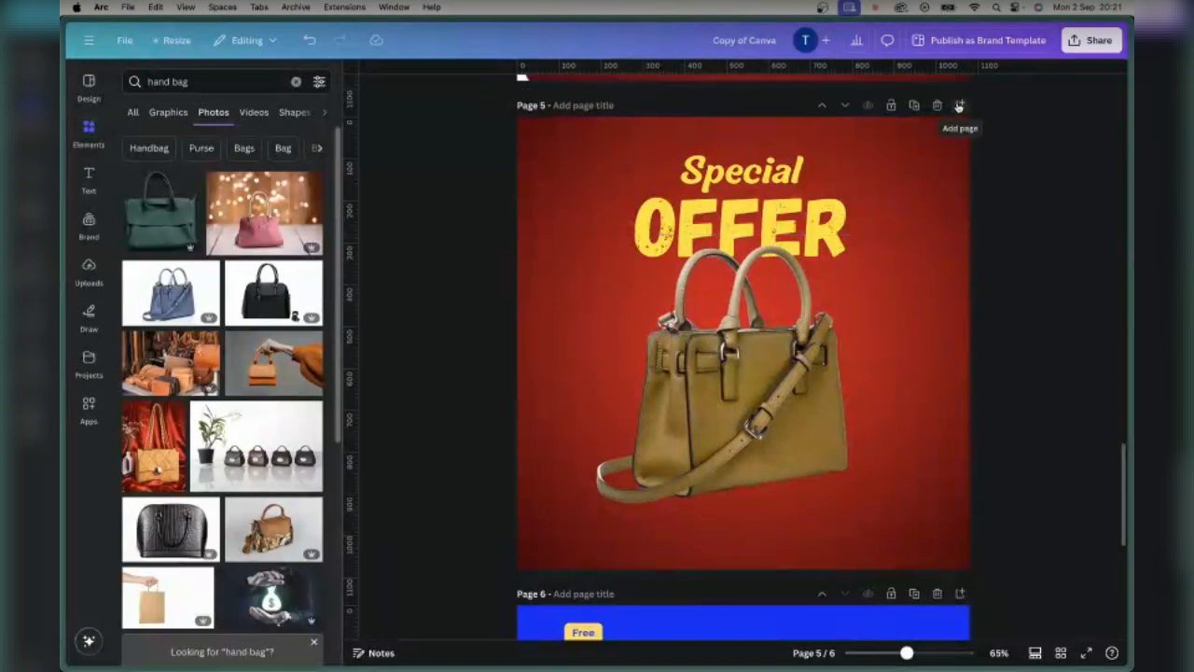
Step: Add a blank page after the handbag flyer and search the photo library for "hairy woman"
left_click(958, 107)
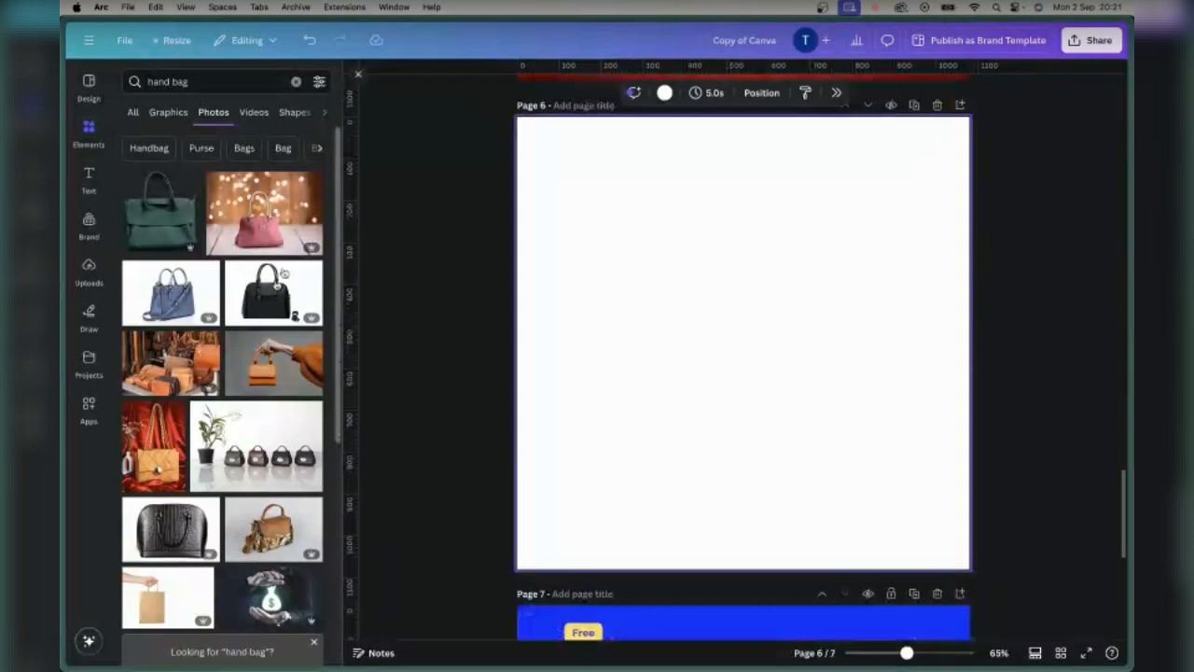
left_click_drag(200, 83, 121, 84)
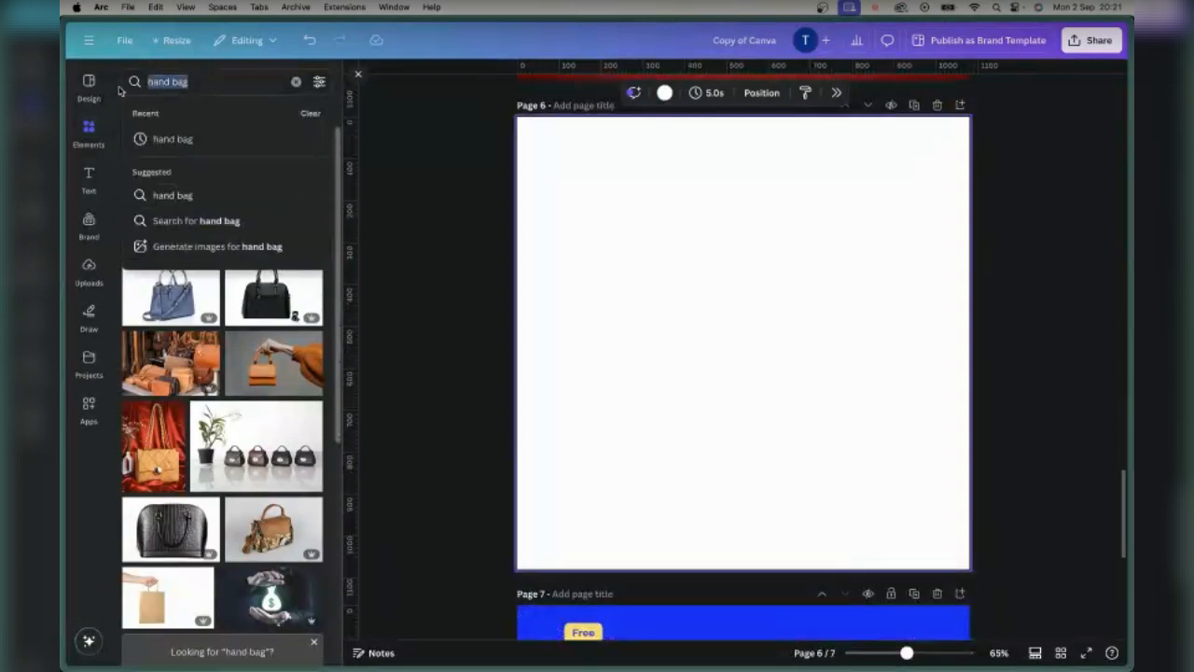
type("haor")
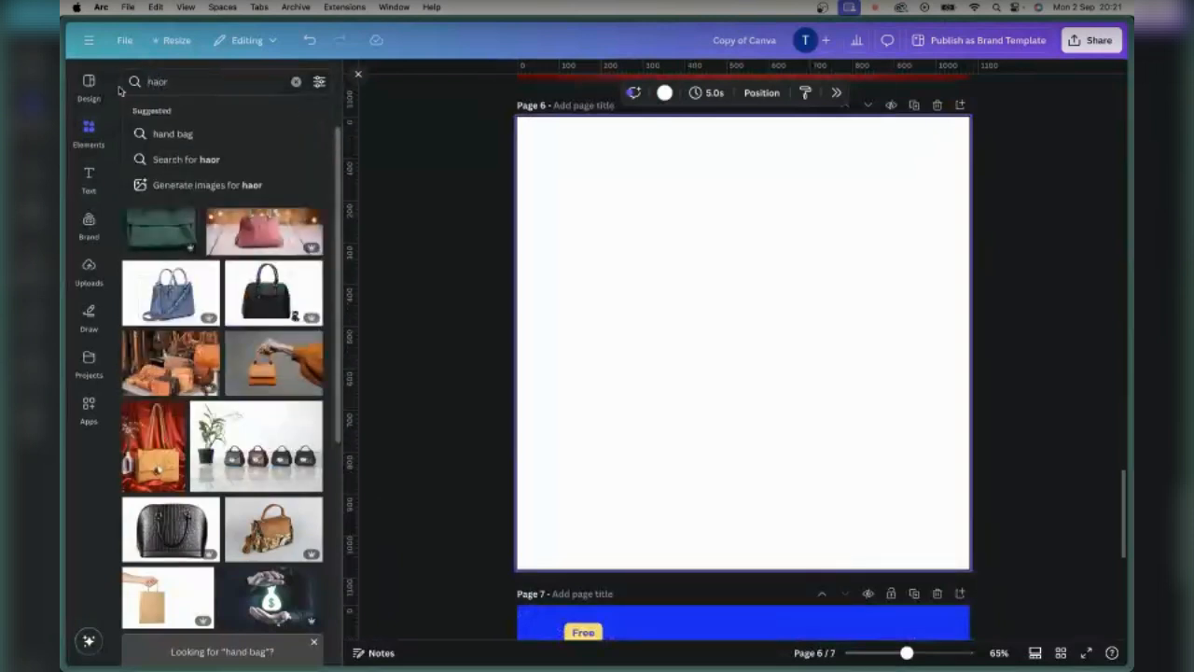
key("BackSpace")
key("BackSpace")
type("y woma")
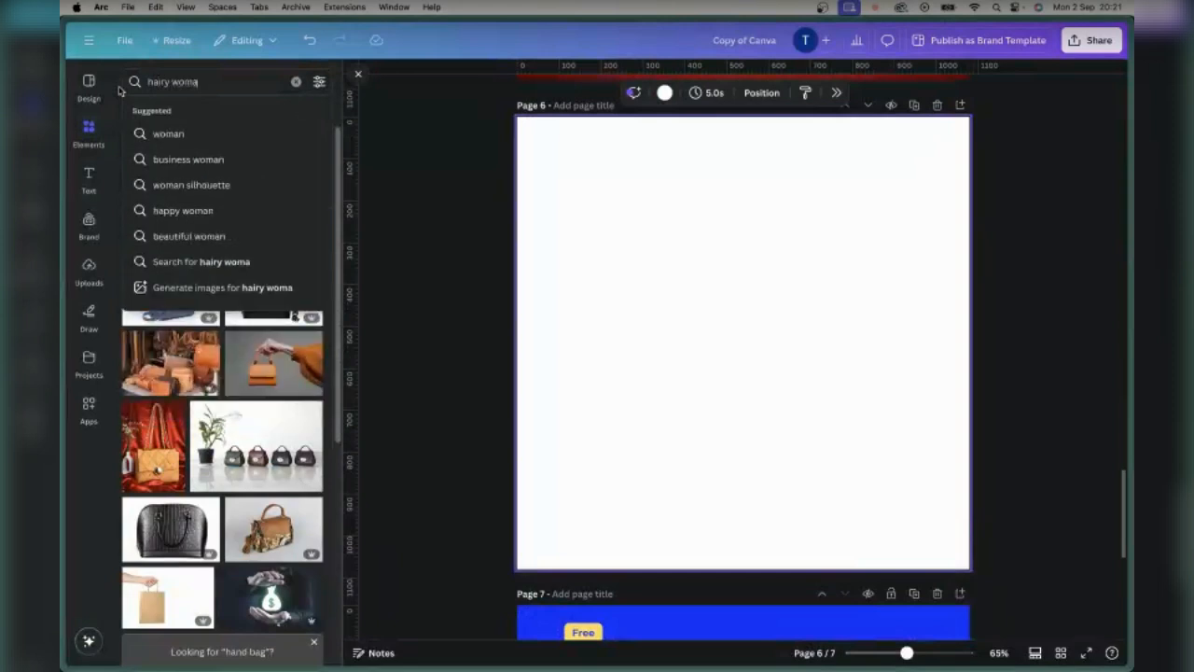
type("n")
key("Return")
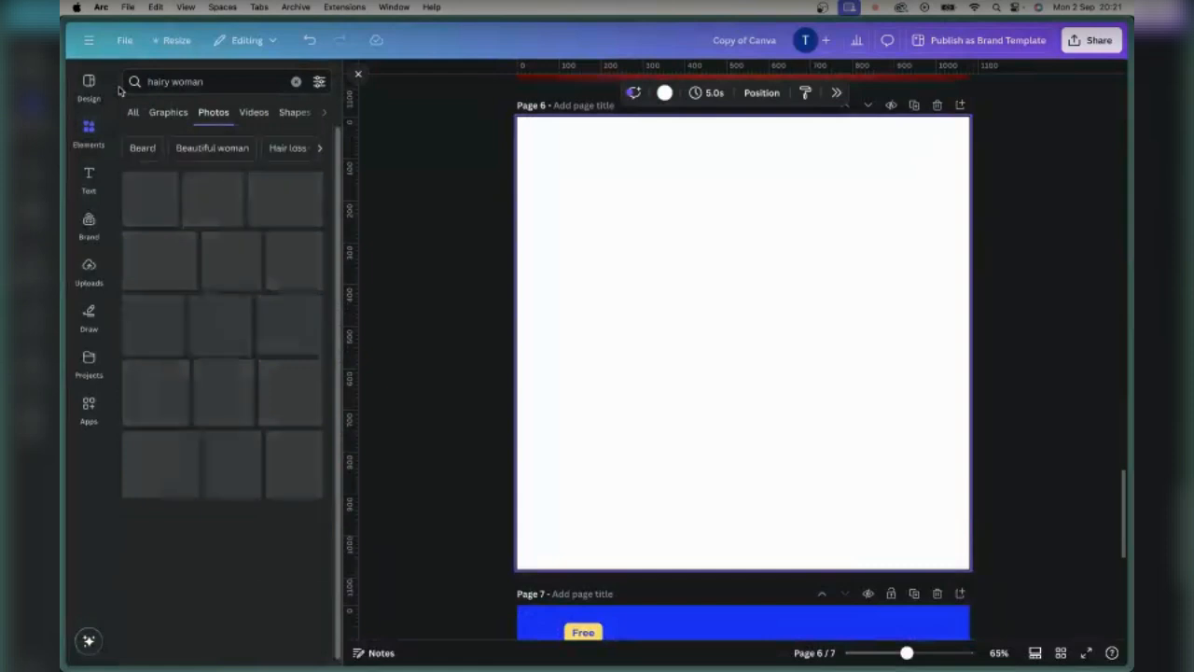
Step: Insert the photo of the long-haired, bearded man in a white shirt on the blank page
mouse_move(61, 354)
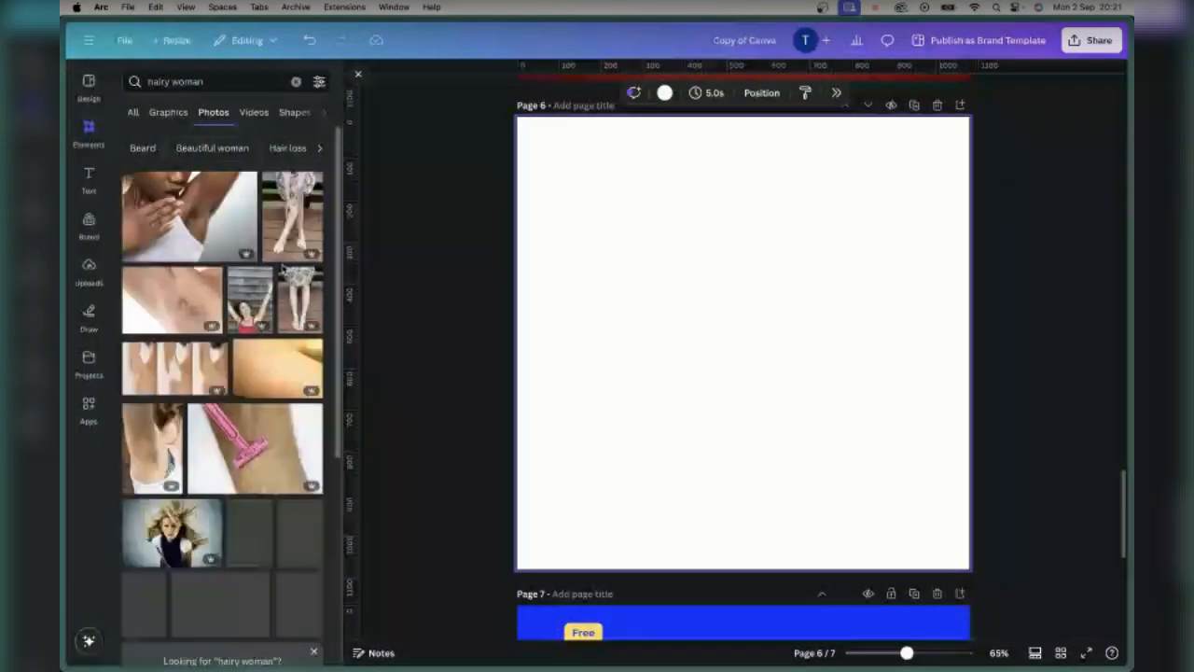
scroll(283, 269, "down", 5)
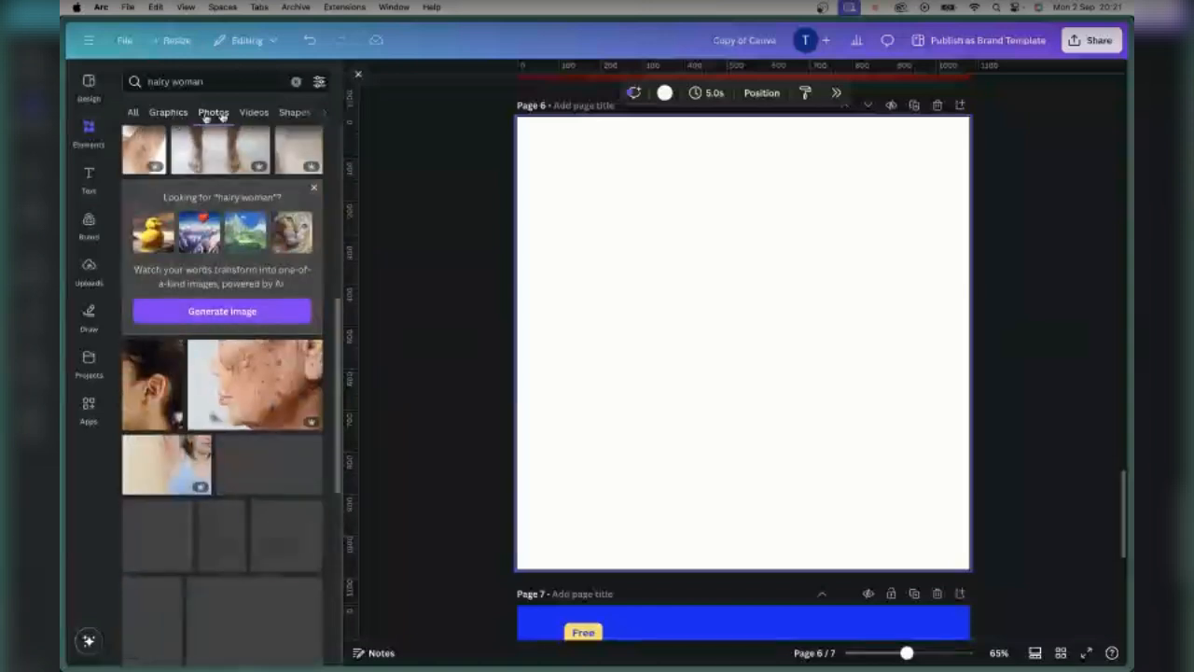
scroll(265, 496, "down", 2)
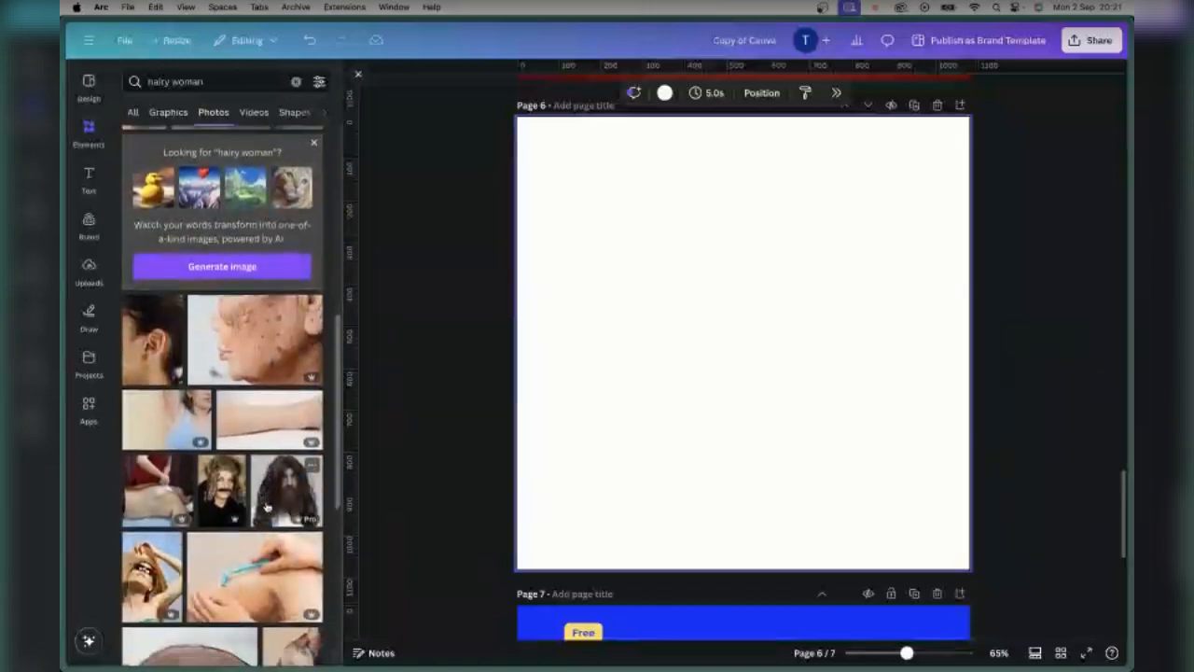
scroll(280, 465, "down", 2)
left_click(279, 385)
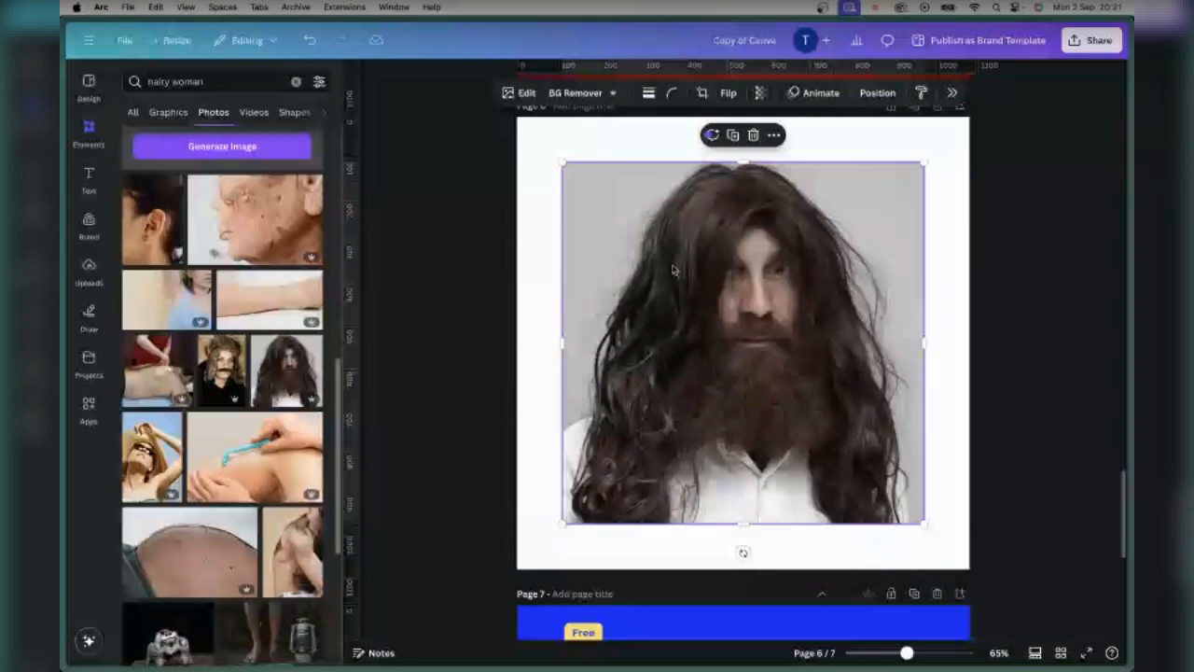
Step: Remove the background from the bearded man's photo and set the page background to the document's bright yellow
left_click(572, 92)
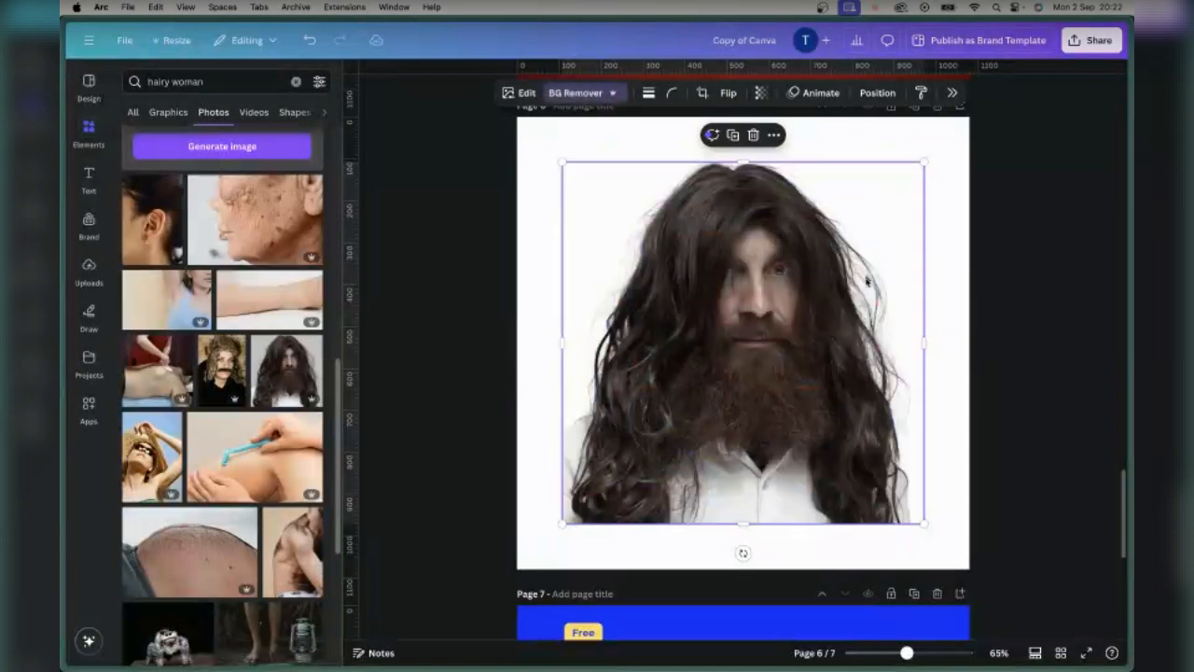
left_click(940, 178)
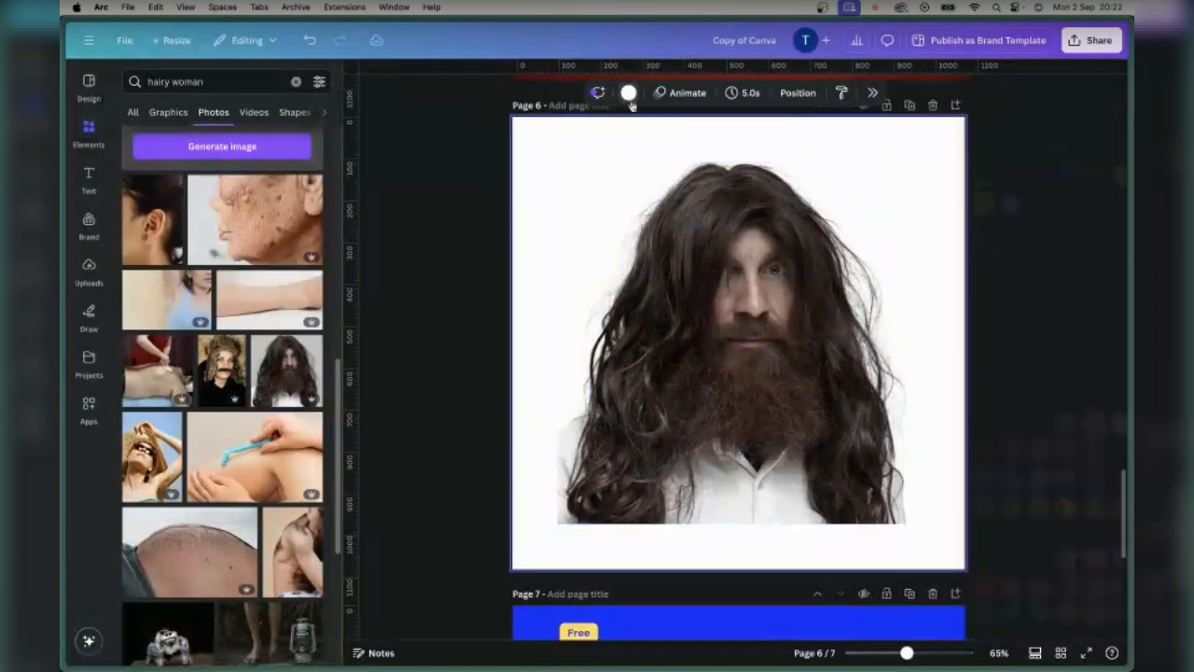
left_click(629, 93)
left_click(945, 204)
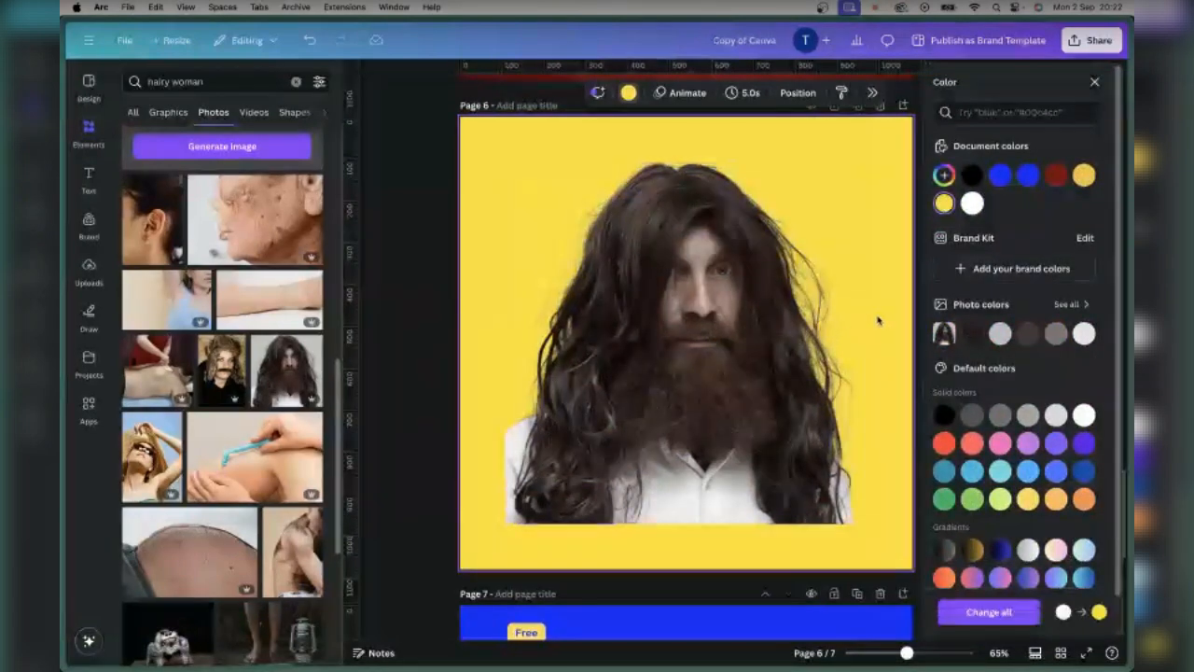
left_click(1095, 82)
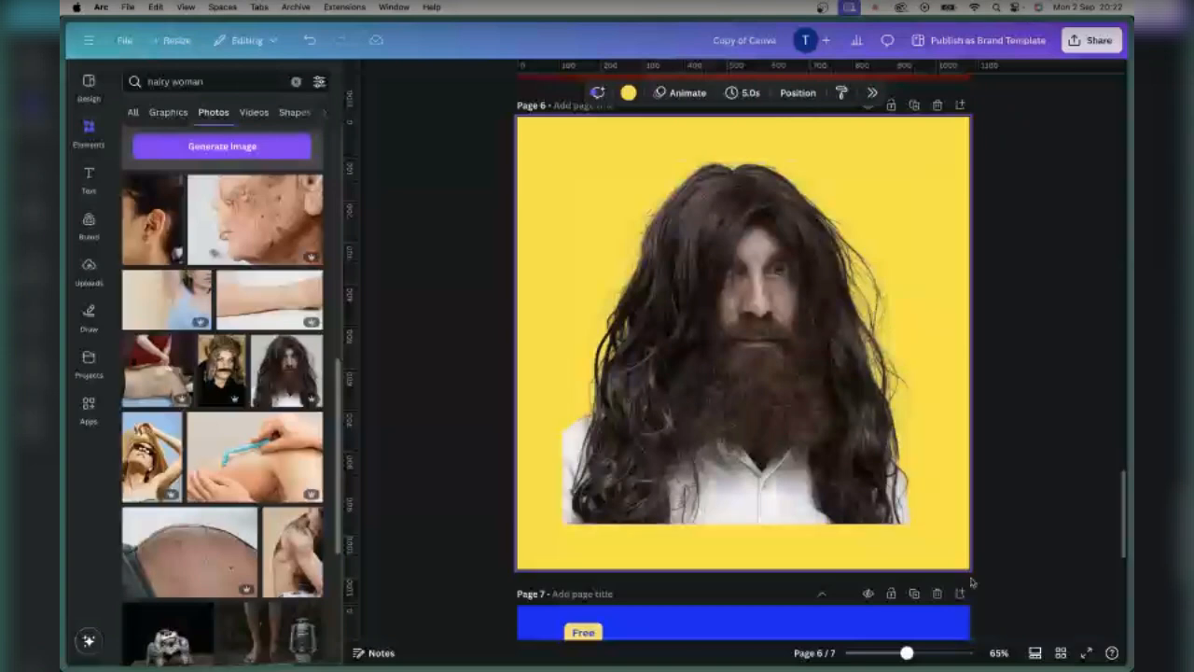
Step: Examine the fine hair strands along the cut-out edge of the bearded man's photo at high magnification
mouse_move(907, 653)
left_mouse_down()
mouse_move(919, 654)
mouse_move(903, 653)
left_mouse_up()
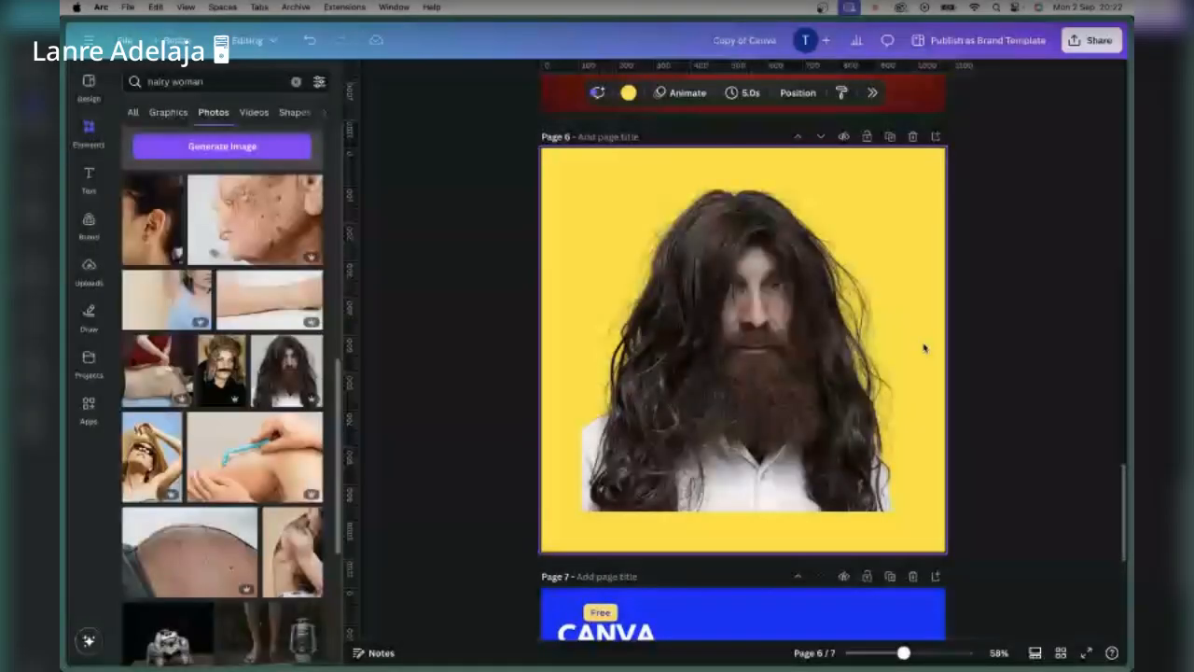
scroll(925, 348, "up", 1)
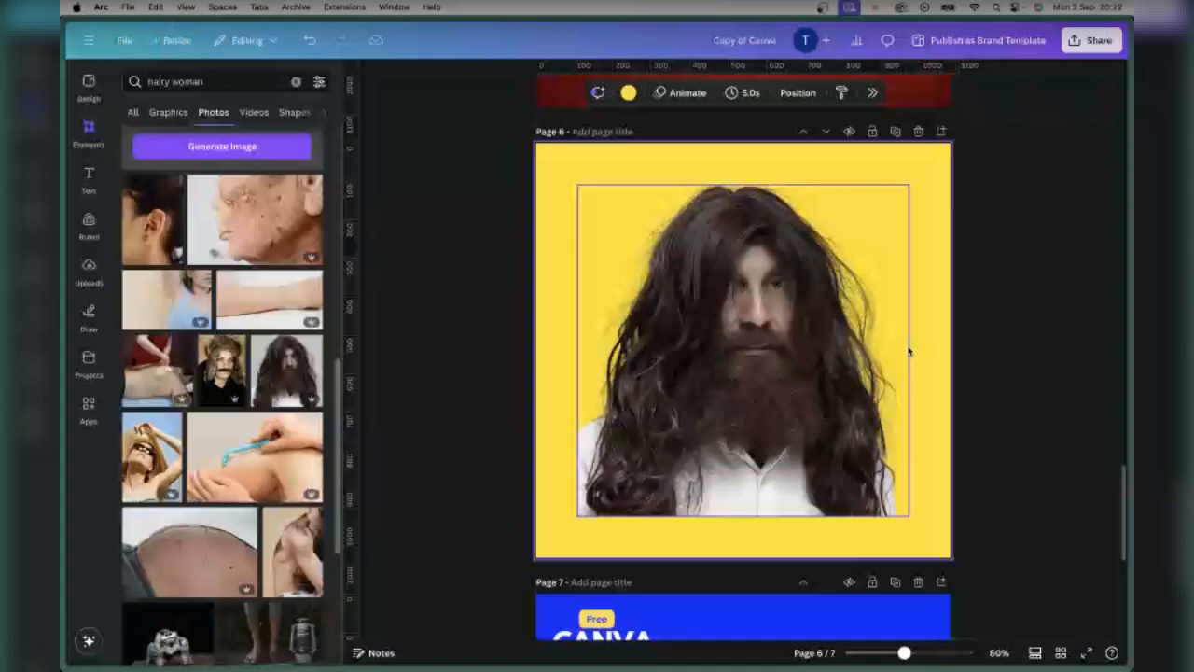
scroll(910, 351, "up", 3)
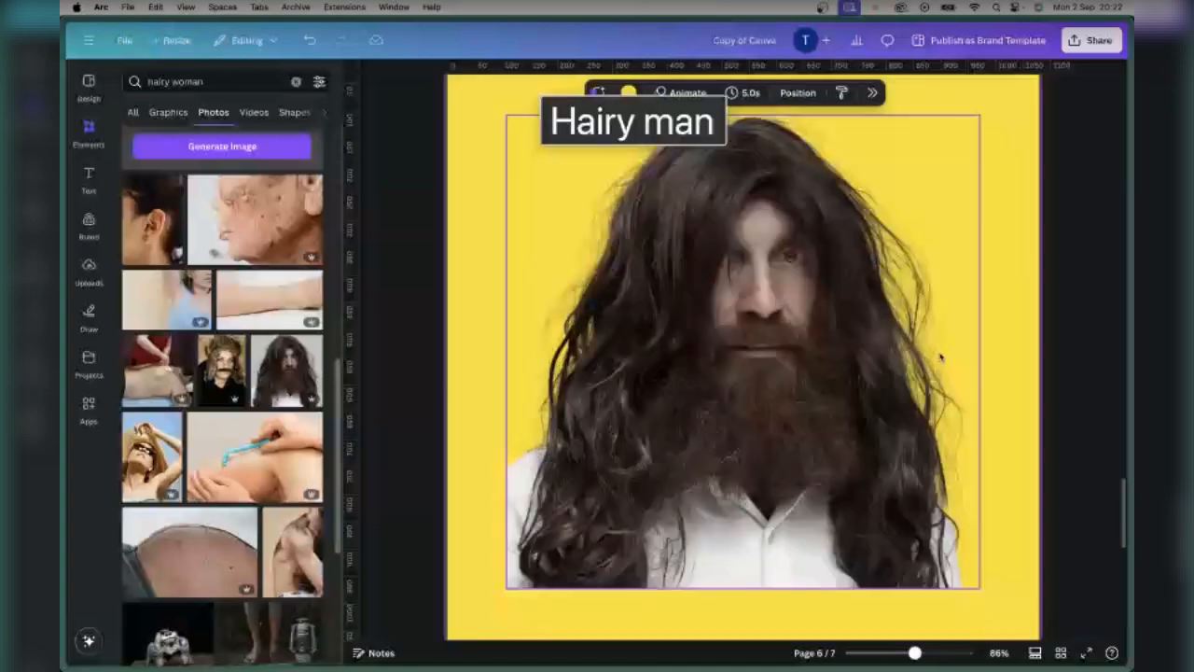
scroll(940, 357, "up", 2)
scroll(941, 356, "up", 4)
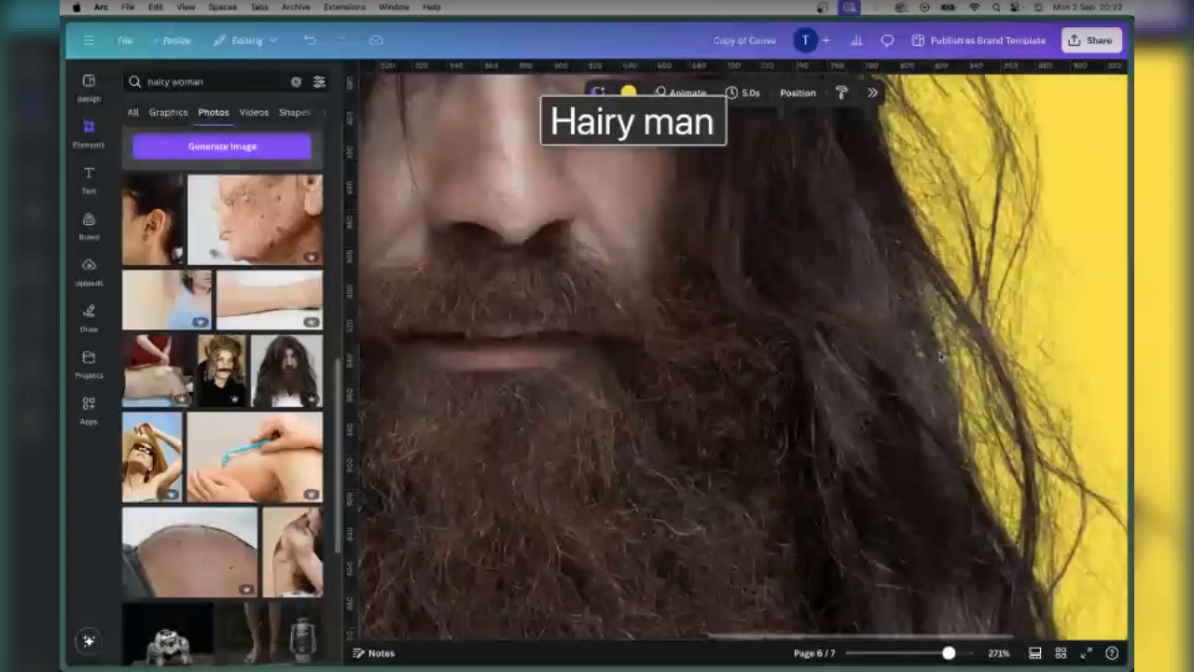
scroll(941, 355, "up", 3)
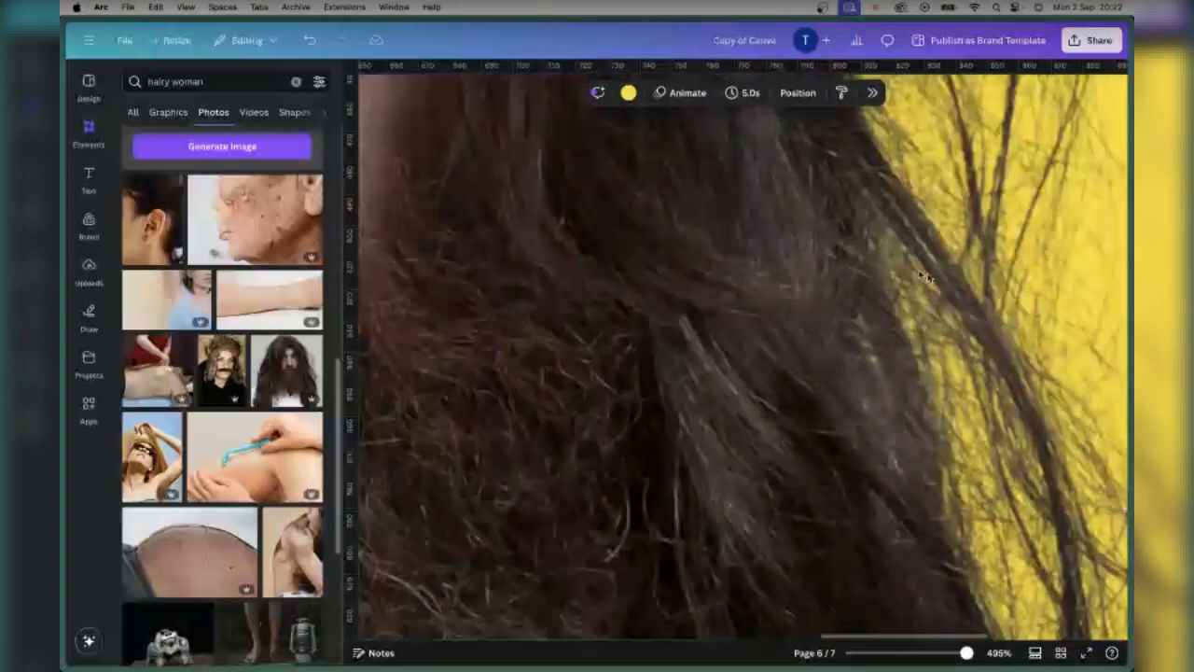
scroll(890, 354, "down", 10)
scroll(725, 403, "down", 5)
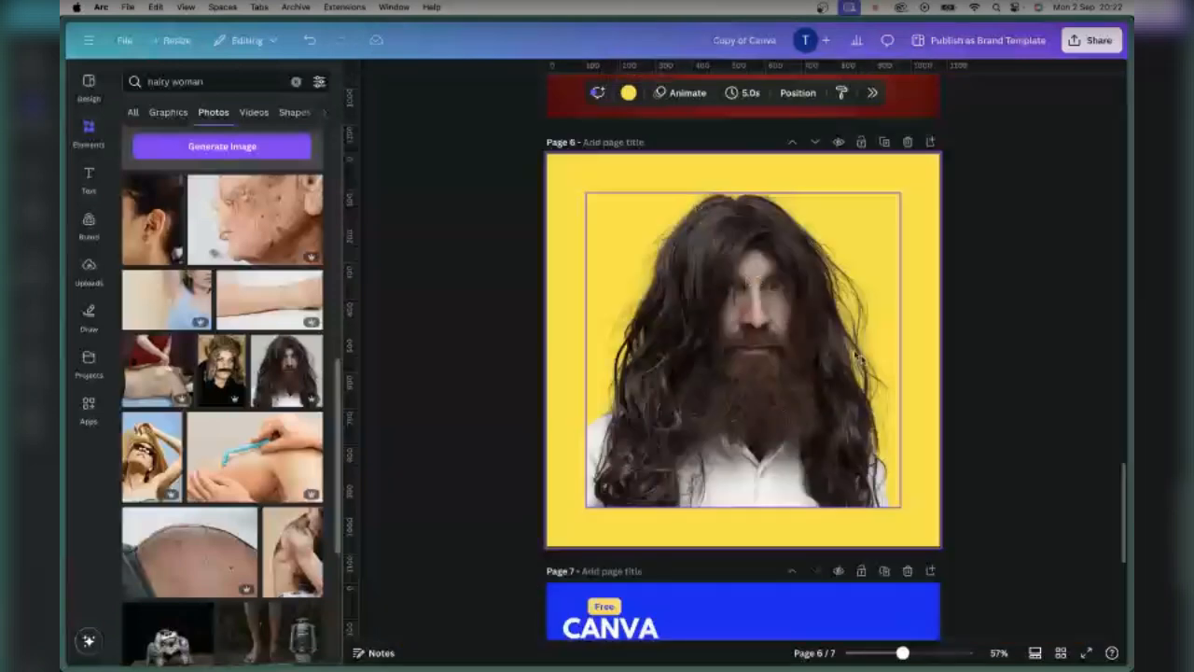
Step: Select the shadow beneath the burger on page 4 and search the graphics library for "shadow"
scroll(818, 375, "up", 5)
scroll(817, 376, "up", 4)
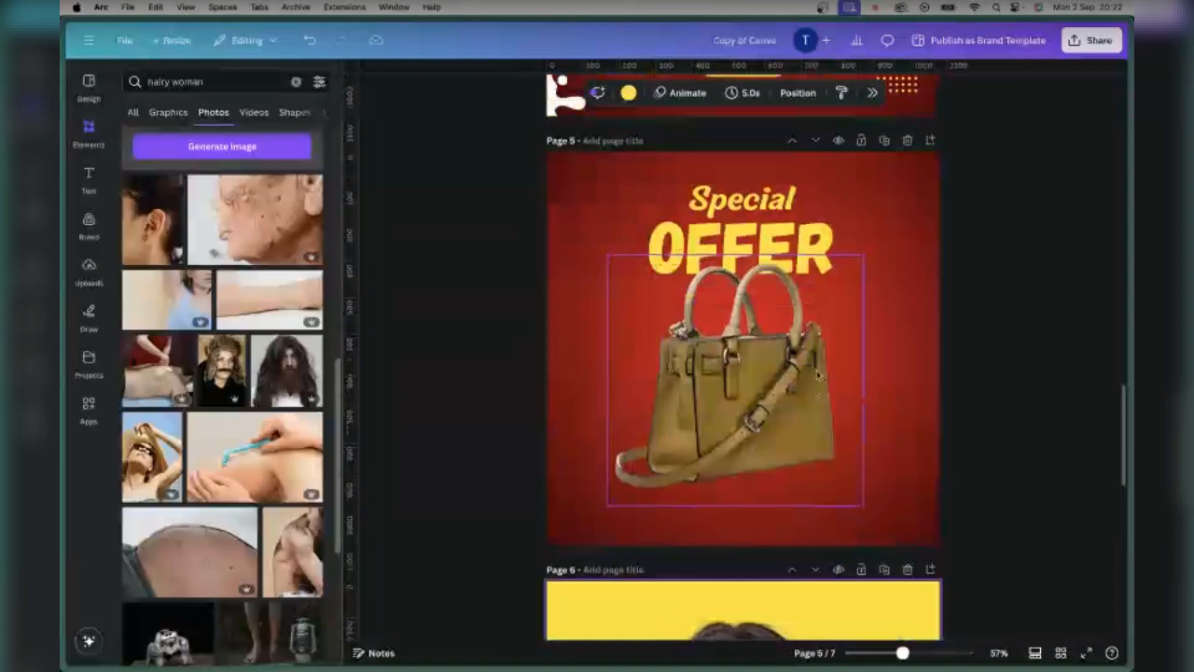
left_click(765, 387)
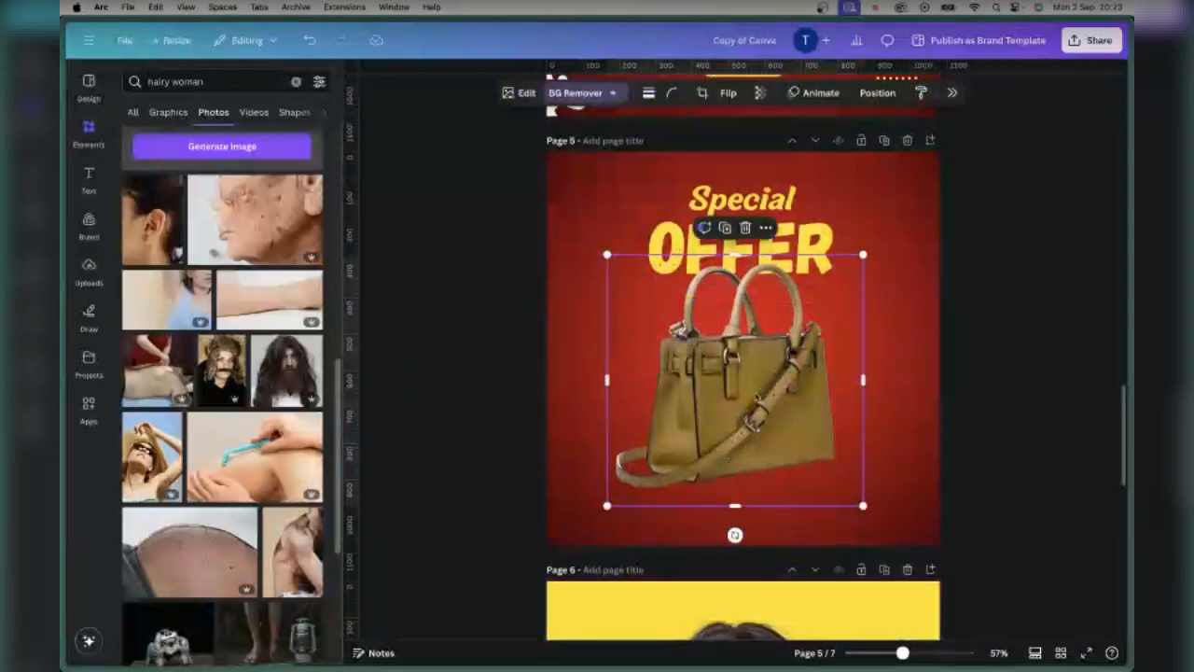
scroll(825, 386, "up", 2)
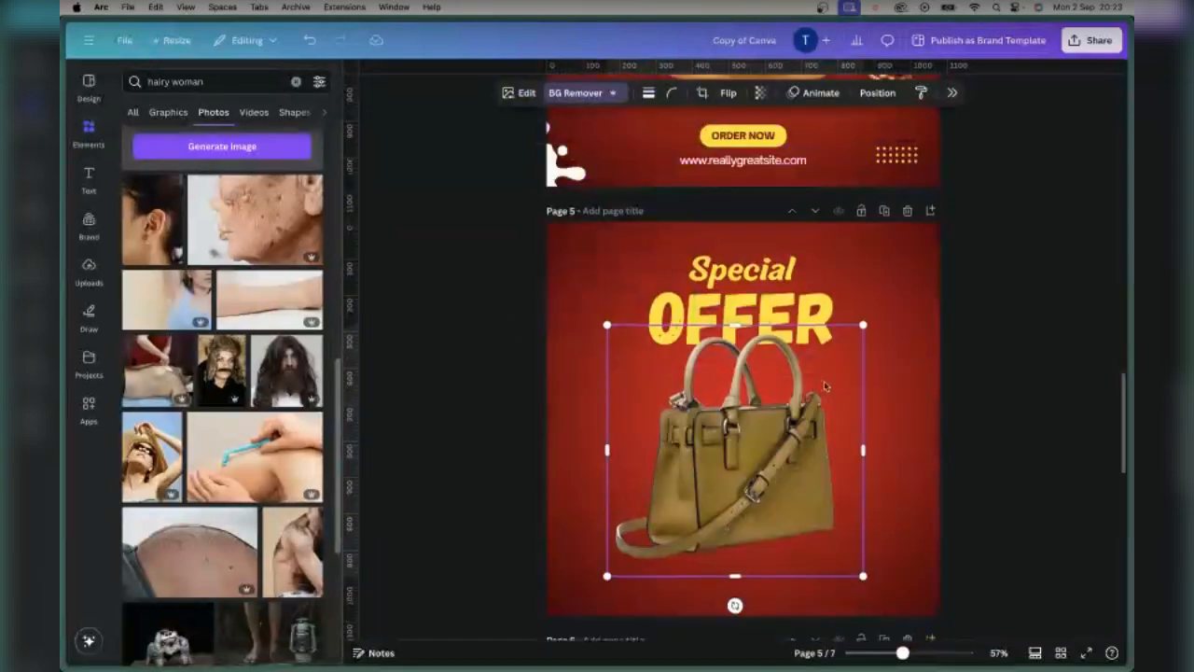
scroll(824, 385, "up", 9)
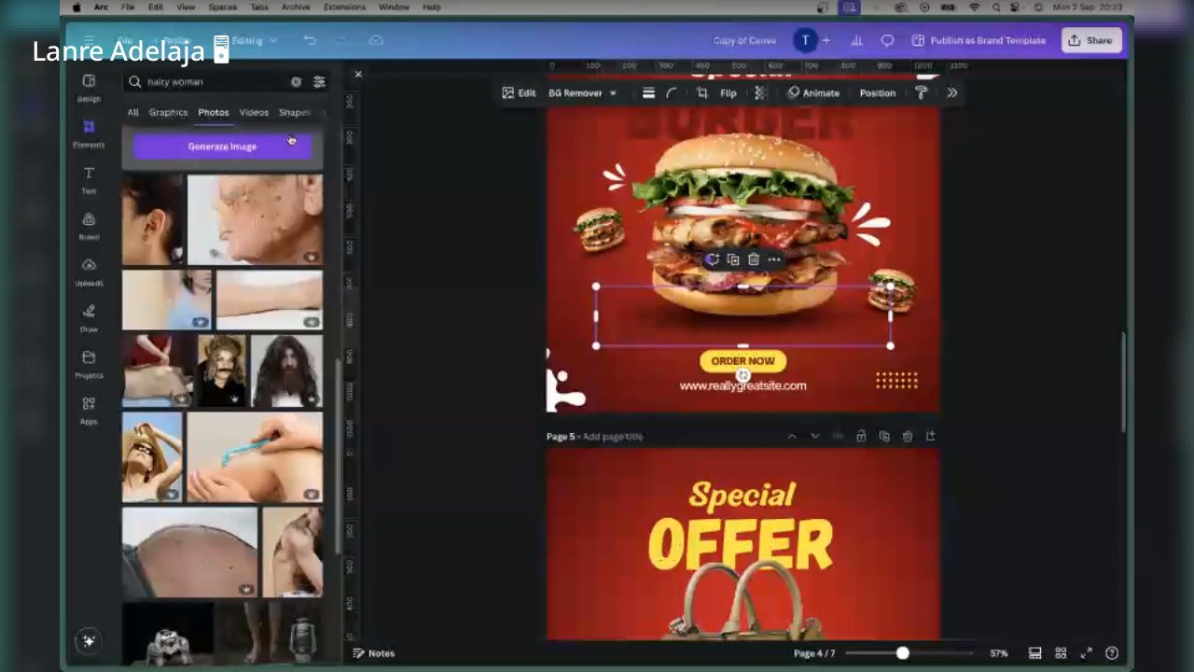
left_click(150, 81)
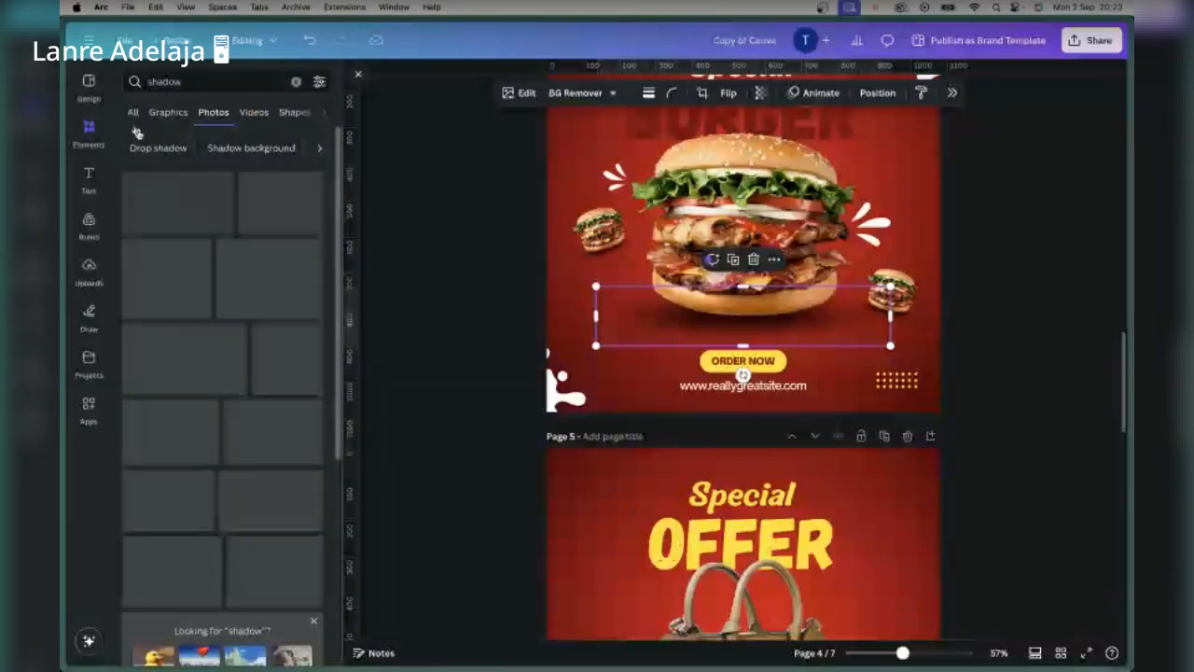
left_click(162, 116)
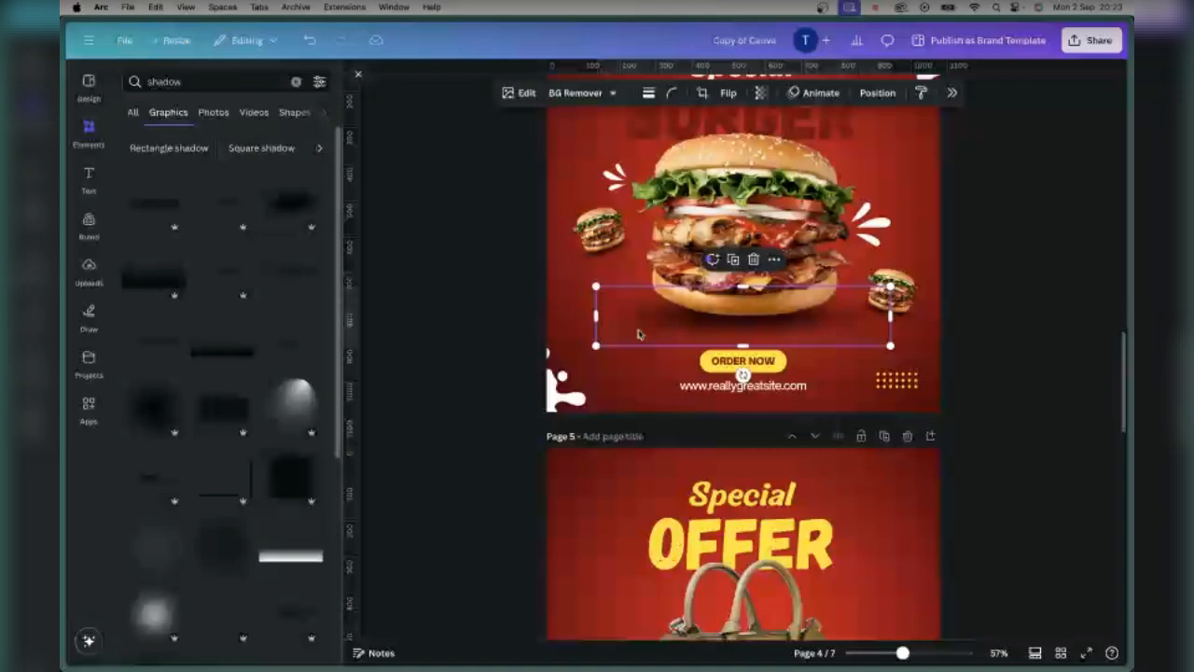
Step: Look up the burger shadow's element details and search its creator's graphics for "Black Shadow Element"
right_click(631, 322)
left_click(664, 642)
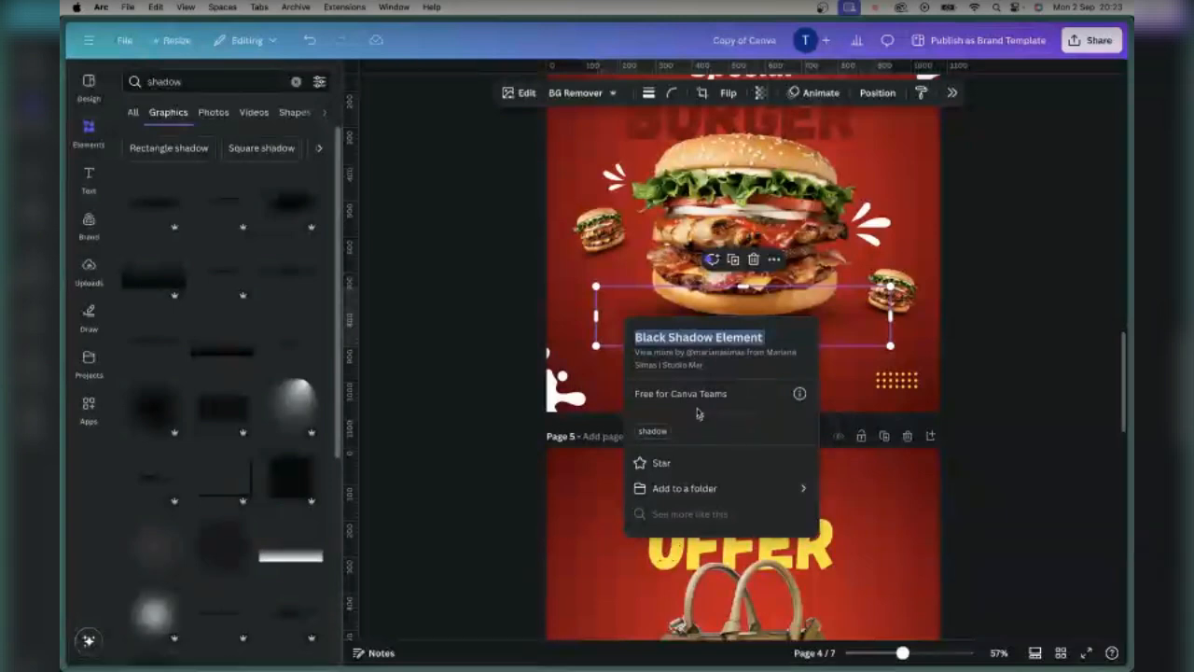
left_click(708, 358)
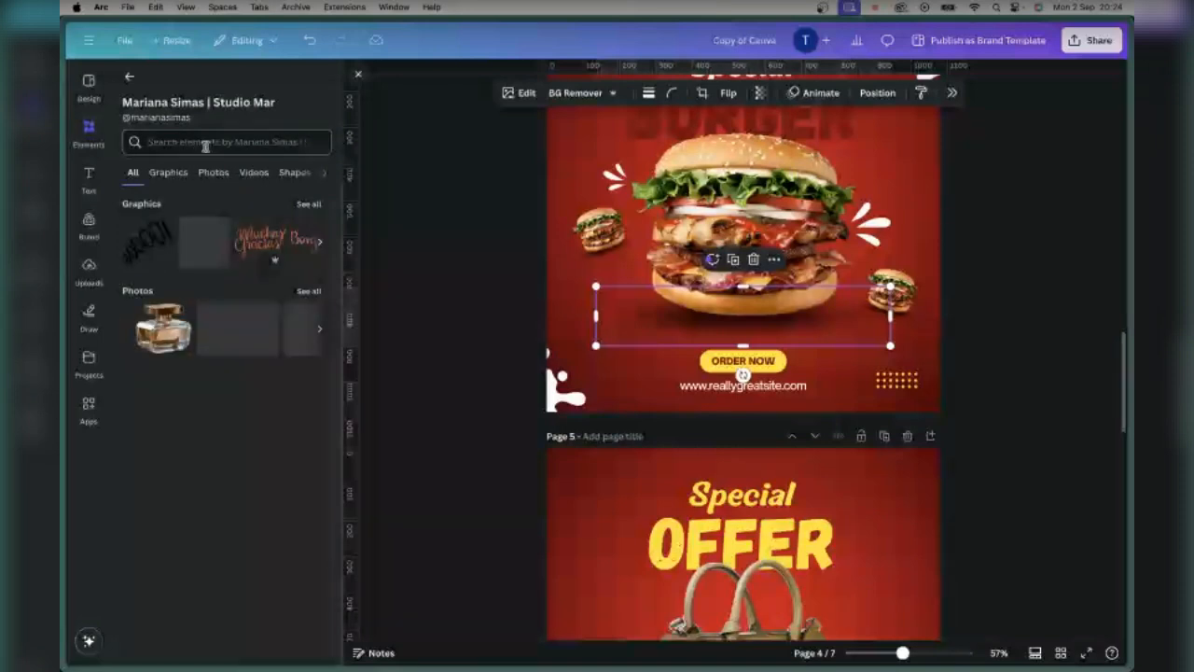
left_click(205, 143)
type("Black Shadow Element")
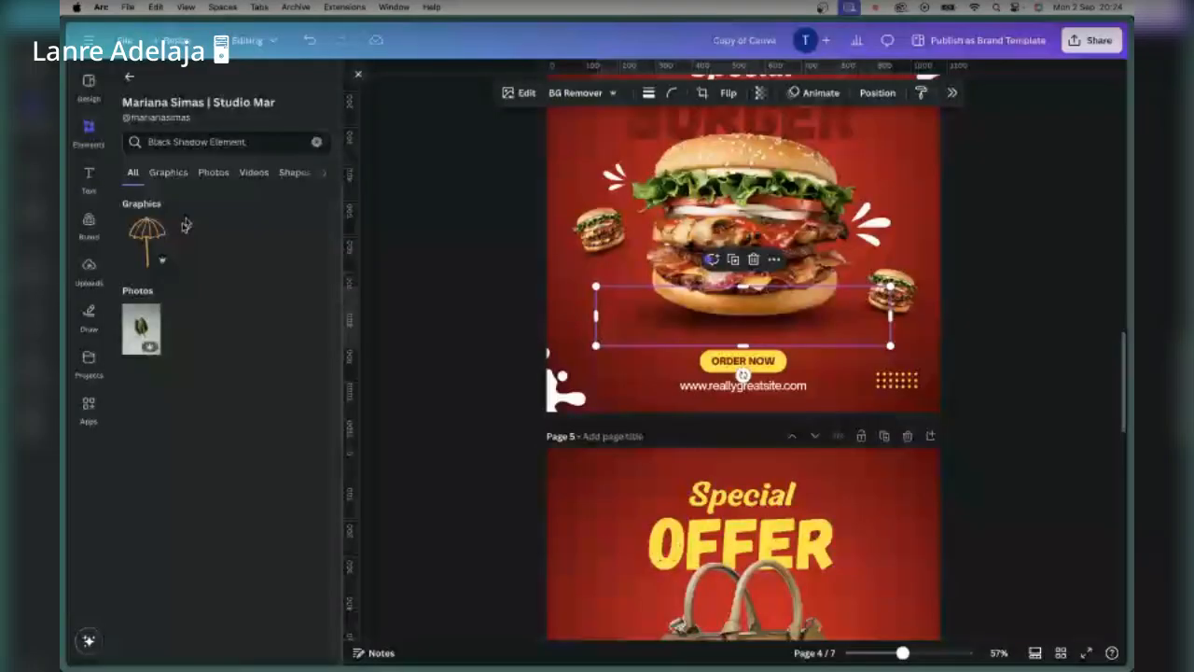
left_click(169, 173)
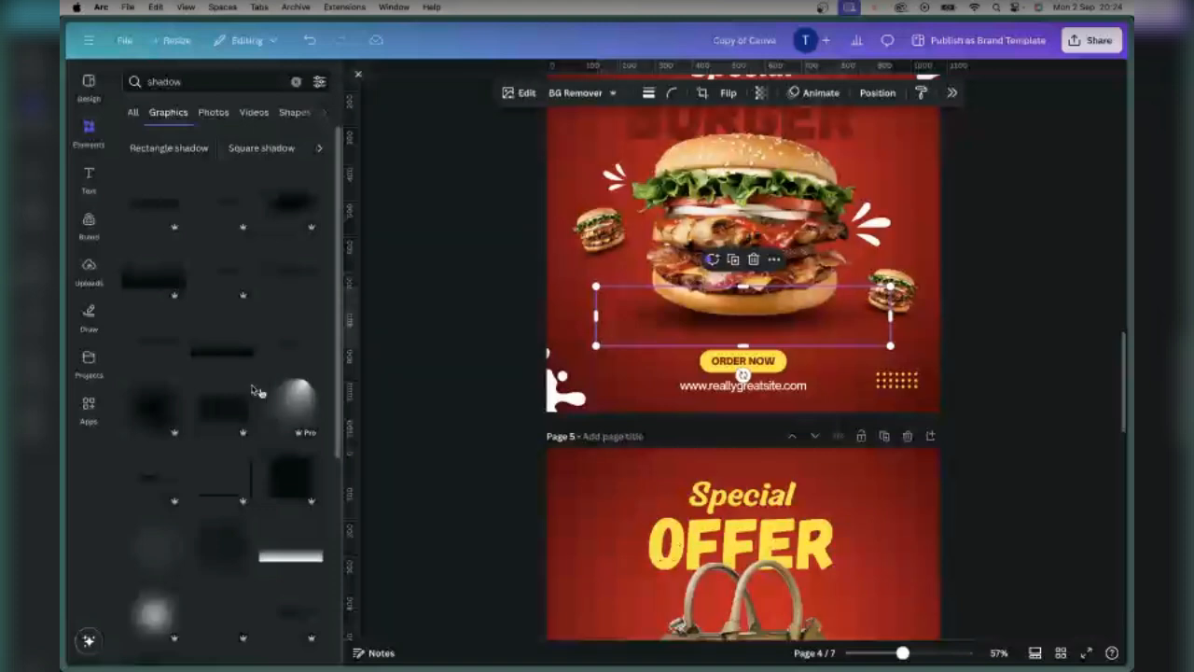
Step: Add a soft black shadow graphic to page 5 and position it under the base of the handbag
scroll(770, 427, "down", 3)
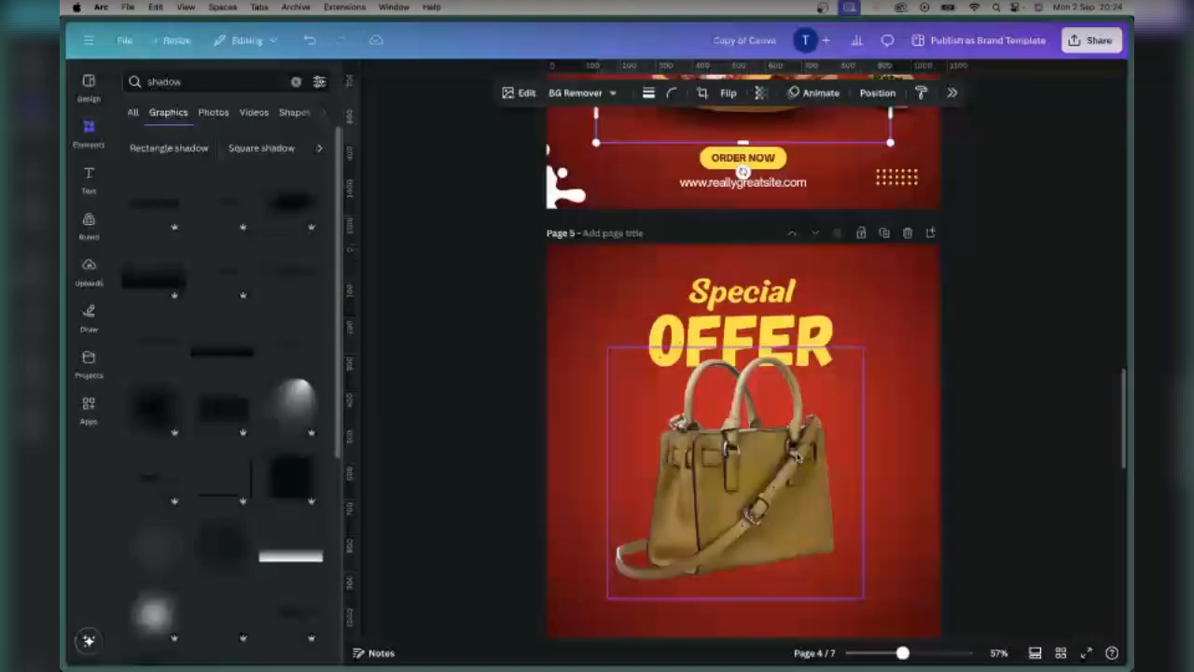
scroll(796, 457, "down", 1)
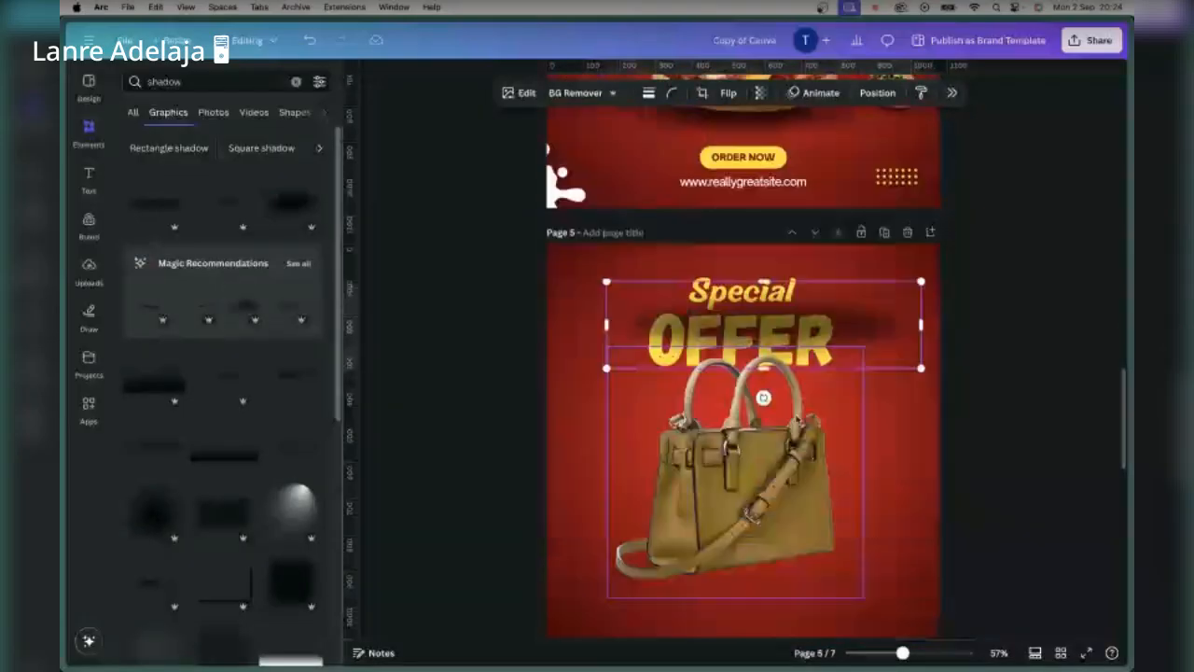
scroll(765, 395, "down", 1)
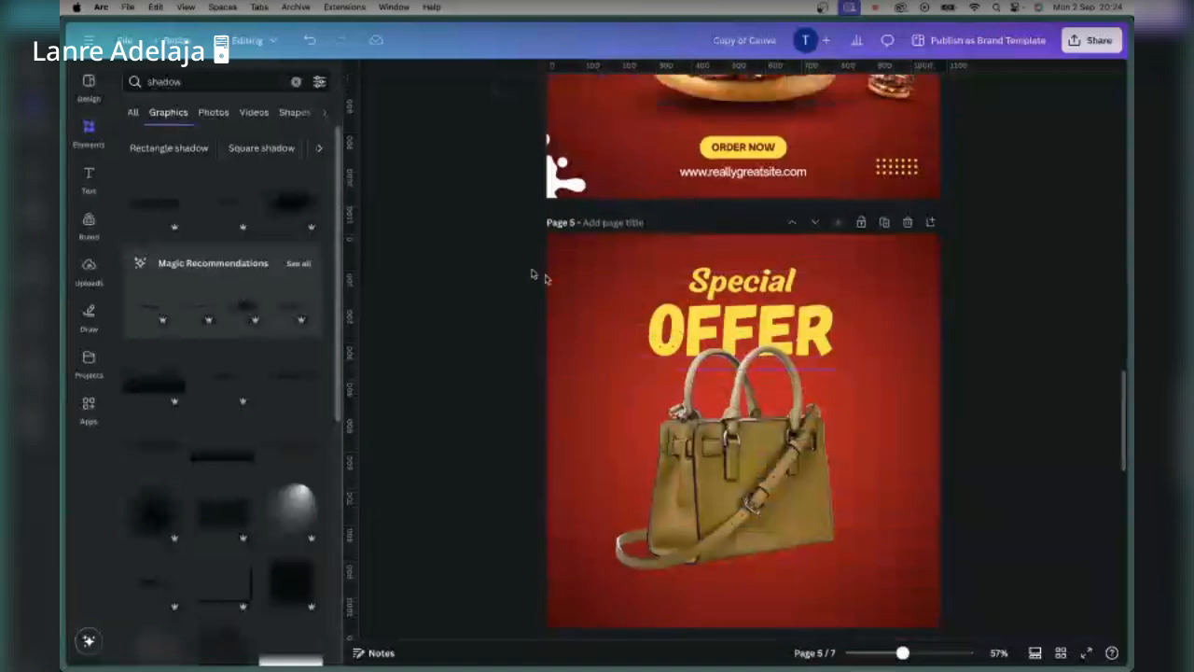
scroll(541, 406, "down", 2)
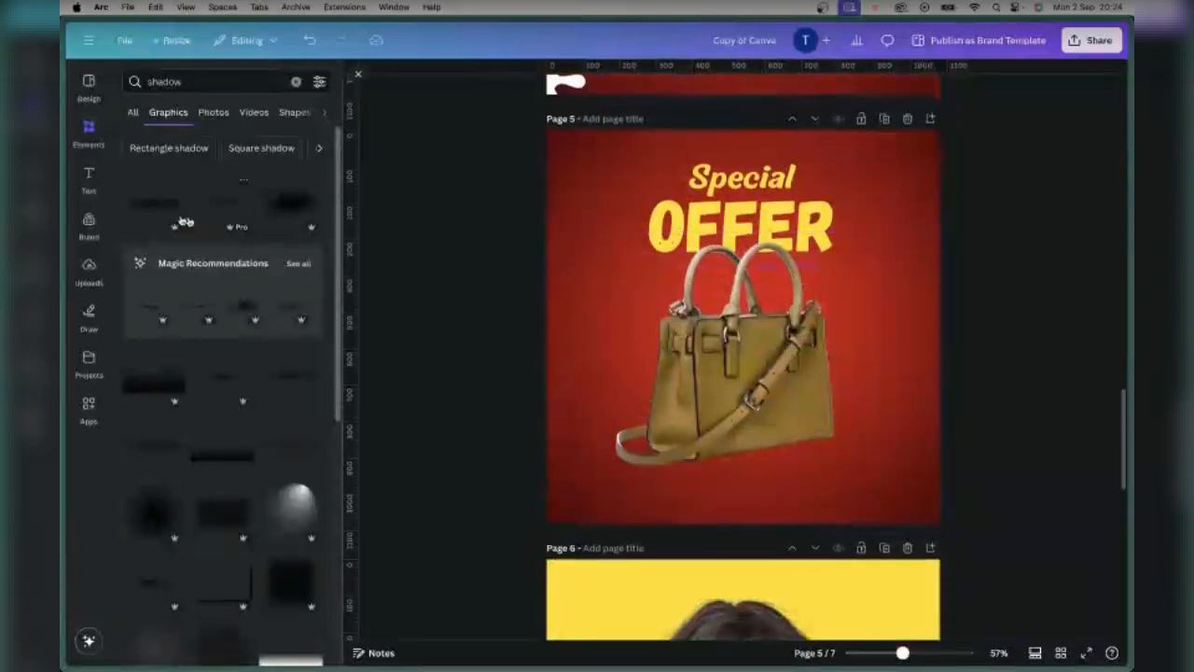
left_click(618, 289)
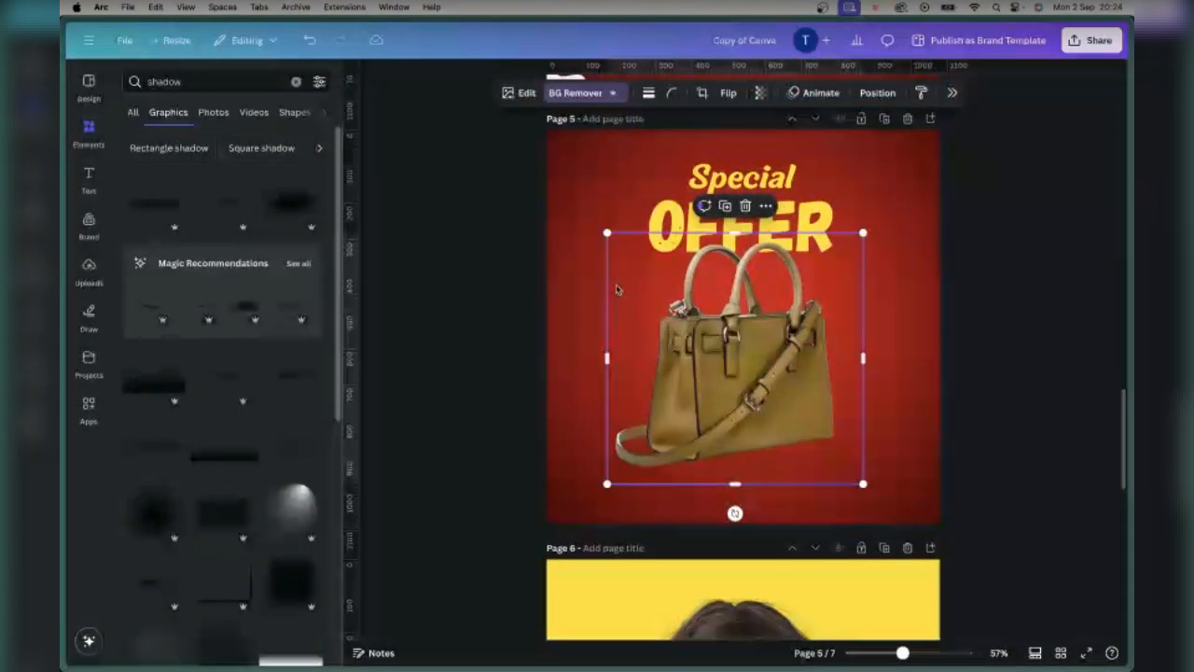
left_click(616, 289)
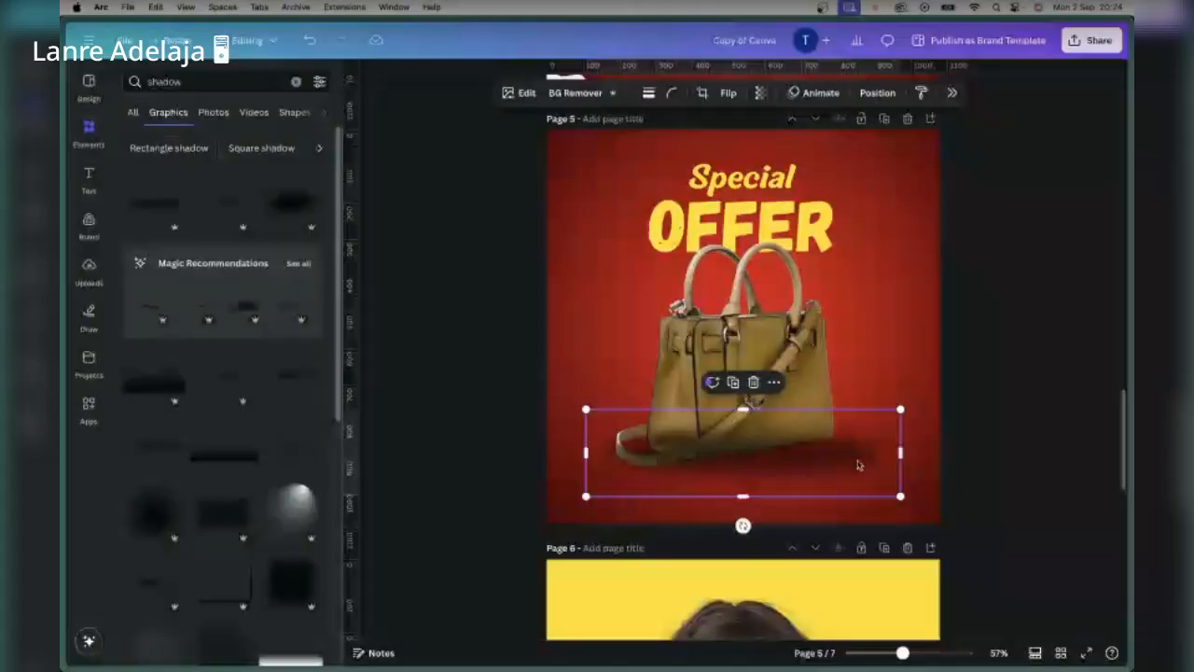
Step: Layer the shadow graphic behind the handbag on page 5 and bring up the page's layer list
right_click(860, 465)
mouse_move(897, 392)
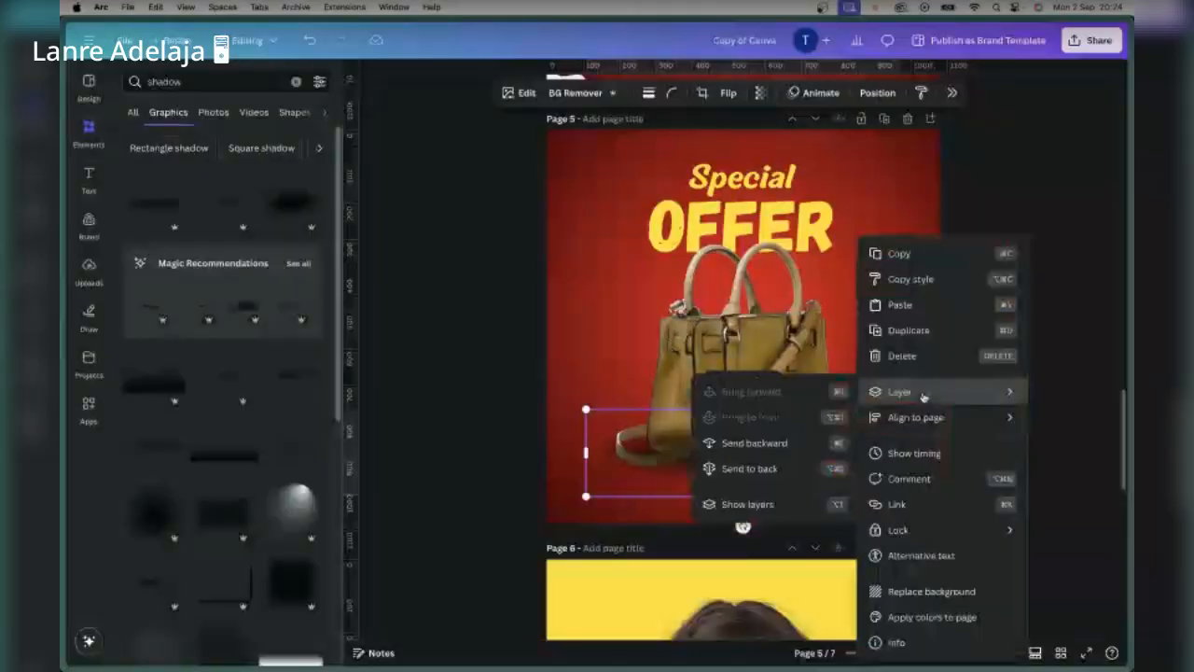
left_click(762, 474)
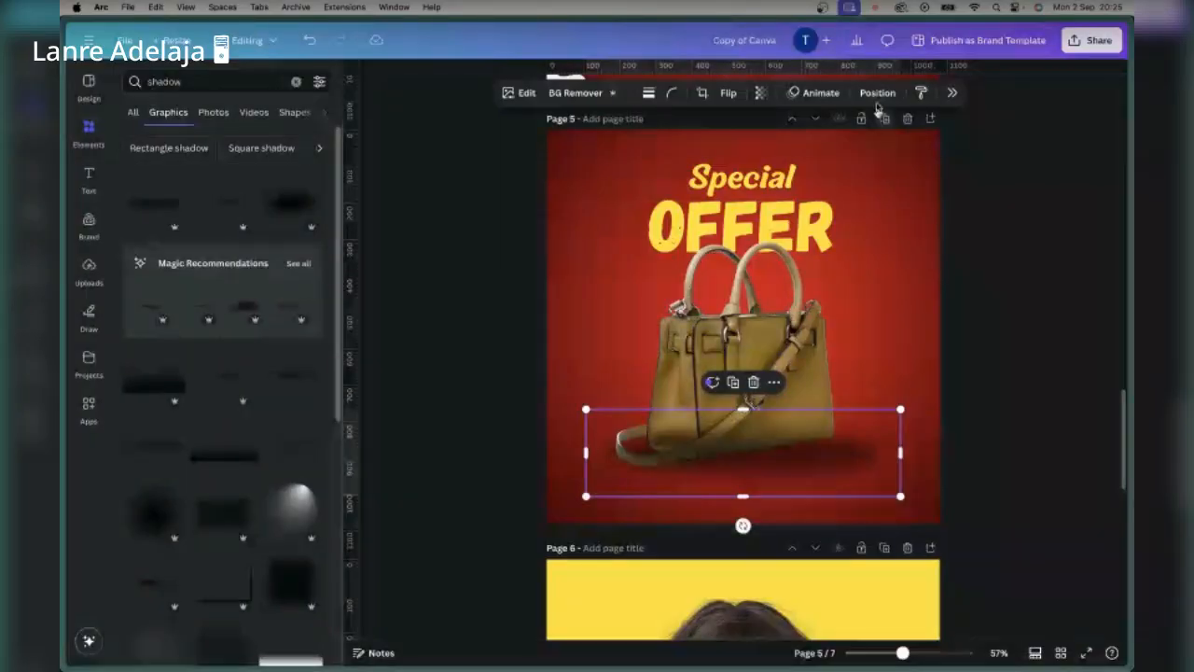
left_click(760, 351)
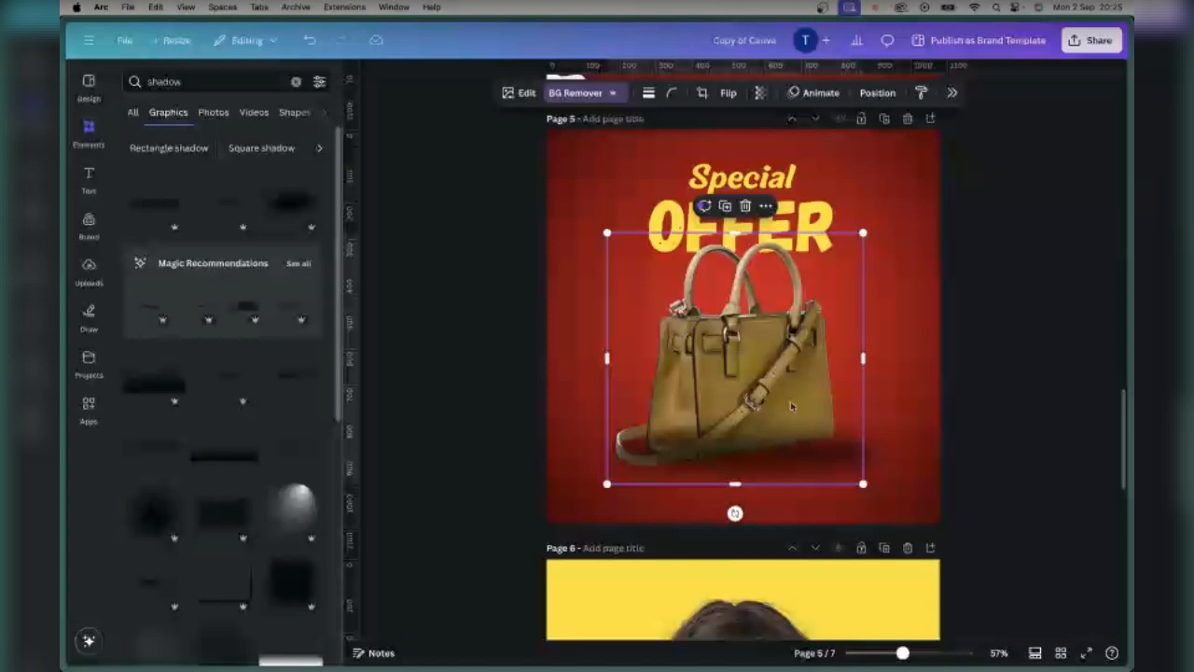
left_click(877, 93)
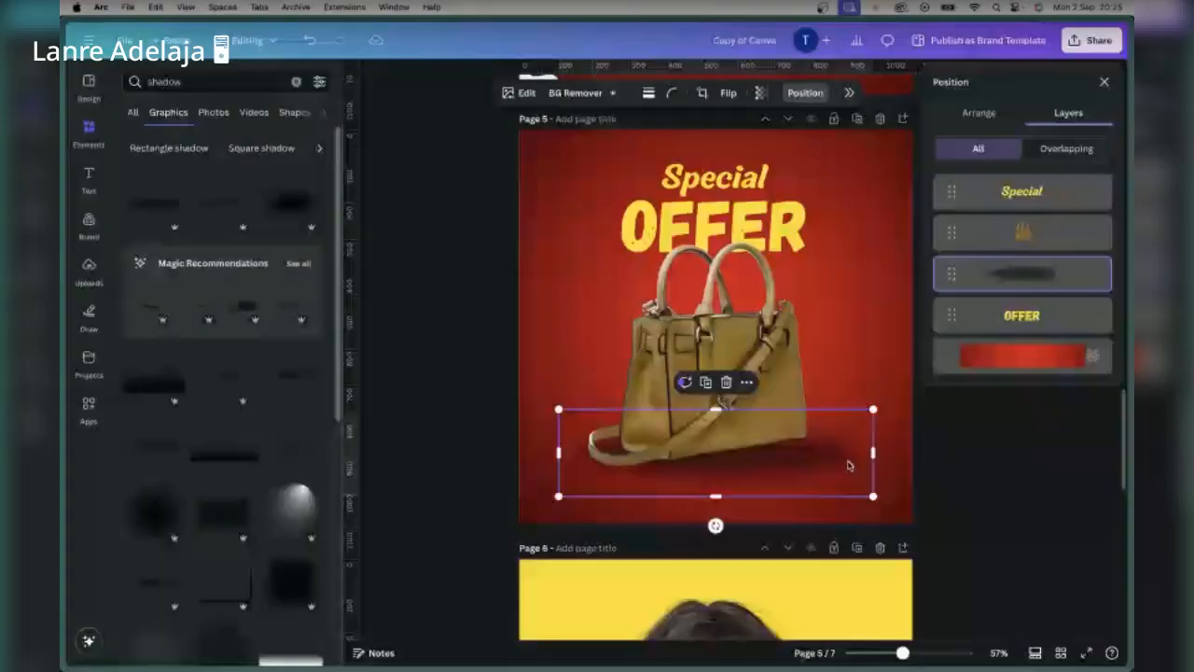
Step: Shift the shadow slightly left and up under the handbag and set its transparency to 53
left_click_drag(853, 461, 830, 458)
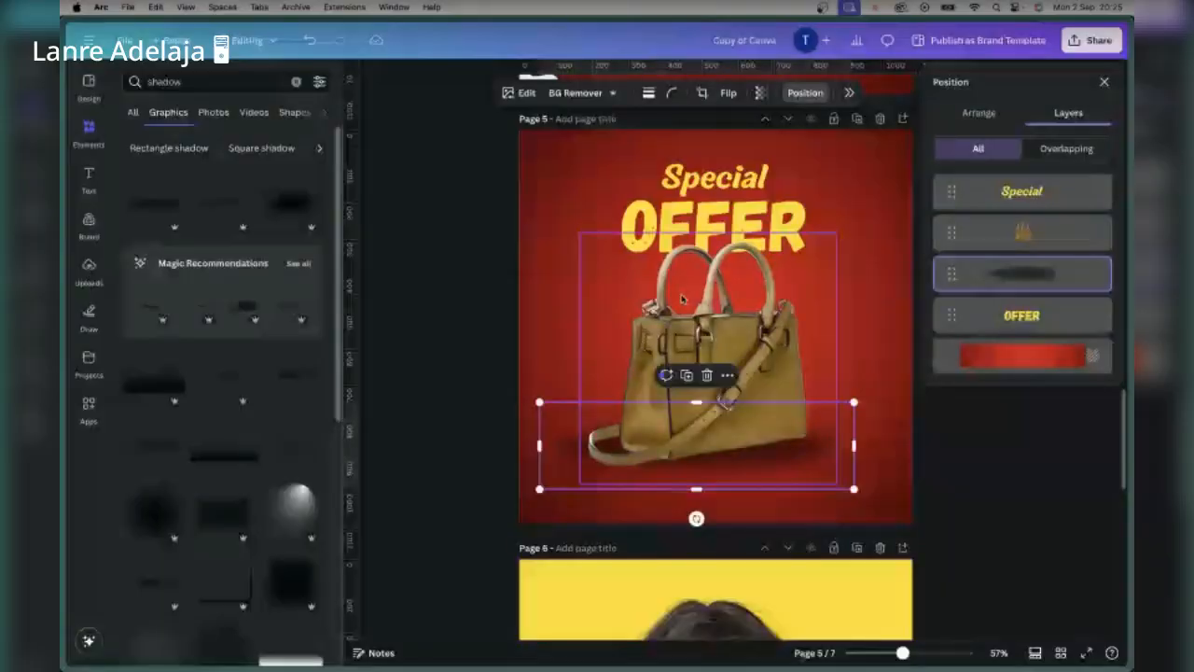
left_click(760, 92)
left_click_drag(796, 145, 748, 154)
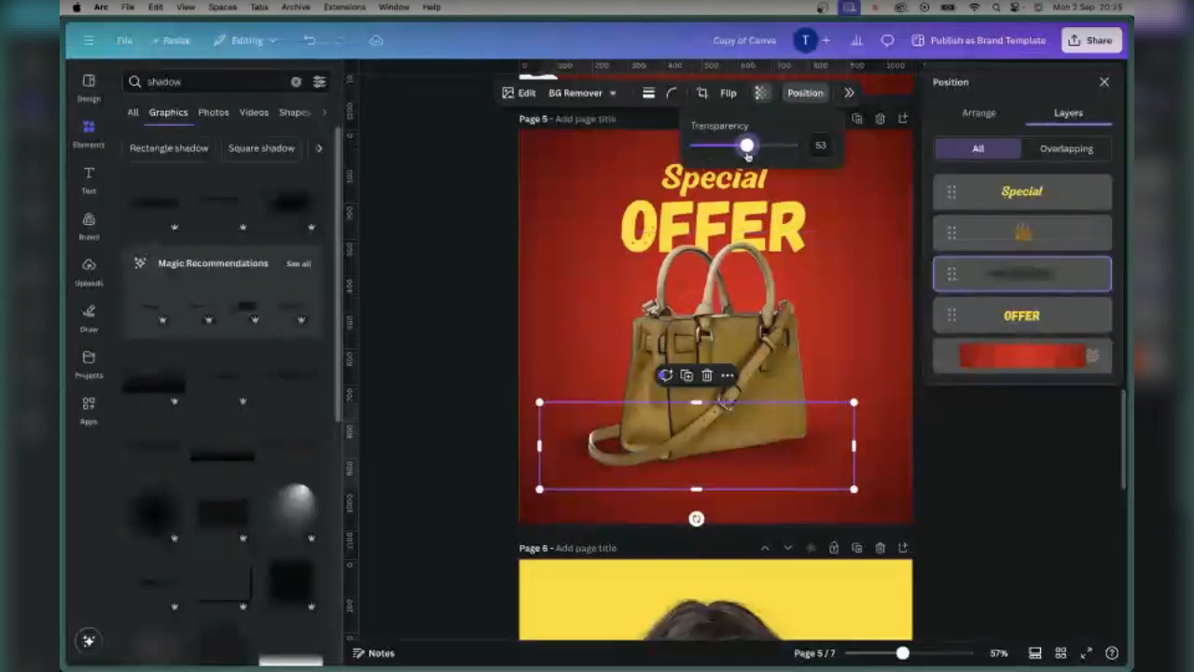
left_click(323, 332)
left_click(498, 288)
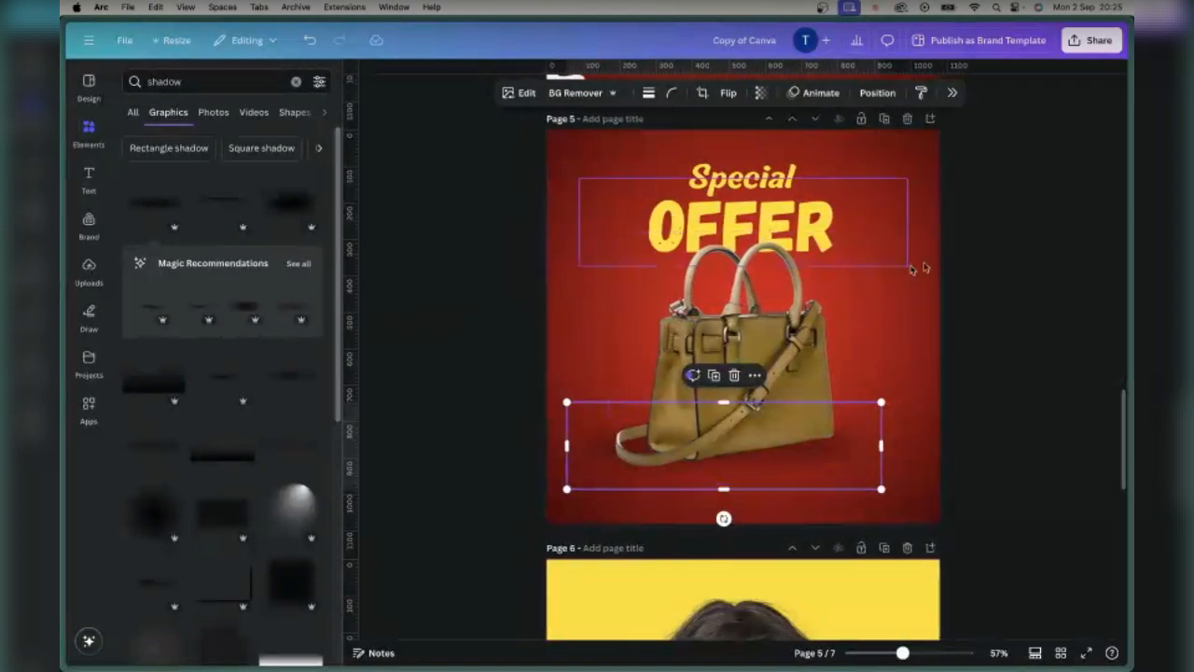
Step: Enlarge the "Special" and "OFFER" headings together, bringing "OFFER" to font size 223
left_click(873, 281)
left_click(828, 235)
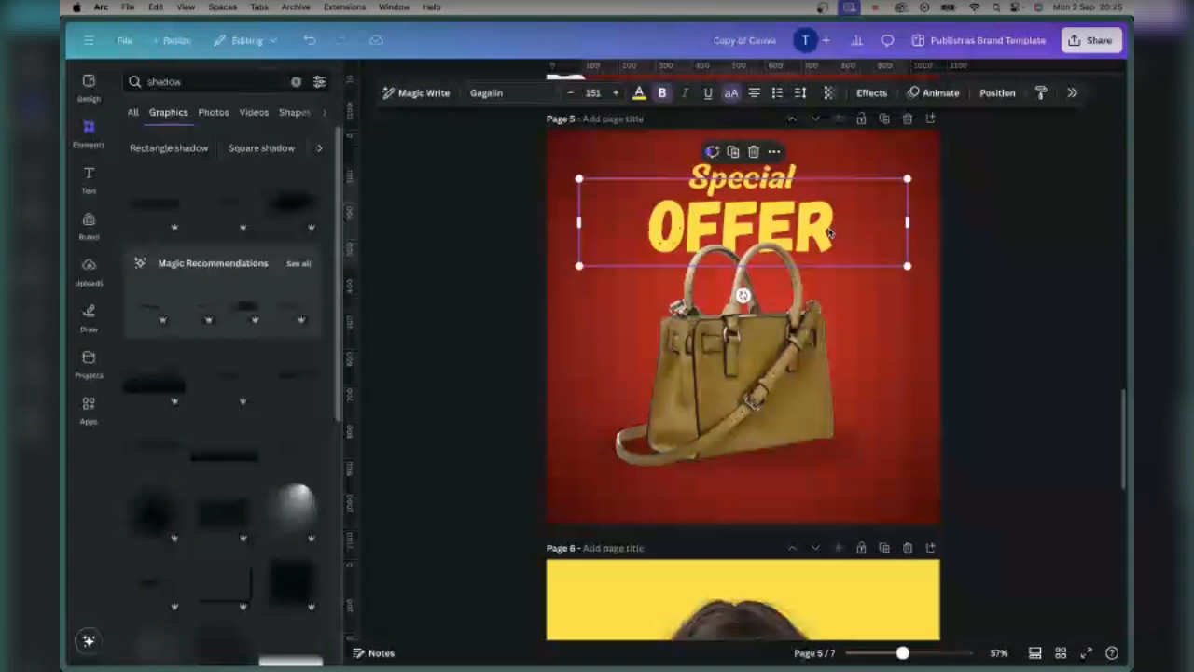
left_click(777, 184, "shift")
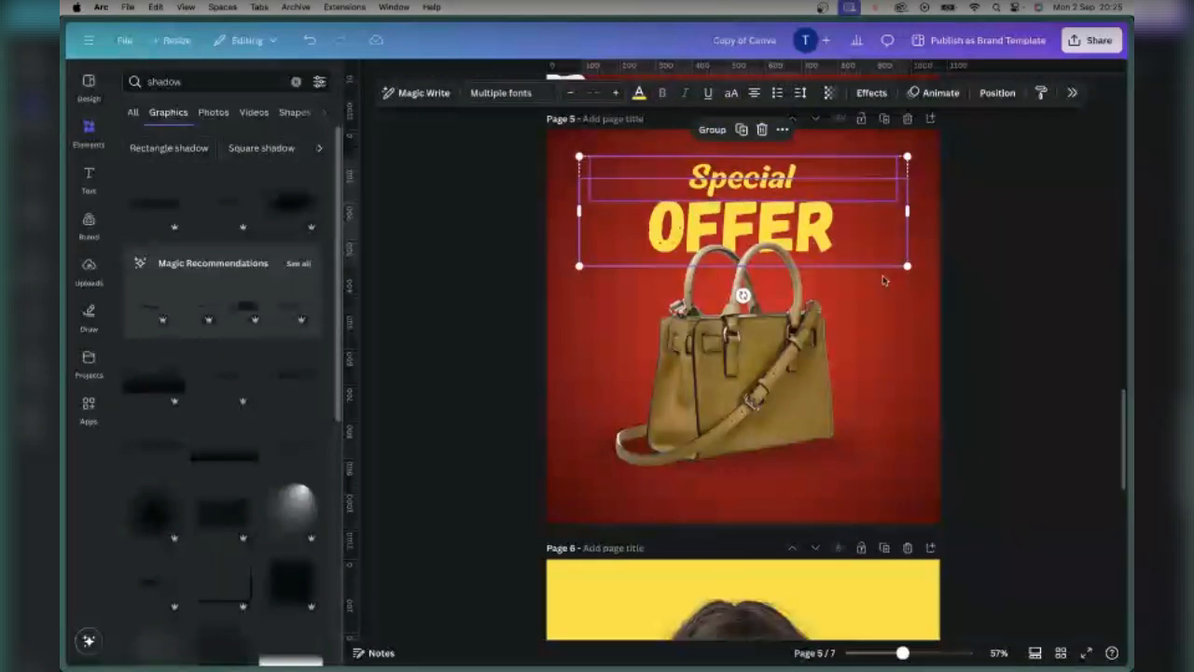
left_click_drag(908, 271, 979, 322)
left_click(979, 322)
Step: Duplicate the "OFFER" heading and give the copy a Hollow effect with thickness 1
left_click(877, 259)
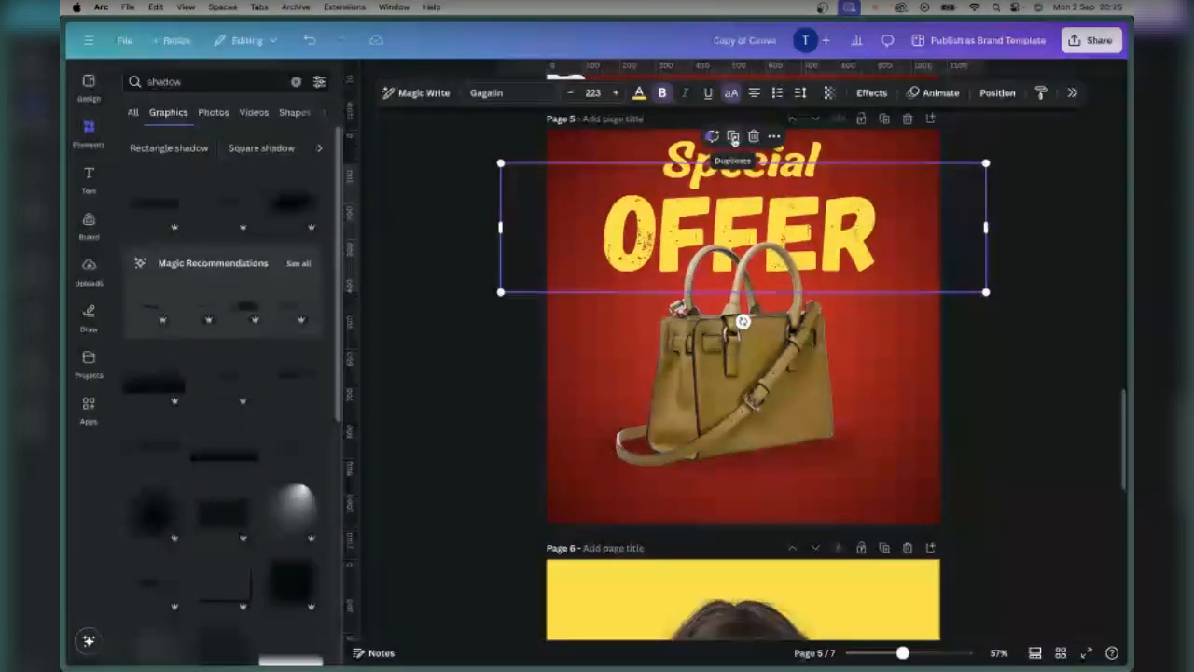
left_click(734, 137)
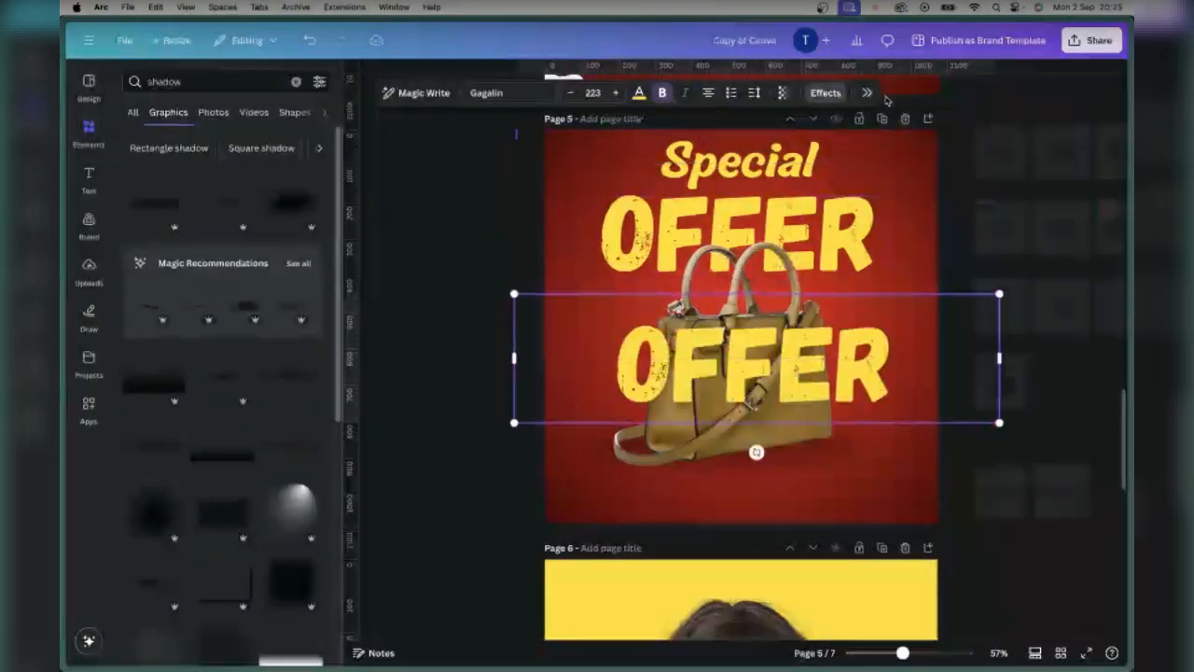
left_click(825, 93)
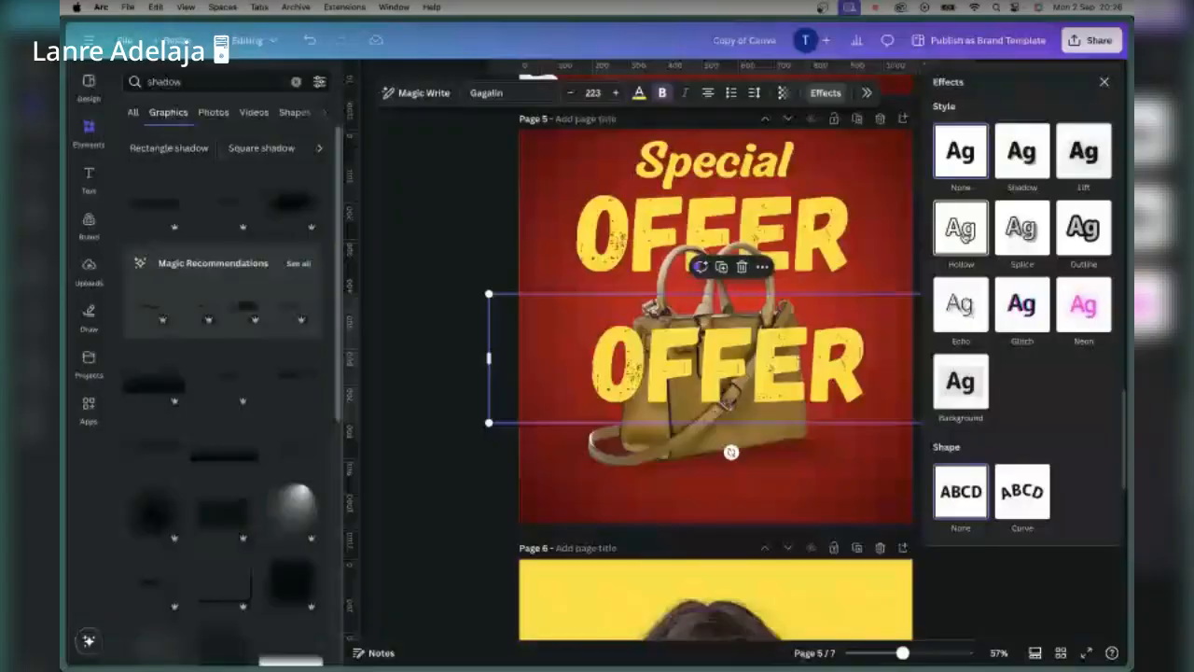
left_click(967, 236)
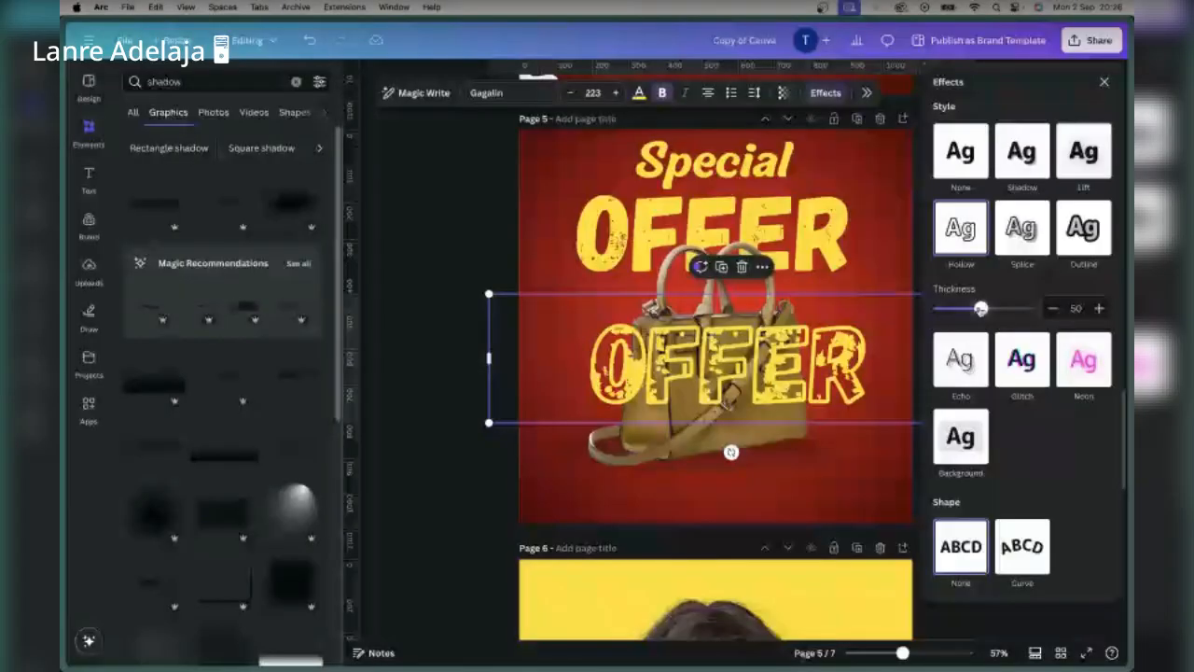
left_click_drag(980, 310, 936, 312)
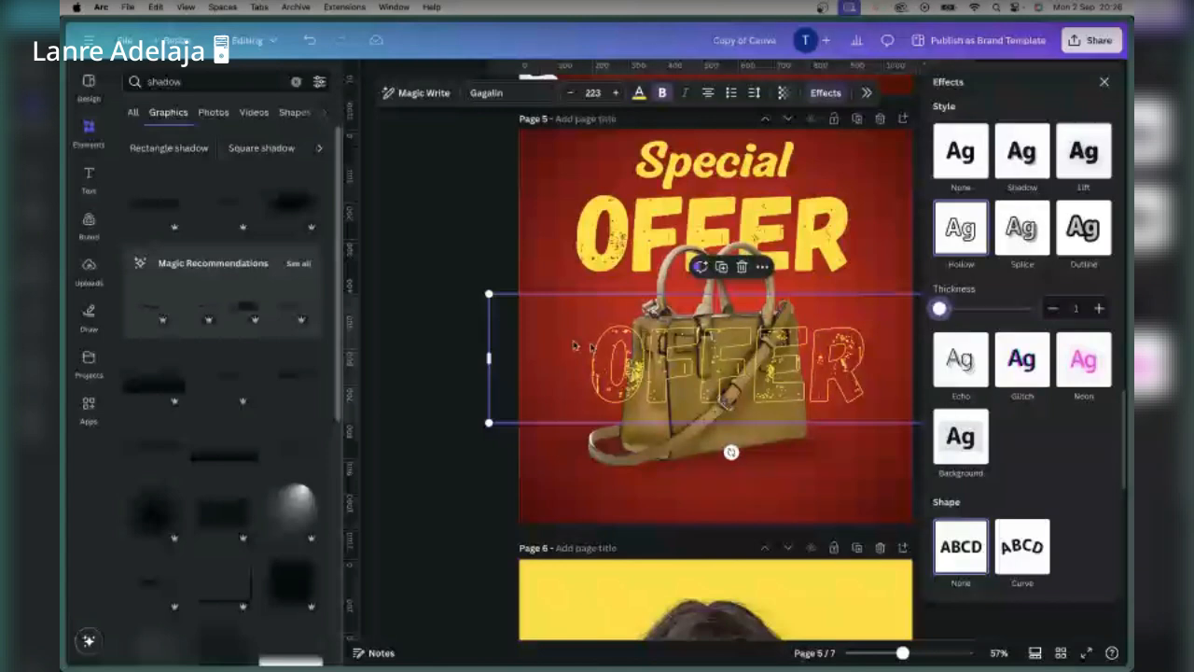
left_click(1105, 82)
Step: Enlarge the hollow "OFFER" copy to font size 348 and place it across the upper edge of page 5
left_click_drag(1003, 359, 833, 364)
left_click_drag(876, 296, 1044, 222)
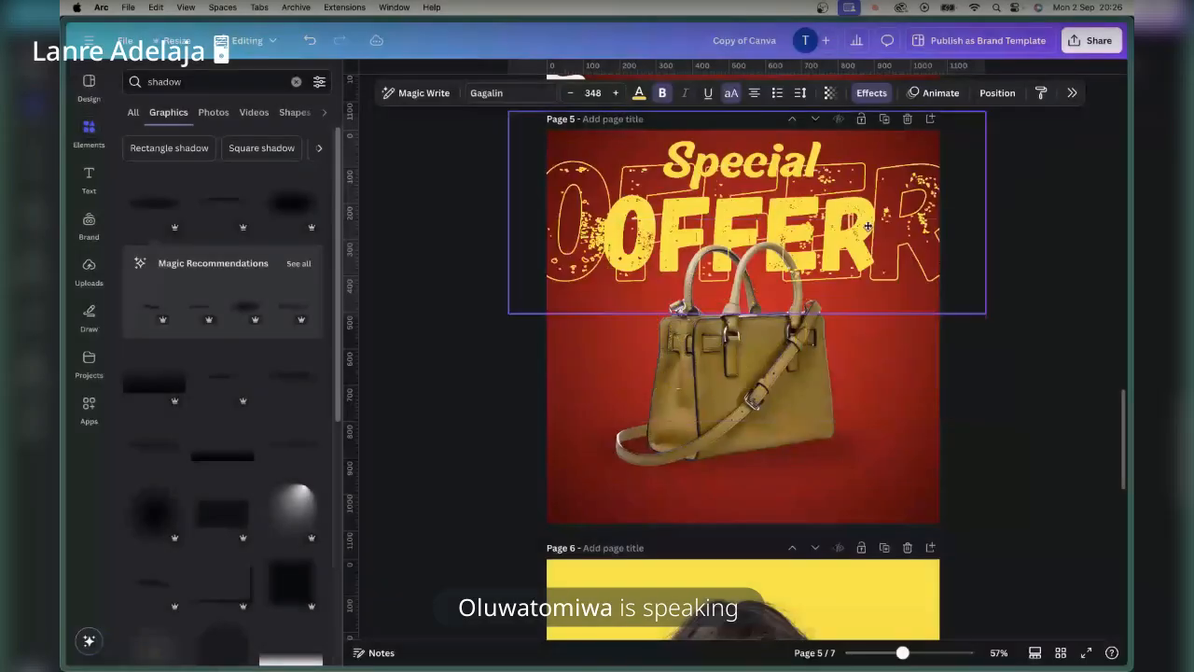
left_click_drag(867, 227, 868, 183)
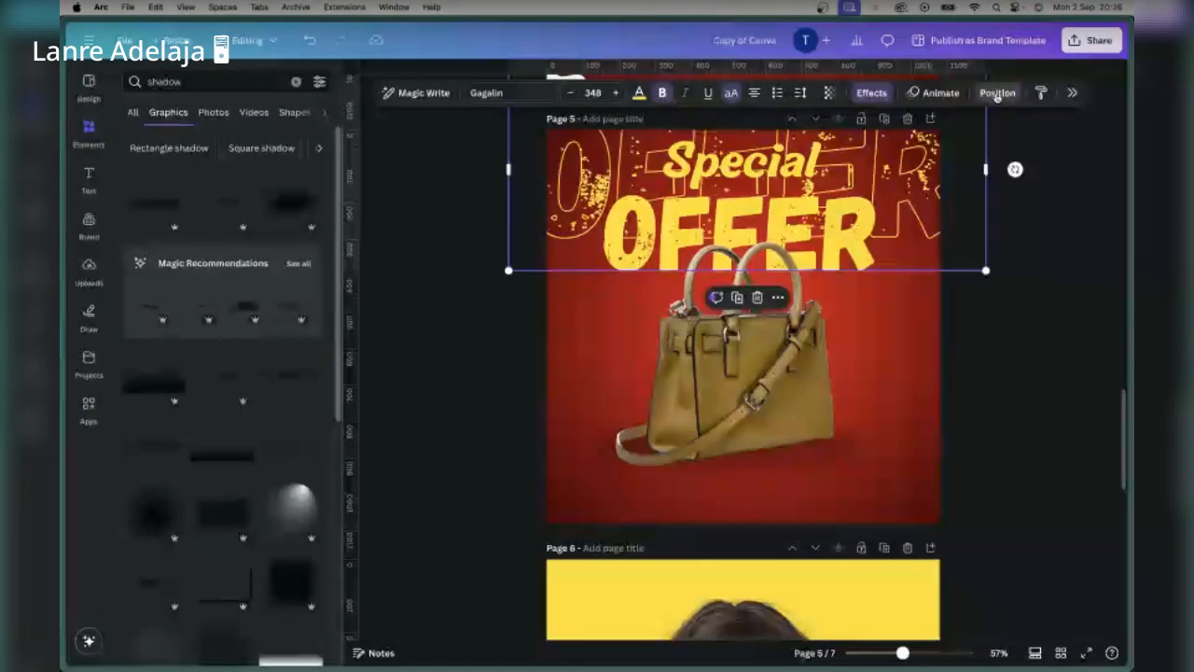
Step: Move the hollow "OFFER" text directly above the red background layer and lower its transparency value until the lettering is faint
left_click(996, 94)
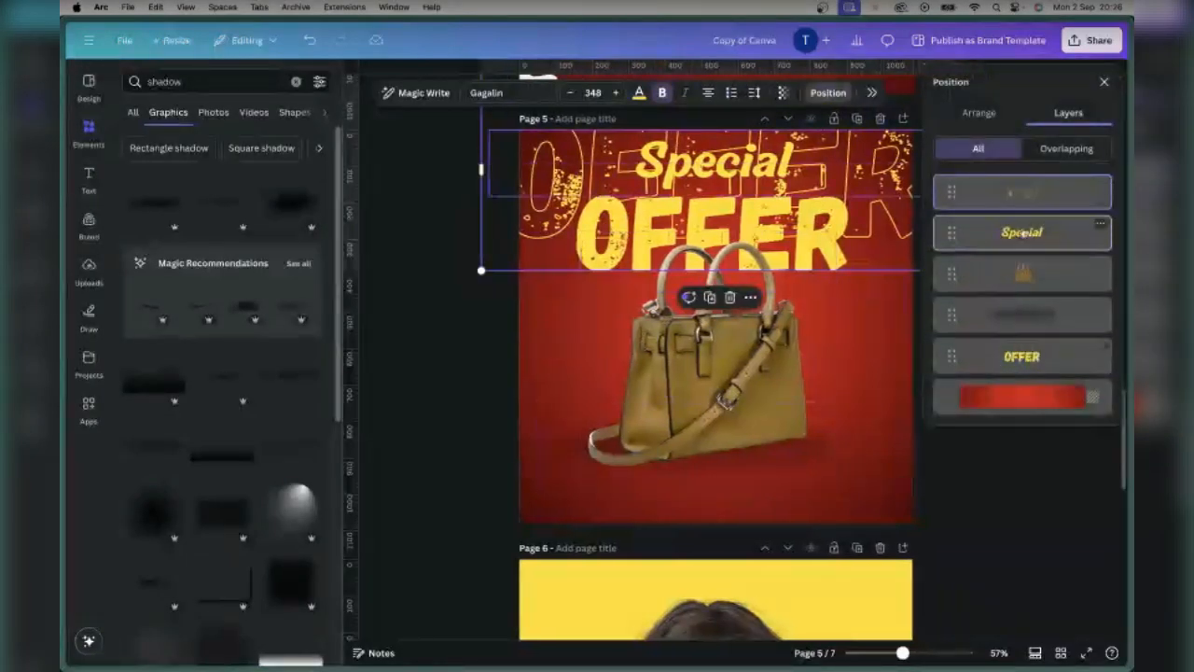
left_click(1020, 196)
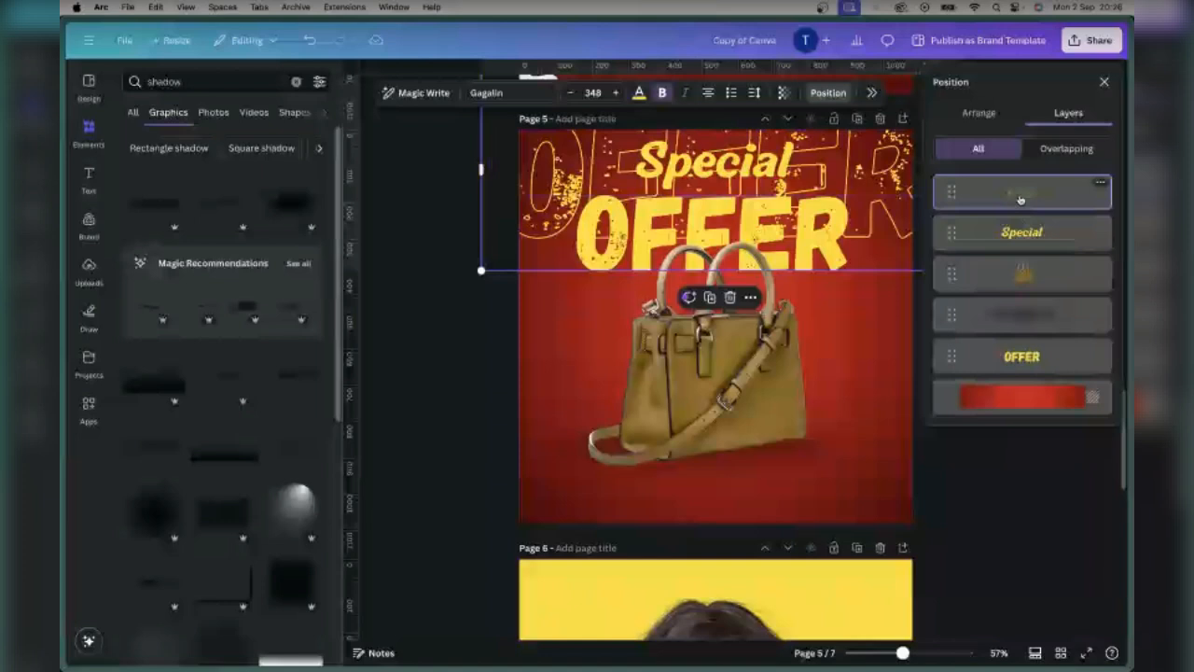
left_click_drag(1020, 196, 1017, 364)
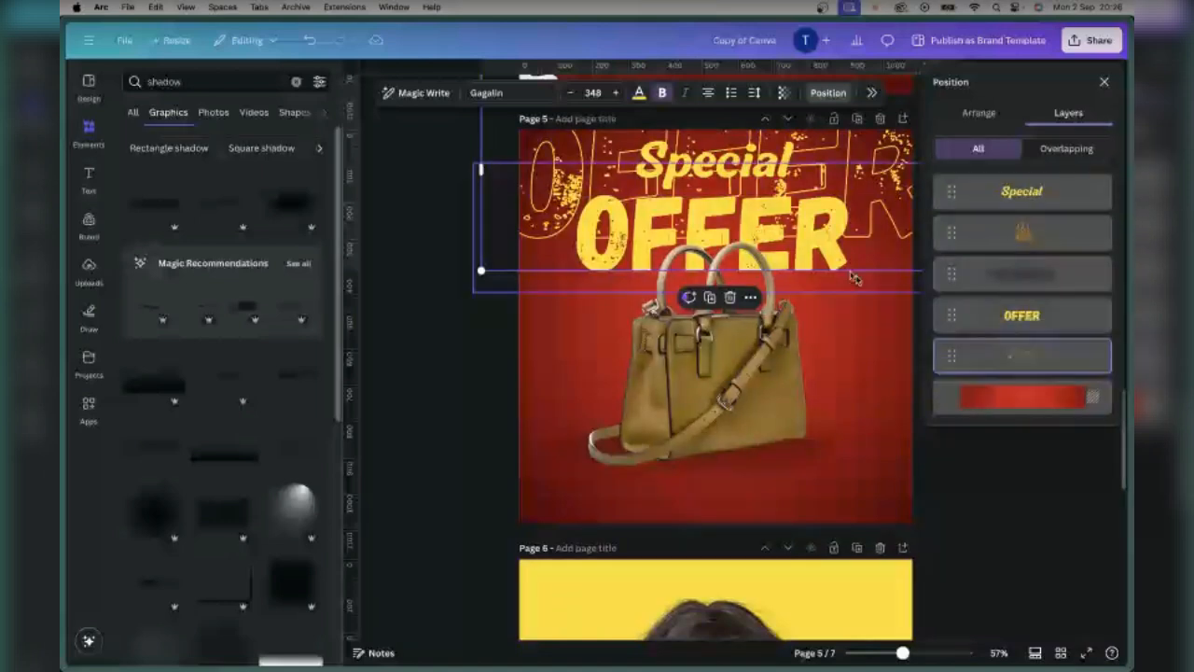
left_click(783, 92)
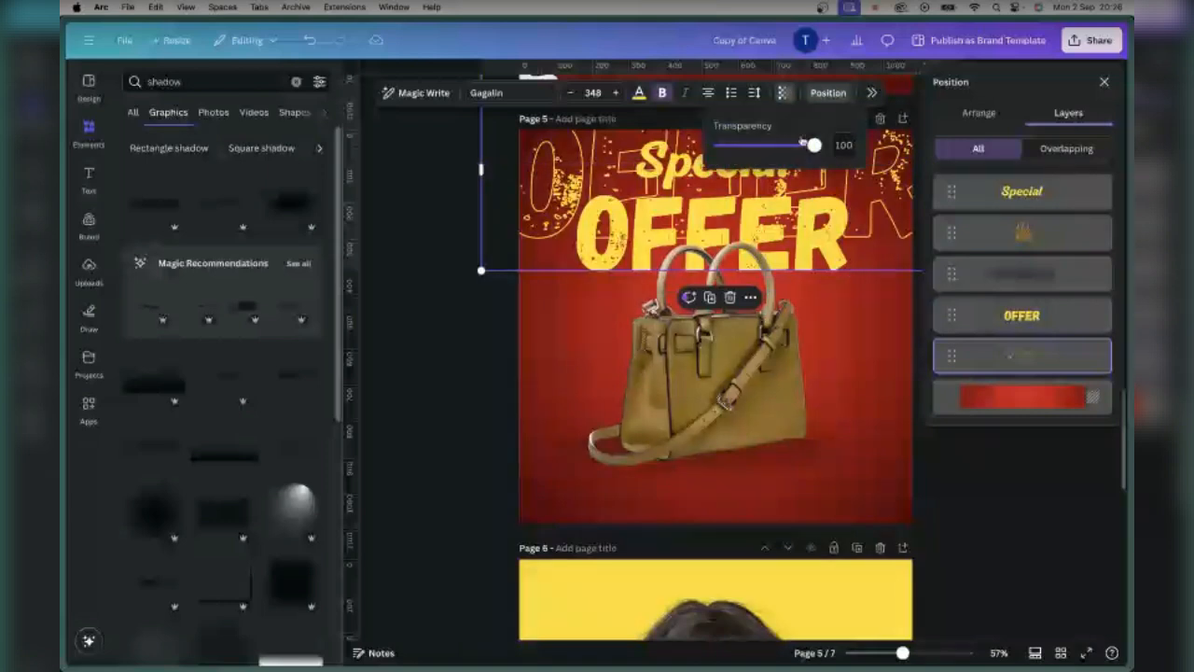
left_click_drag(801, 142, 734, 146)
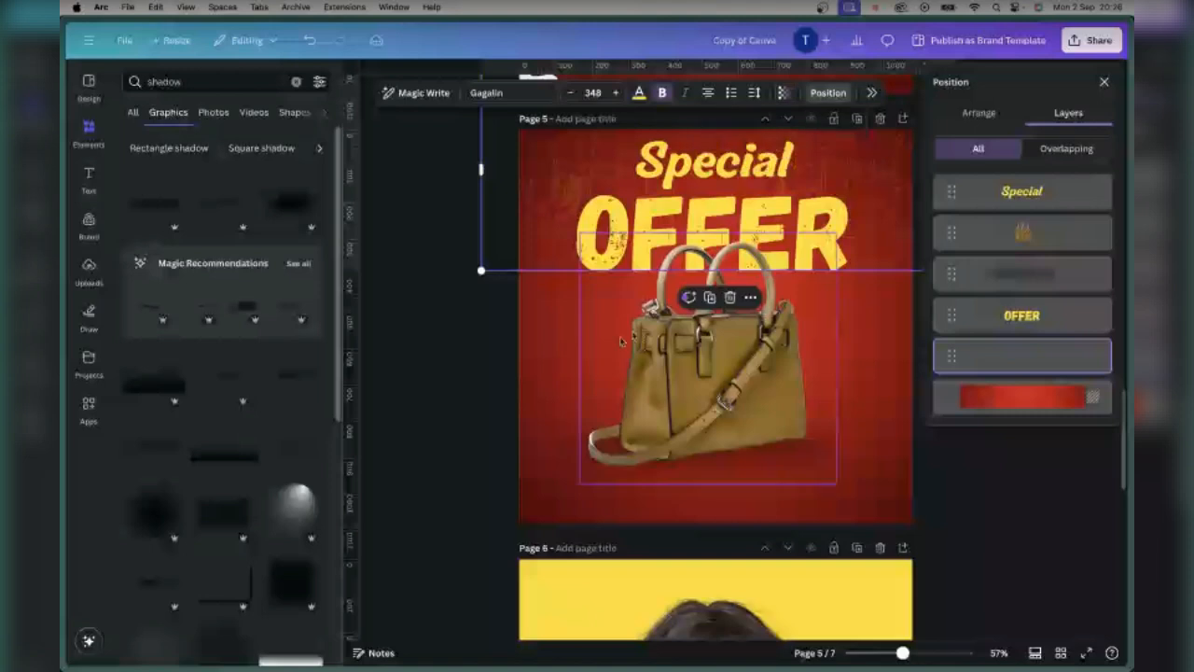
left_click(1024, 232)
left_click(1105, 83)
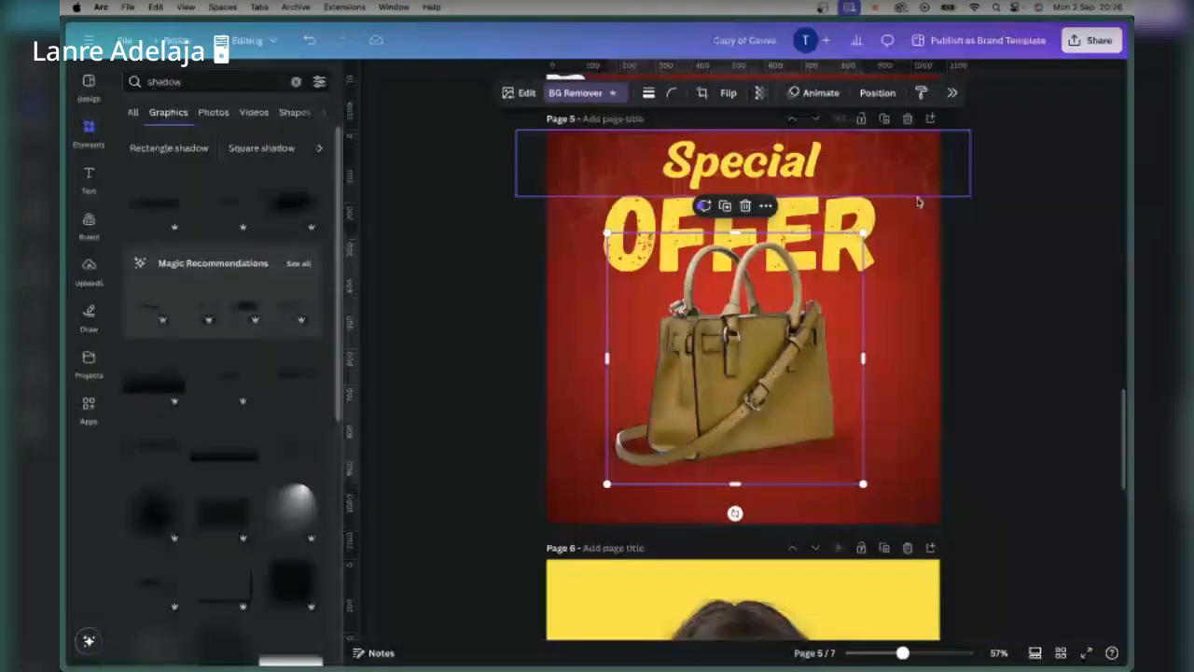
Step: Try enlarging the faint hollow "OFFER" text to font size 369, and undo the resize
left_click(882, 93)
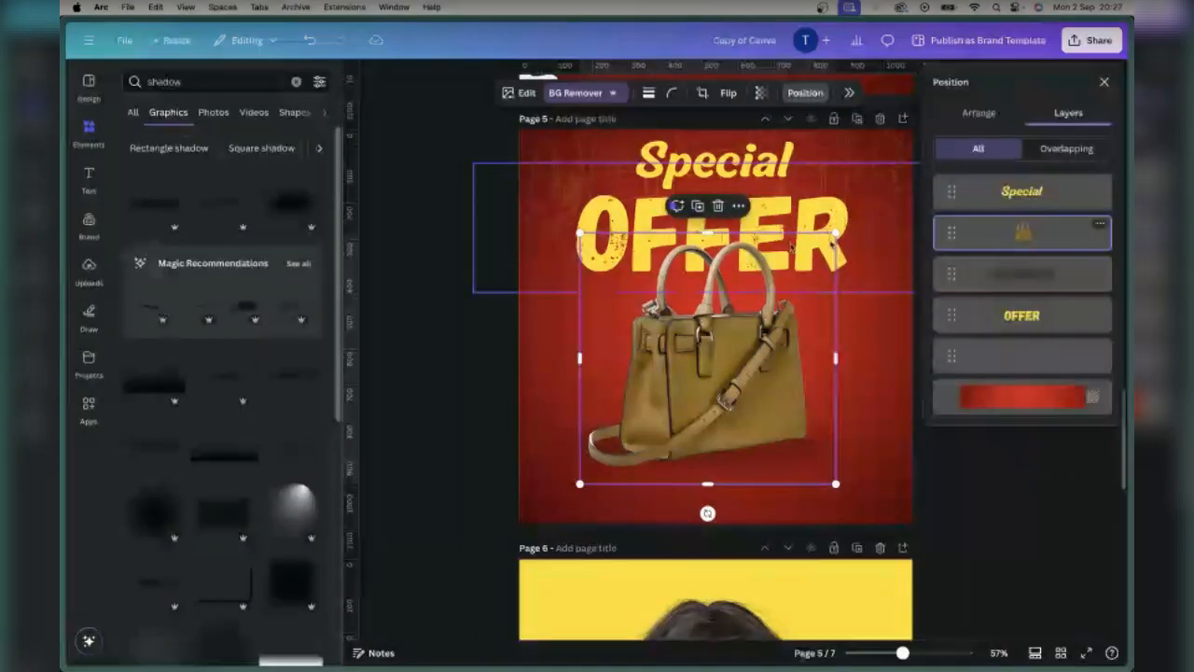
left_click(1028, 358)
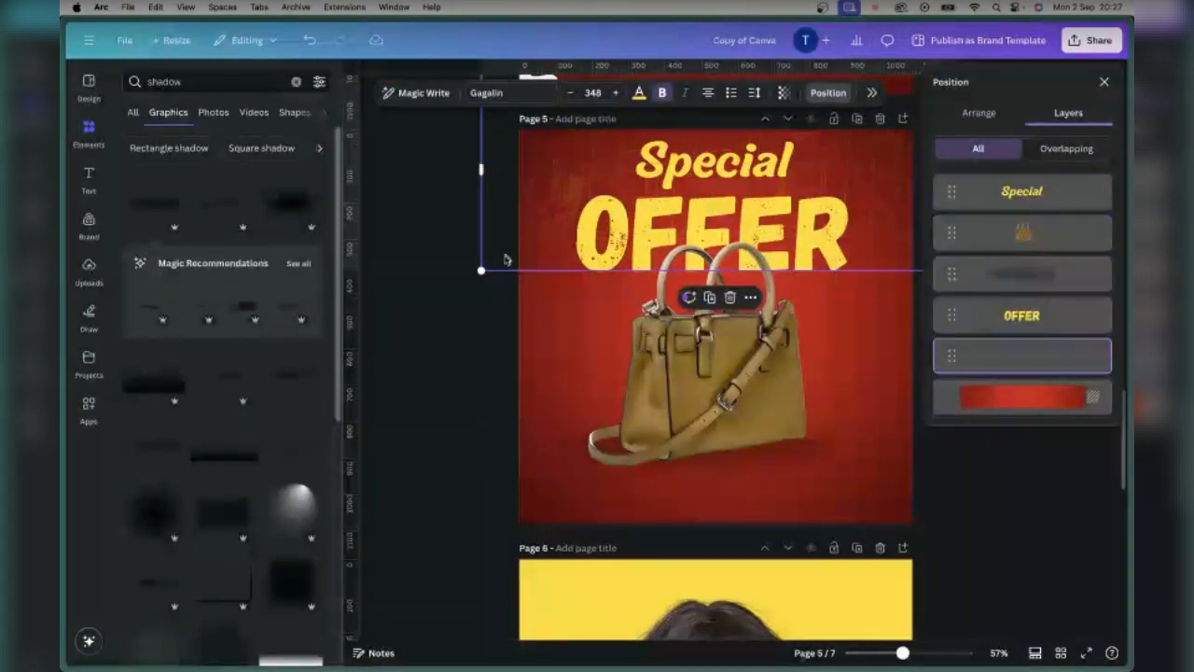
left_click_drag(505, 258, 461, 305)
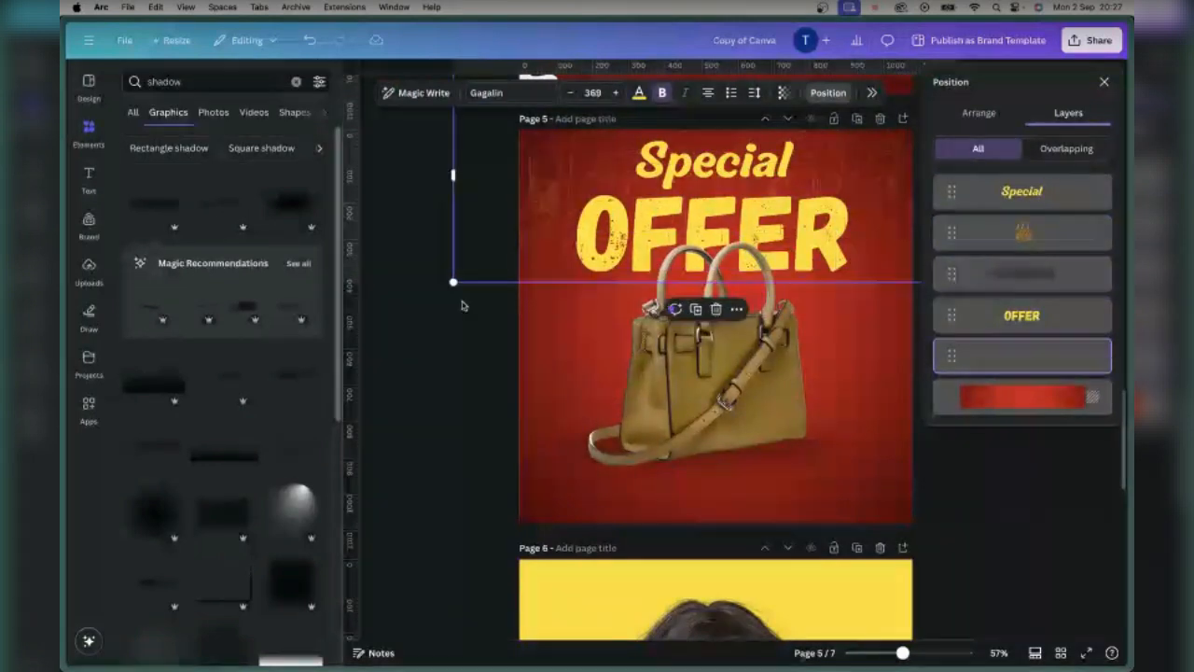
key("ctrl+z")
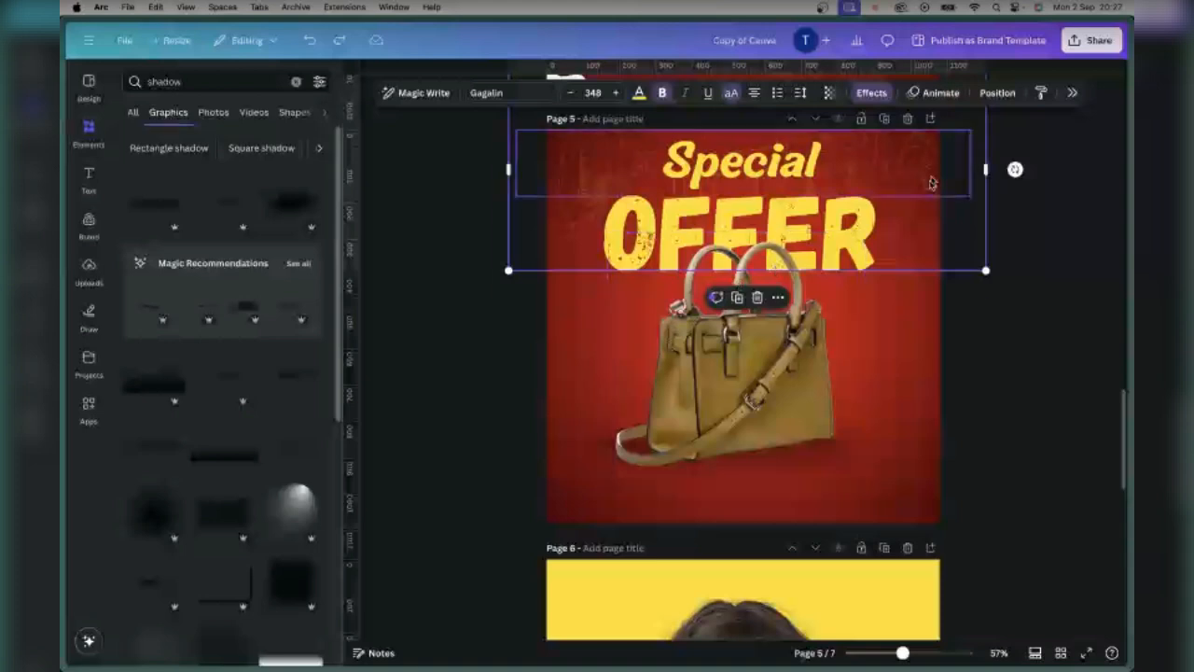
key("Escape")
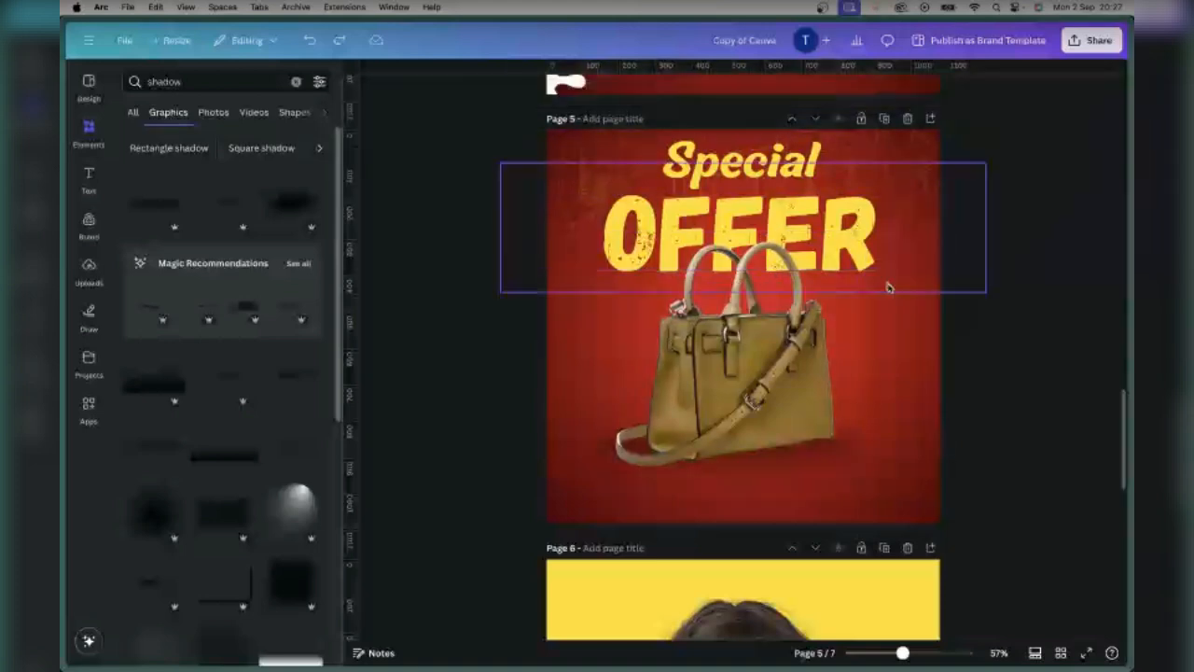
Step: Enlarge the faint hollow "OFFER" text slightly to font size 353
left_click(804, 170)
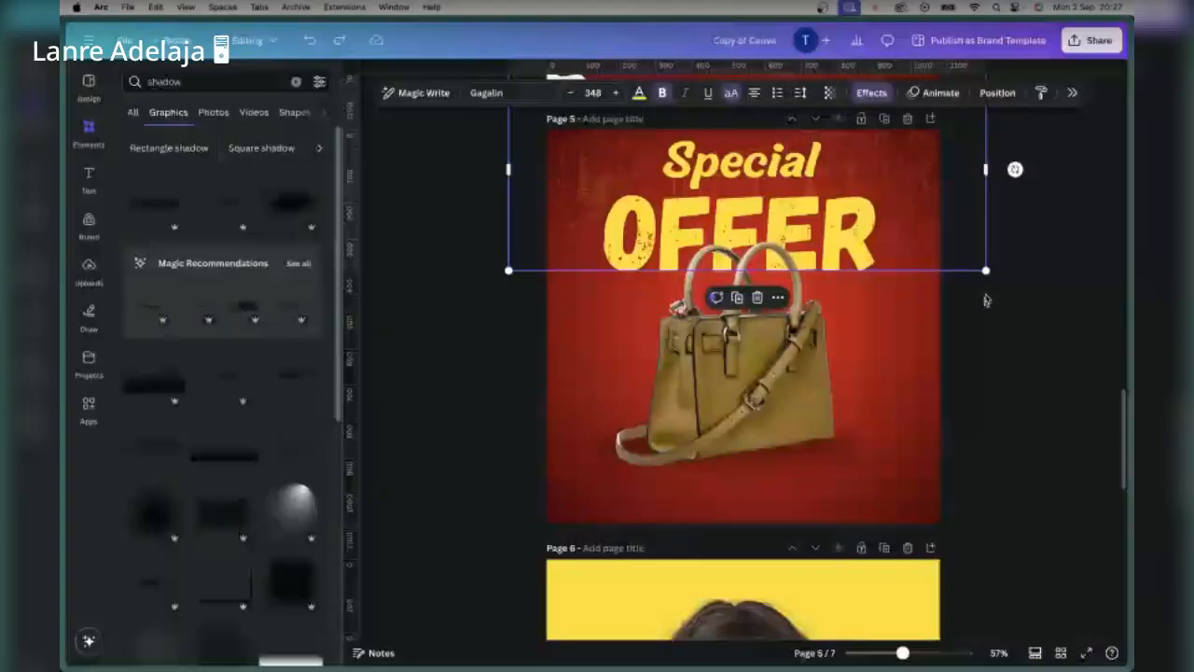
left_click_drag(985, 271, 991, 274)
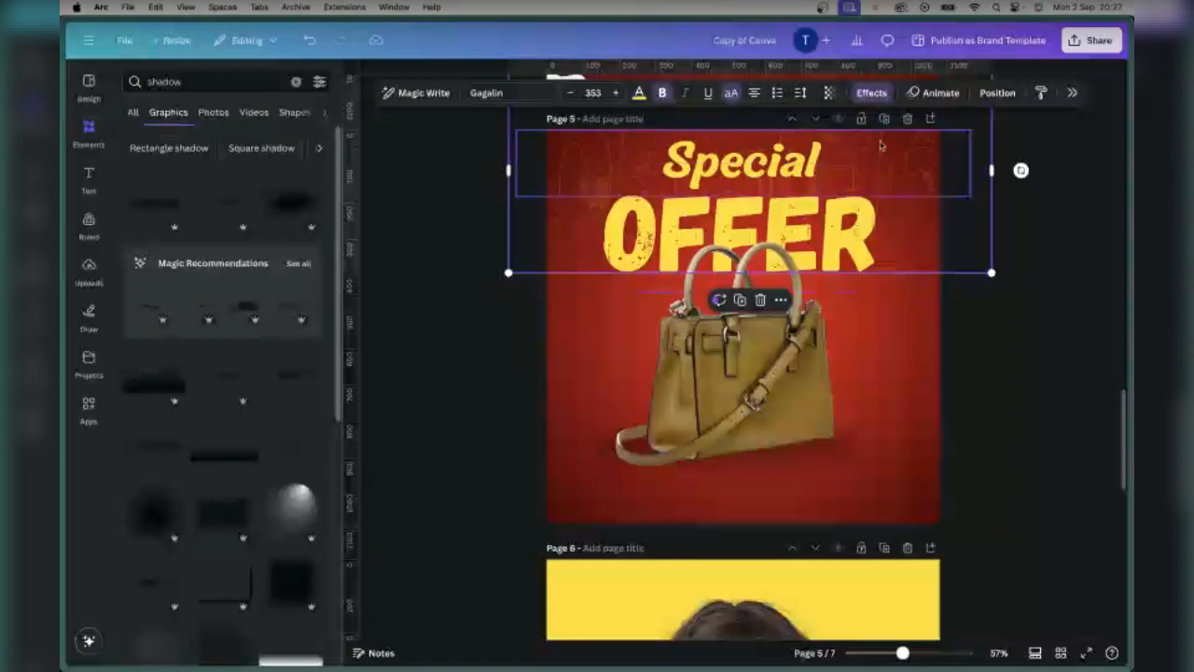
Step: Try duplicating the faint hollow "OFFER" text with a small offset, and undo the duplication while keeping font size 353
left_click(740, 301)
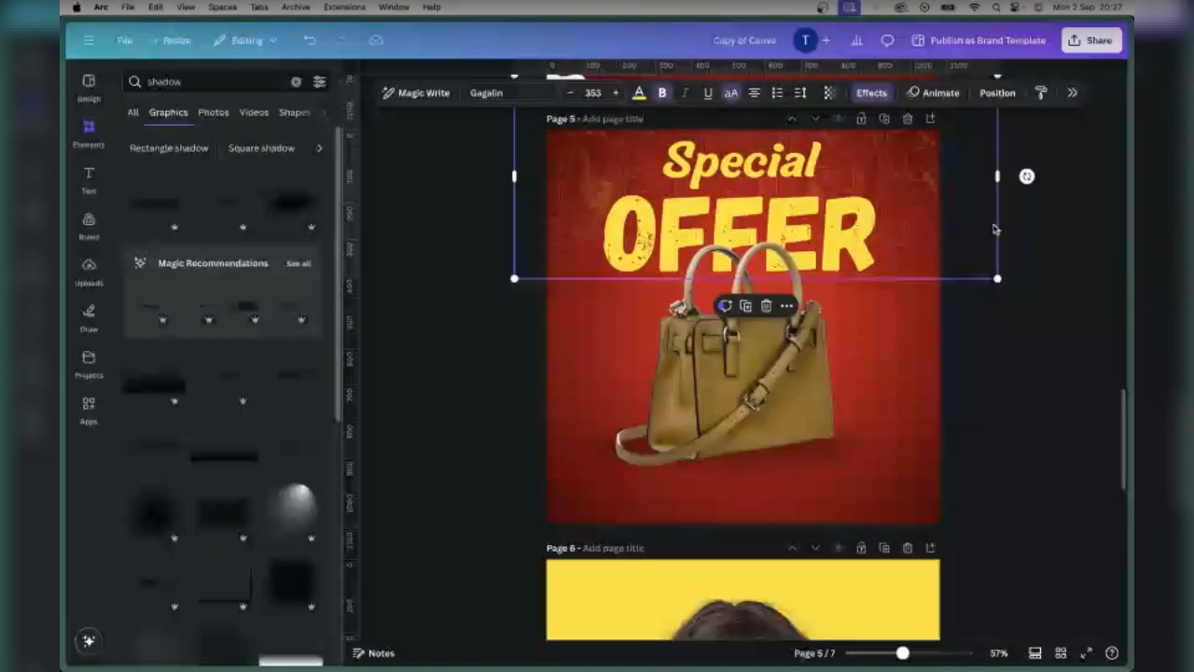
key("super+z")
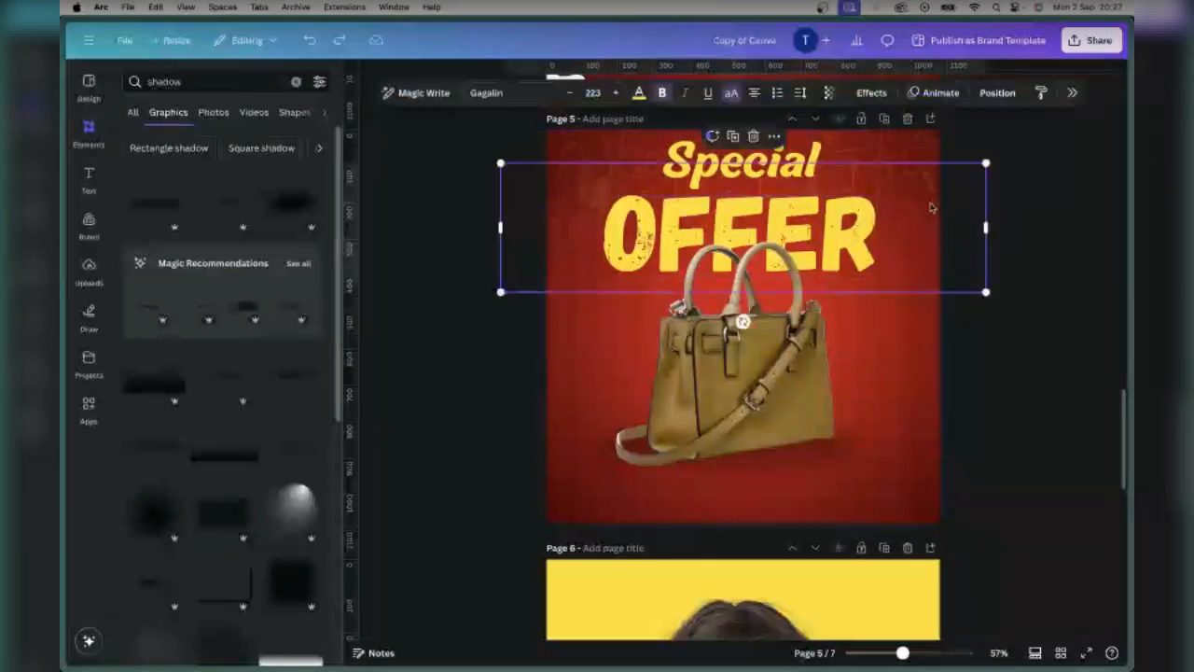
key("super+shift+z")
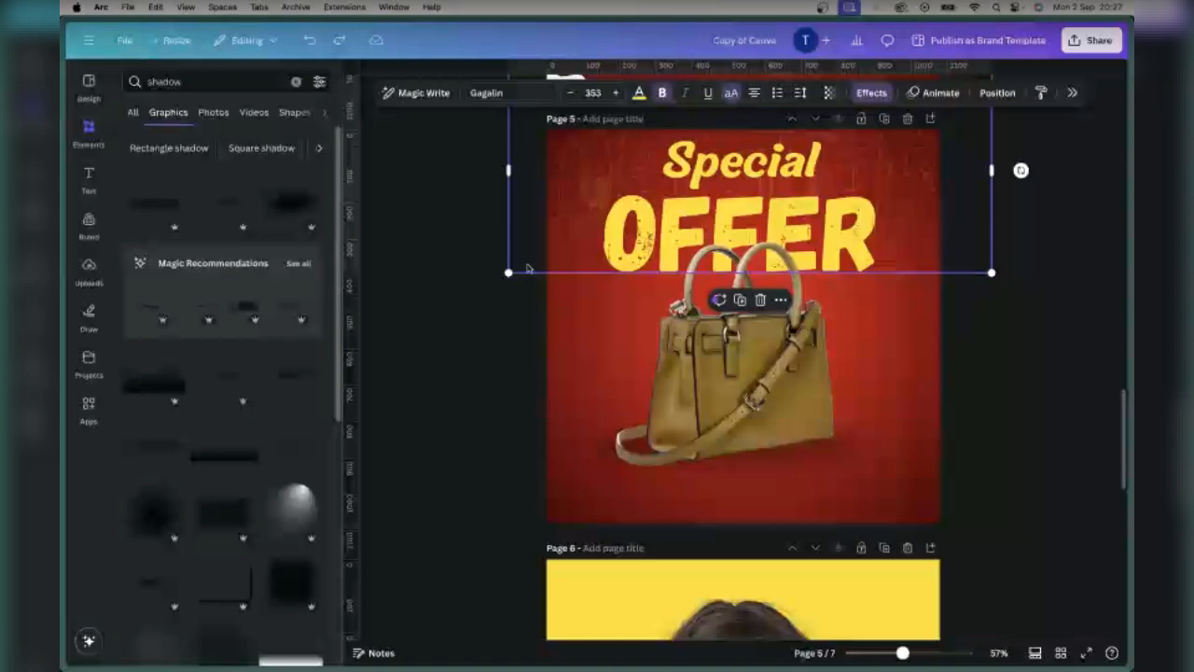
Step: Duplicate the faint hollow "OFFER" text twice and stack the copies down the flyer to cover the red background
key("alt")
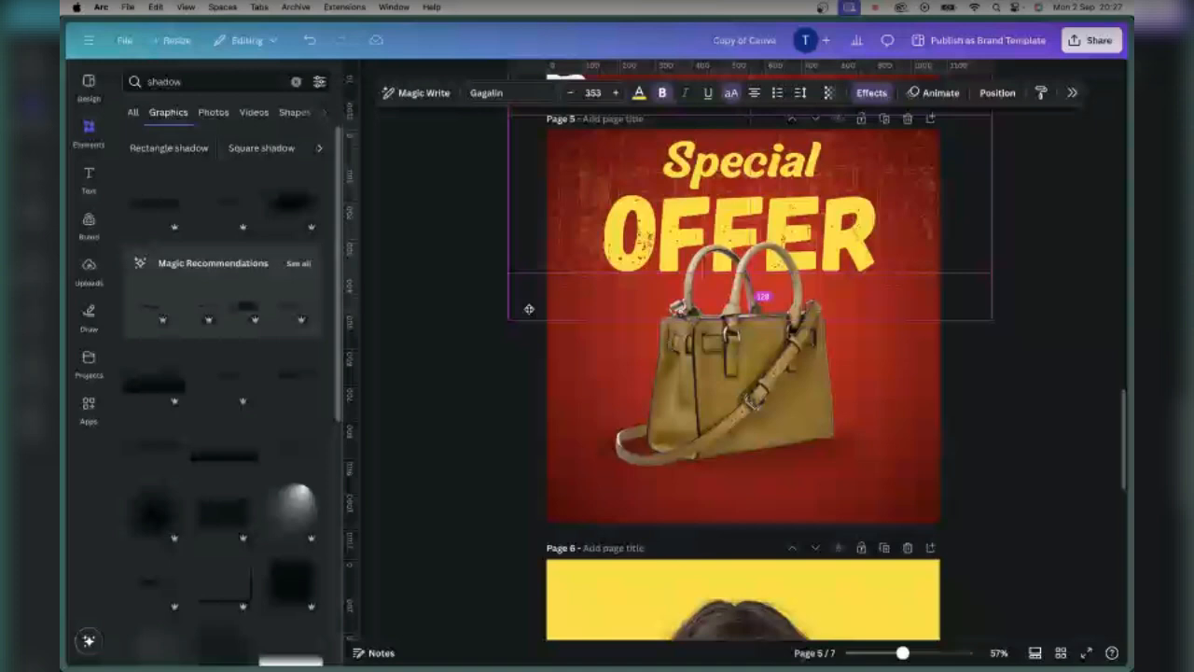
left_click_drag(529, 309, 525, 395)
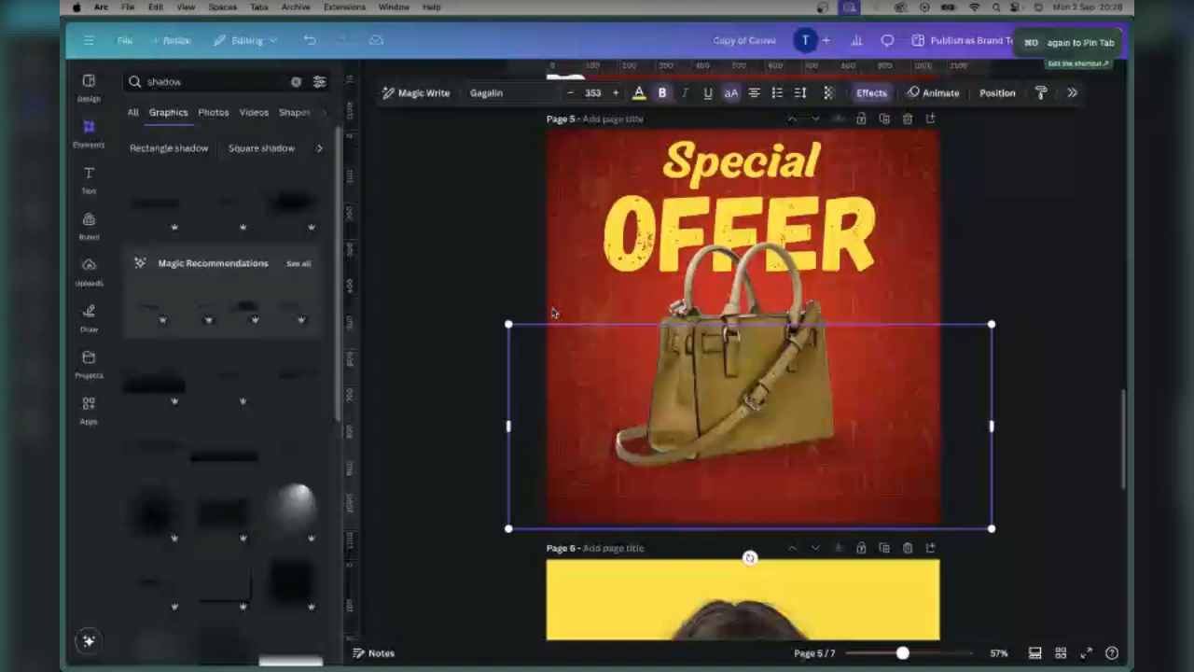
Step: Select all three hollow "OFFER" text layers together and set their transparency value to 25
left_click(998, 92)
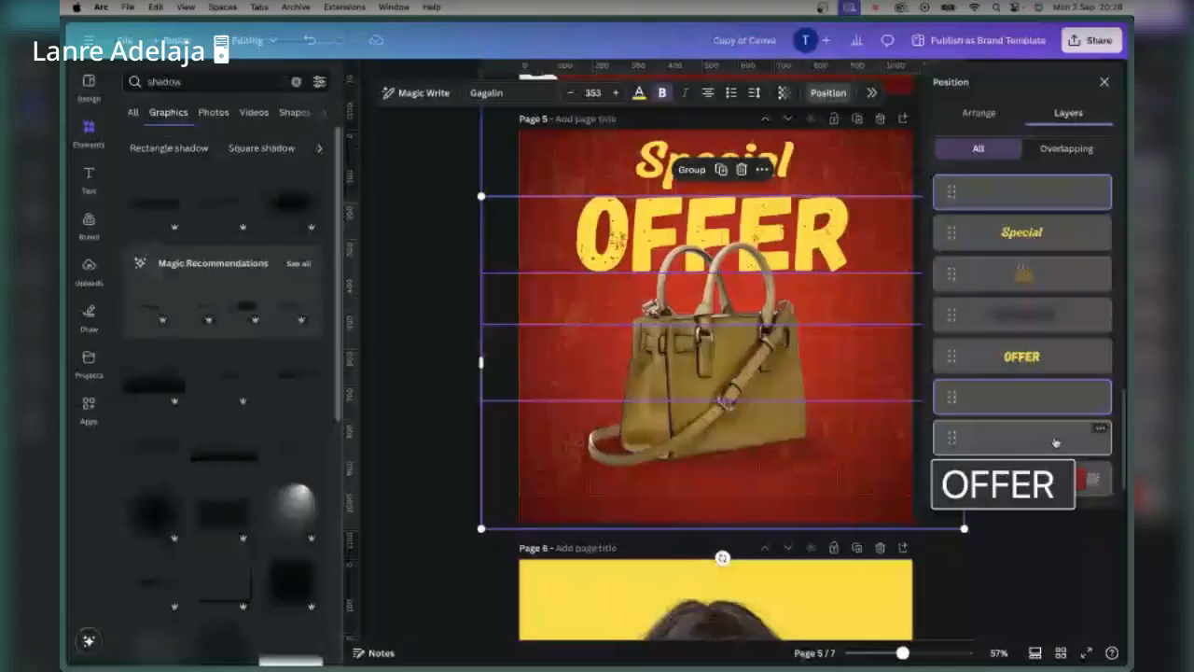
left_click(1055, 442, "shift")
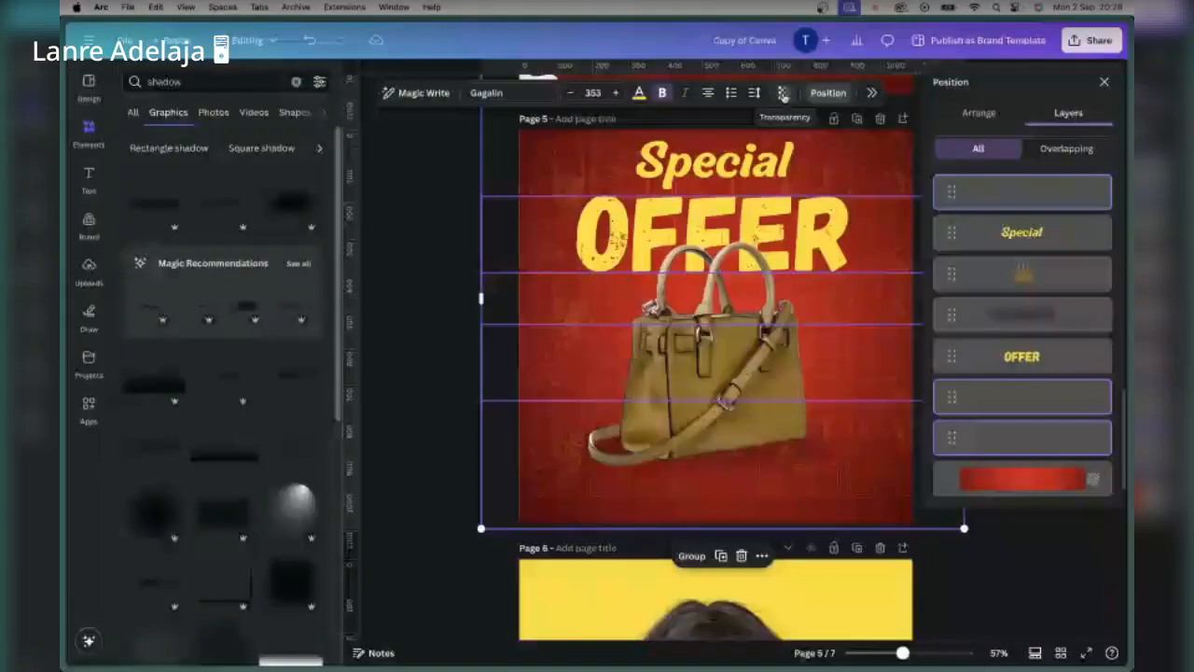
left_click(784, 94)
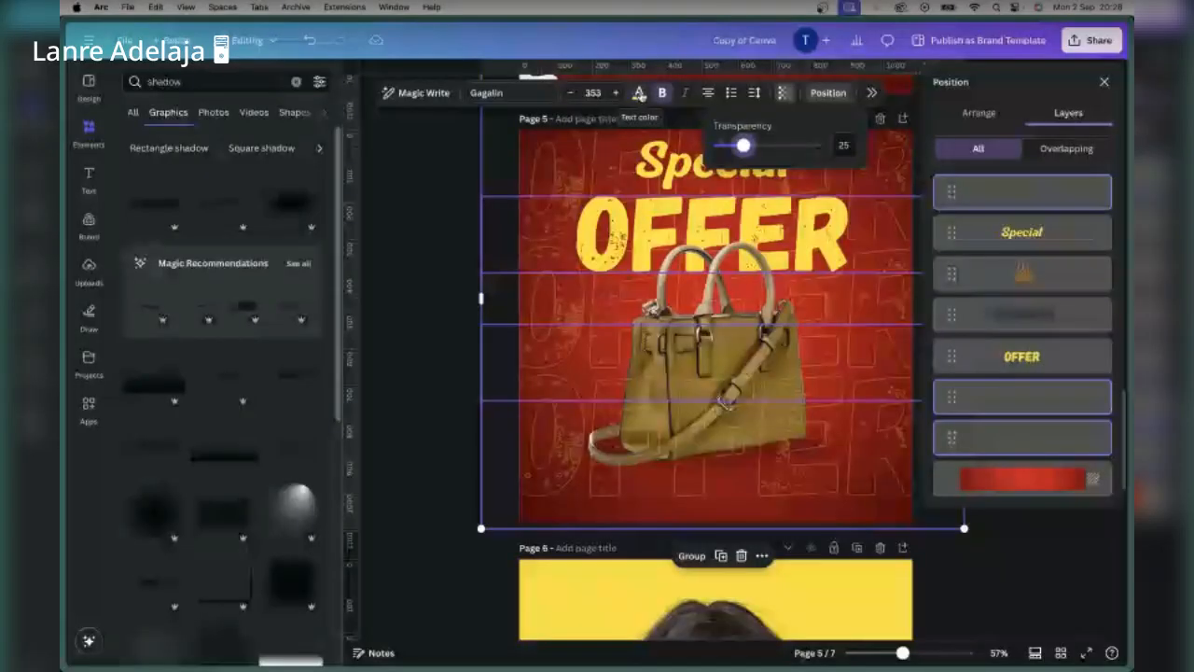
Step: Recolour the three hollow "OFFER" background texts with the custom red #FF253E and deselect them
left_click(640, 93)
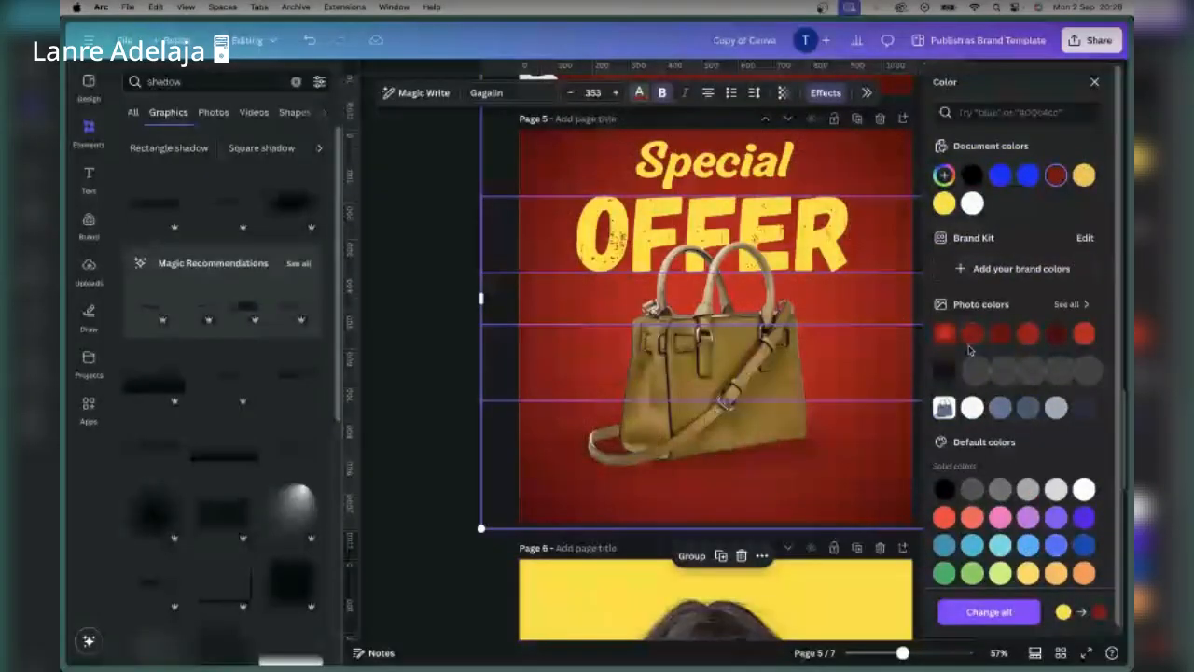
left_click(945, 175)
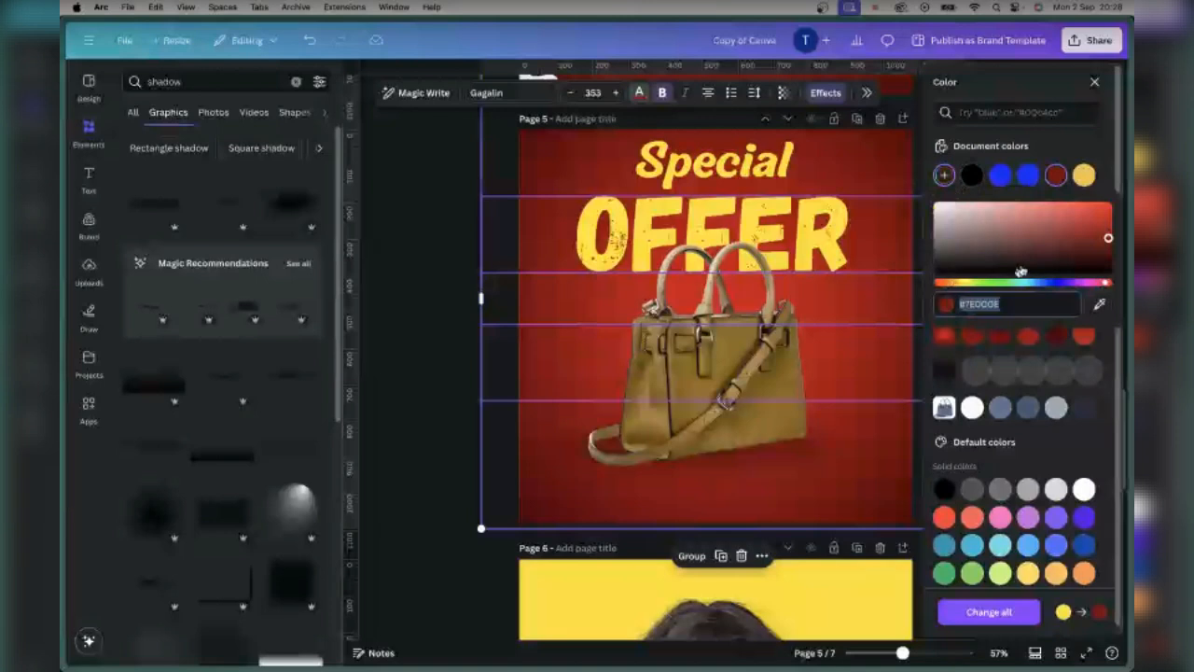
left_click_drag(1096, 233, 1085, 203)
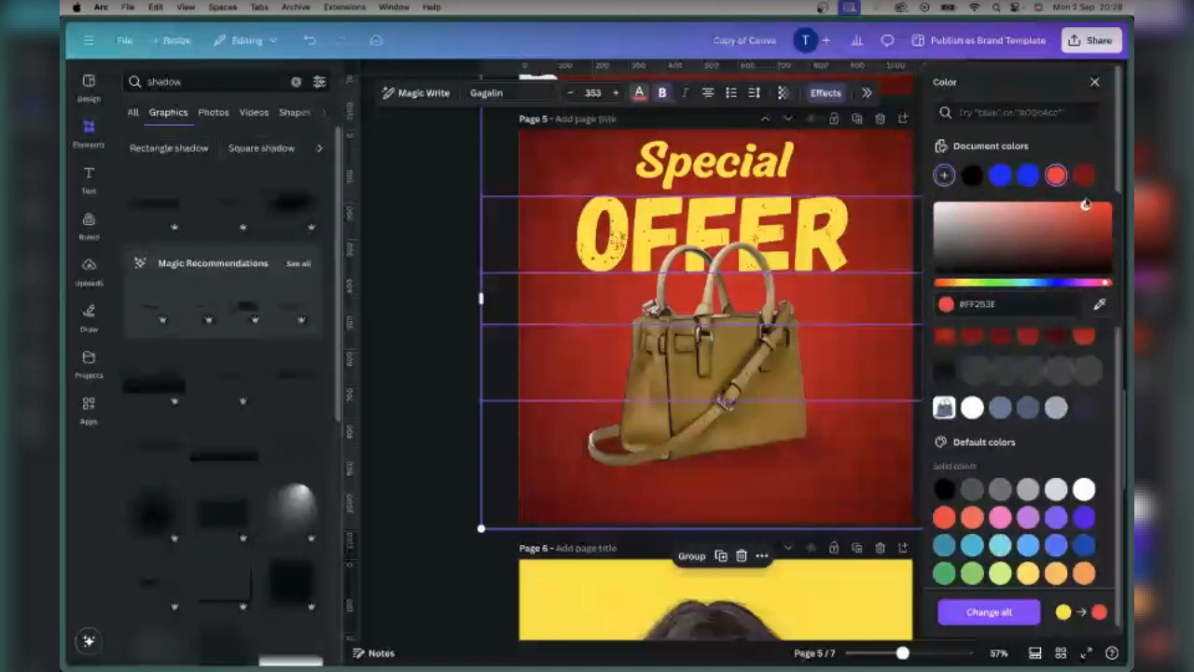
left_click(489, 267)
left_click(462, 277)
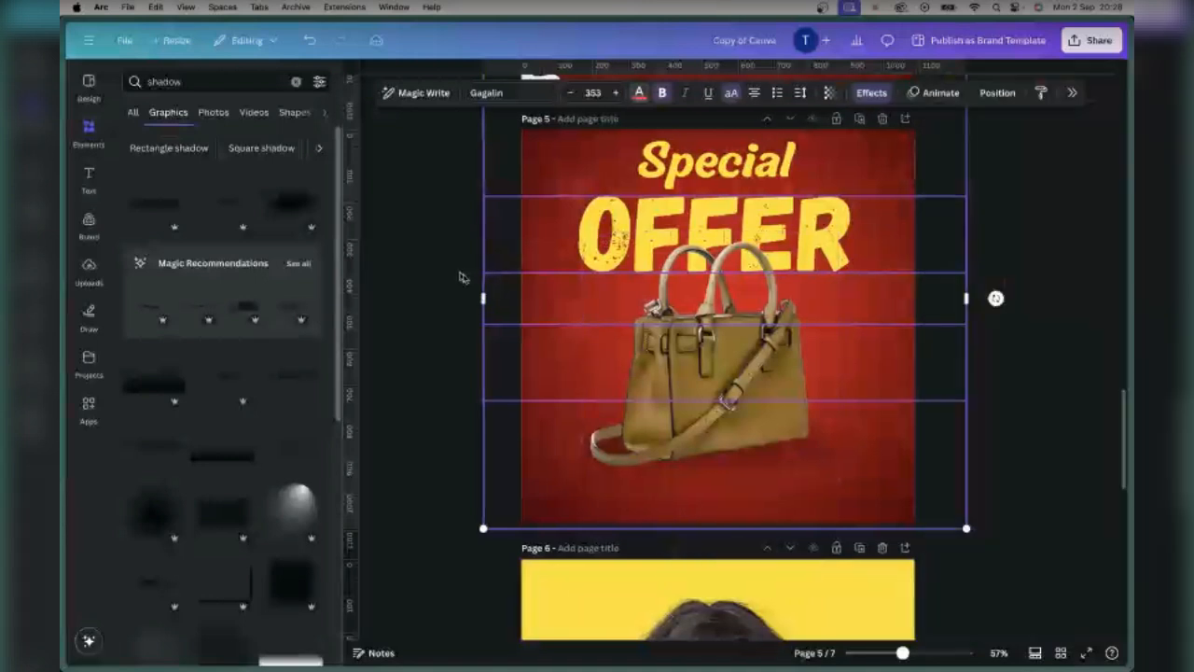
left_click(963, 406)
Step: Duplicate the "Special" text, place the copy over the handbag's lower-right corner, and replace its wording with "#5,000"
left_click(779, 174)
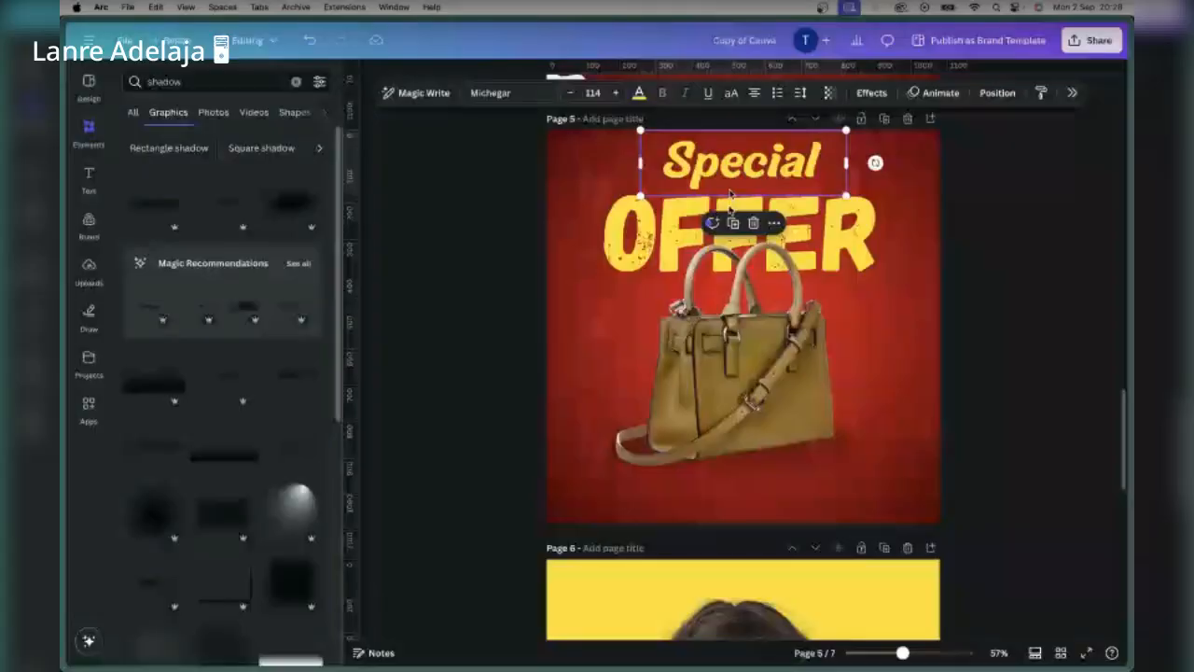
left_click_drag(745, 166, 829, 458)
double_click(829, 458)
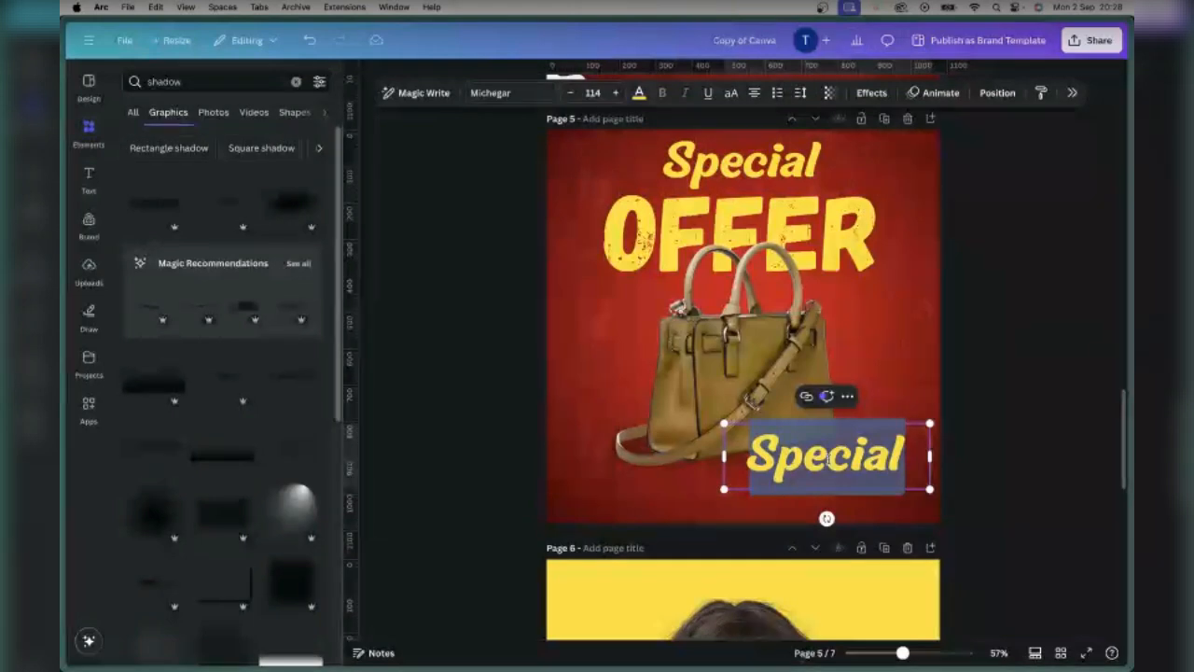
type("#")
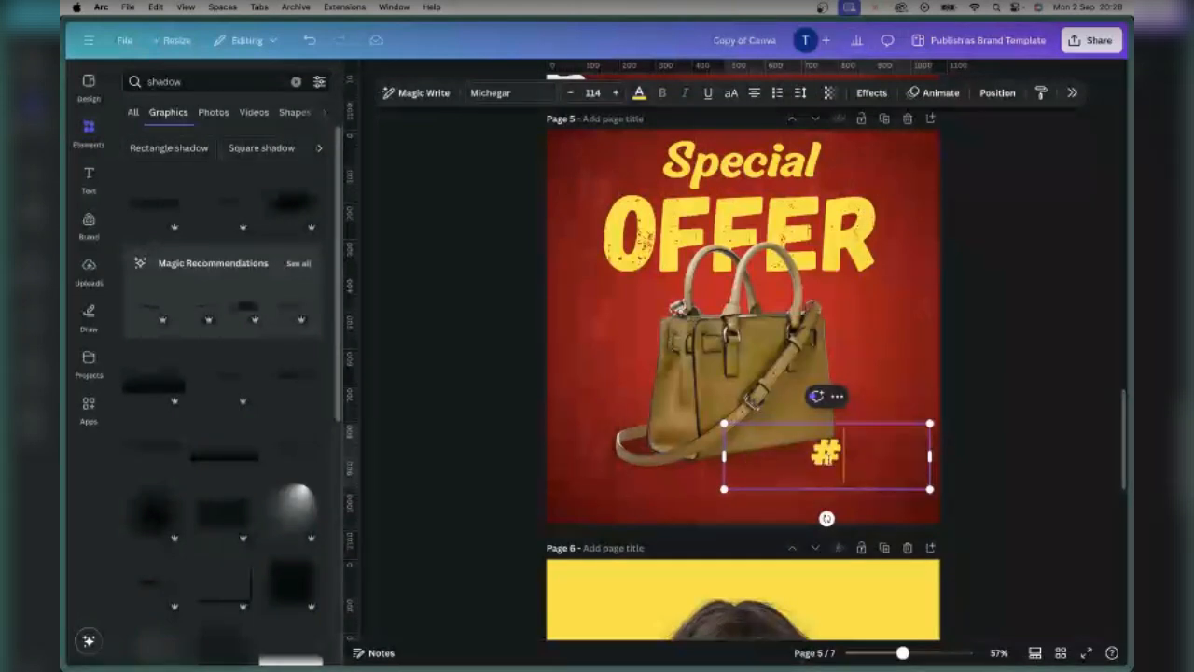
type("5,000")
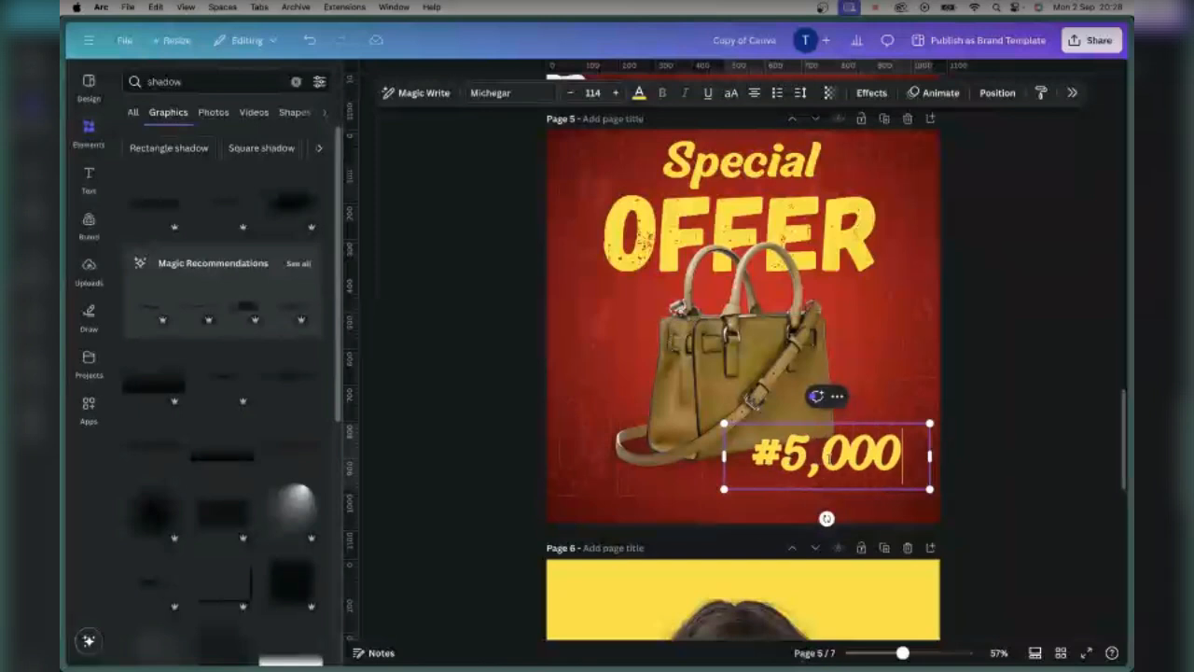
left_click(989, 343)
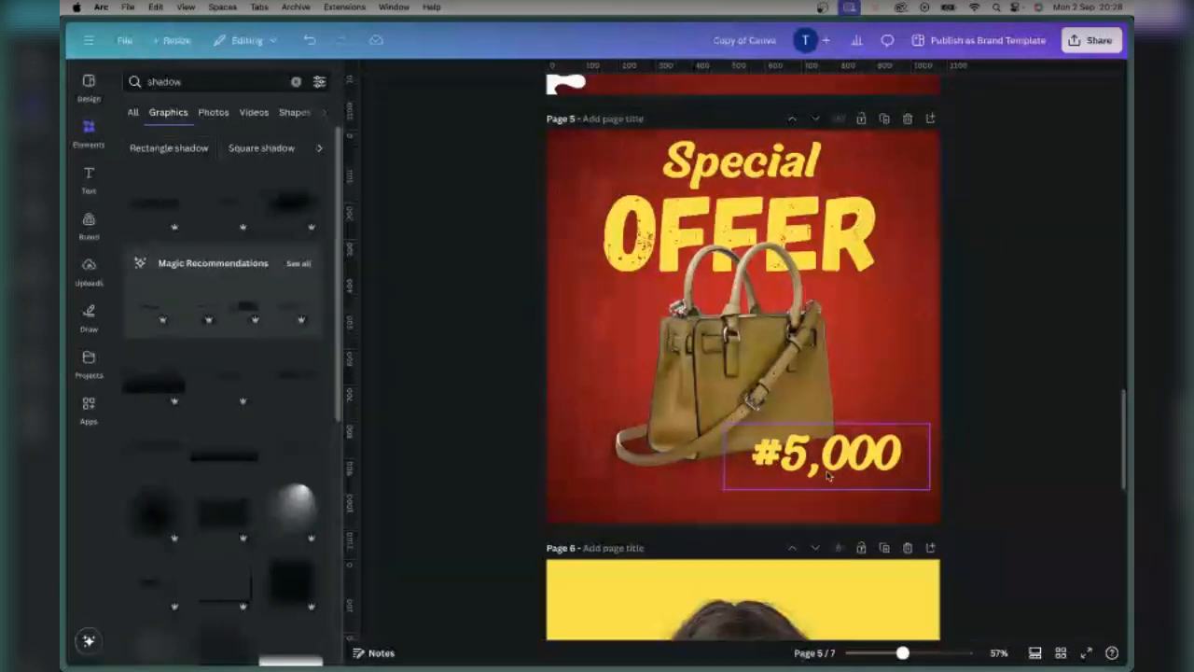
Step: Shift the "#5,000" price slightly inward from the flyer's right edge and recolour it white (#ffffff)
left_click_drag(827, 476, 819, 475)
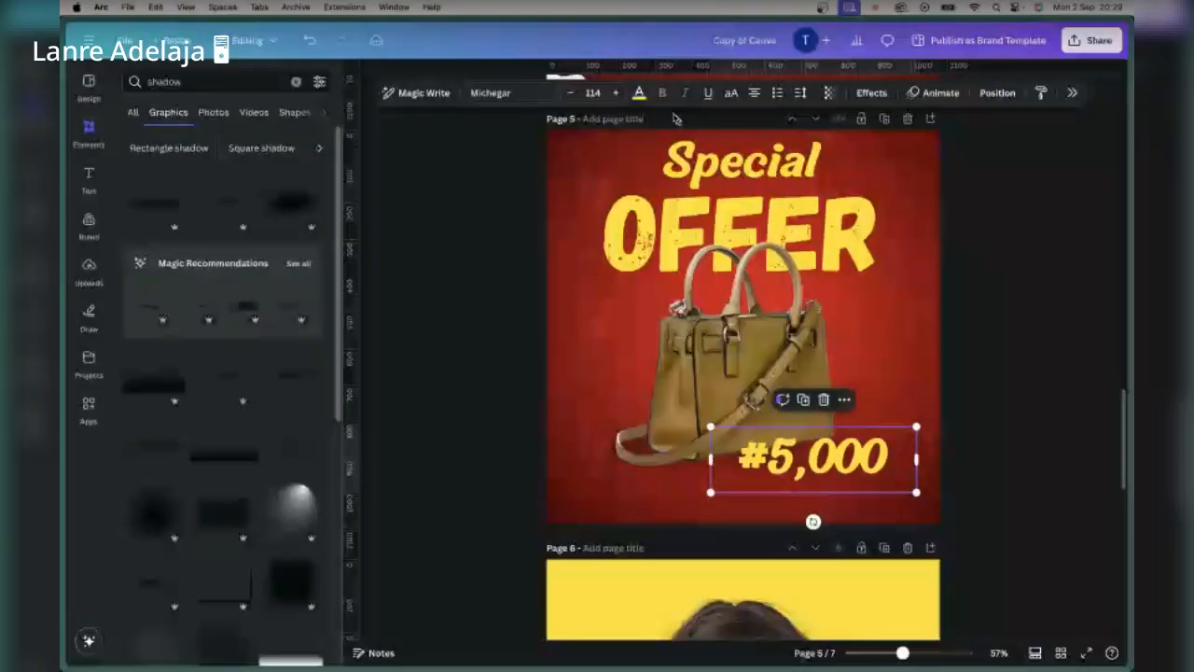
left_click(639, 92)
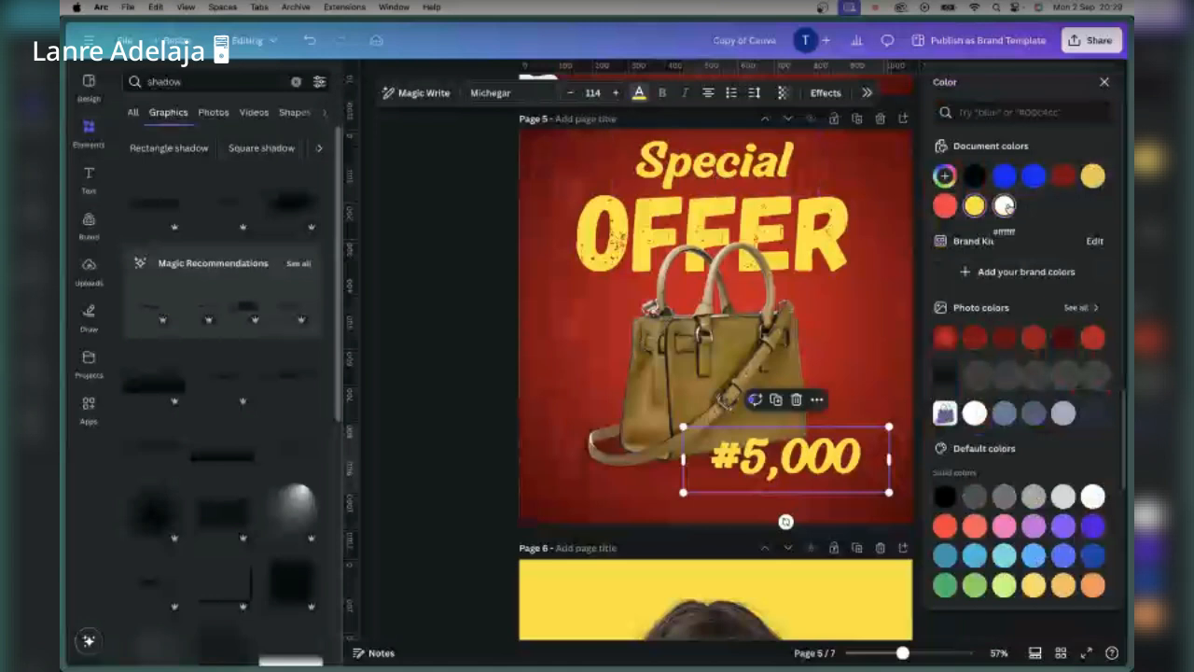
left_click(1004, 205)
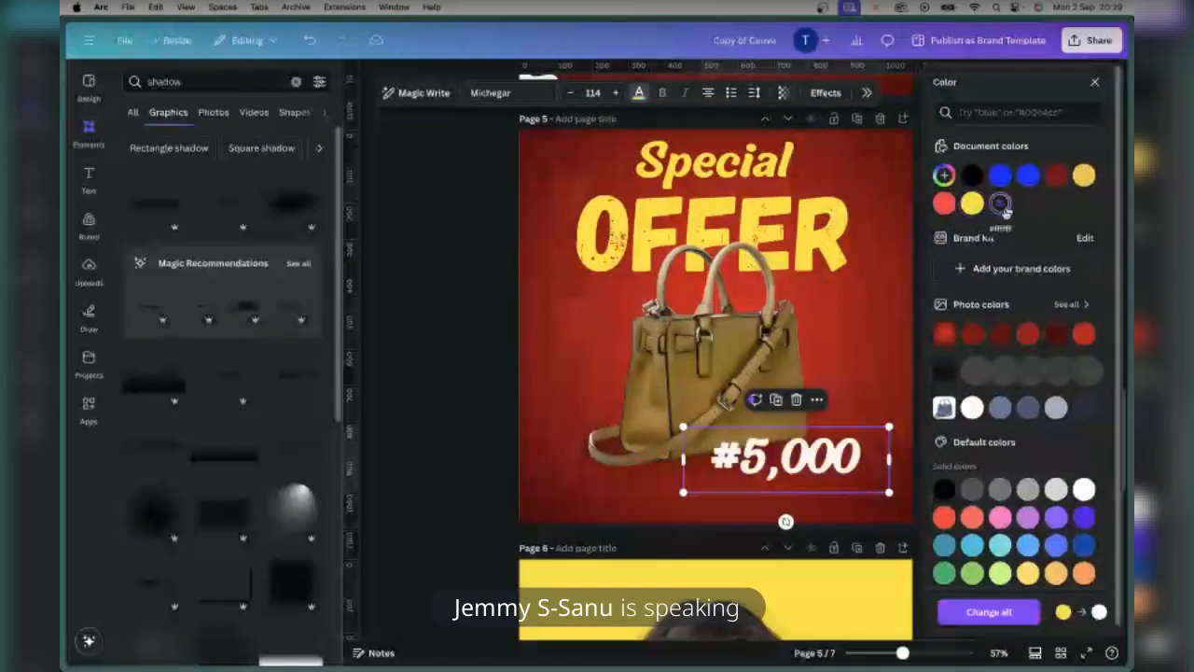
left_click(474, 326)
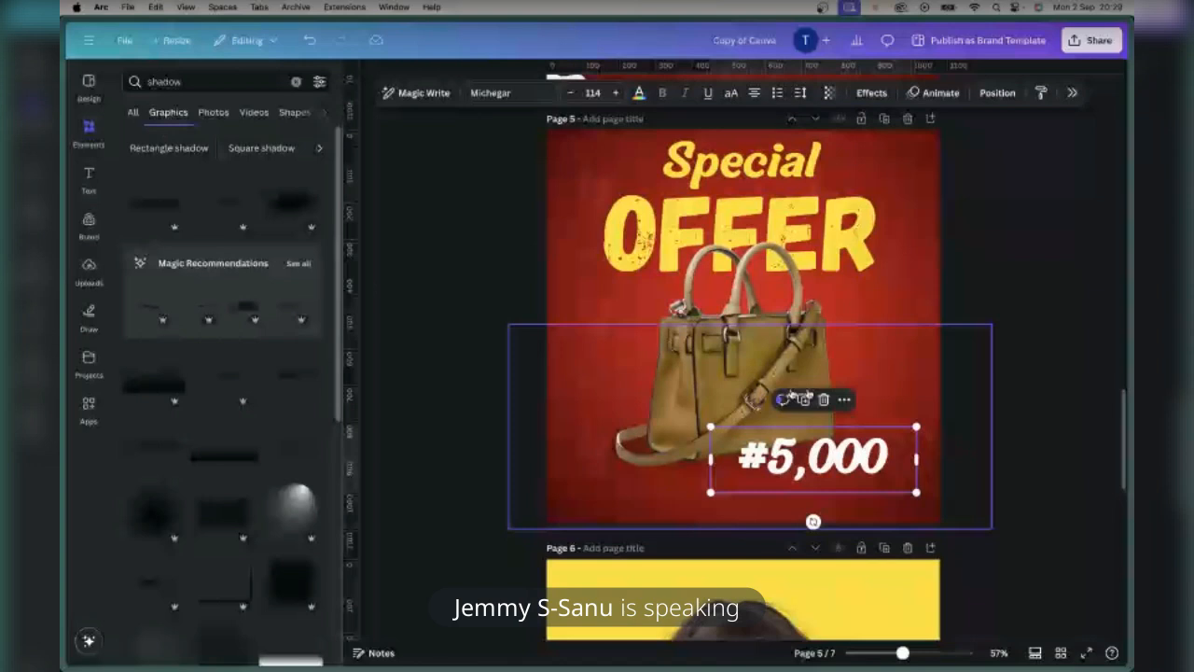
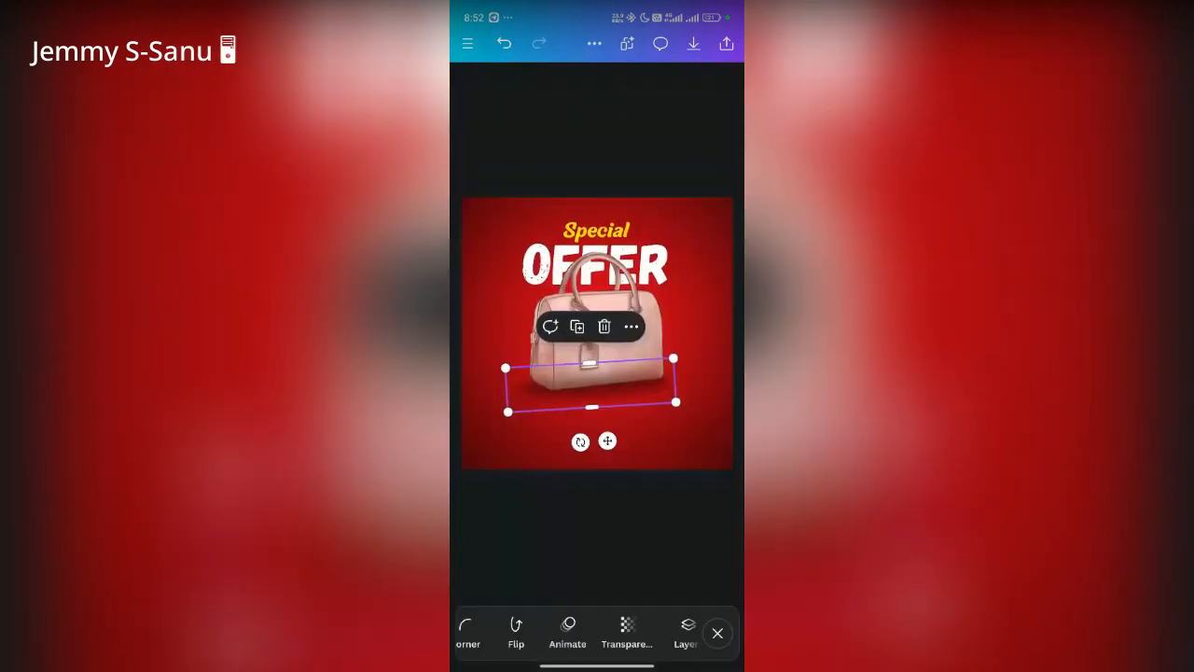
Step: Send the shadow beneath the pink handbag to the back of the mobile flyer design
left_click(573, 634)
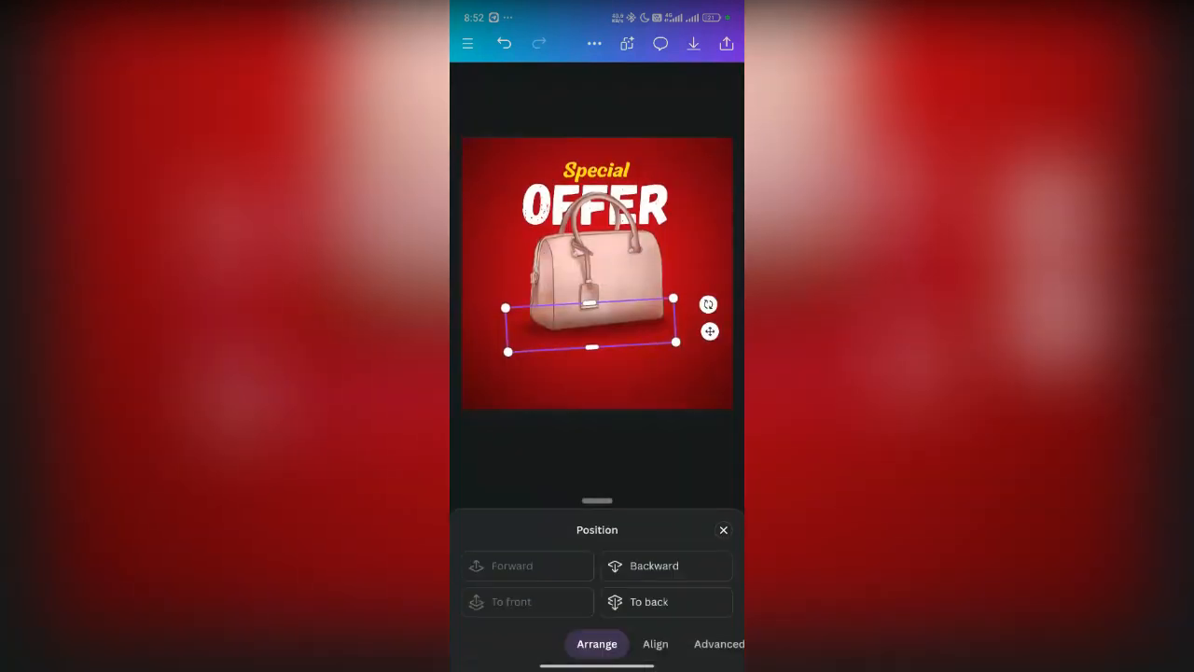
left_click(649, 600)
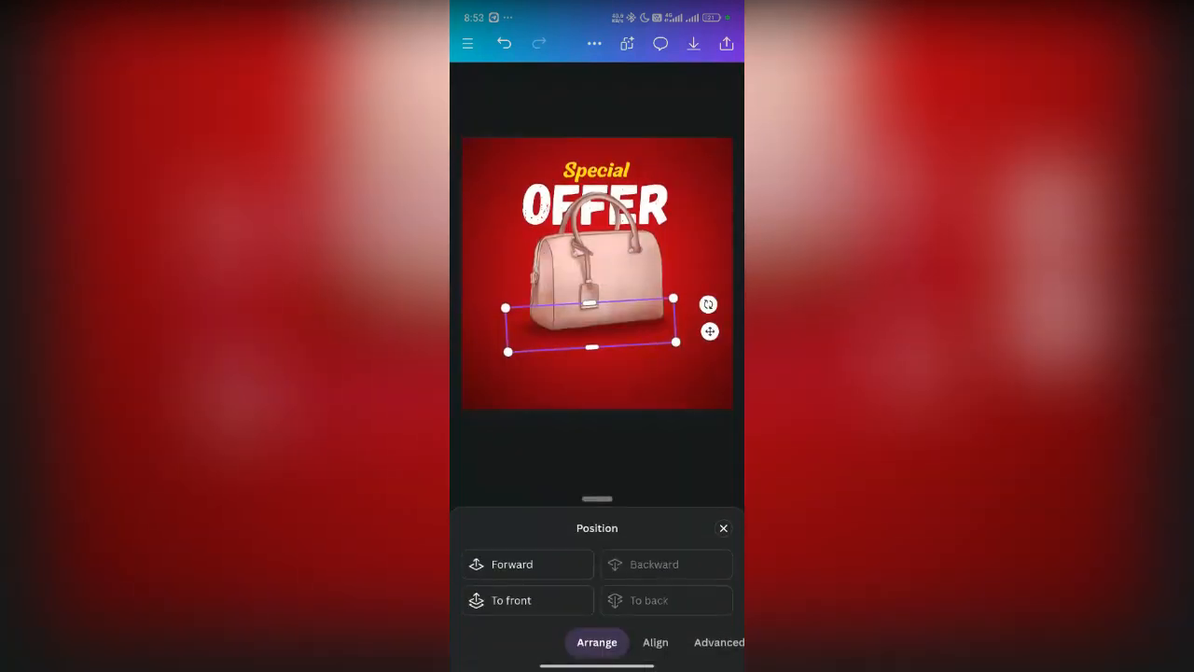
left_click(723, 528)
left_click(598, 541)
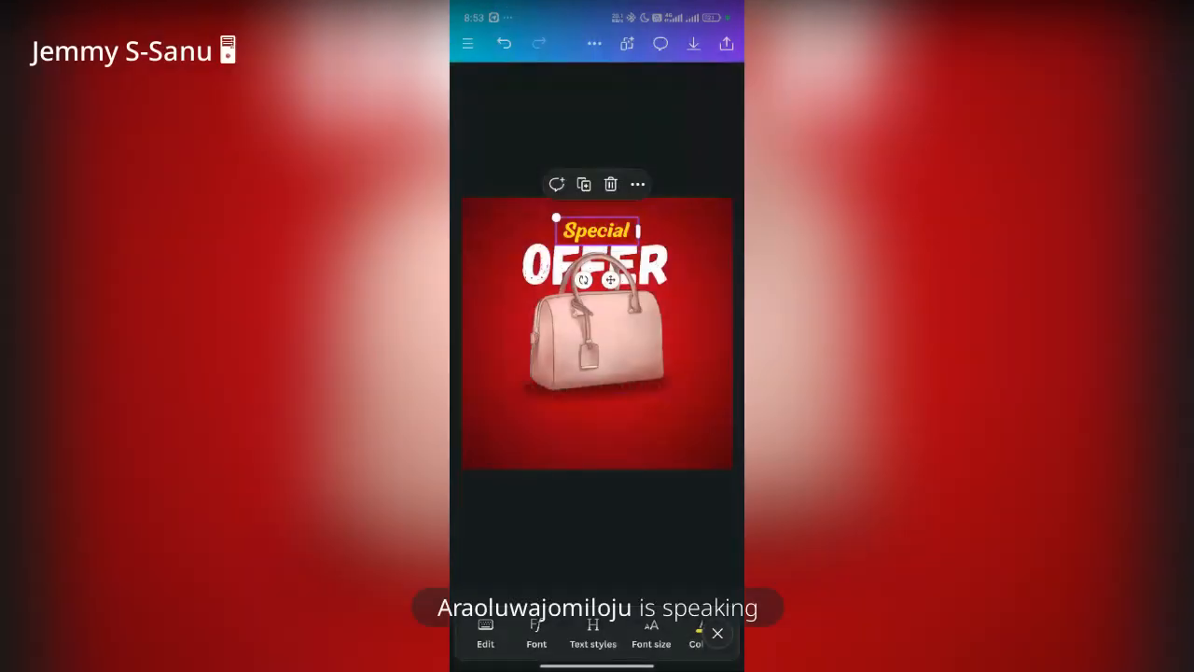
Step: Add an enlarged "#500" price below the pink handbag's right side, using a duplicate of the "Special" text
left_click(584, 184)
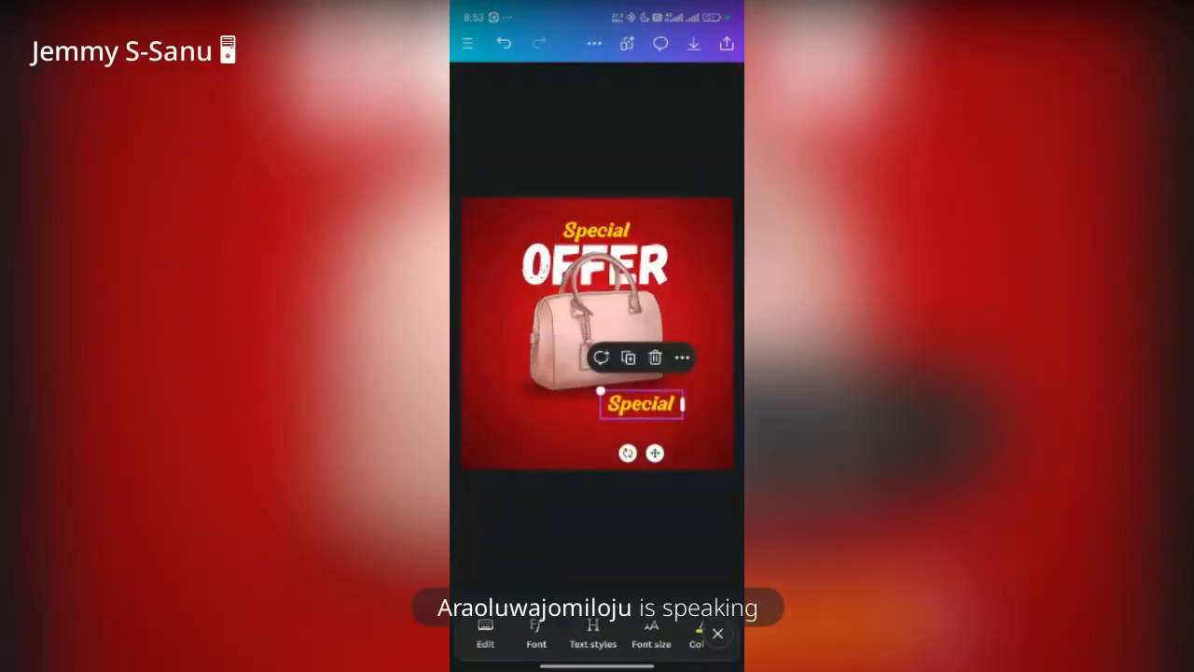
left_click(641, 404)
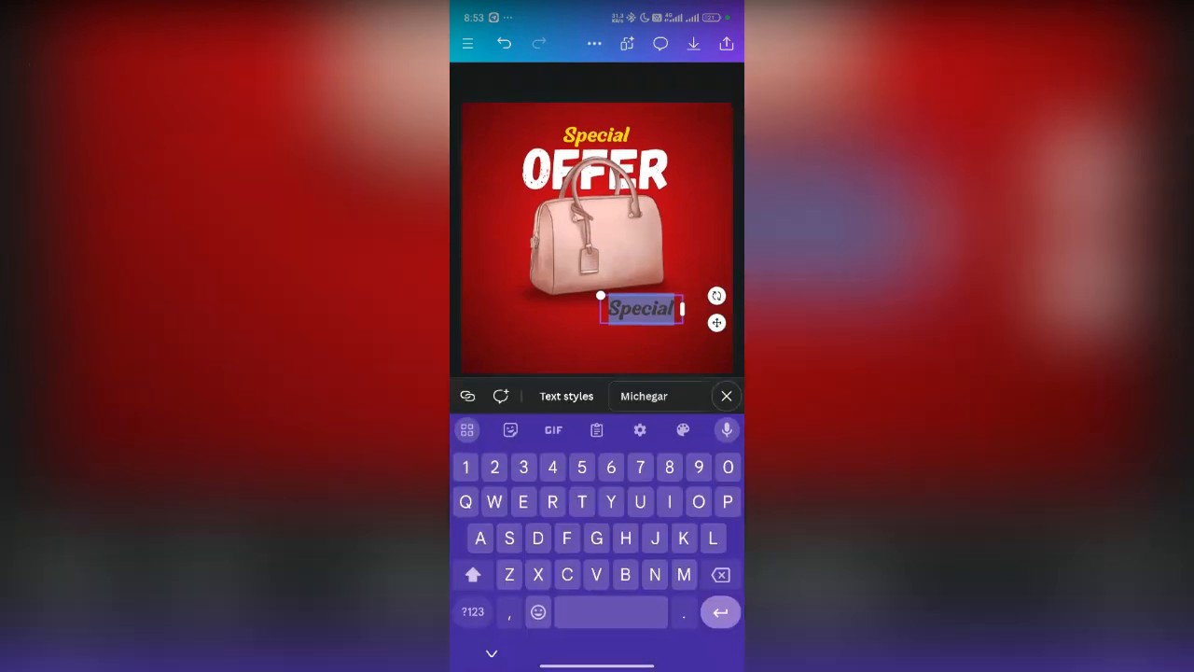
left_click(473, 612)
type("#500")
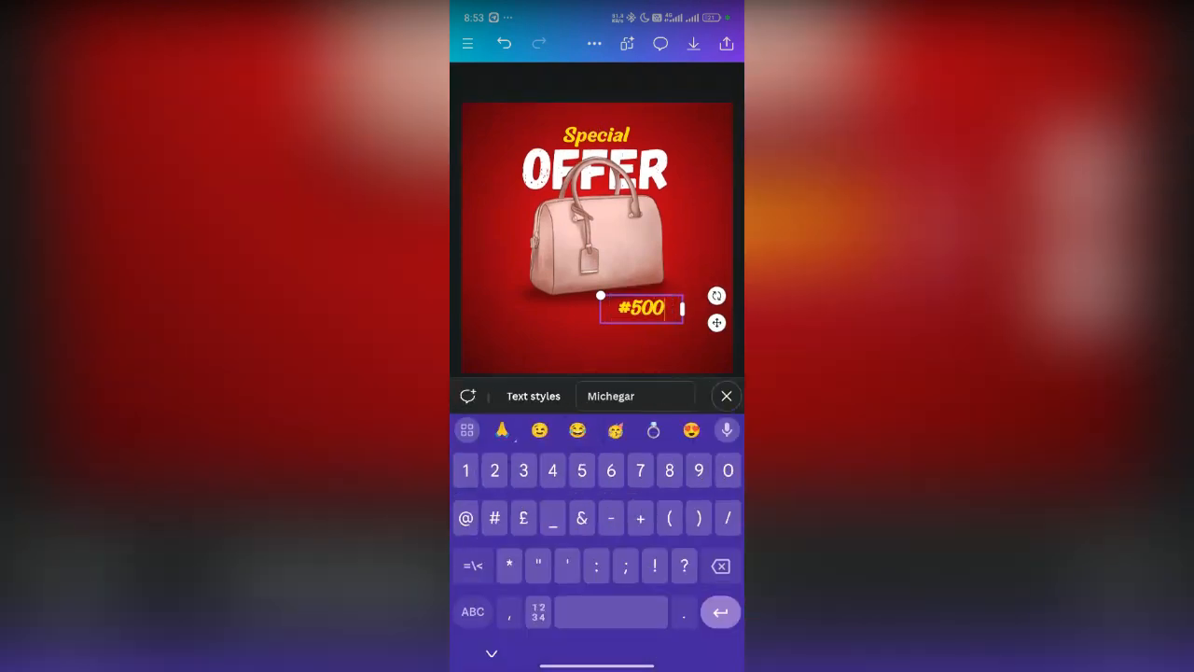
left_click(473, 612)
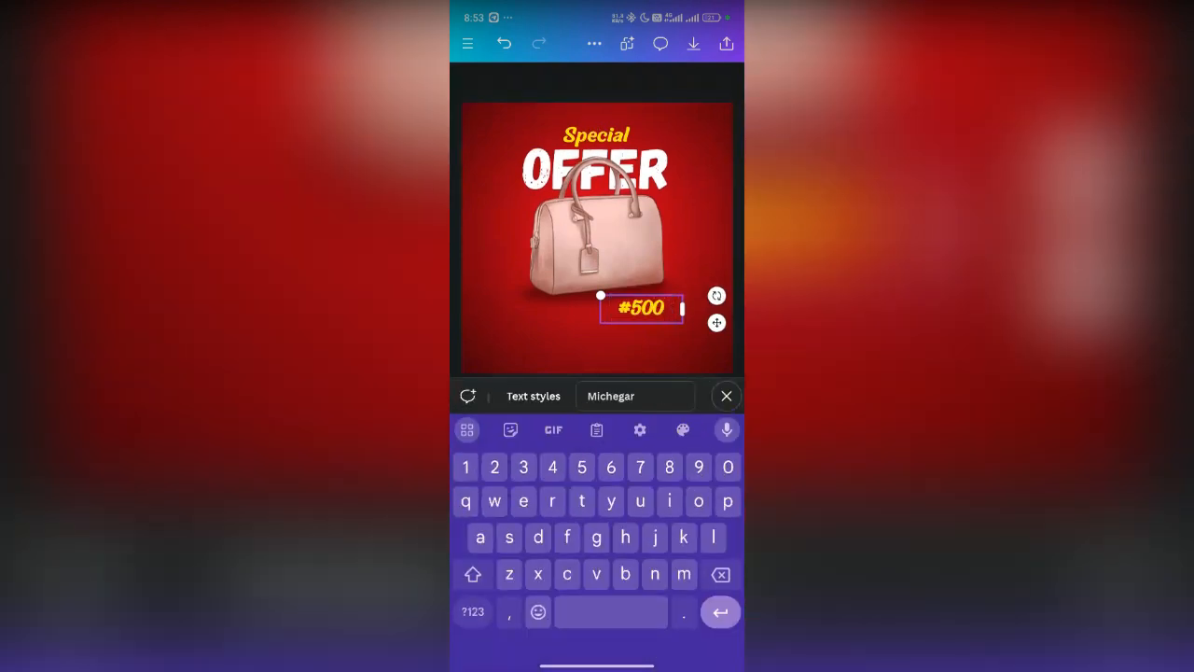
left_click(541, 341)
left_click(641, 403)
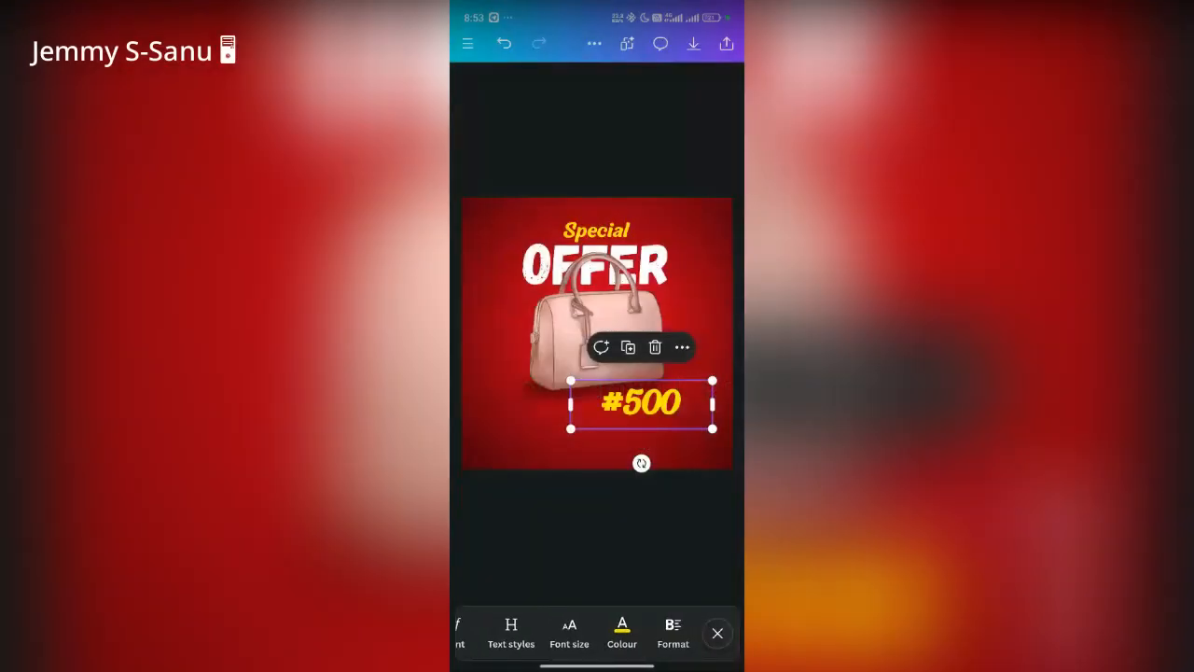
Step: Try recolouring the "#500" price text green
left_click(621, 631)
left_click(678, 582)
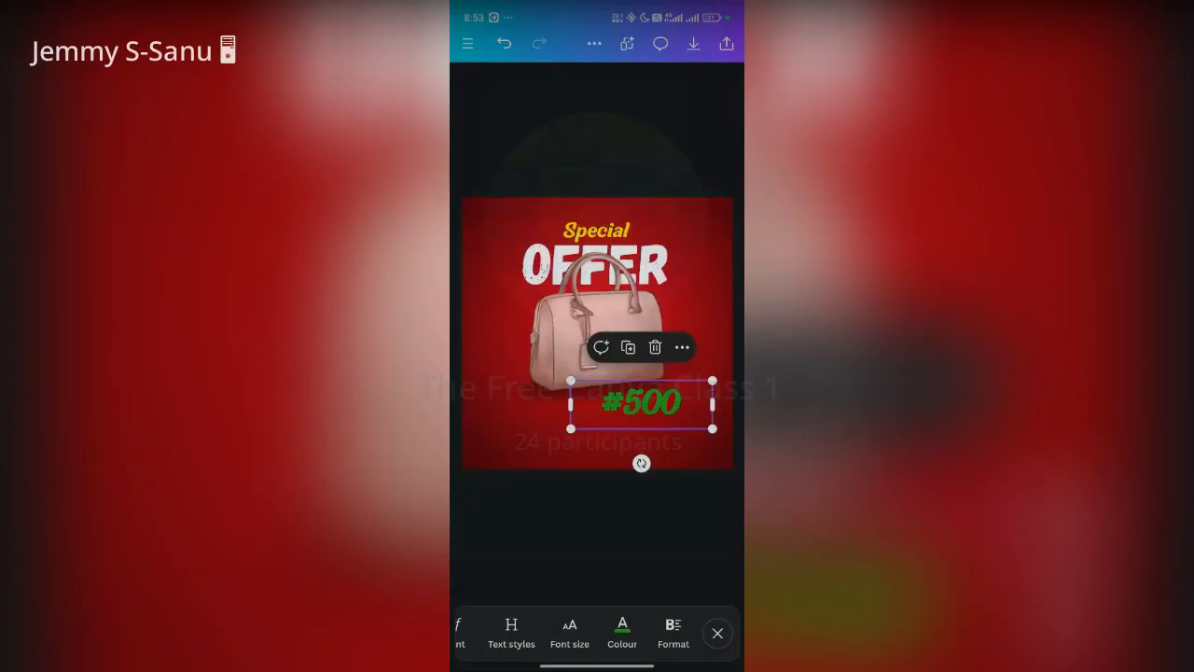
left_click(596, 230)
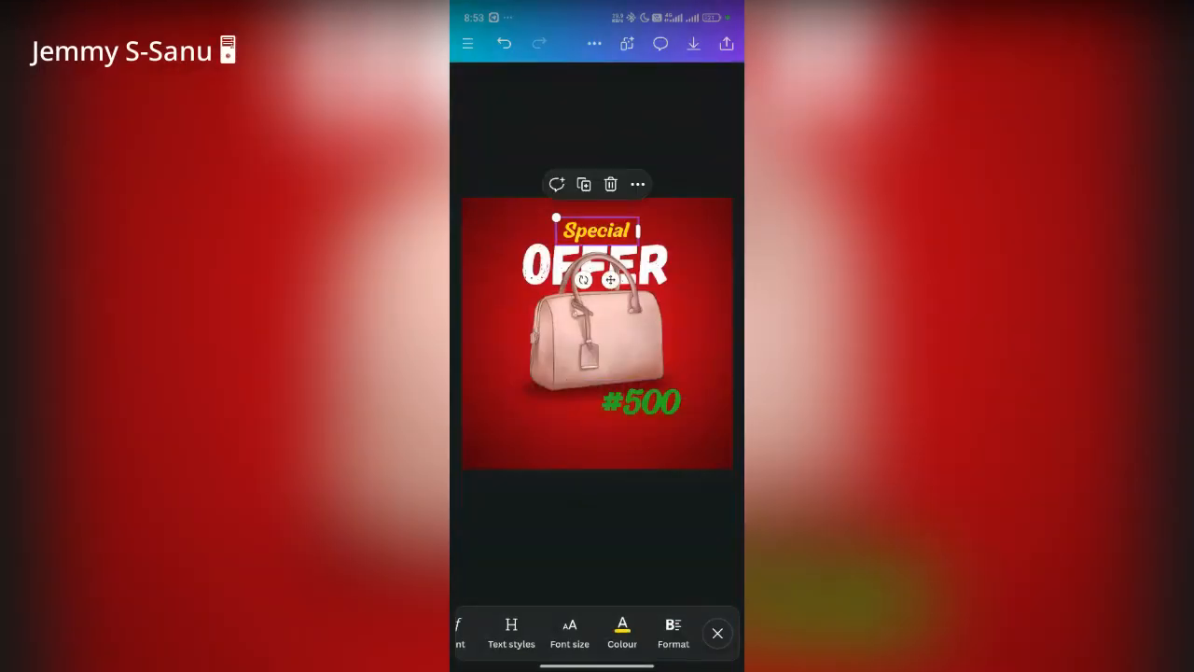
Step: Try copying the "#500" text's style onto the "OFFER" heading, and undo the style and green colour changes
left_click(641, 403)
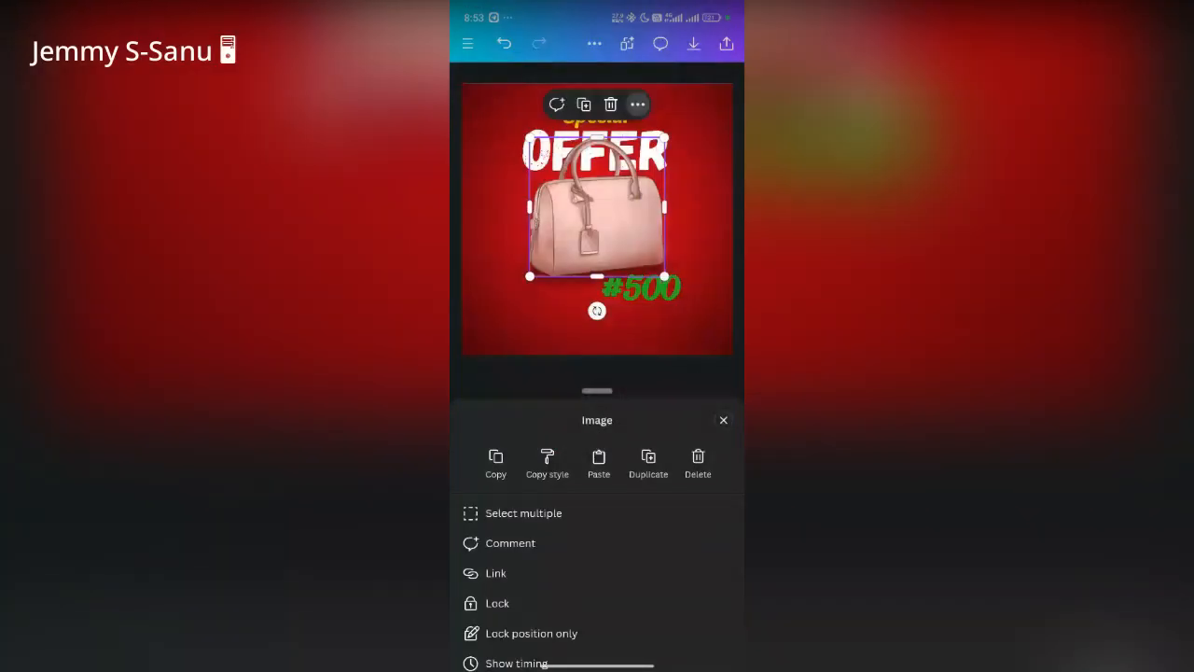
left_click(534, 152)
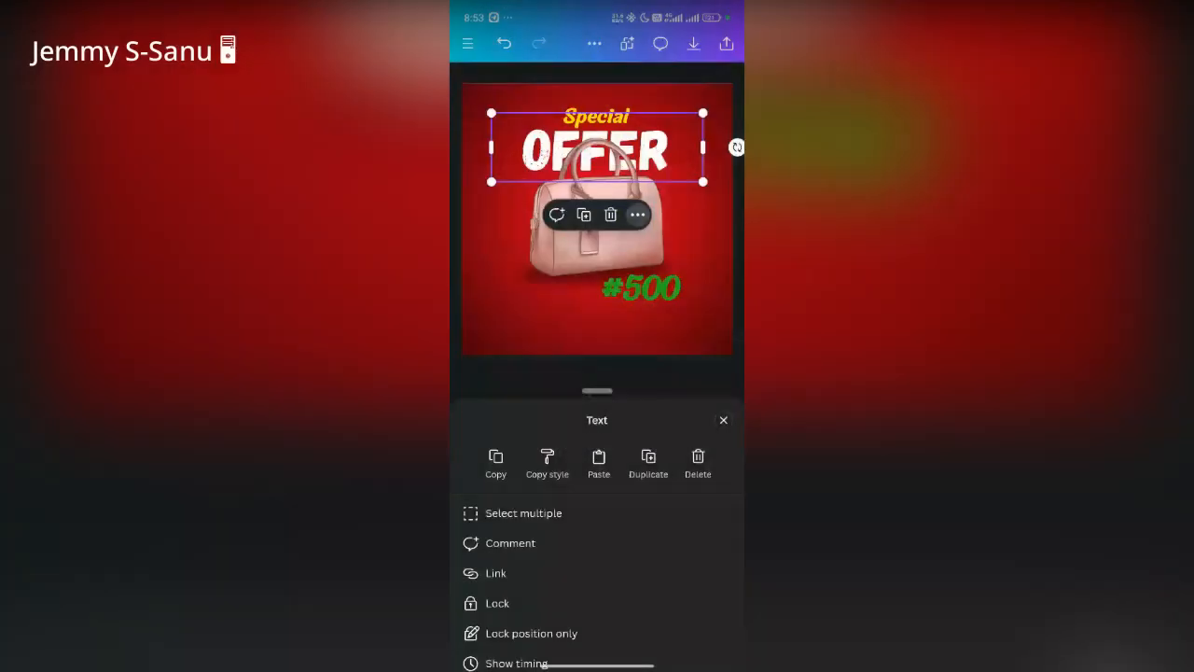
left_click(548, 463)
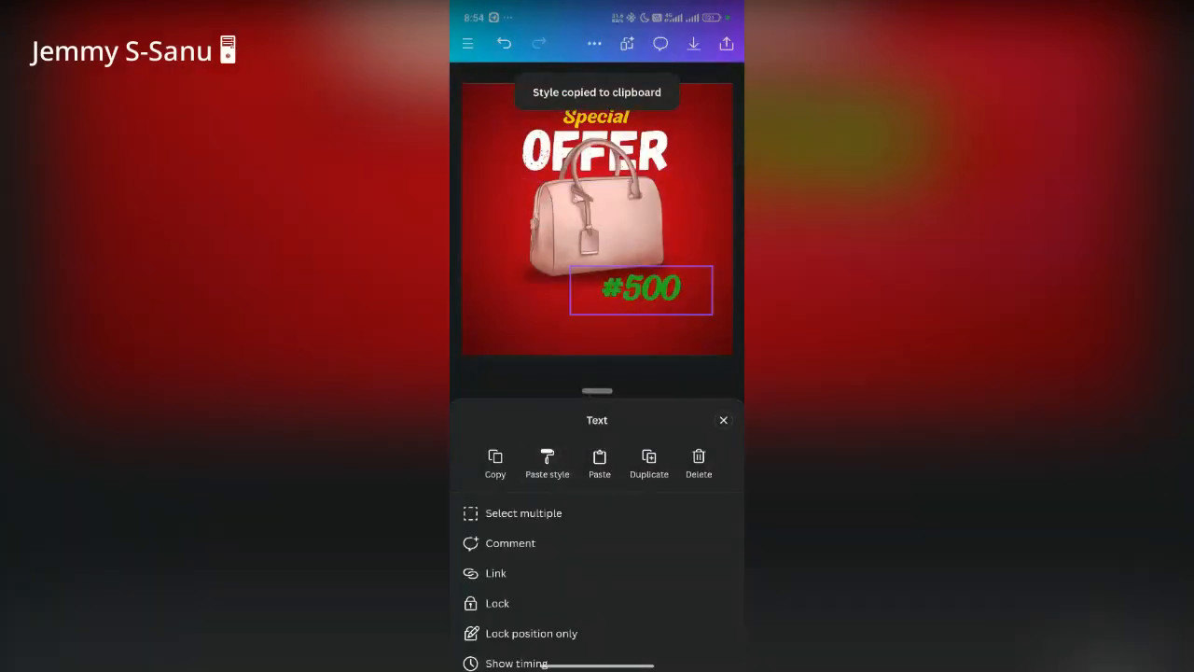
left_click(595, 151)
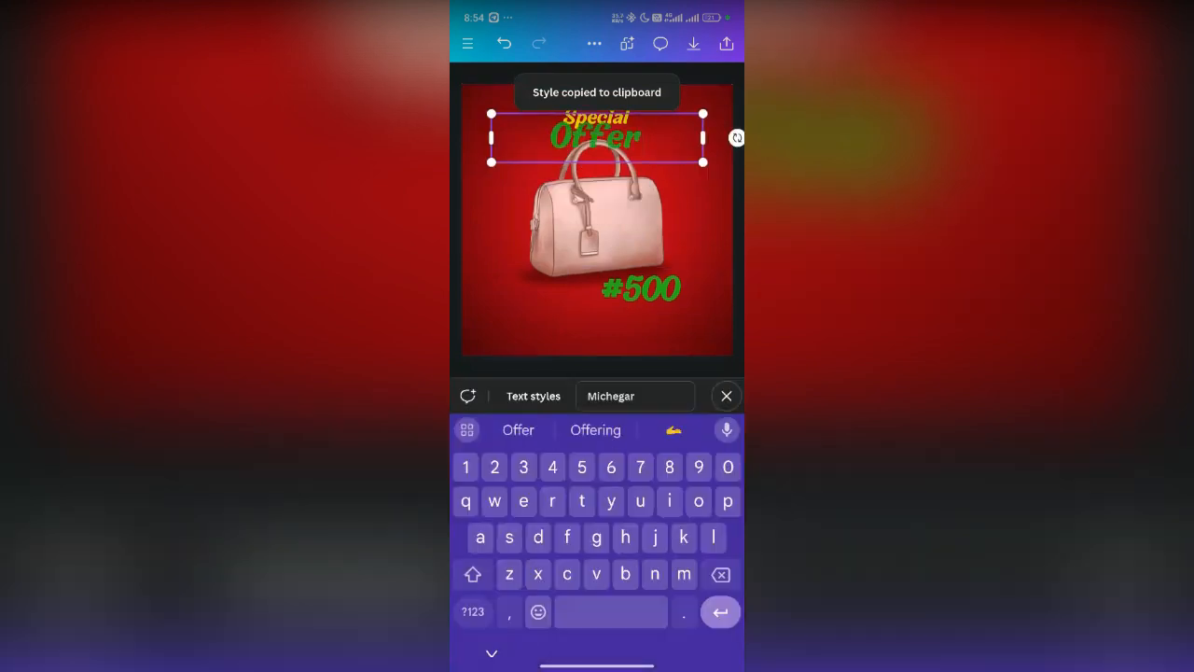
left_click(726, 396)
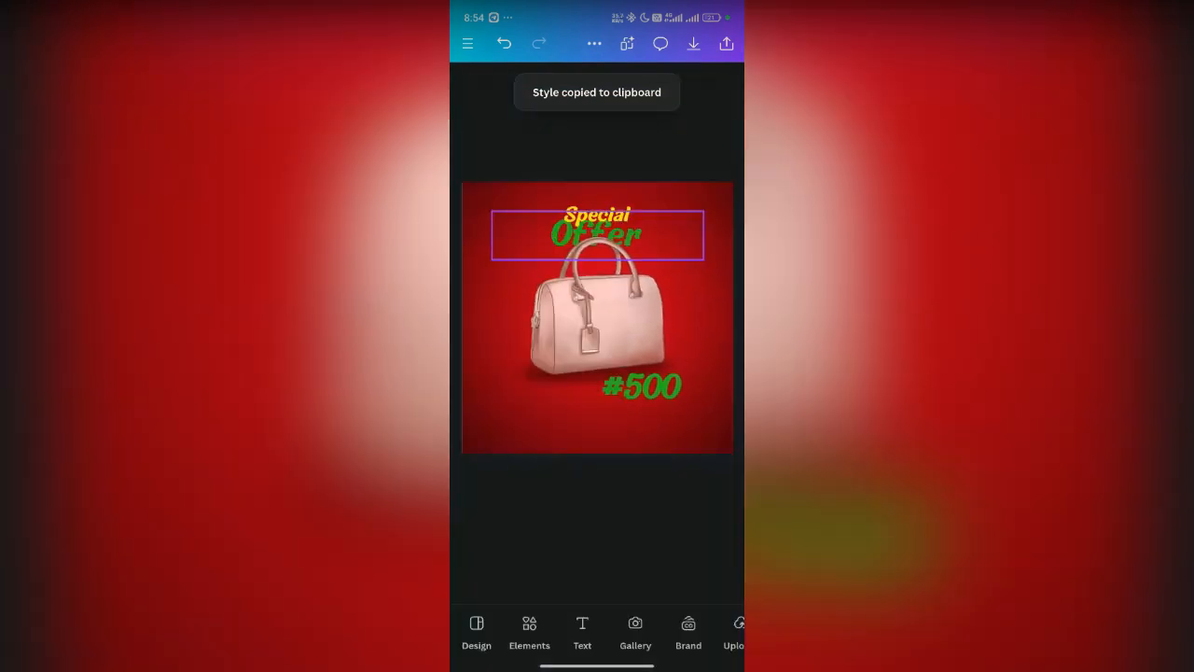
left_click(641, 403)
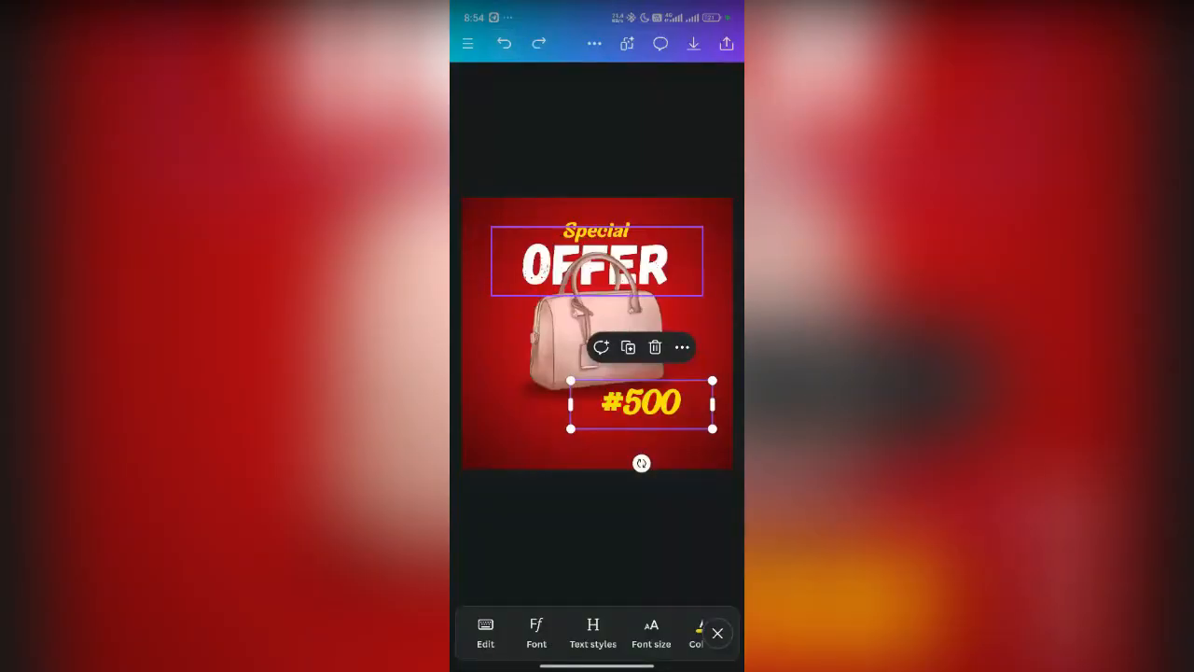
Step: Shrink the "#500" price text slightly below the pink handbag
mouse_move(712, 429)
left_mouse_down()
mouse_move(693, 419)
mouse_move(702, 426)
left_mouse_up()
left_click(597, 541)
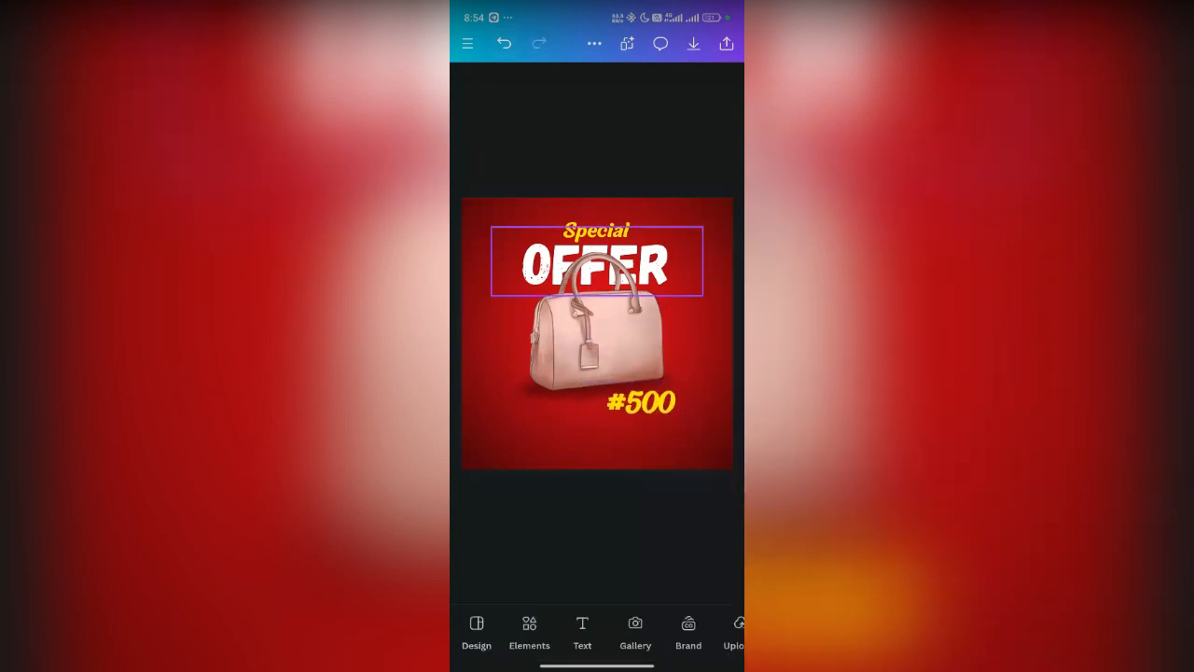
Step: Search the element graphics for "Tag"
left_click(529, 631)
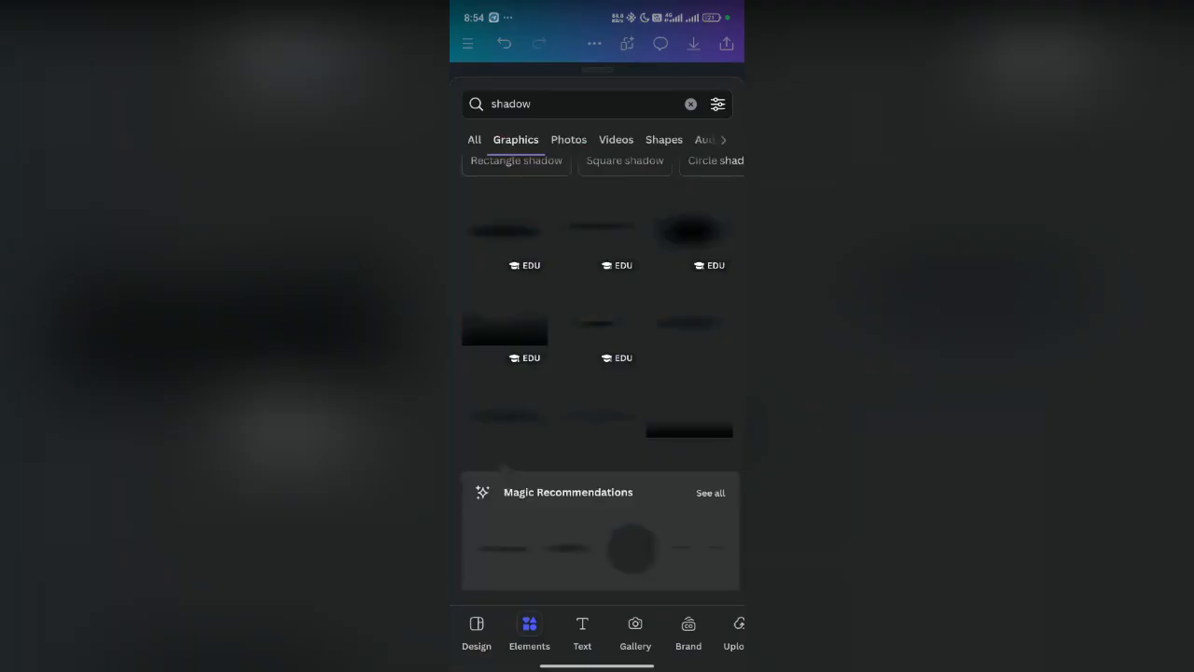
left_click(579, 104)
key("BackSpace")
key("BackSpace")
key("BackSpace")
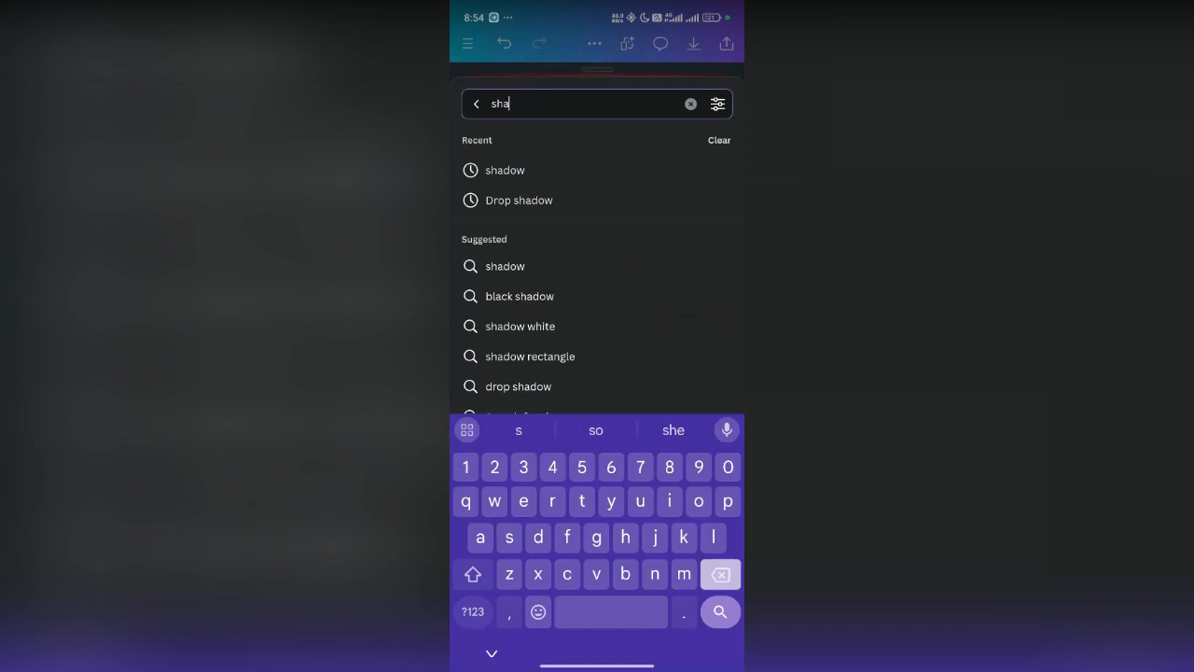
key("BackSpace")
key("BackSpace")
key("BackSpace")
type("Tag")
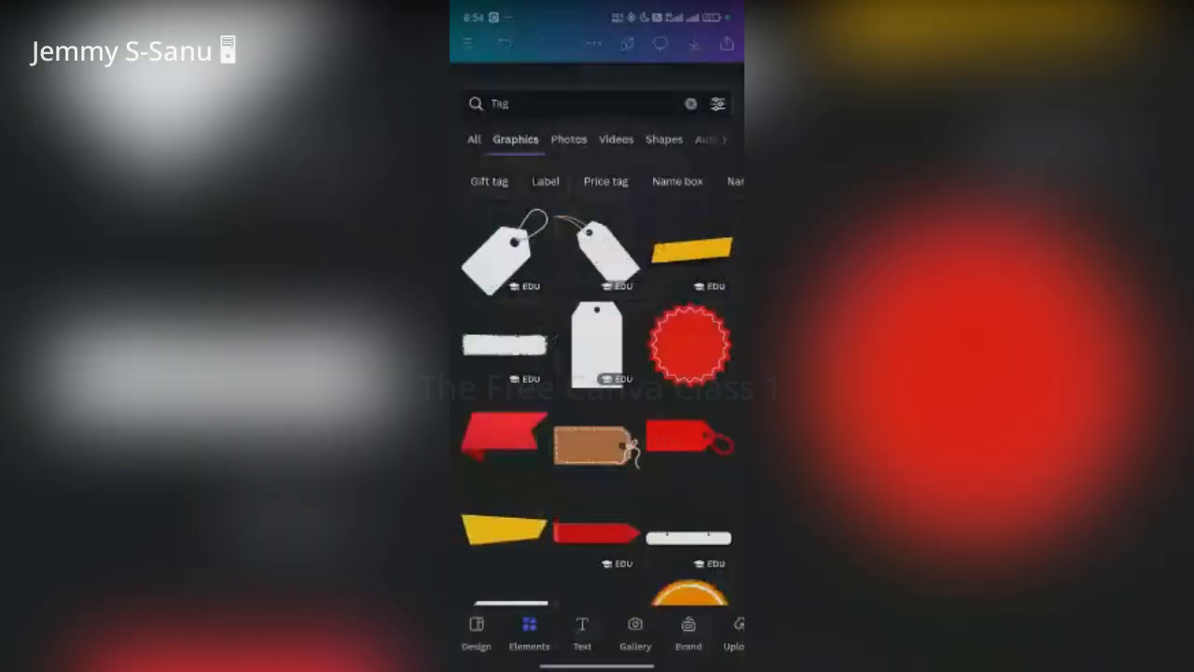
Step: Add the tilted white price tag with an orange string and place it over the pink handbag's right side
scroll(597, 374, "down", 3)
scroll(597, 373, "down", 5)
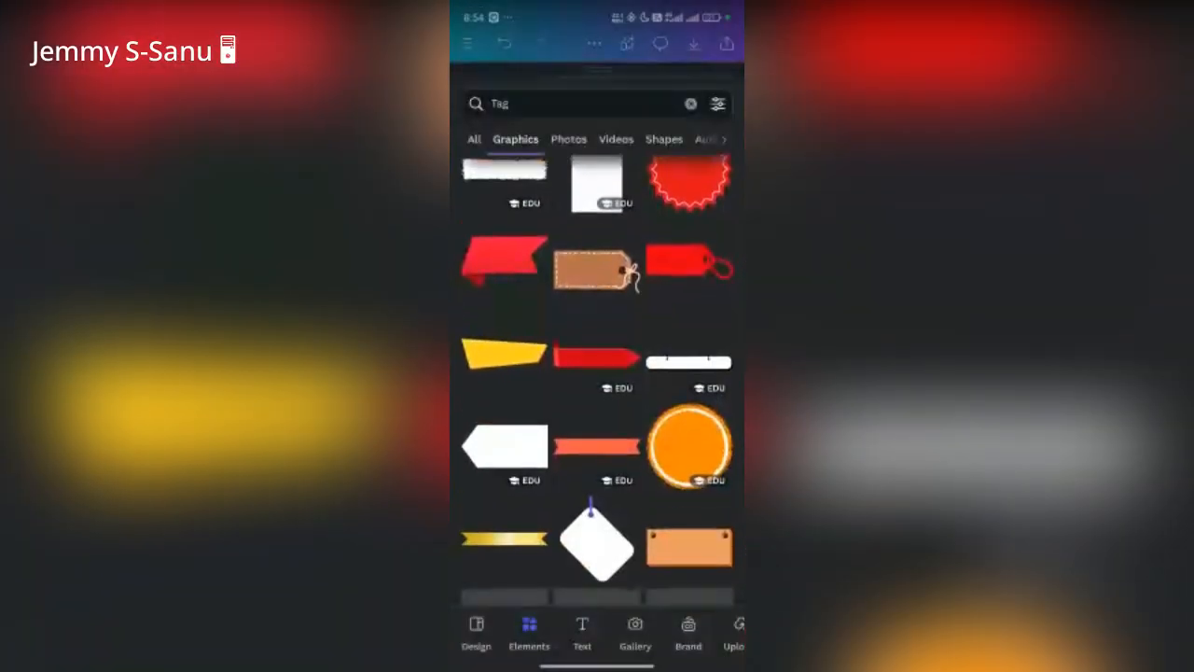
scroll(597, 373, "up", 5)
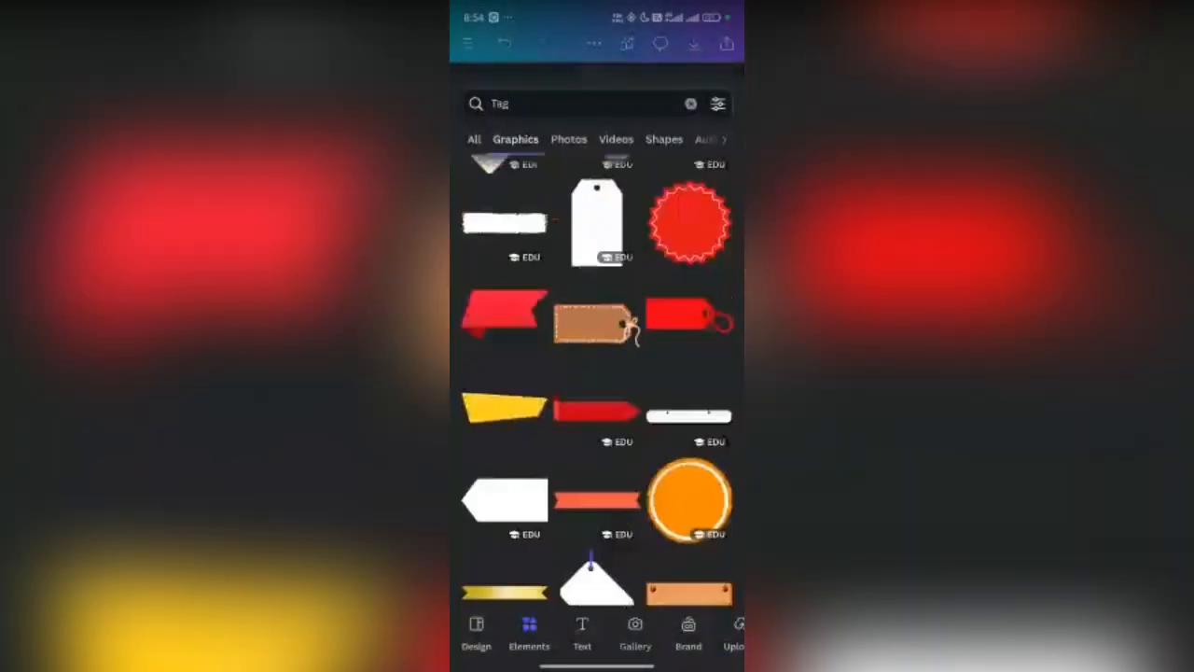
scroll(597, 373, "up", 3)
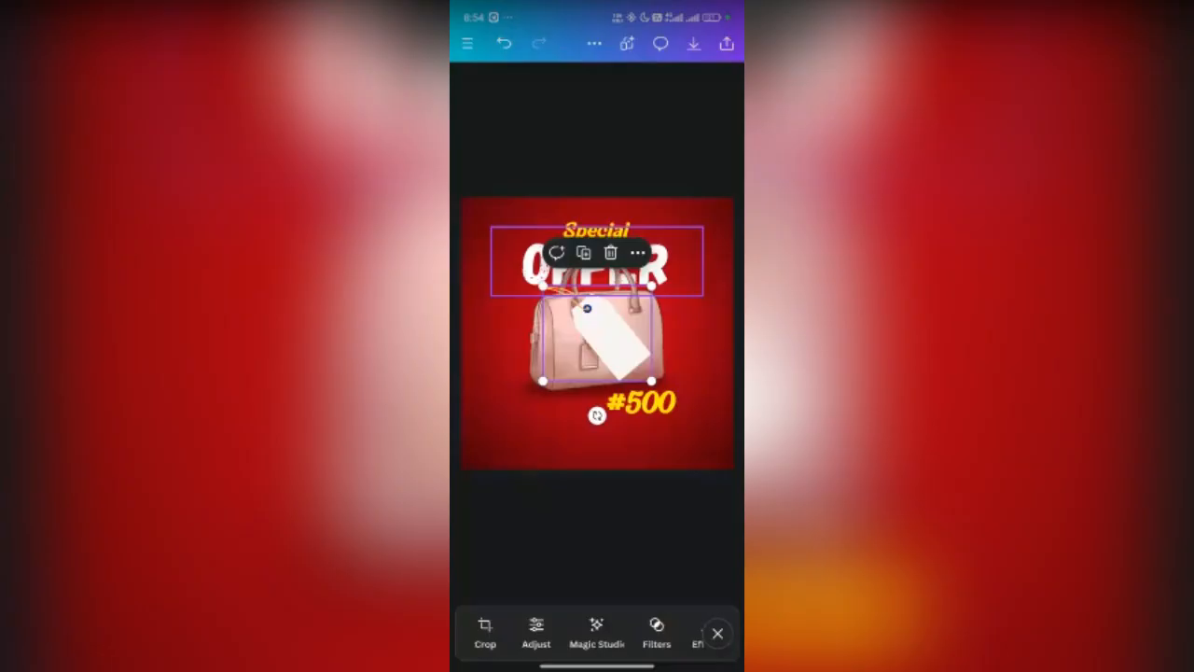
left_click_drag(602, 334, 645, 345)
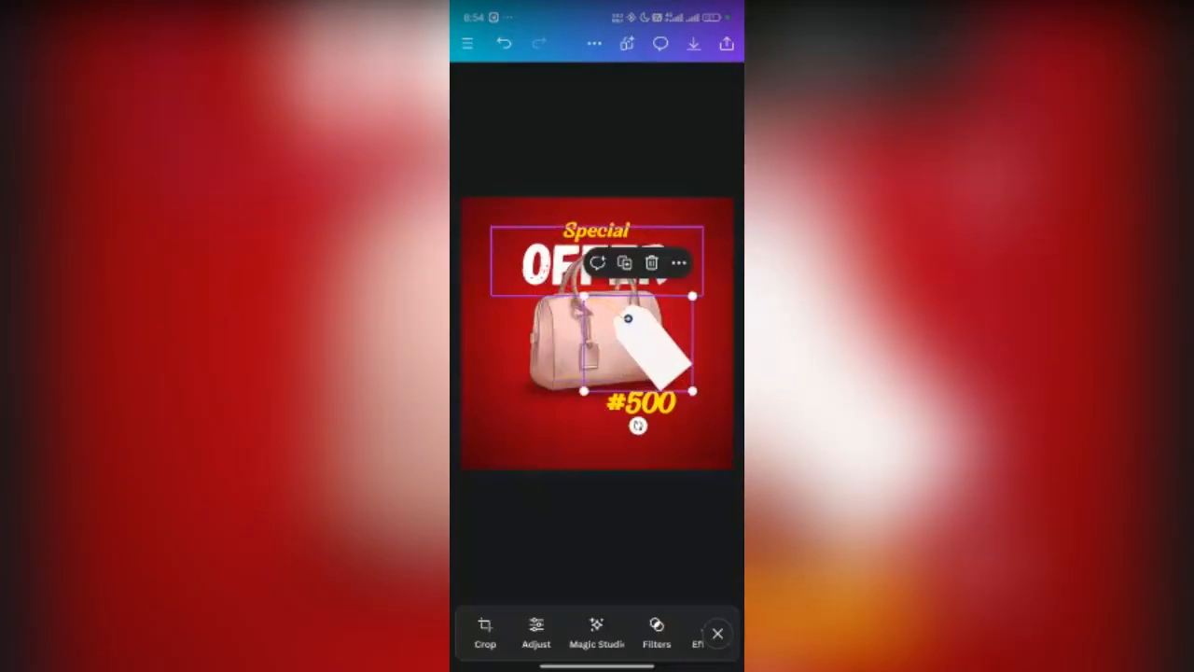
Step: Shrink the white tag and position it so its string hangs from the handbag's right handle, over the bag's right edge
scroll(653, 345, "up", 5)
scroll(621, 364, "up", 3)
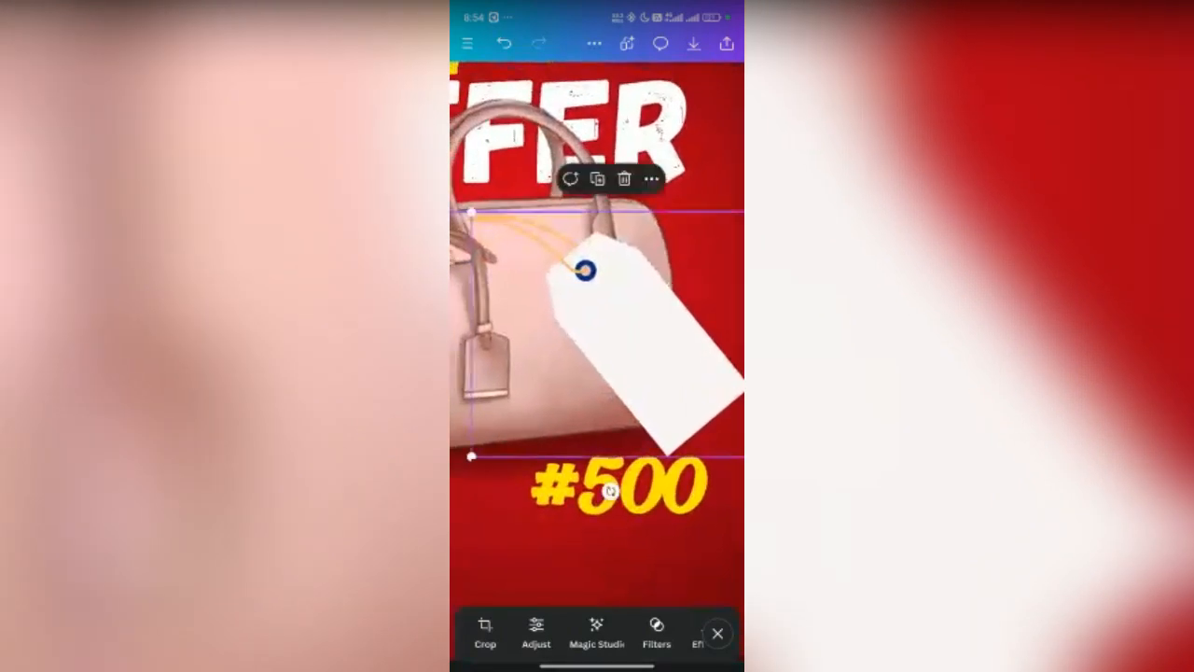
scroll(597, 345, "down", 3)
left_click_drag(713, 428, 677, 397)
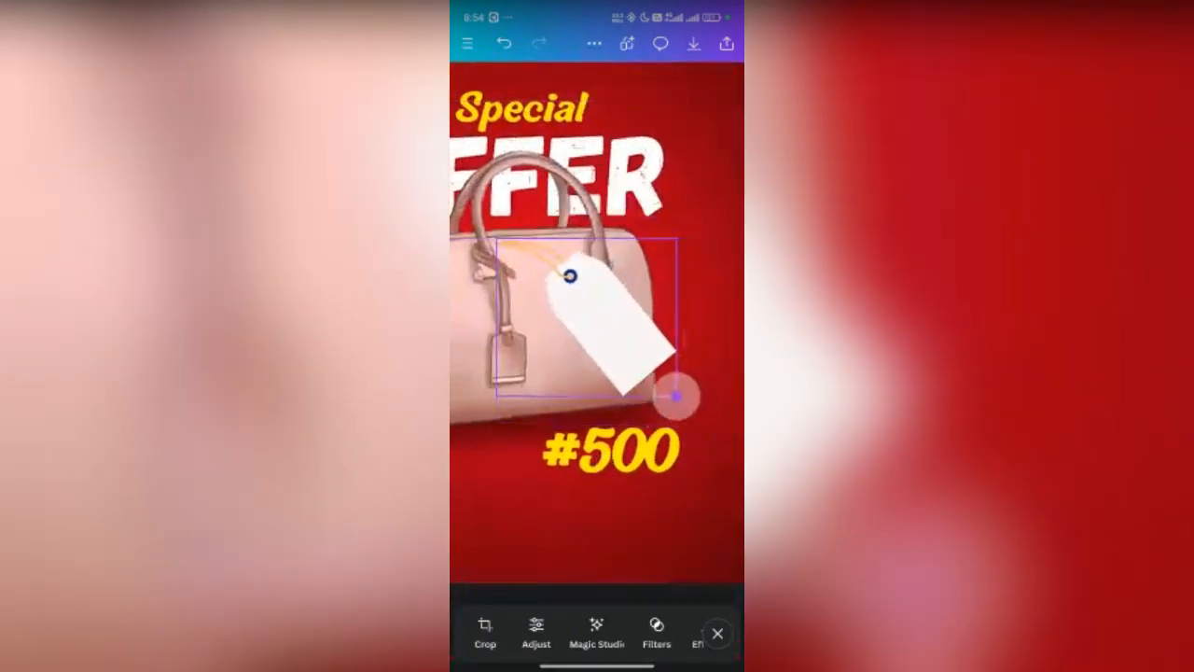
left_click_drag(620, 327, 690, 325)
scroll(609, 238, "up", 3)
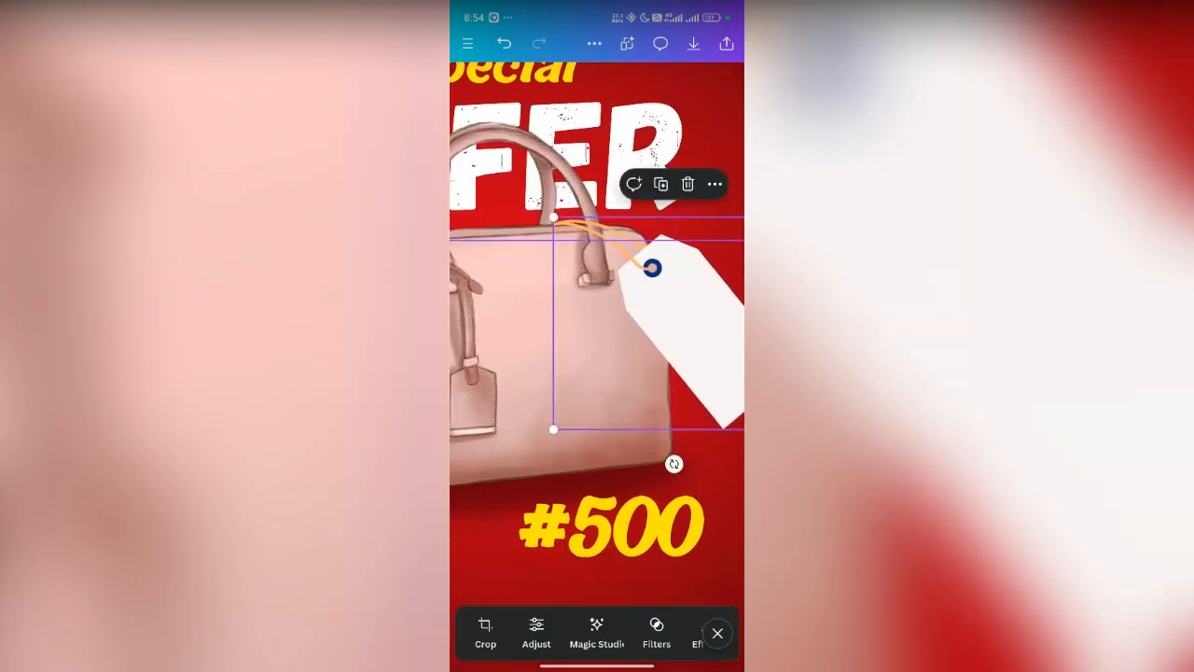
scroll(597, 336, "down", 5)
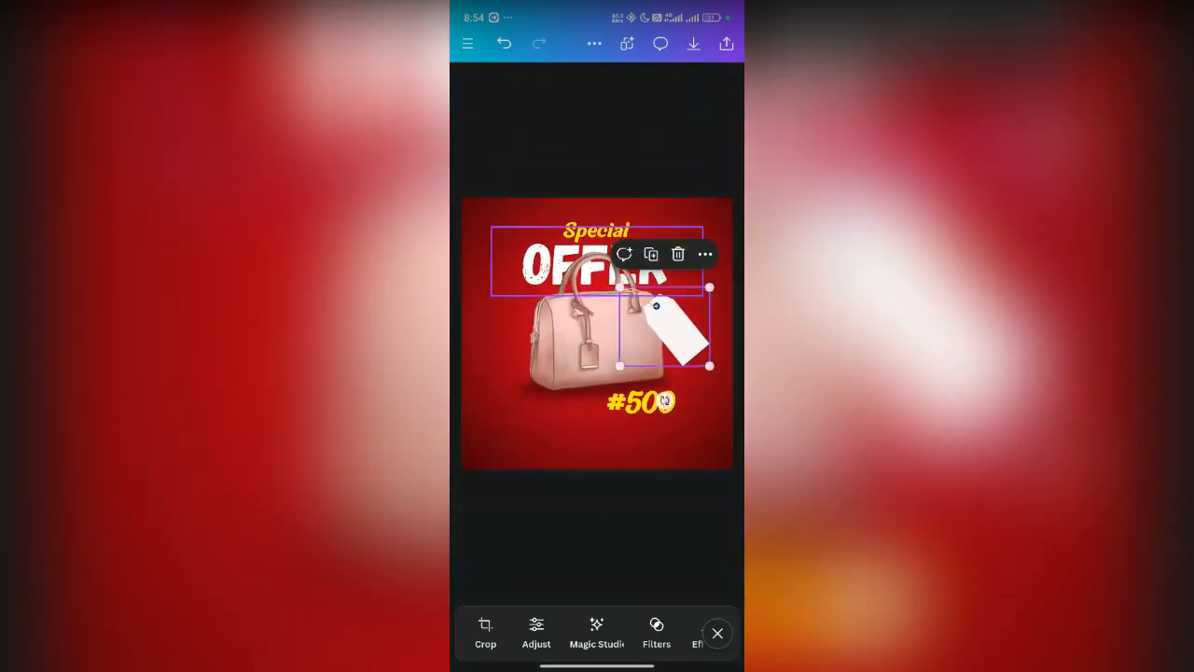
Step: Rotate the "#500" price to the white tag's slant and move it onto the tag
left_click(665, 401)
left_click_drag(628, 459, 599, 441)
left_click_drag(643, 402, 682, 340)
scroll(597, 633, "right", 1)
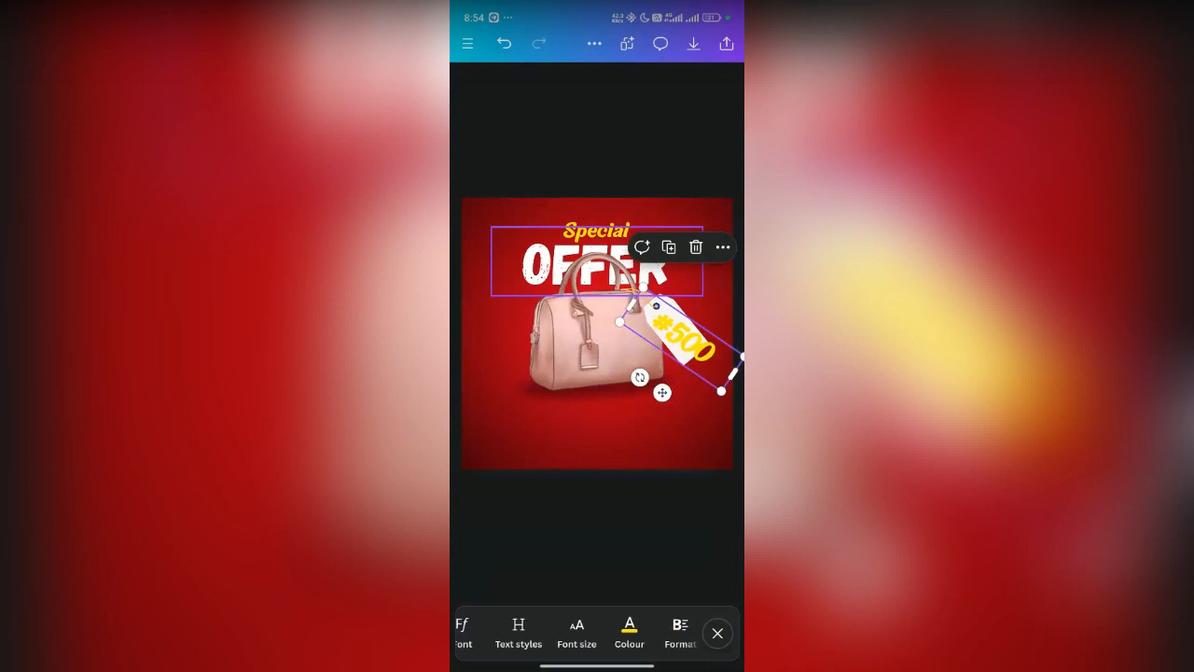
Step: Recolour the "#500" price black and shrink it to fit inside the white tag
left_click(629, 633)
left_click(576, 582)
left_click_drag(721, 390, 638, 359)
left_click_drag(667, 304, 664, 296)
left_click_drag(721, 363, 665, 294)
left_click(718, 633)
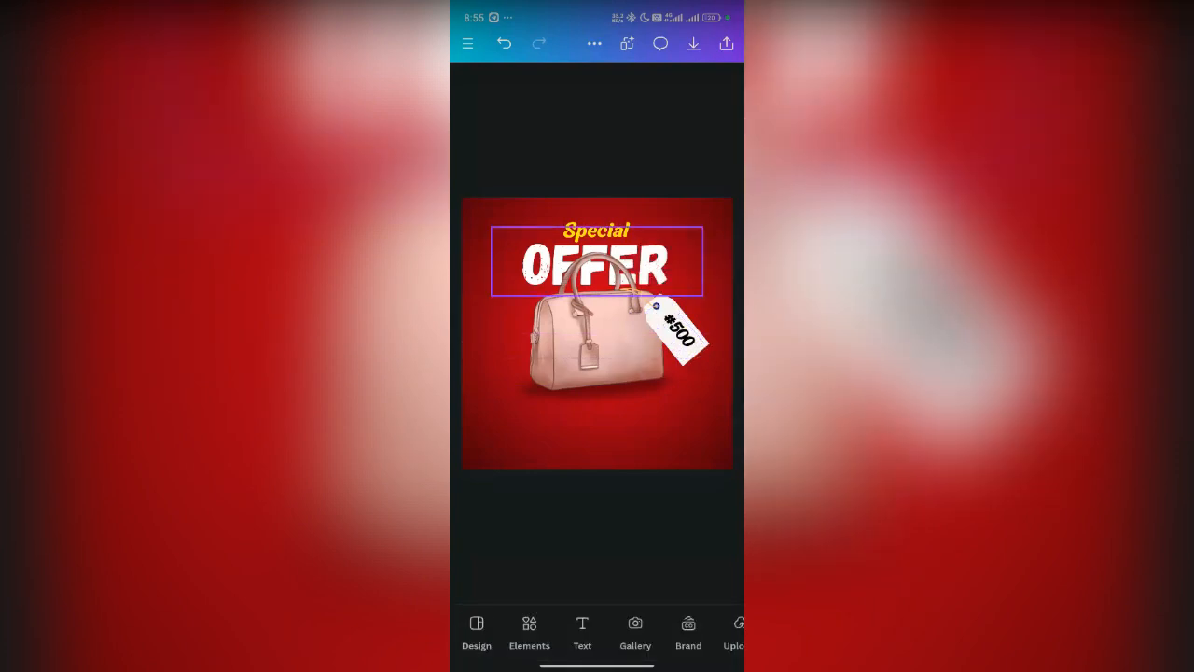
left_click(679, 331)
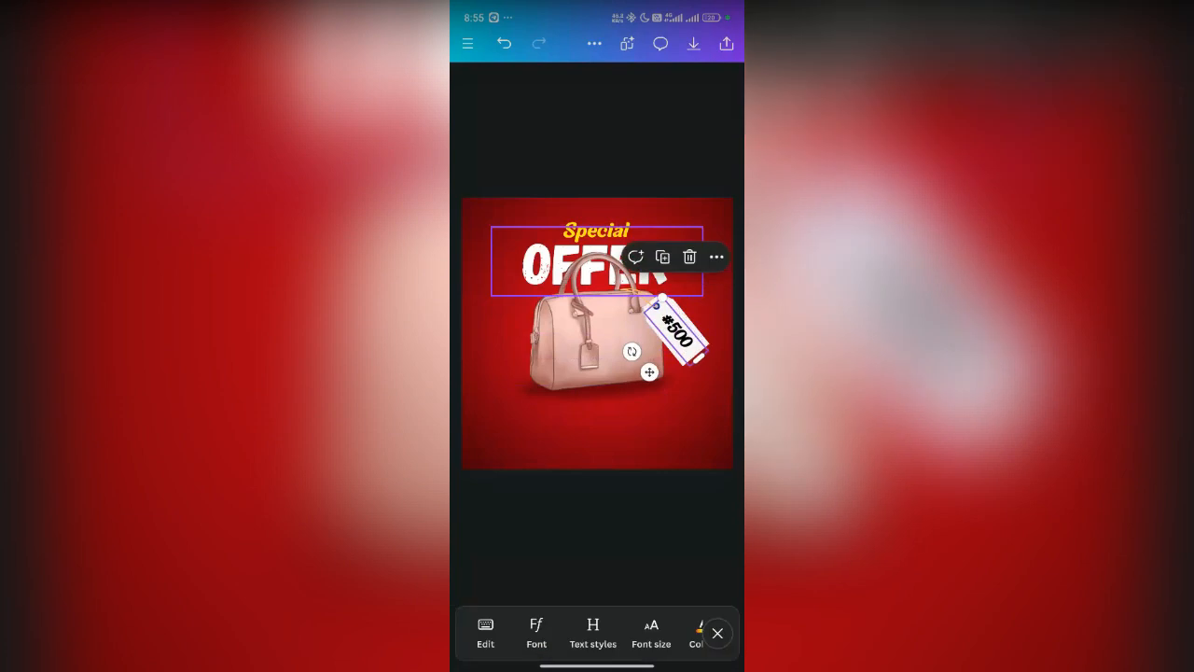
left_click(718, 633)
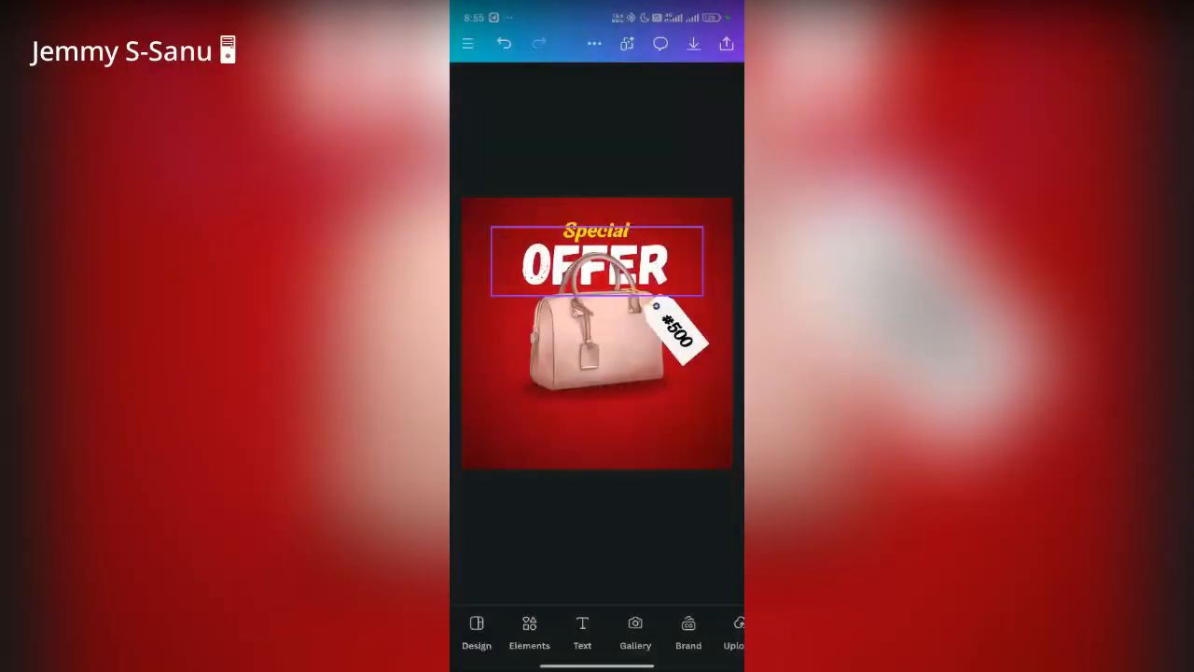
Step: Select the "Special" and "OFFER" texts, pink handbag, white tag and "#500" price together and group them
left_click(596, 230)
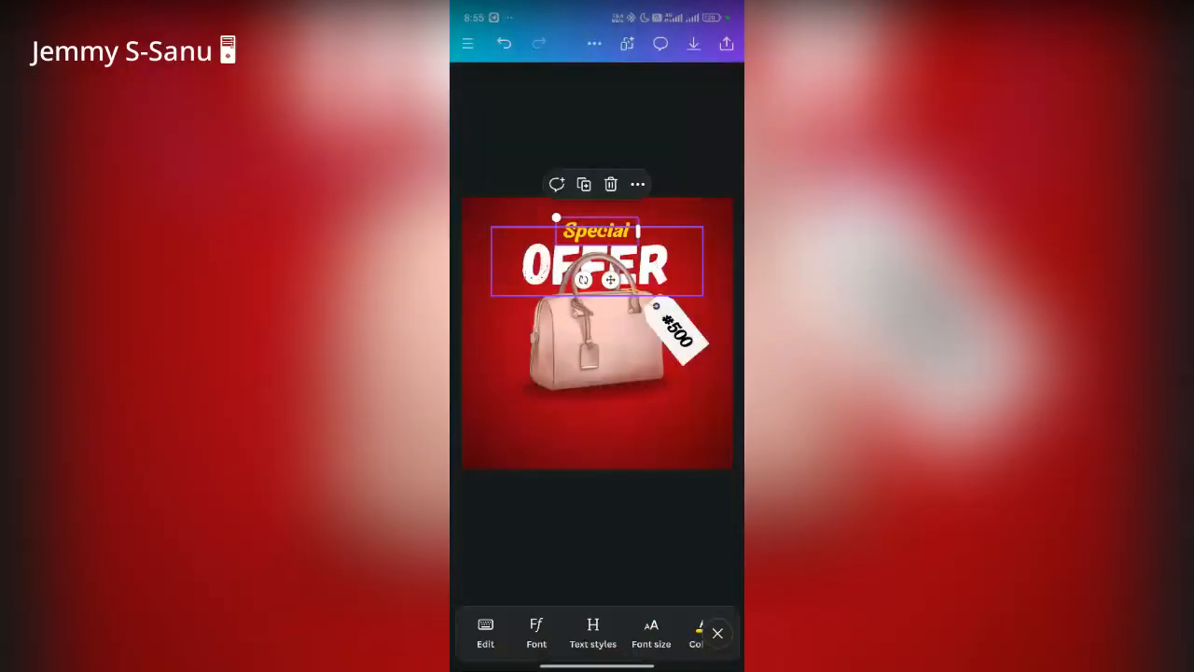
left_click(717, 633)
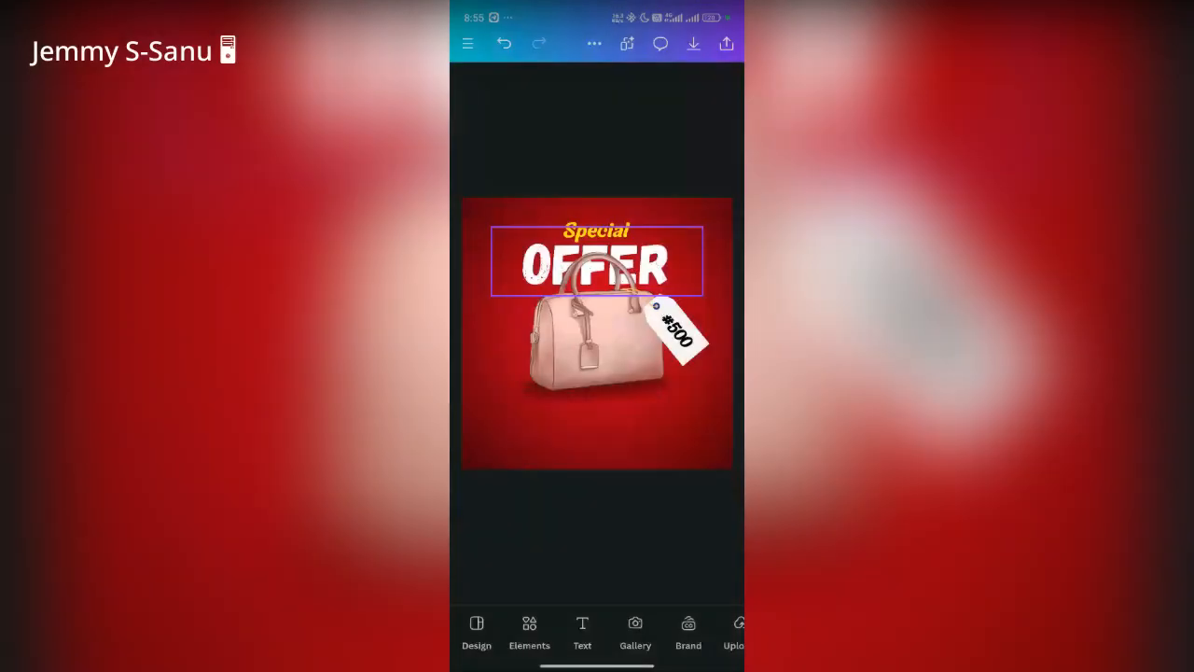
left_click(596, 264)
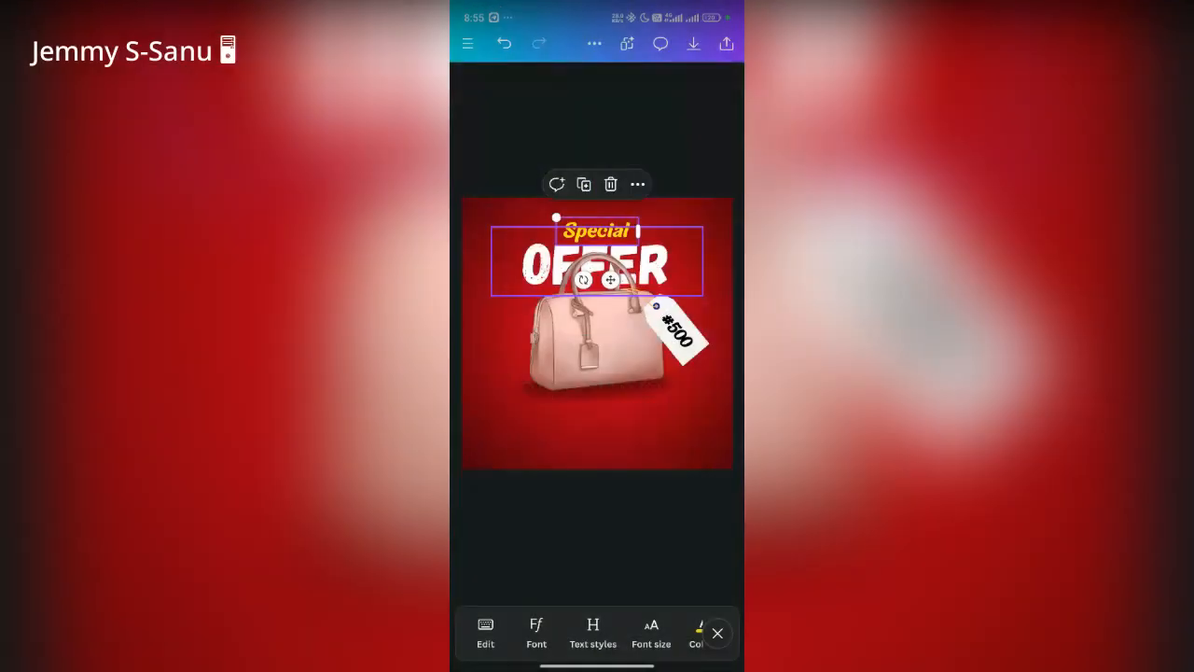
left_click(638, 183)
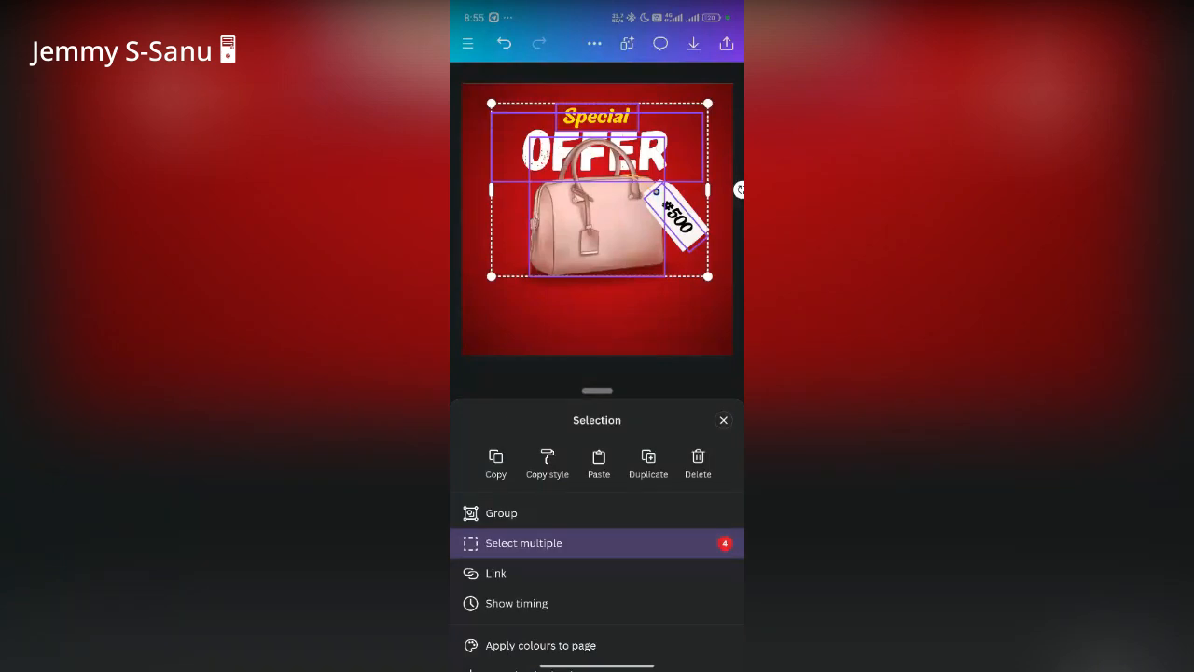
left_click(678, 217)
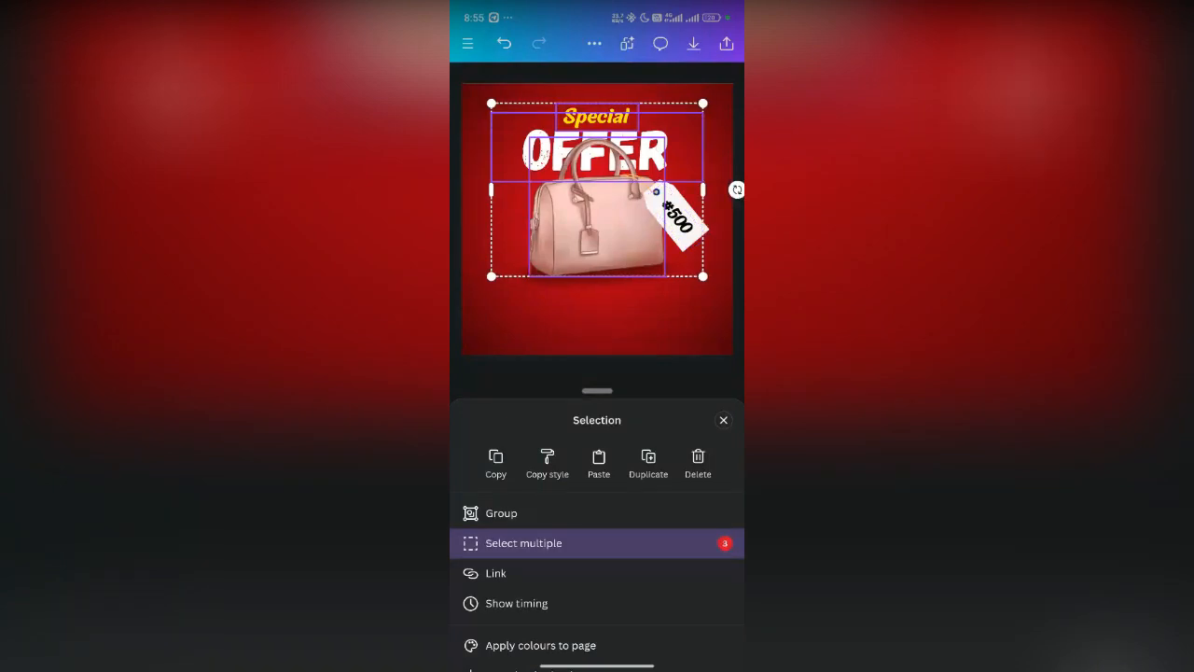
left_click(664, 197)
left_click(677, 218)
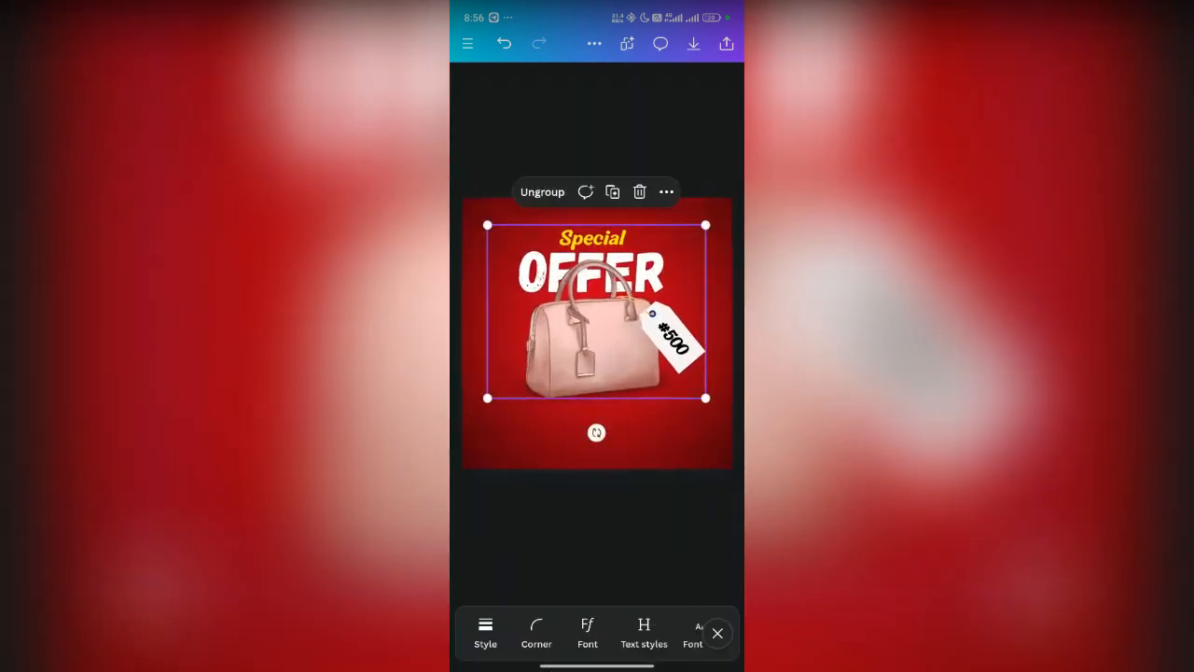
Step: Move the grouped headings, handbag and price tag down to the centre of the flyer
left_click_drag(596, 311, 597, 333)
left_click_drag(597, 333, 597, 333)
left_click(717, 634)
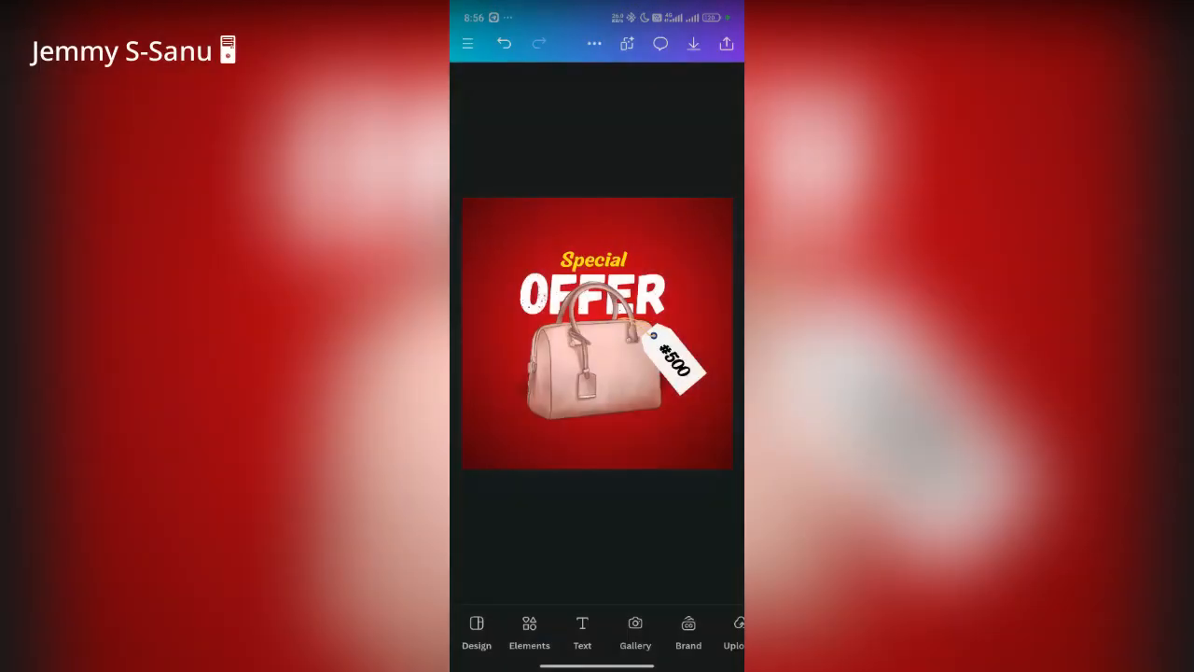
left_click(598, 334)
left_click_drag(597, 333, 597, 333)
left_click(718, 634)
Step: Move the "Special" and "OFFER" headings up slightly above the handbag, leaving a small gap between them
left_click(593, 260)
left_click_drag(593, 260, 593, 243)
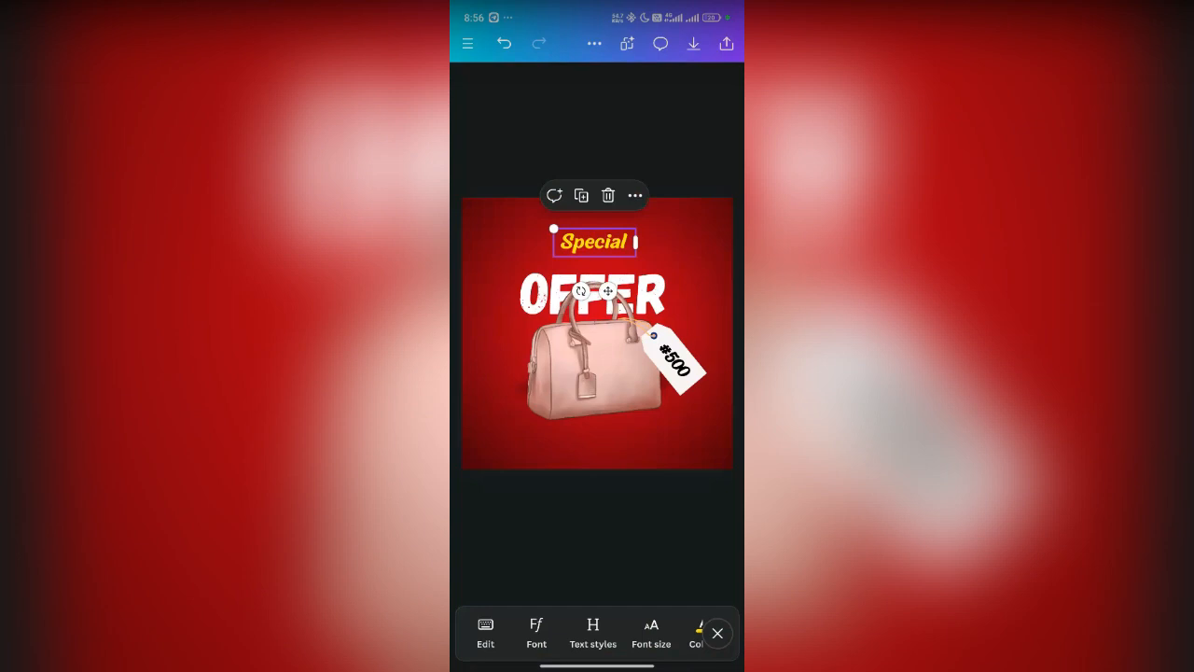
left_click(640, 294)
left_click_drag(594, 291, 597, 278)
left_click(597, 542)
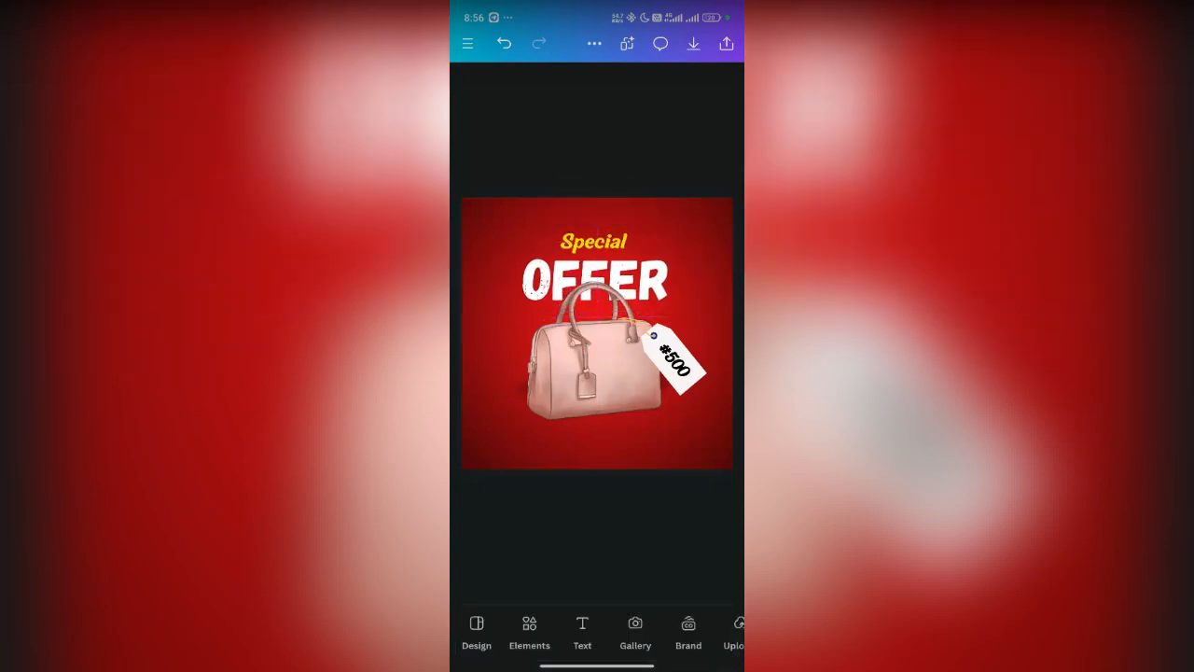
Step: Duplicate the "OFFER" heading below the handbag and apply the Hollow text effect to the copy
left_click(597, 277)
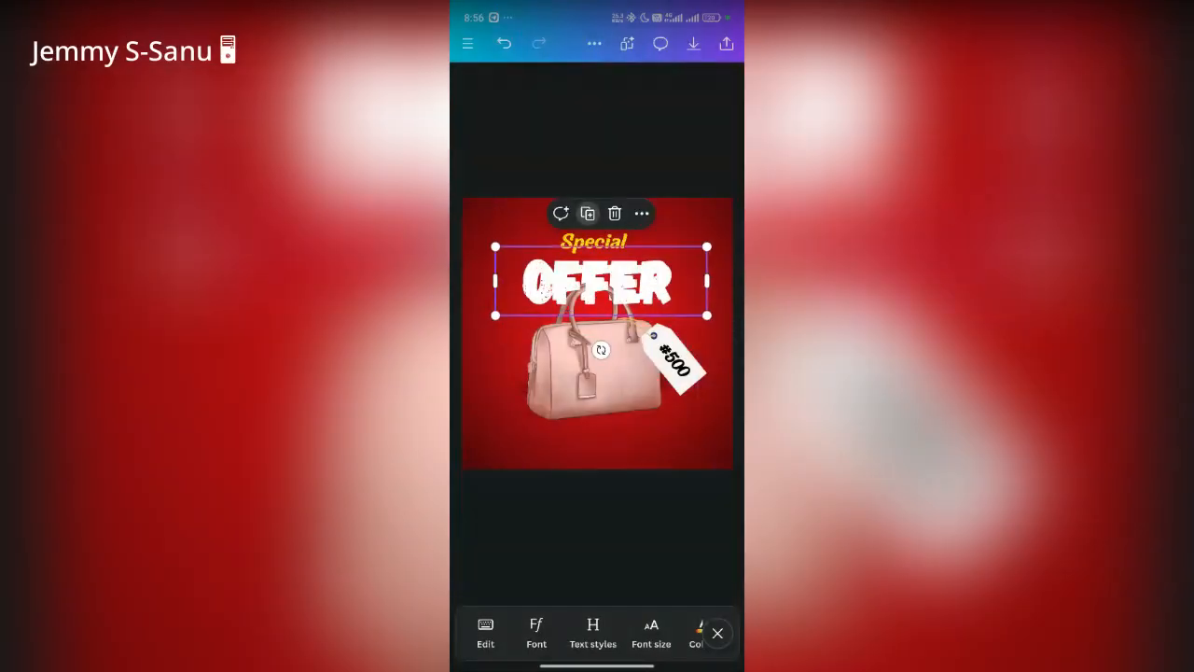
left_click_drag(594, 343, 594, 438)
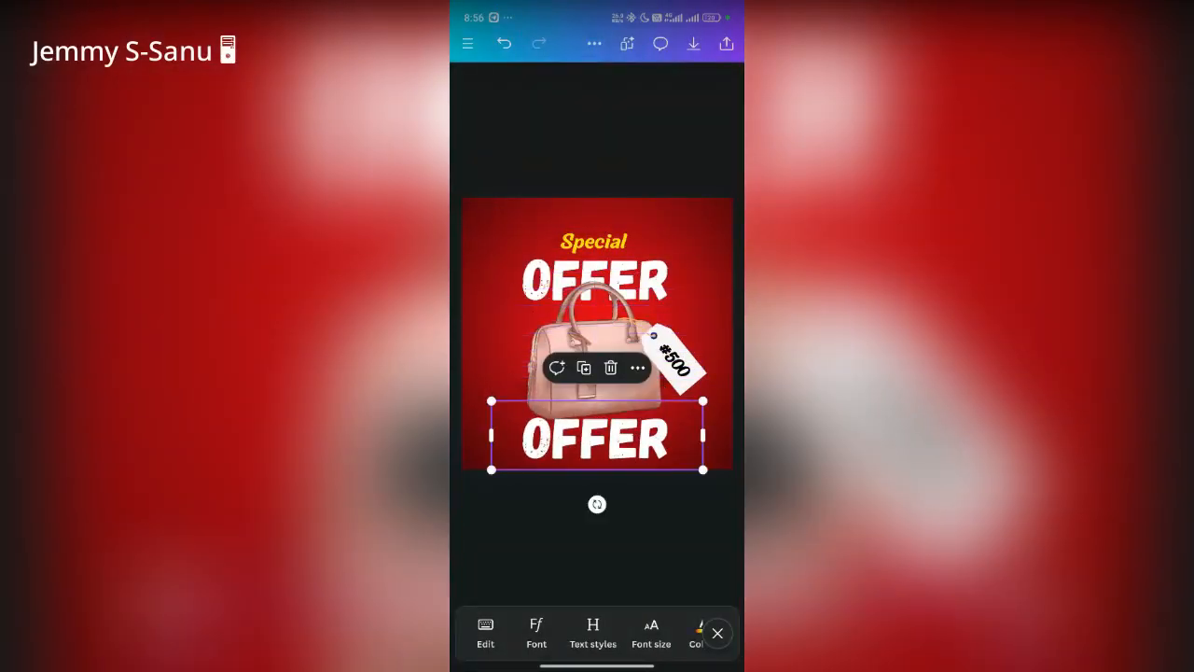
scroll(597, 634, "right", 5)
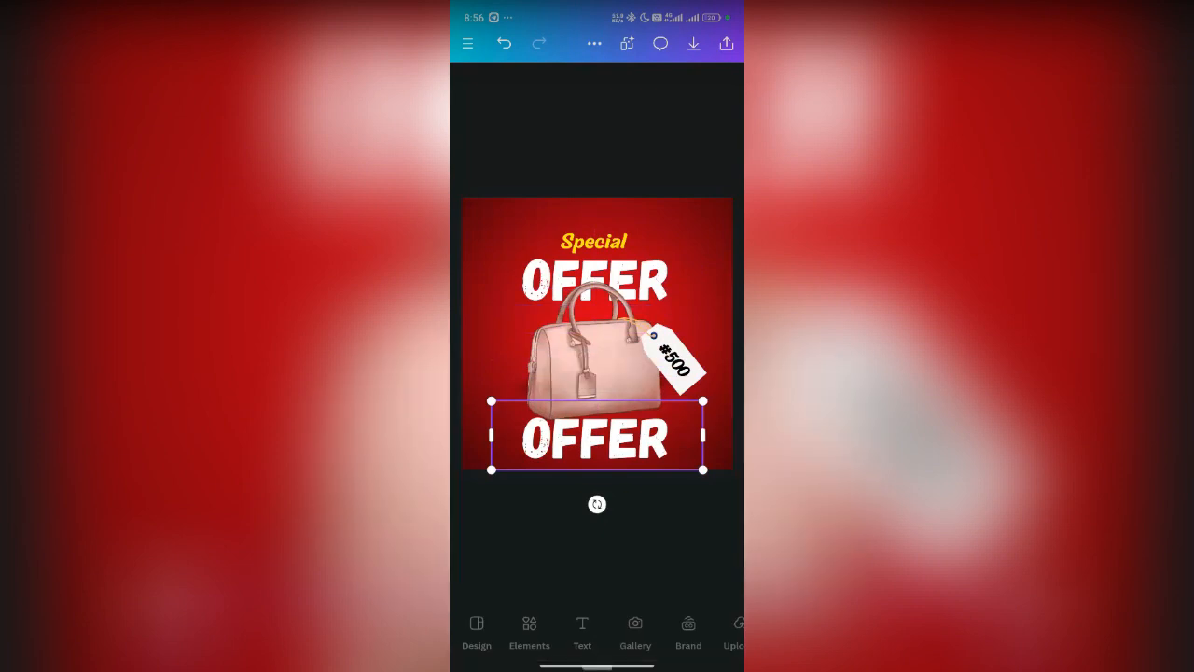
left_click(666, 633)
scroll(597, 561, "right", 3)
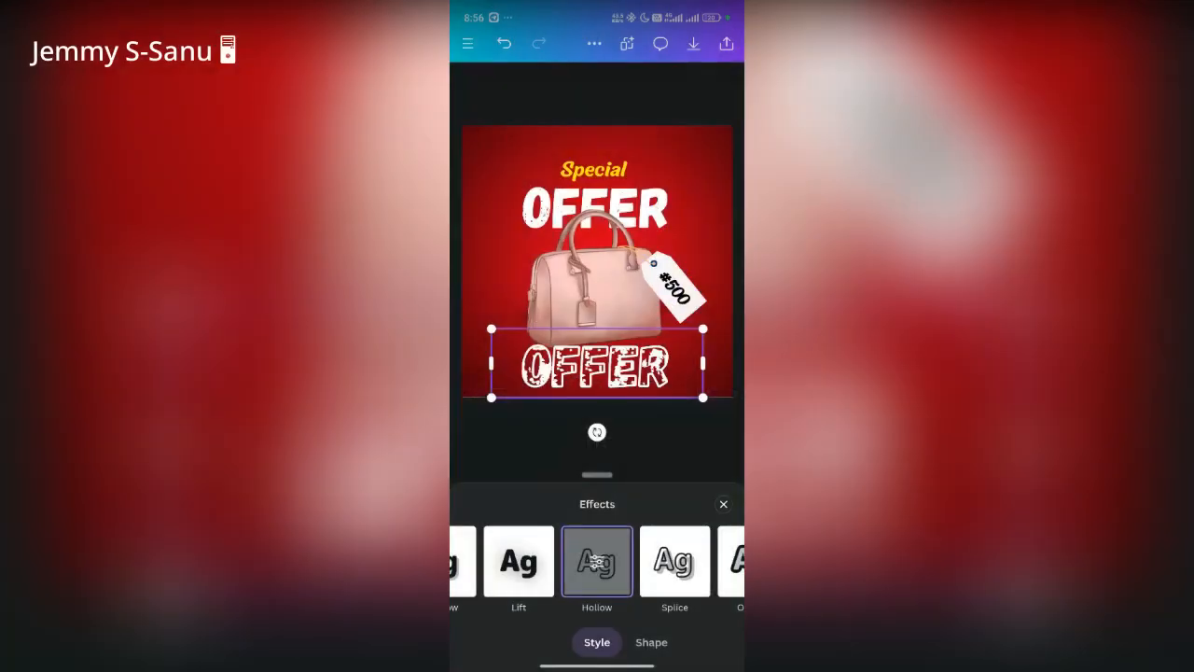
Step: Set the lower "OFFER" text's Hollow thickness to 8 and recolour it light orange
left_click(597, 561)
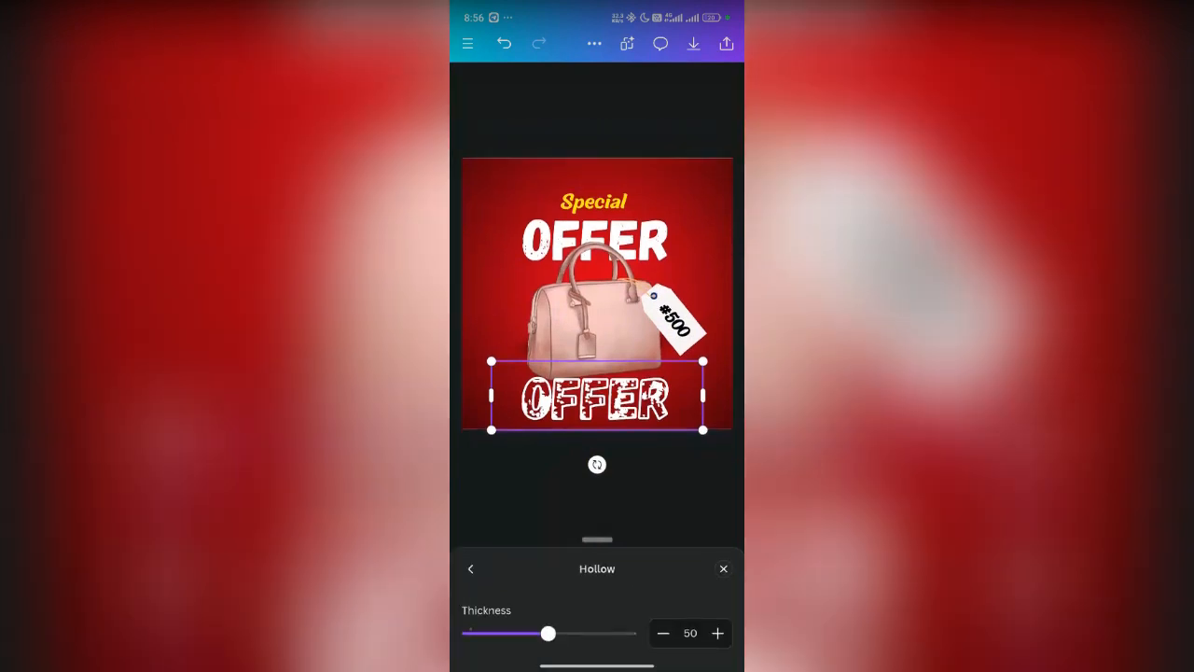
left_click_drag(548, 634, 496, 634)
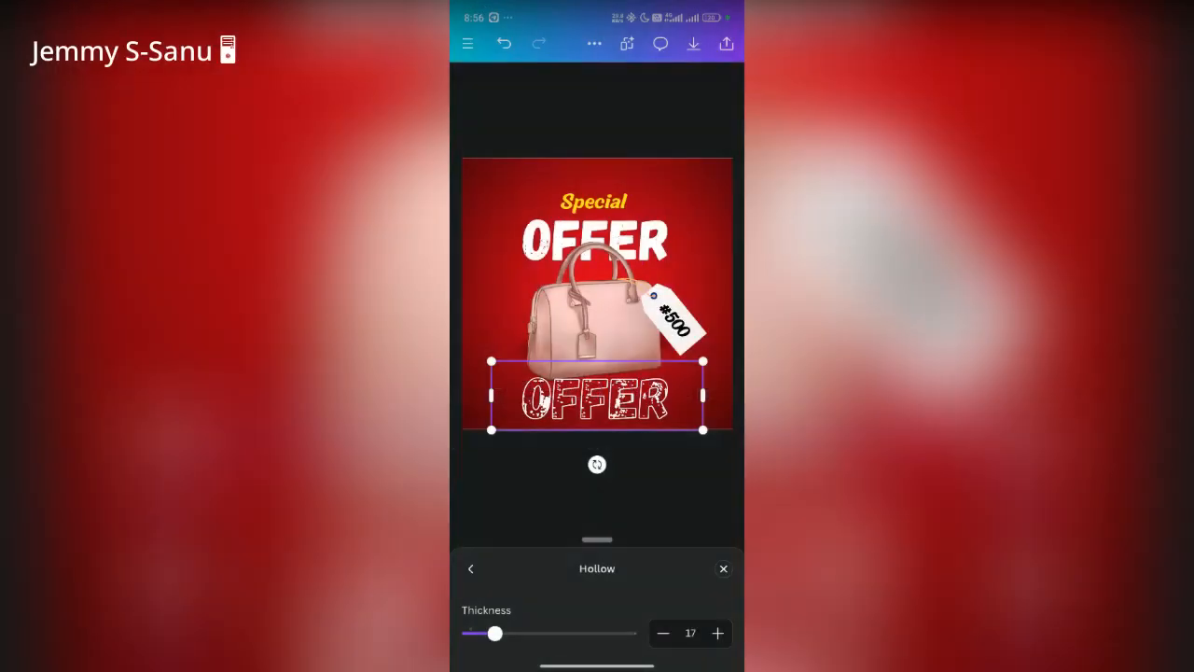
left_click_drag(494, 633, 480, 634)
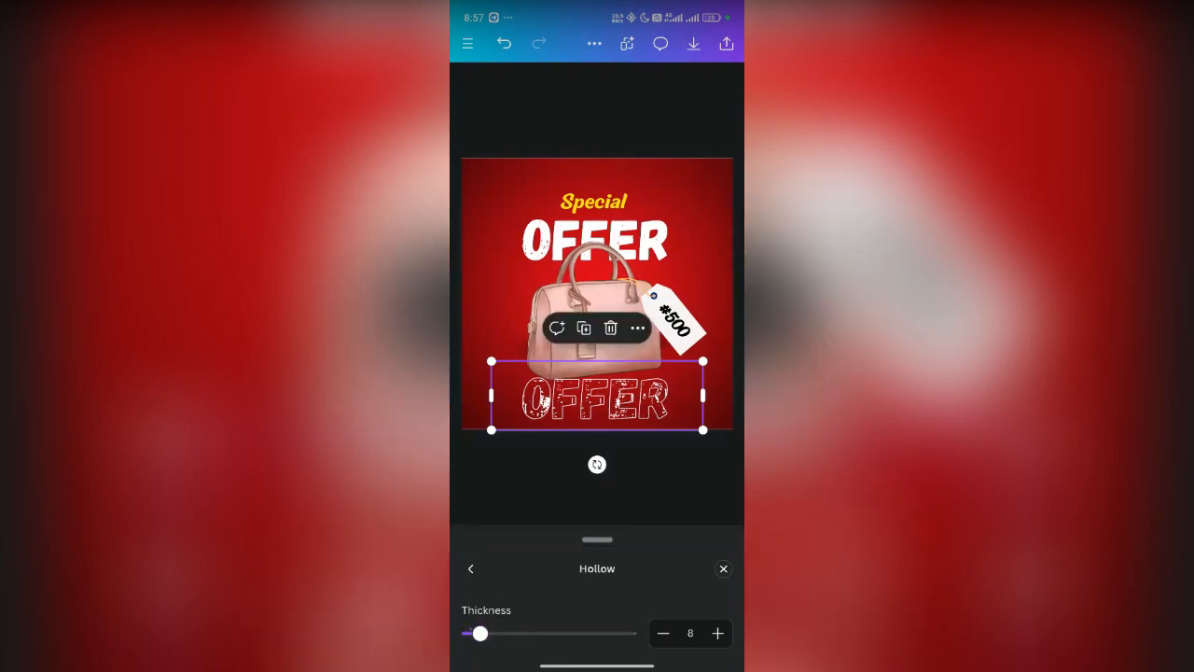
left_click(723, 568)
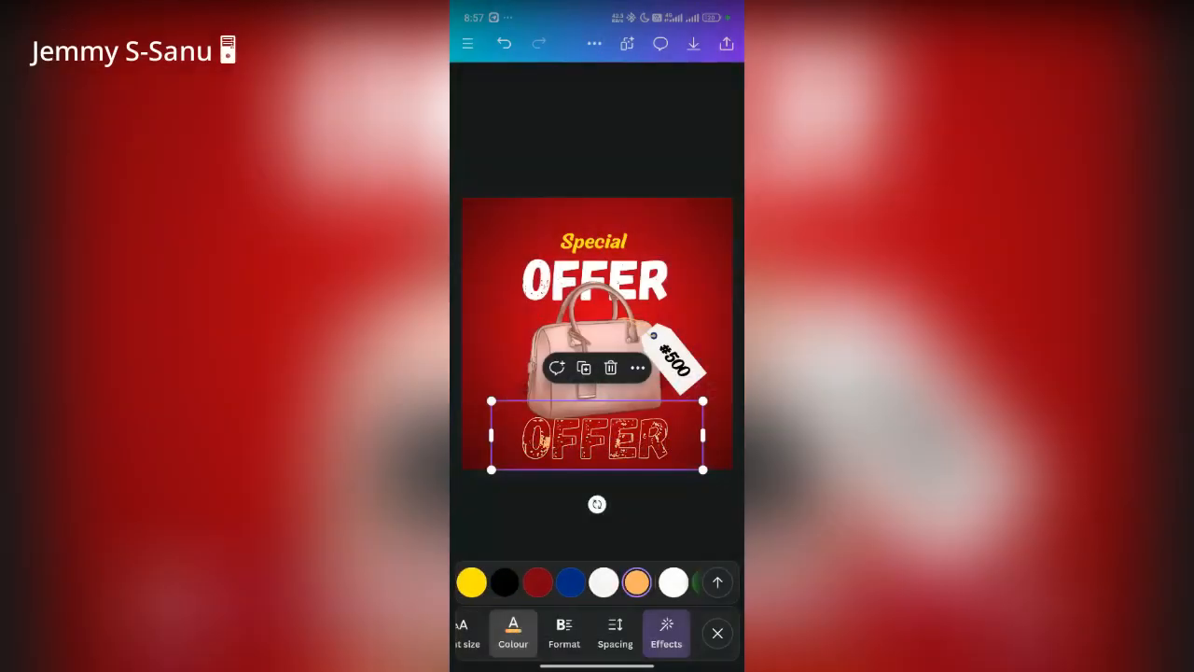
Step: Enlarge the hollow "OFFER" text slightly and move it to the flyer's lower left edge, overlapping the handbag's base
left_click_drag(707, 473, 737, 486)
left_click_drag(597, 438, 549, 413)
left_click_drag(714, 462, 668, 449)
Step: Try resizing the hollow "OFFER" text through its font size
scroll(579, 634, "left", 3)
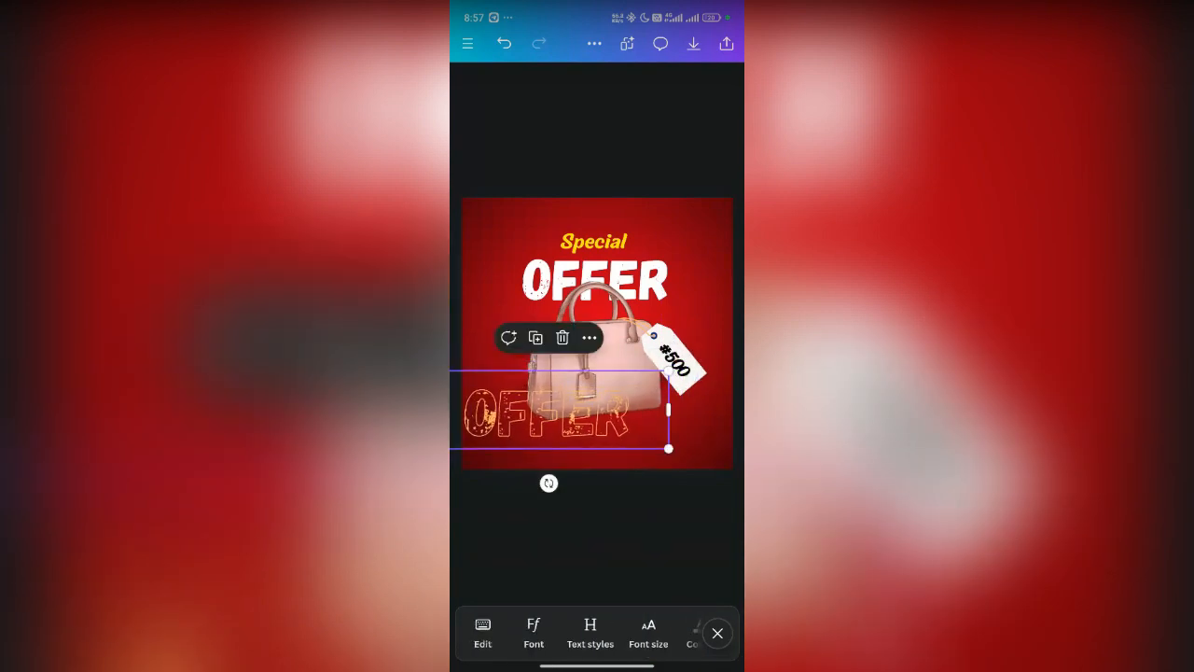
scroll(597, 634, "right", 2)
left_click(613, 634)
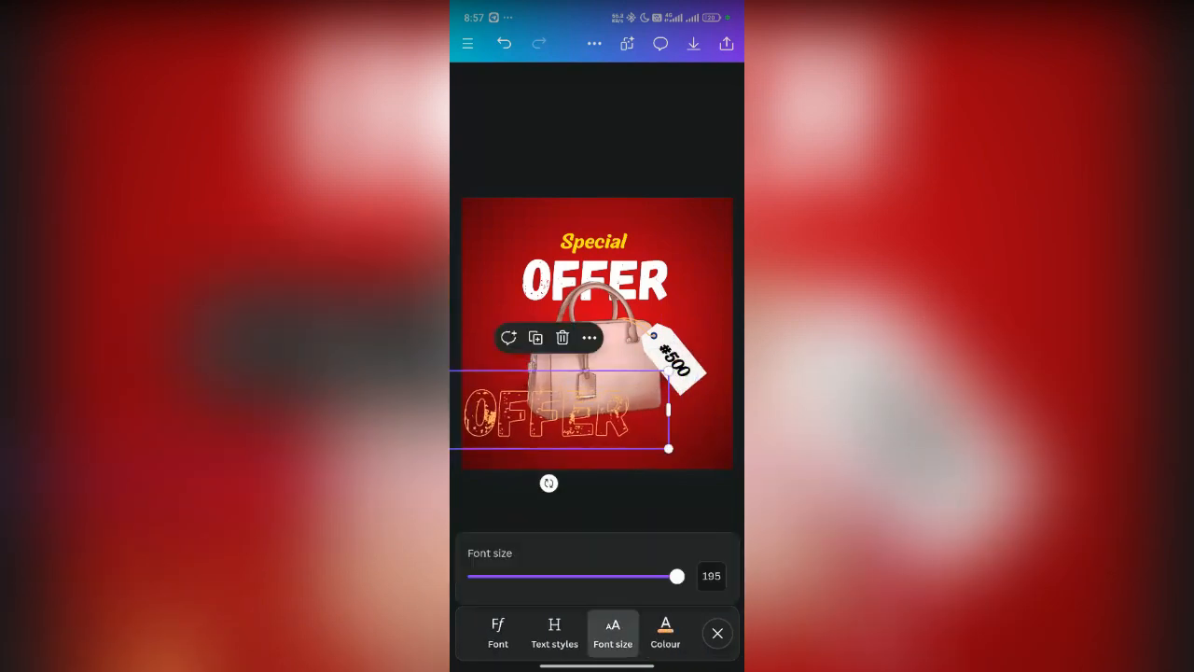
mouse_move(677, 575)
left_mouse_down()
mouse_move(567, 576)
mouse_move(676, 576)
left_mouse_up()
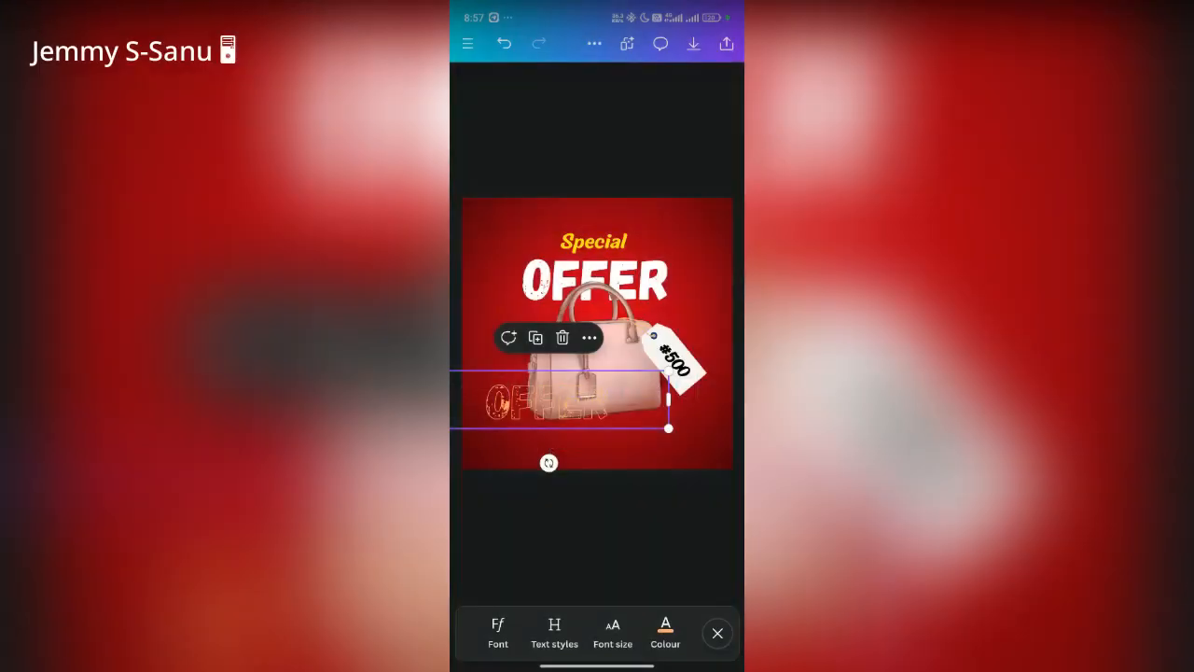
Step: Enlarge the hollow "OFFER" text to span the flyer's full width and move it to the upper edge, over "Special"
left_click_drag(668, 427, 742, 446)
left_click_drag(597, 403, 541, 397)
left_click_drag(688, 441, 716, 449)
left_click_drag(717, 394, 618, 395)
left_click_drag(538, 399, 624, 237)
left_click_drag(702, 280, 733, 295)
left_click_drag(602, 238, 622, 239)
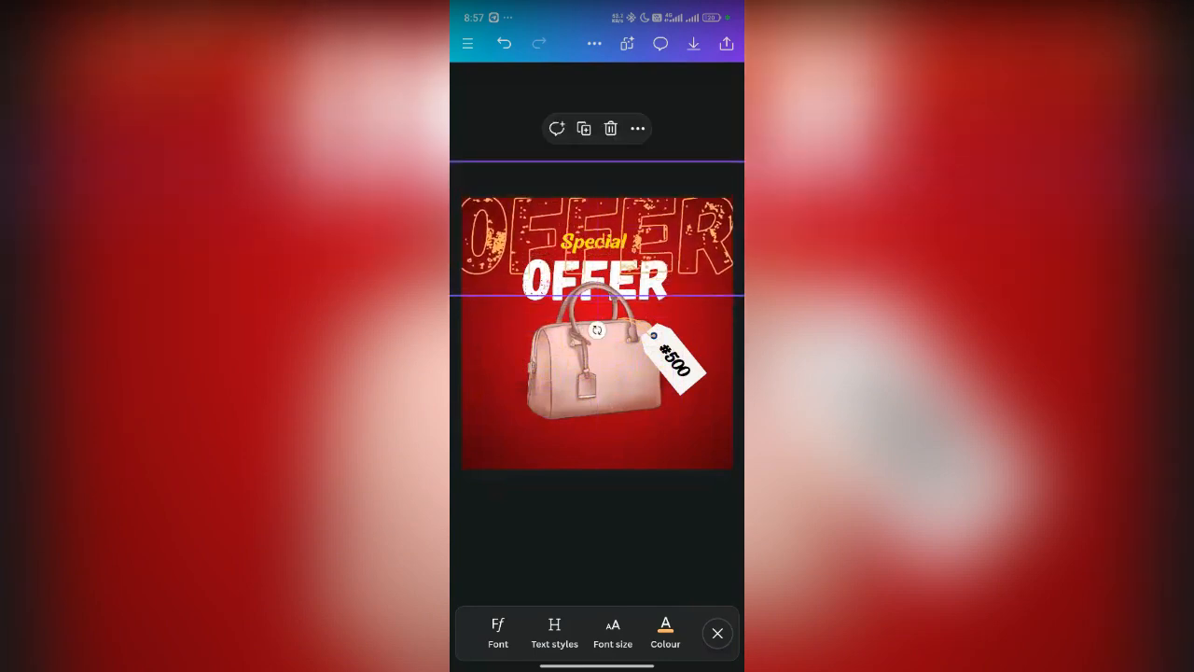
Step: Set the hollow "OFFER" text's transparency to 22, accepting Battery saver at the low-battery prompt
scroll(588, 634, "right", 3)
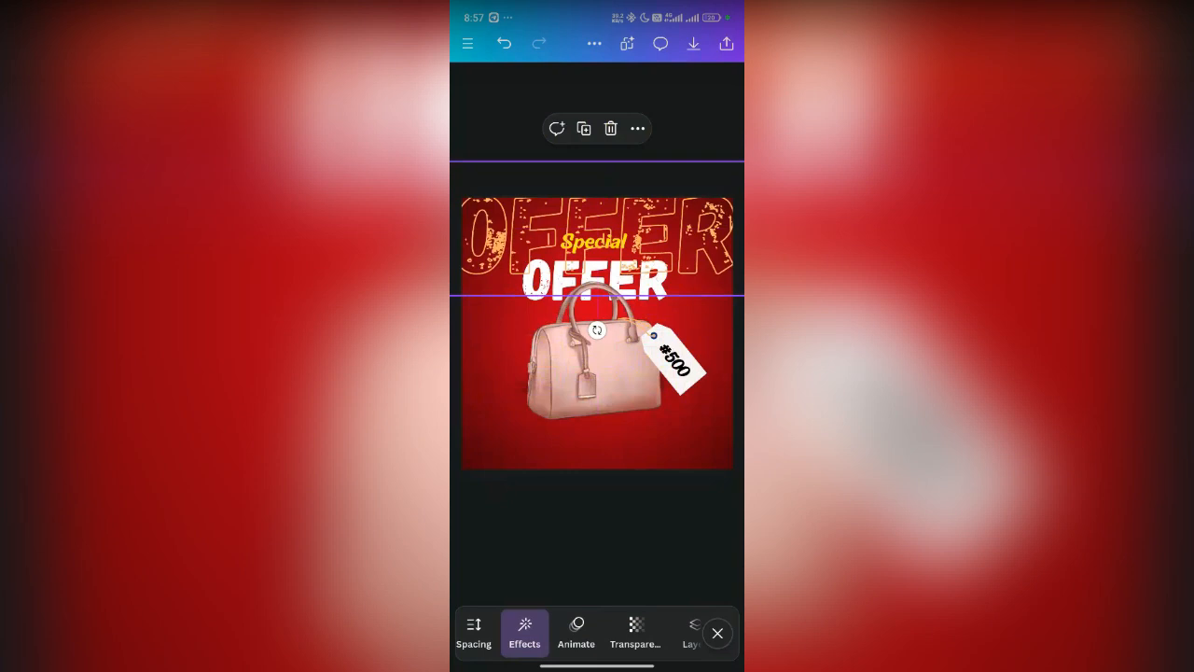
left_click(636, 632)
left_click_drag(677, 576, 561, 575)
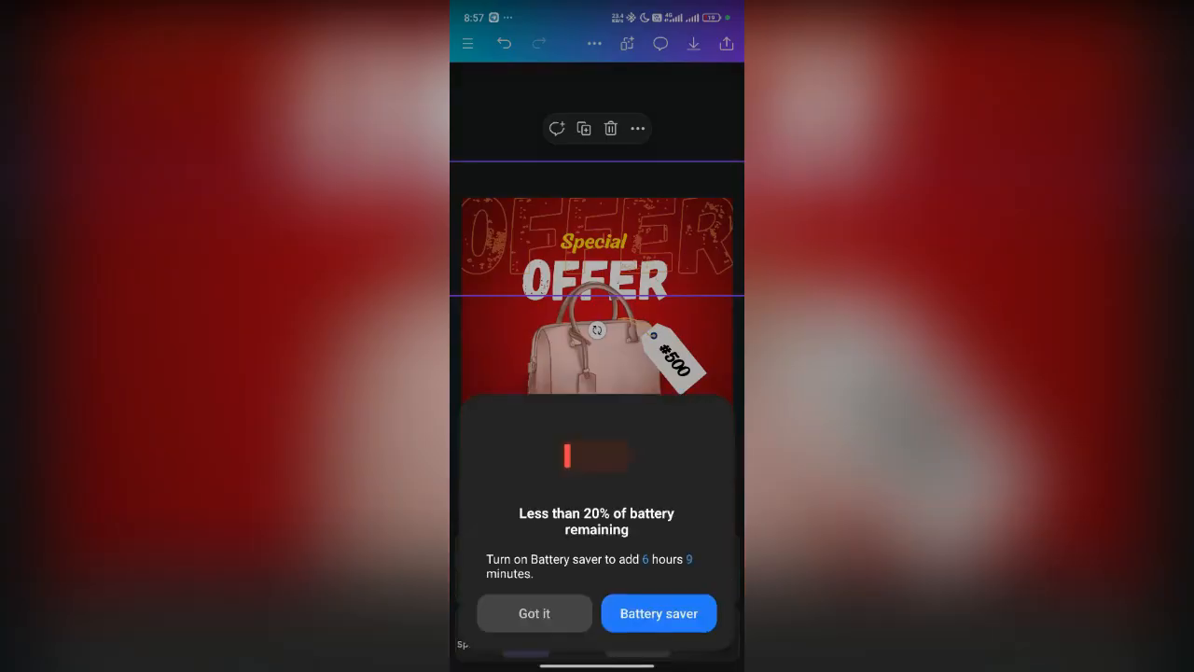
left_click(660, 613)
left_click_drag(562, 575, 533, 576)
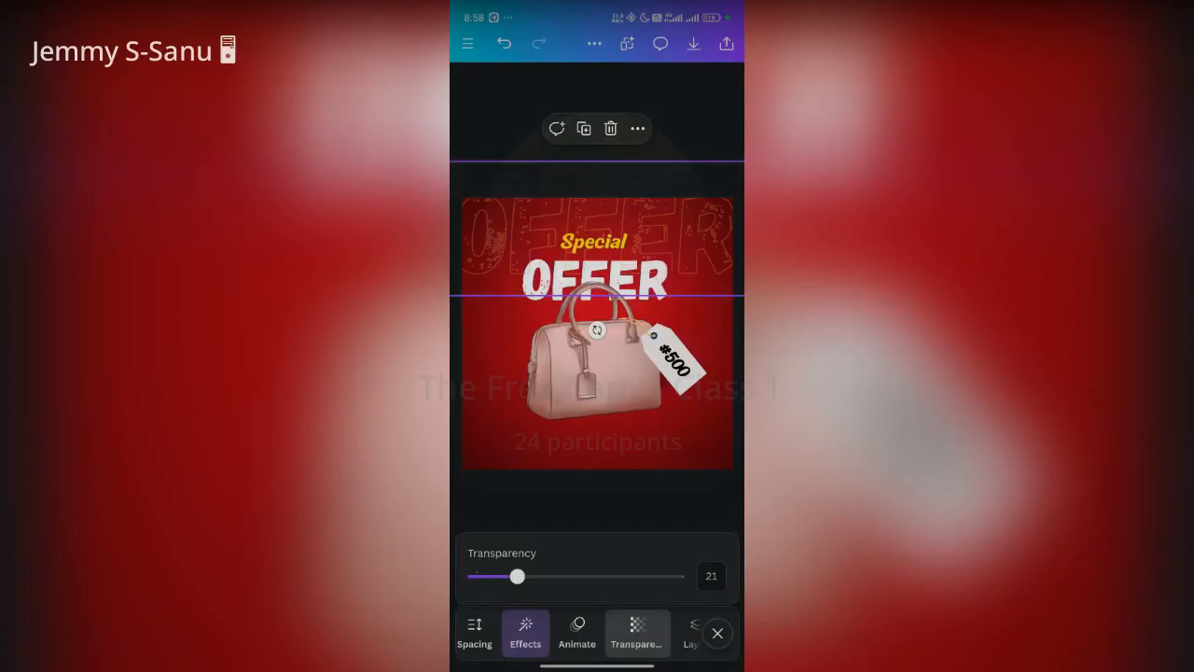
mouse_move(517, 576)
left_mouse_down()
mouse_move(506, 576)
mouse_move(518, 576)
left_mouse_up()
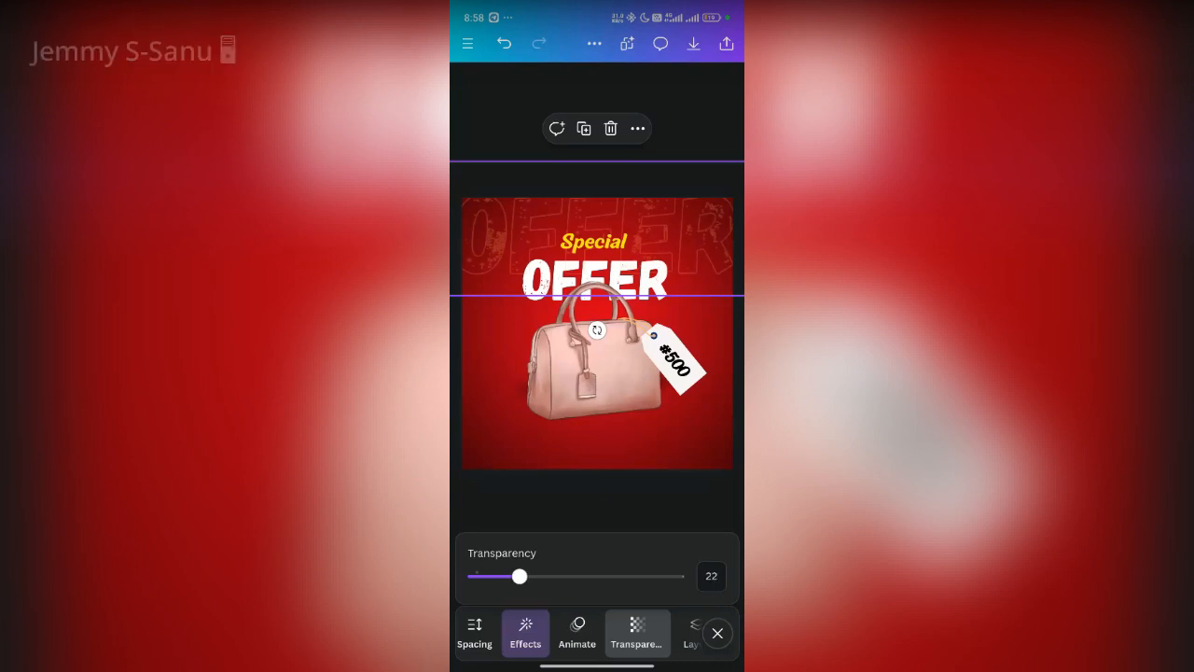
left_click(637, 633)
Step: Send the faint hollow "OFFER" text to the back, behind the headings and handbag
left_click(637, 129)
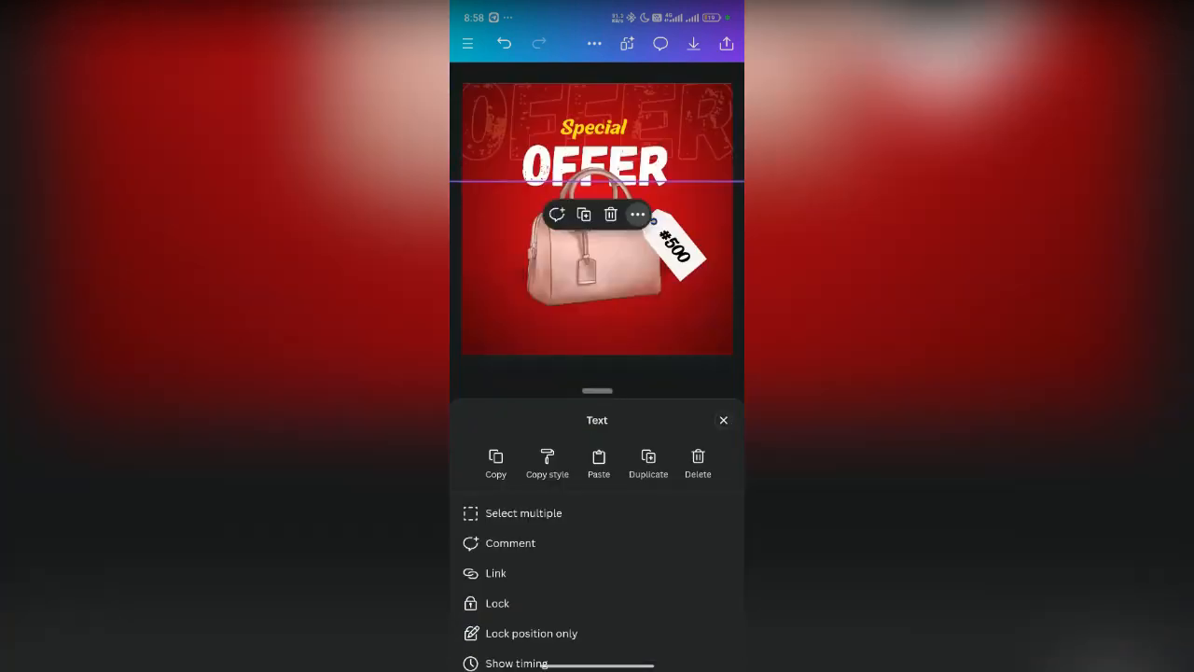
left_click(723, 420)
scroll(597, 633, "right", 3)
left_click(573, 633)
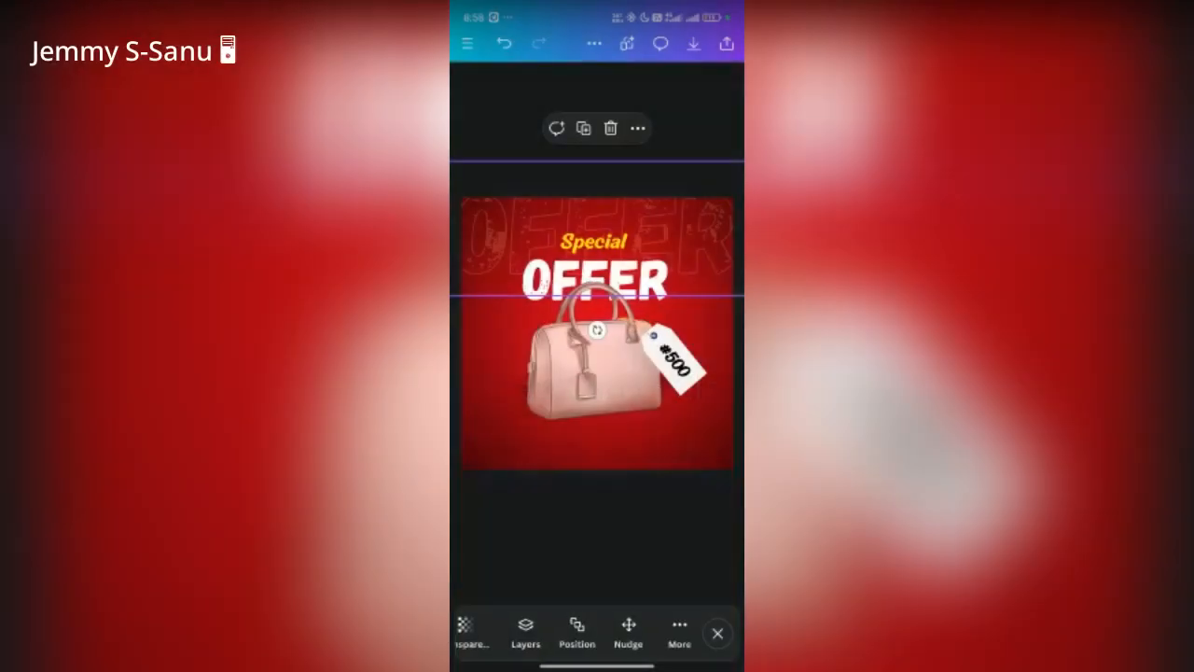
scroll(587, 633, "left", 5)
scroll(588, 633, "right", 3)
scroll(597, 634, "right", 2)
left_click(573, 635)
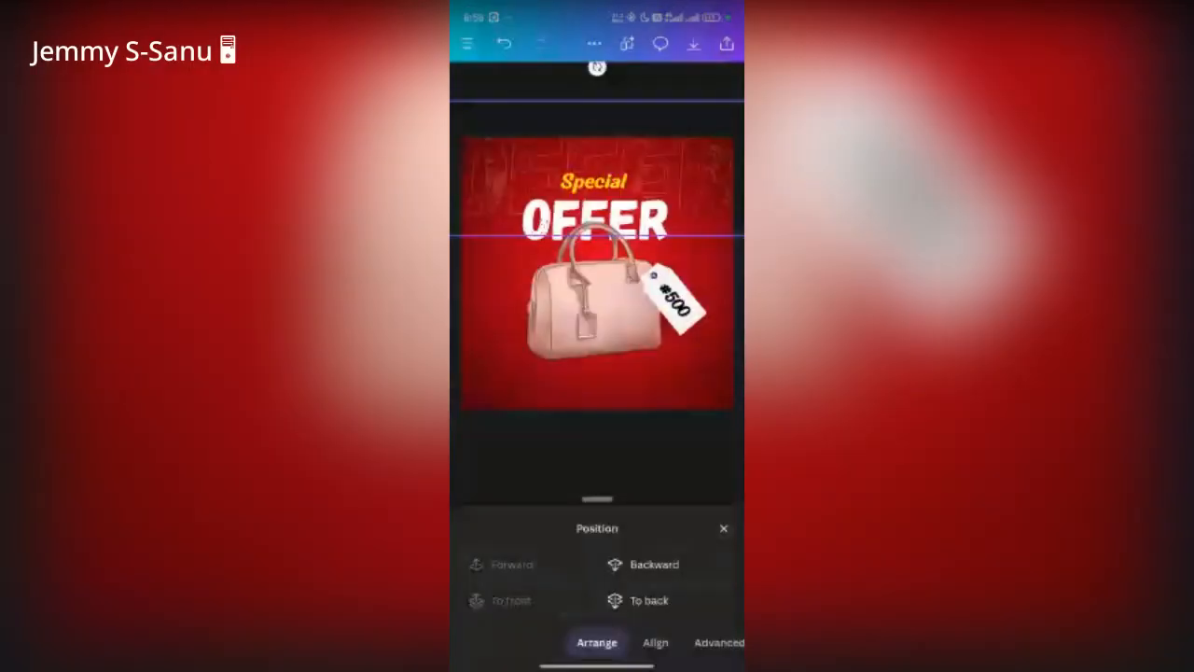
left_click(666, 599)
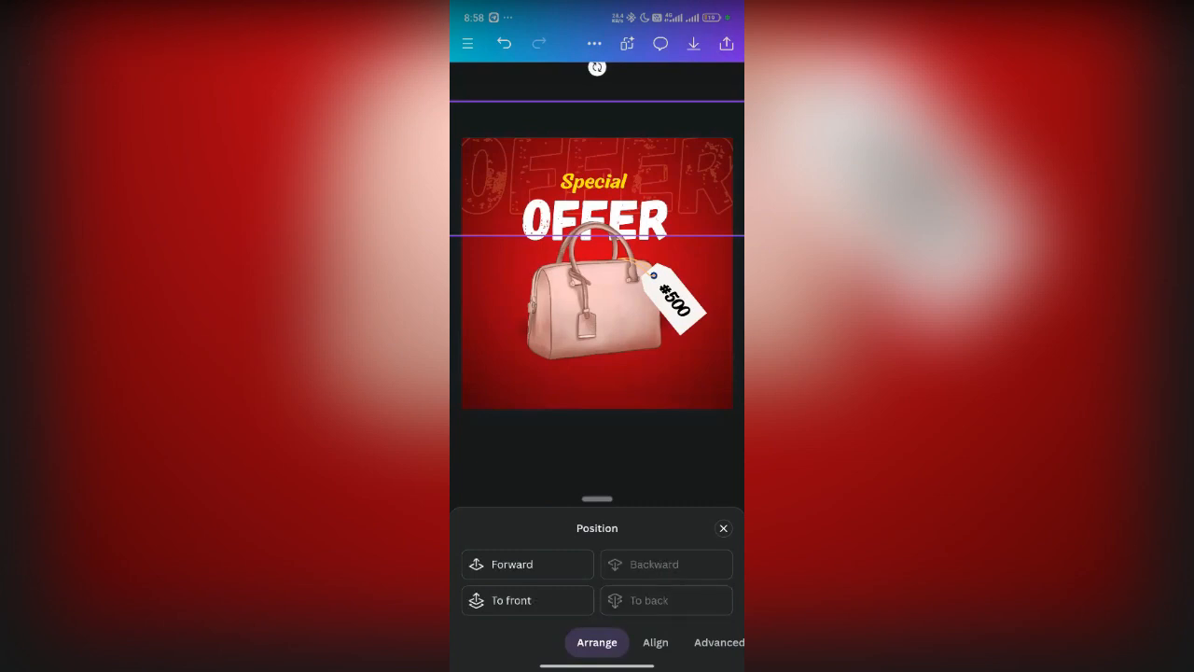
left_click(723, 528)
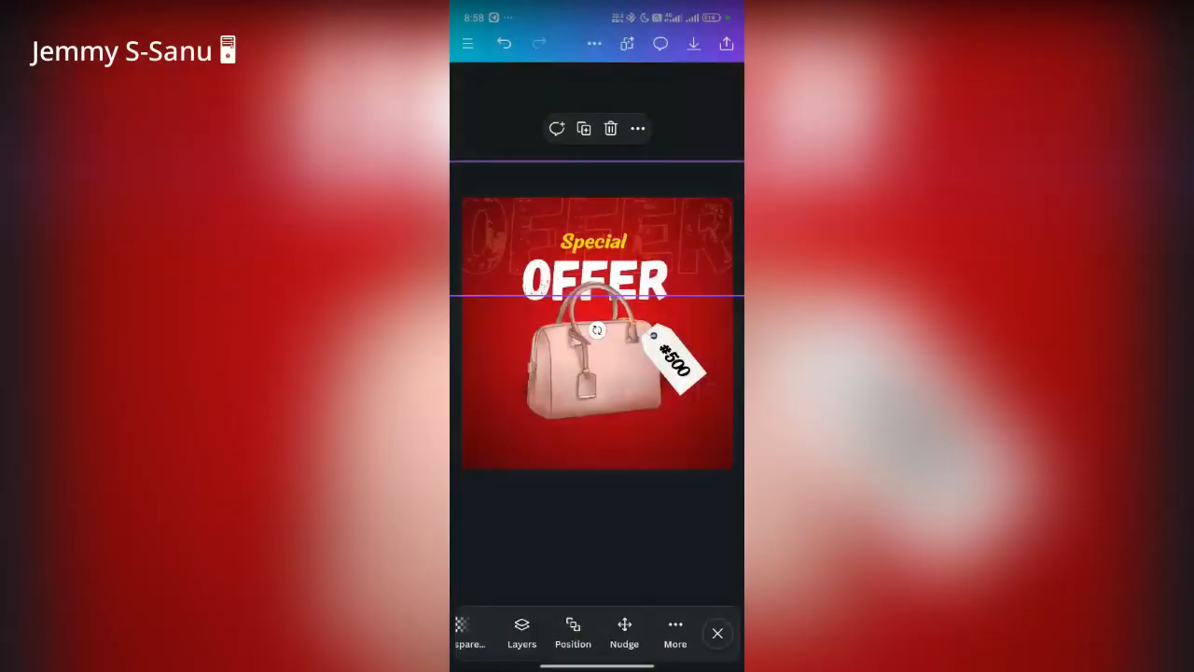
Step: Duplicate the faint hollow "OFFER" text and stack the copies in rows down to the flyer's lower edge
left_click_drag(597, 229, 548, 312)
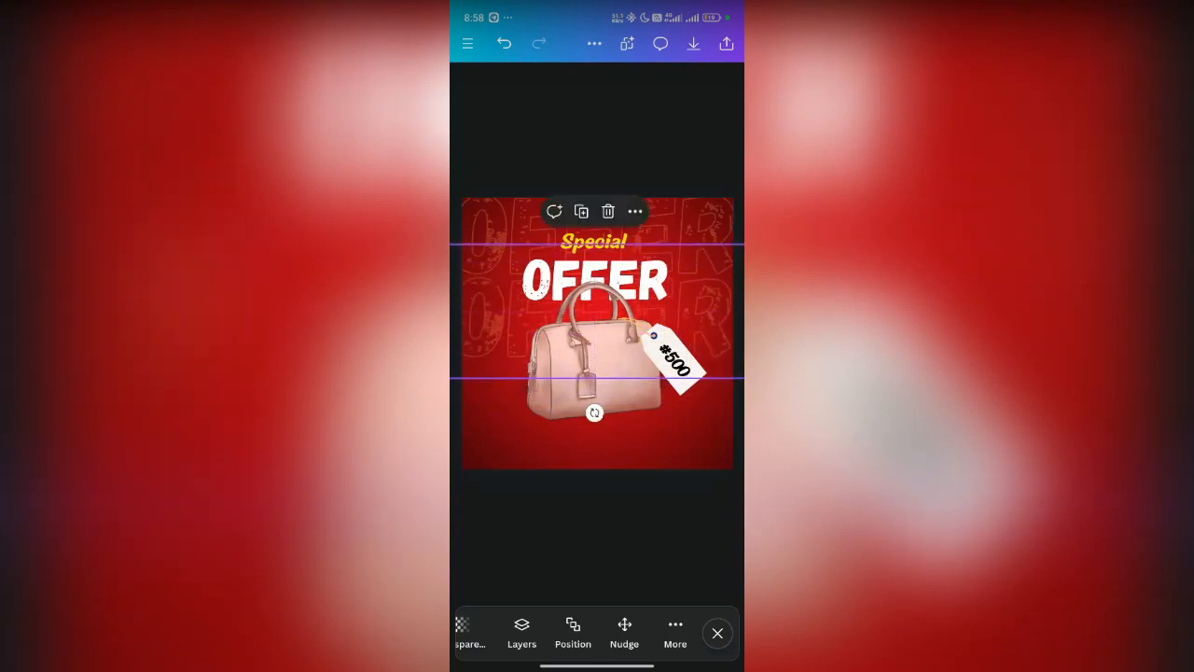
left_click(581, 212)
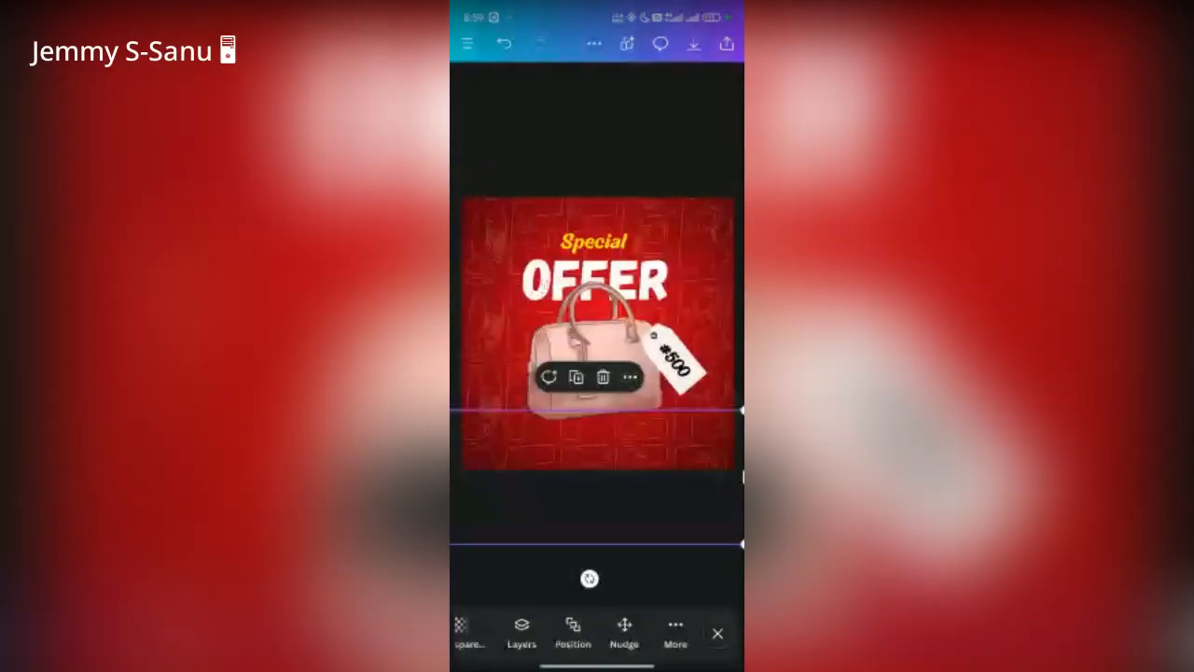
Step: Select the duplicated hollow "OFFER" rows together and send them to the back, behind the handbag and headings
left_click(629, 377)
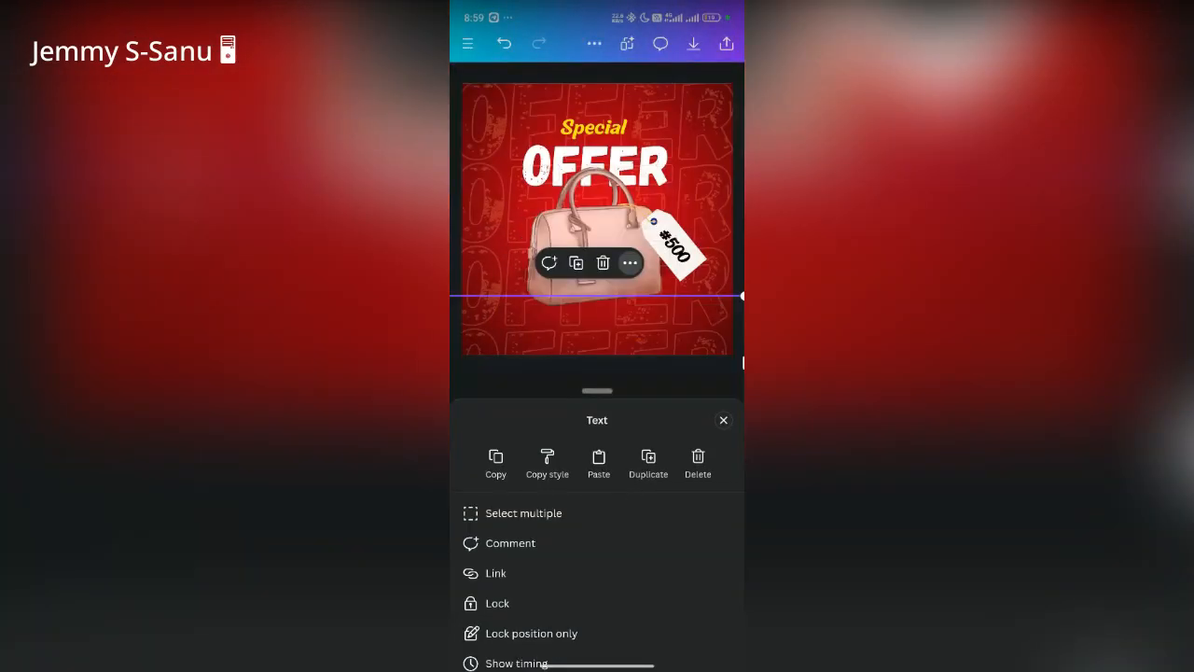
left_click(523, 513)
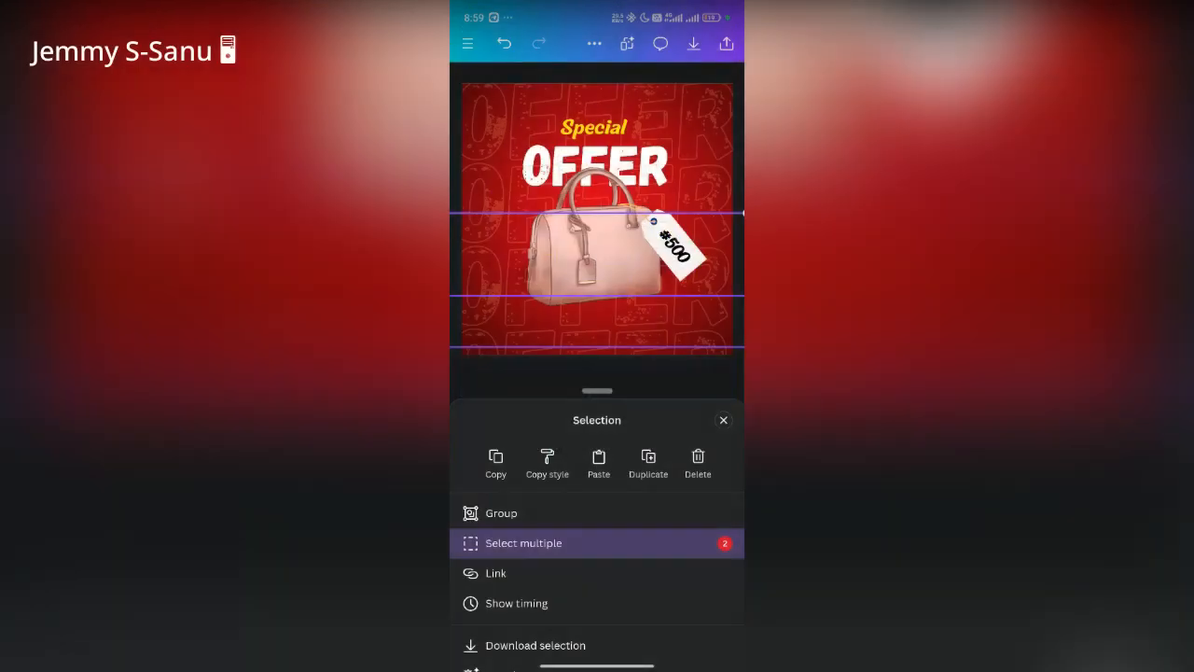
left_click(723, 420)
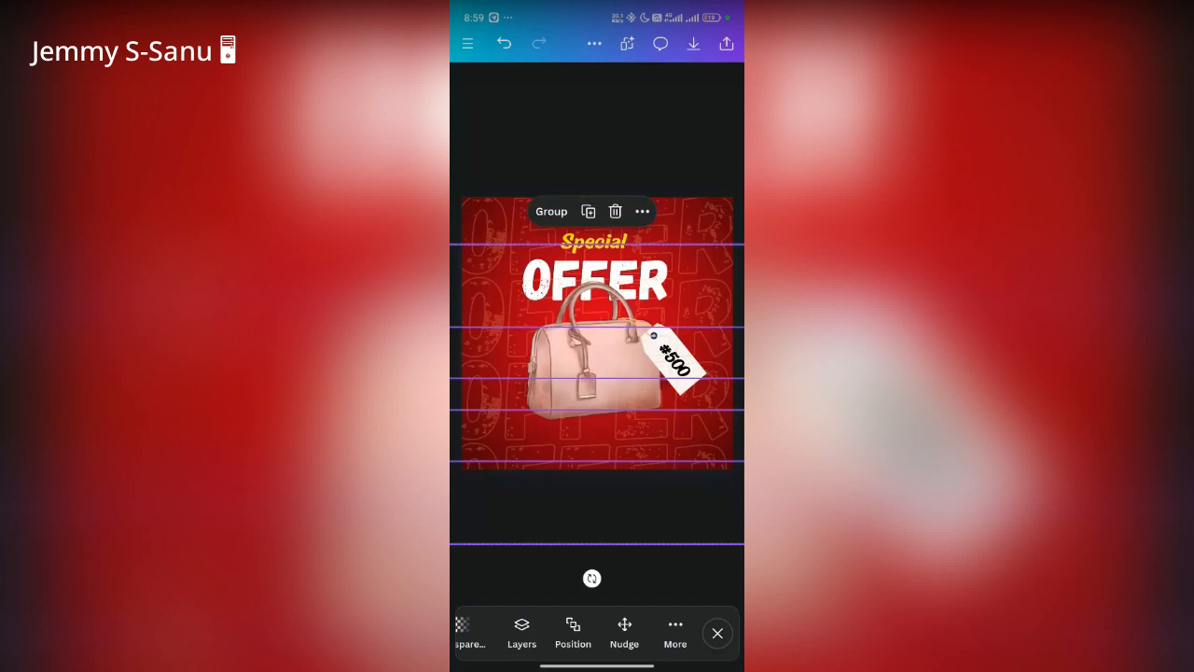
left_click(717, 634)
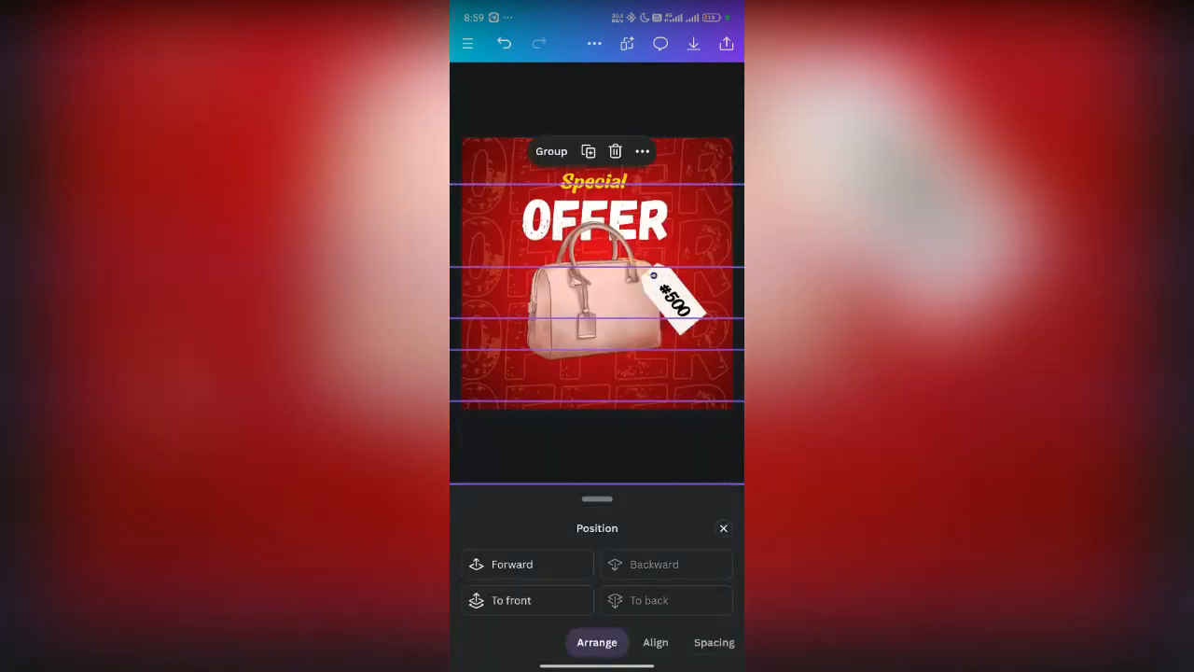
left_click(723, 528)
left_click(718, 634)
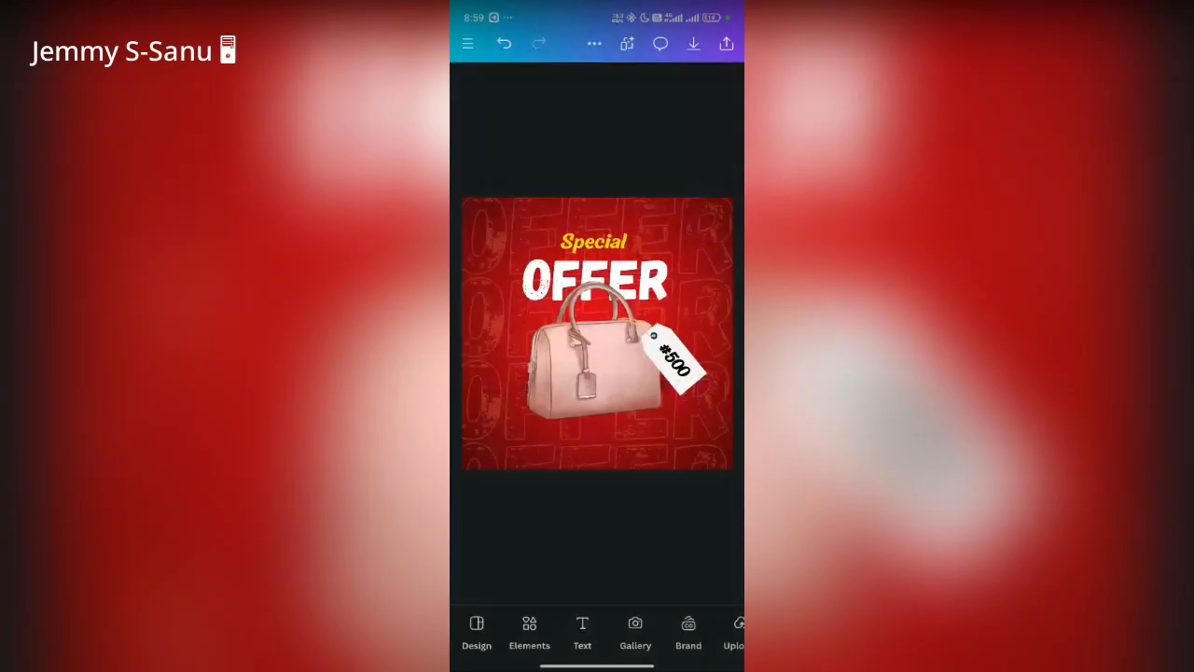
Step: Switch from the flyer to the Telegram call that is sharing the screen
left_click_drag(597, 665, 556, 541)
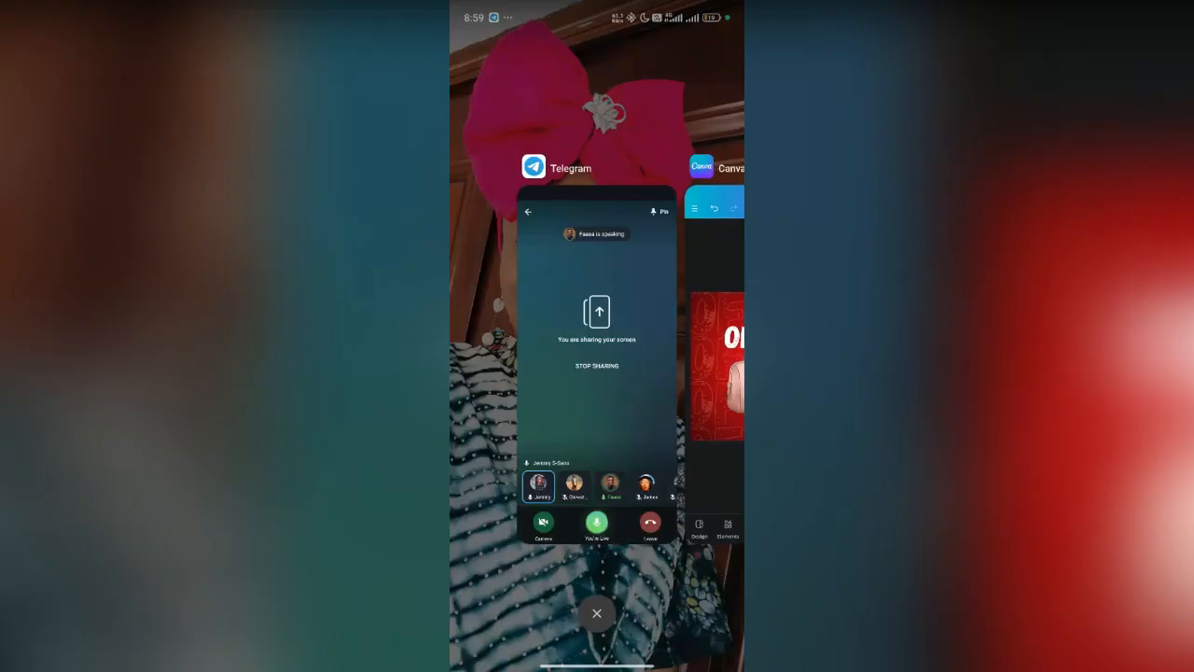
left_click(597, 373)
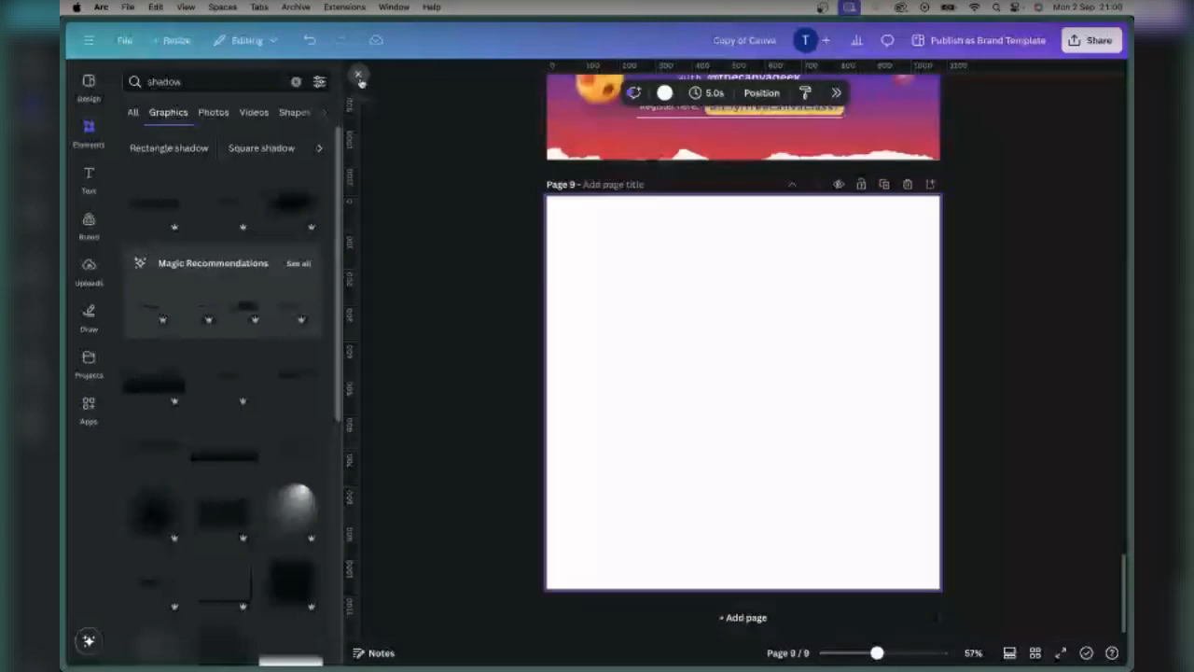
Step: Add a blue circle and a blue square side by side on blank page 9, and widen the square into a rectangle
left_click(359, 76)
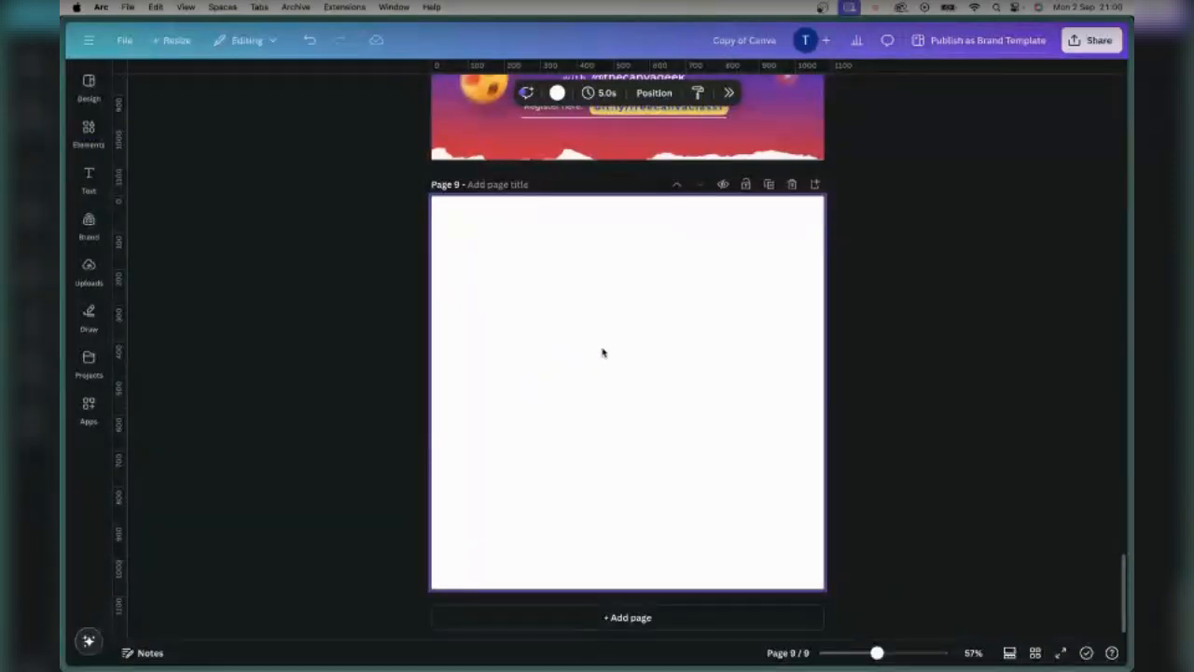
key("r")
left_click(615, 392)
left_click_drag(615, 391, 713, 328)
left_click(528, 453)
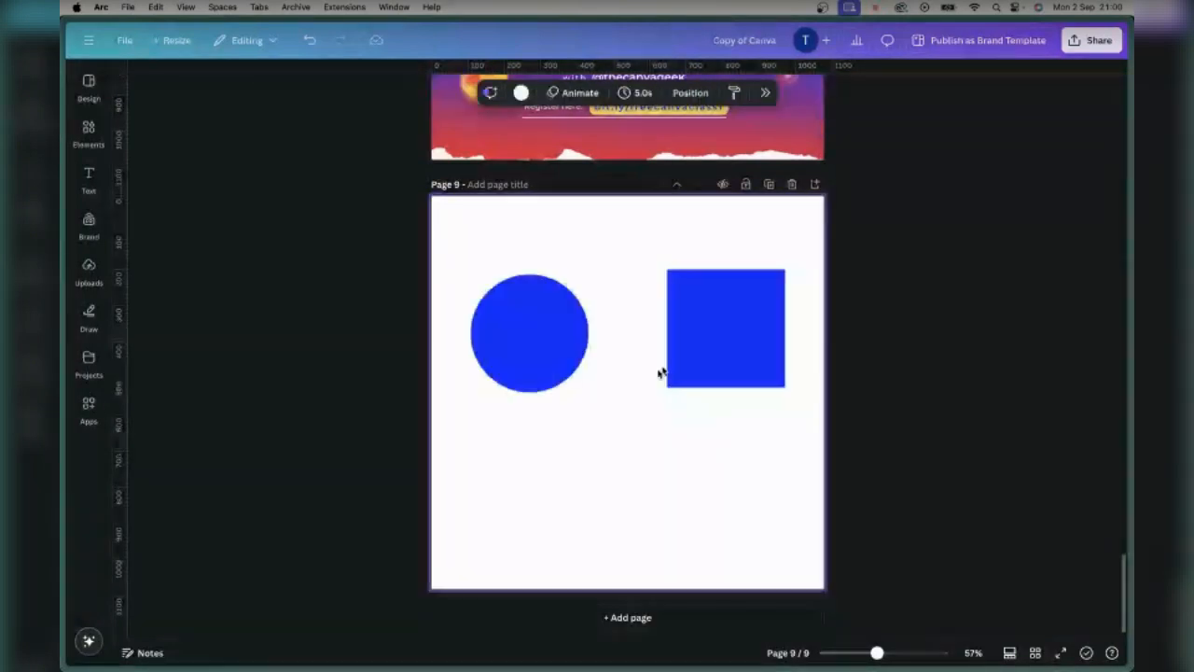
left_click(679, 356)
left_click_drag(667, 329, 634, 329)
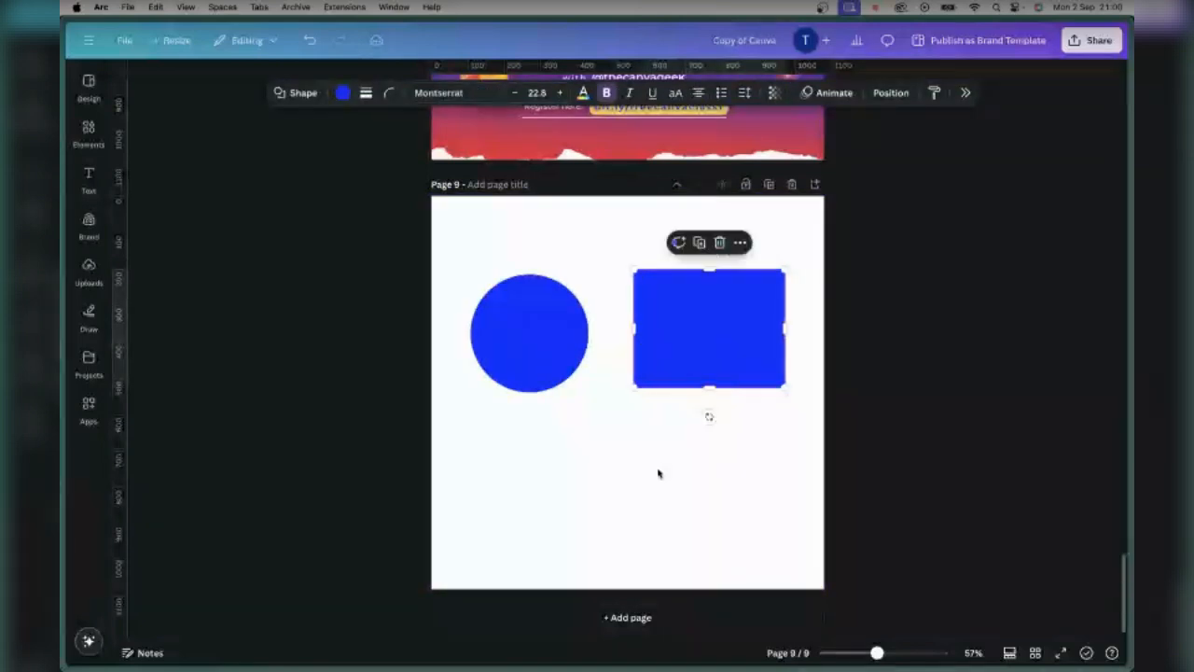
Step: Add a default paragraph text box below the two shapes and recolour the rectangle red
key("t")
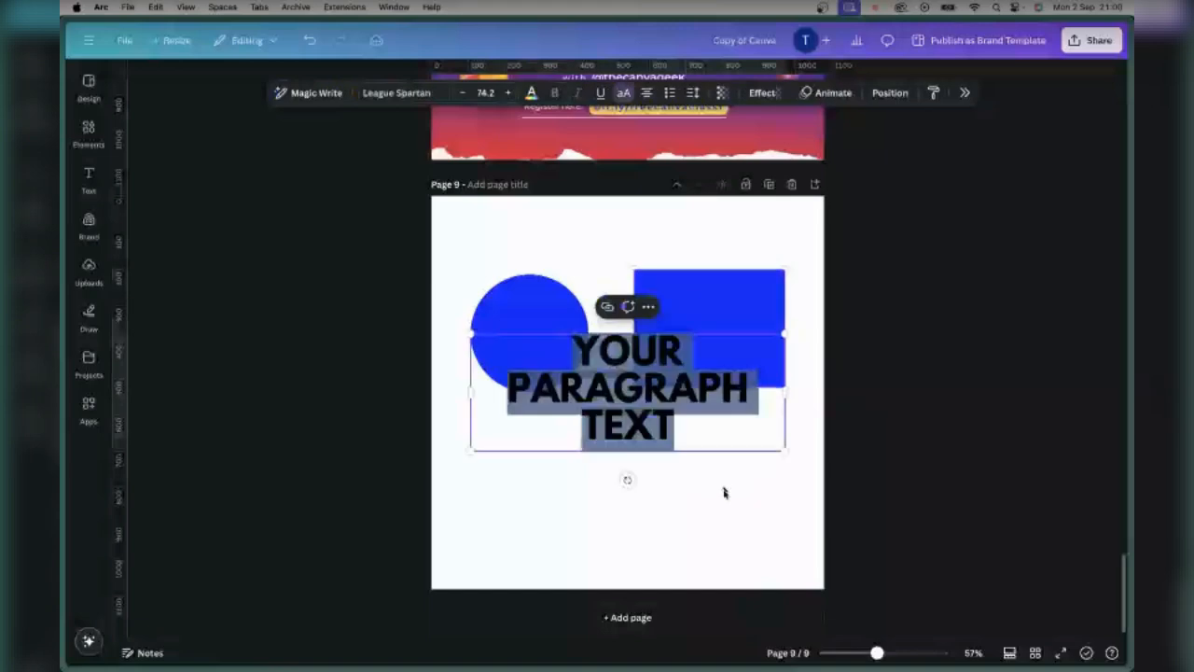
key("Escape")
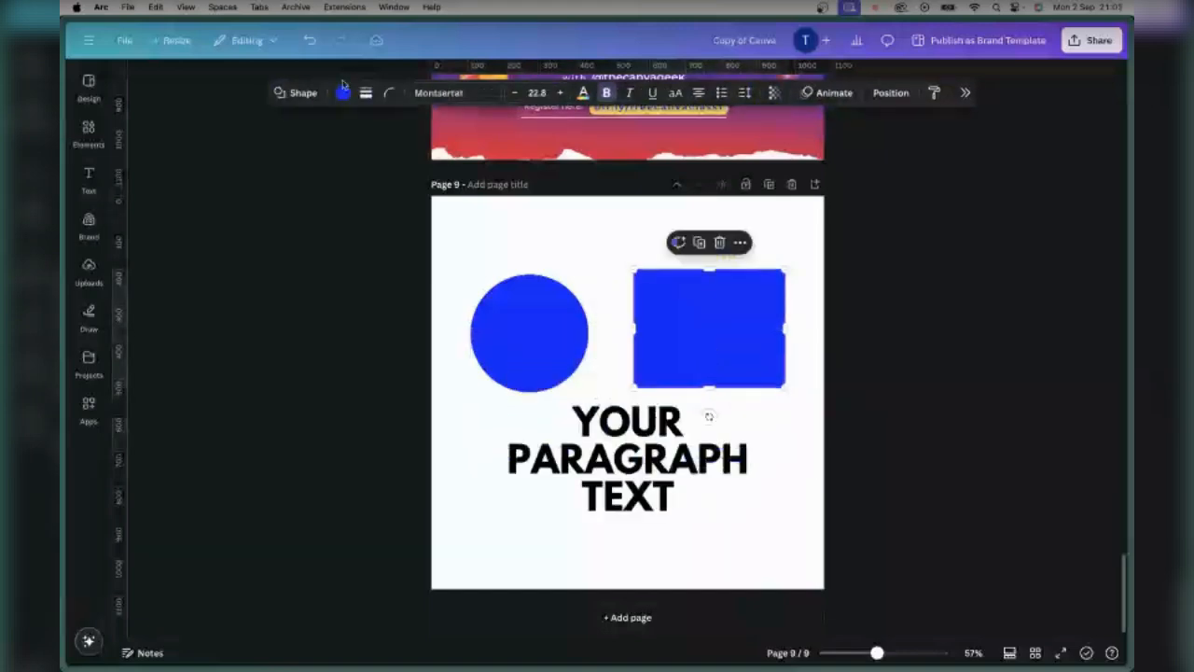
left_click(342, 91)
left_click(972, 202)
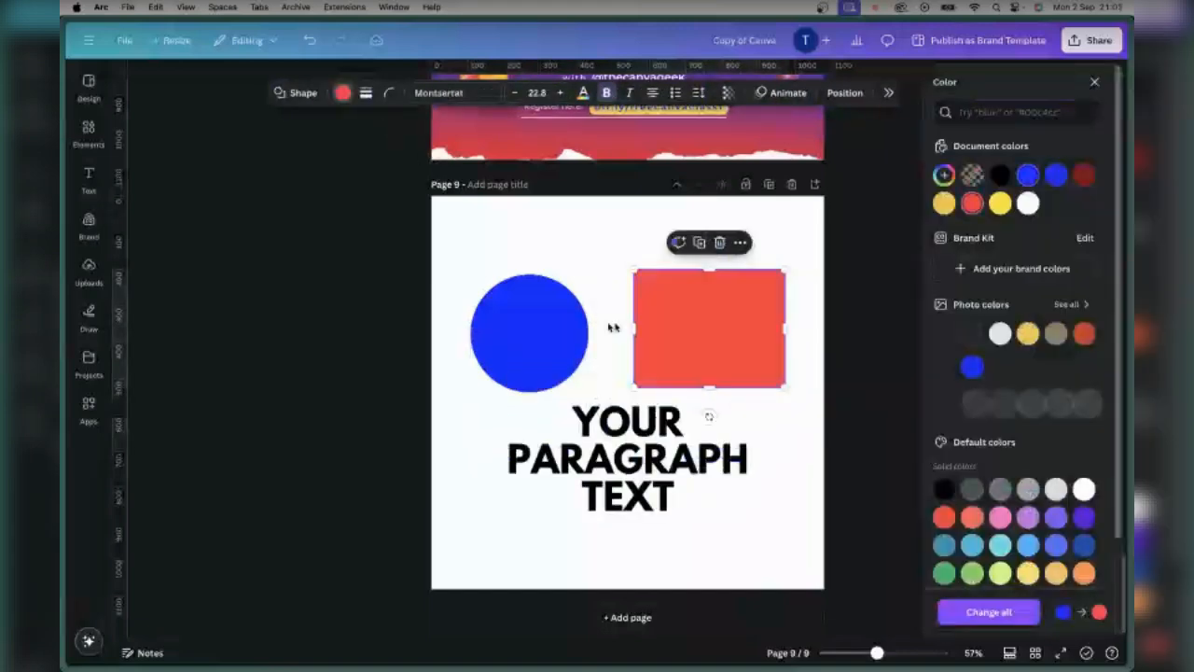
Step: Recolour the "YOUR PARAGRAPH TEXT" text violet, after trying yellow
left_click(557, 341)
left_click(682, 461)
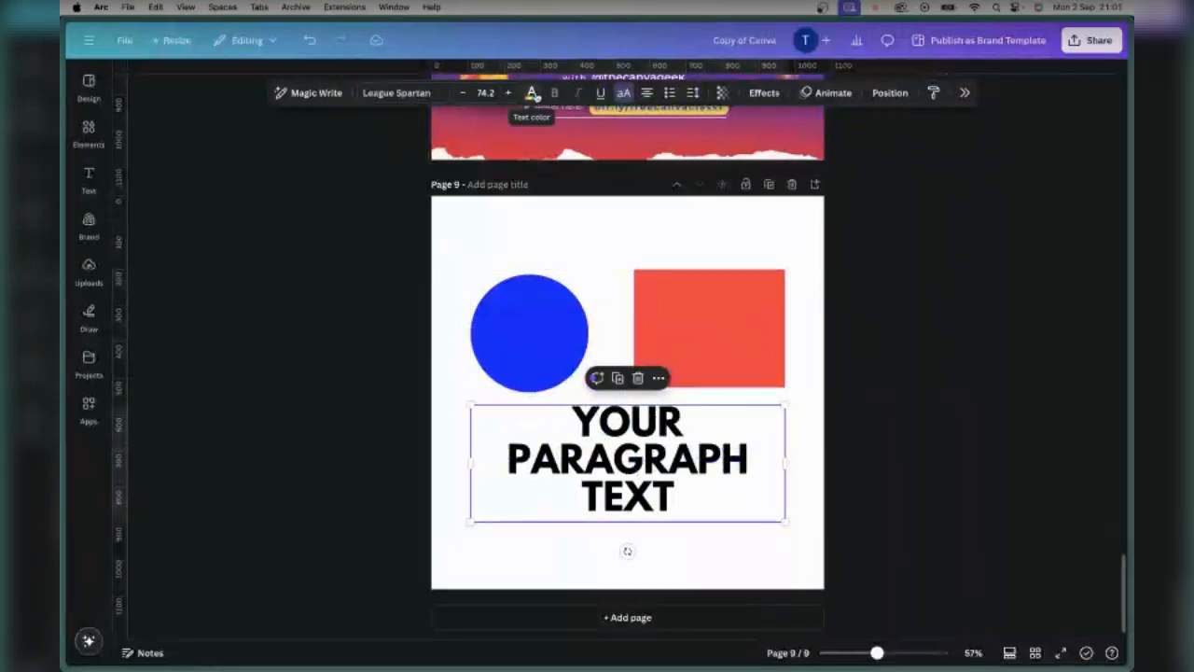
left_click(531, 94)
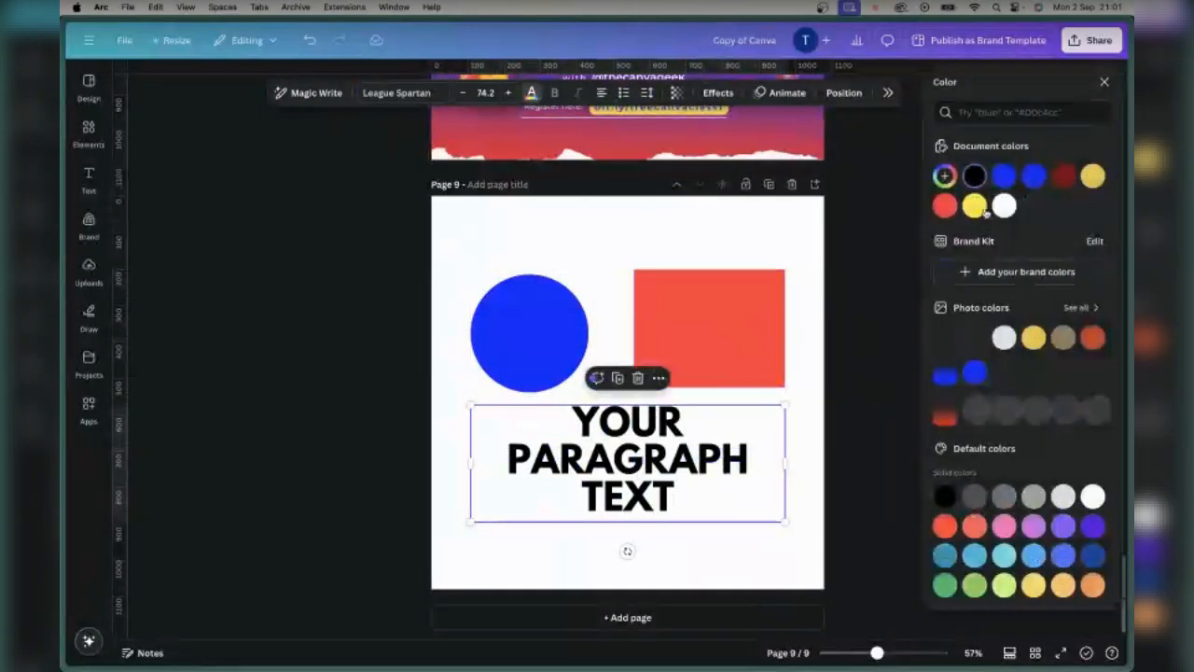
left_click(974, 204)
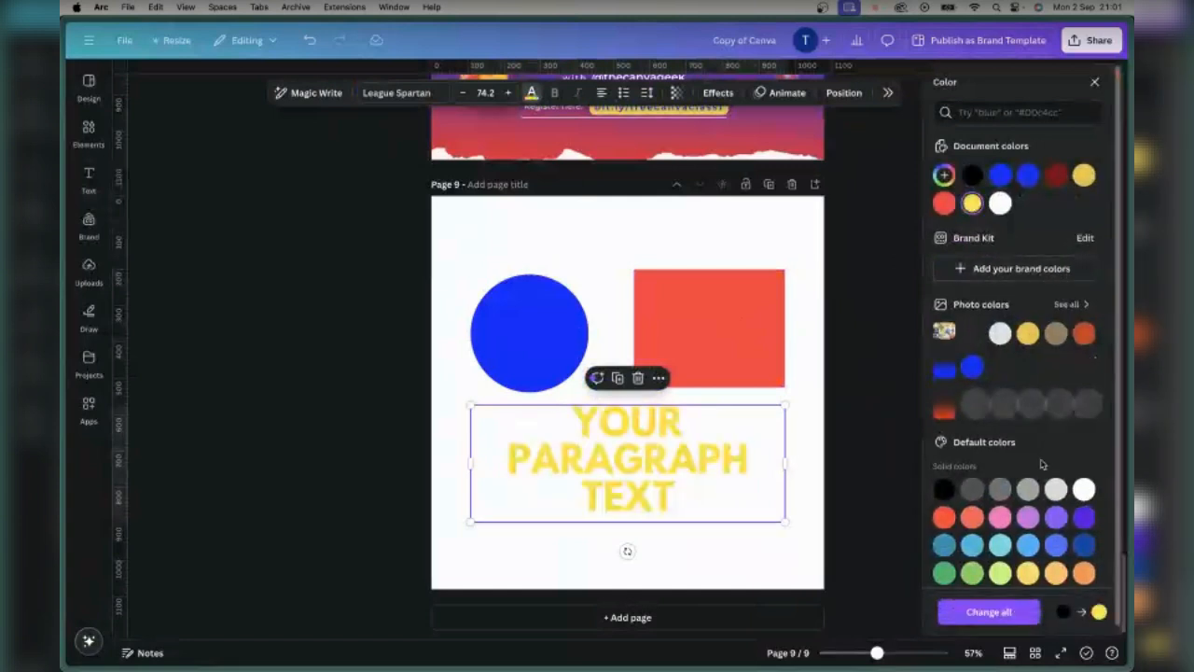
left_click(1084, 519)
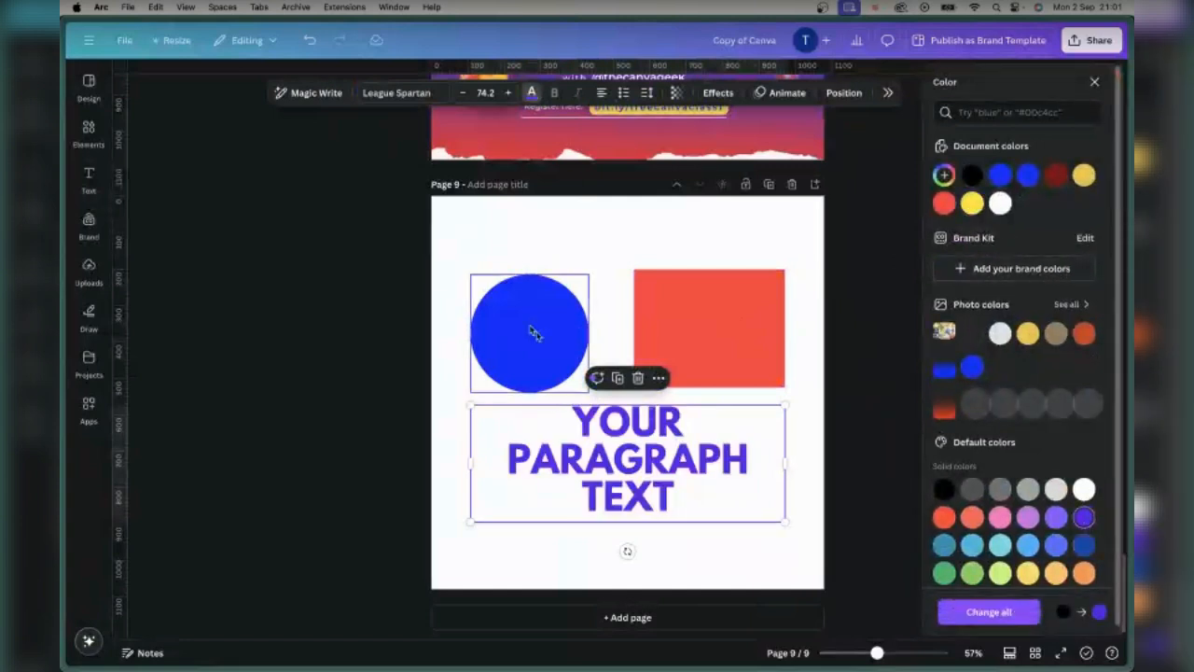
Step: Centre-align the circle, rectangle and paragraph text with one another, and move the circle down to overlap the text's first line
left_click_drag(697, 436, 759, 485)
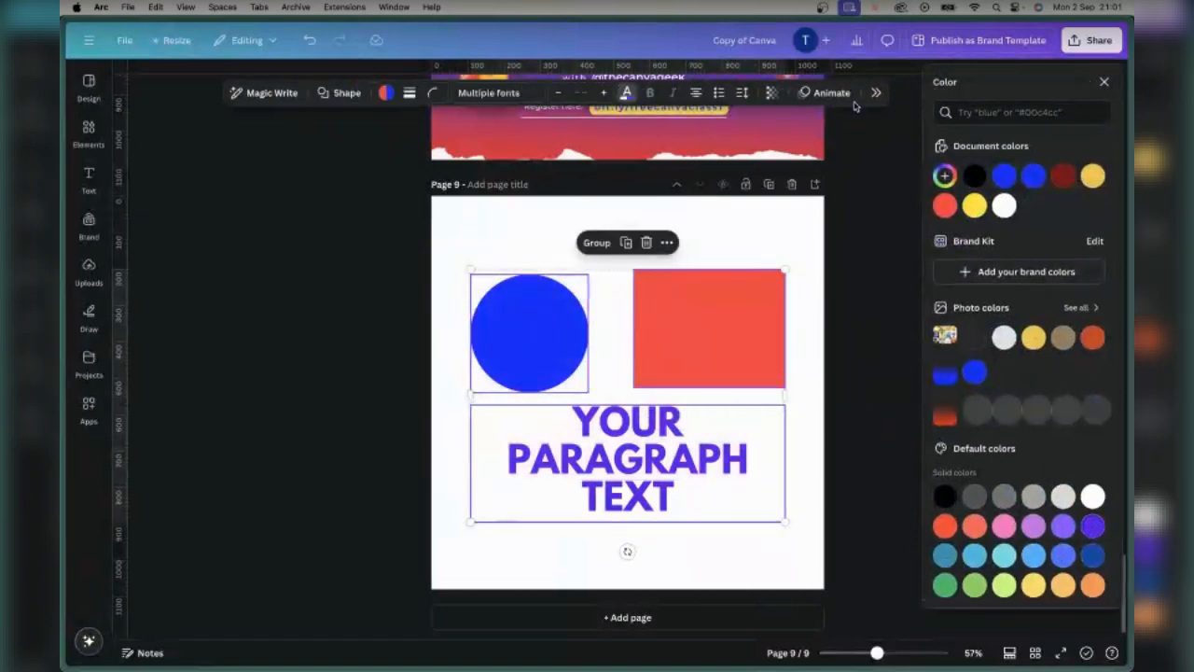
left_click(1105, 83)
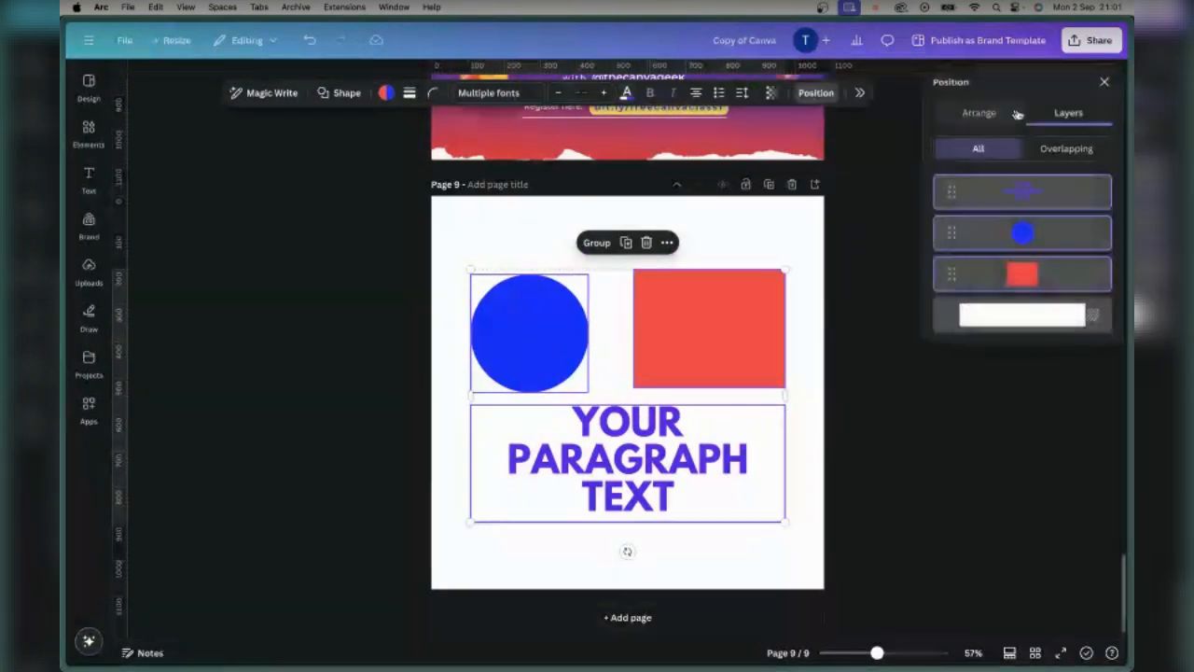
left_click(978, 112)
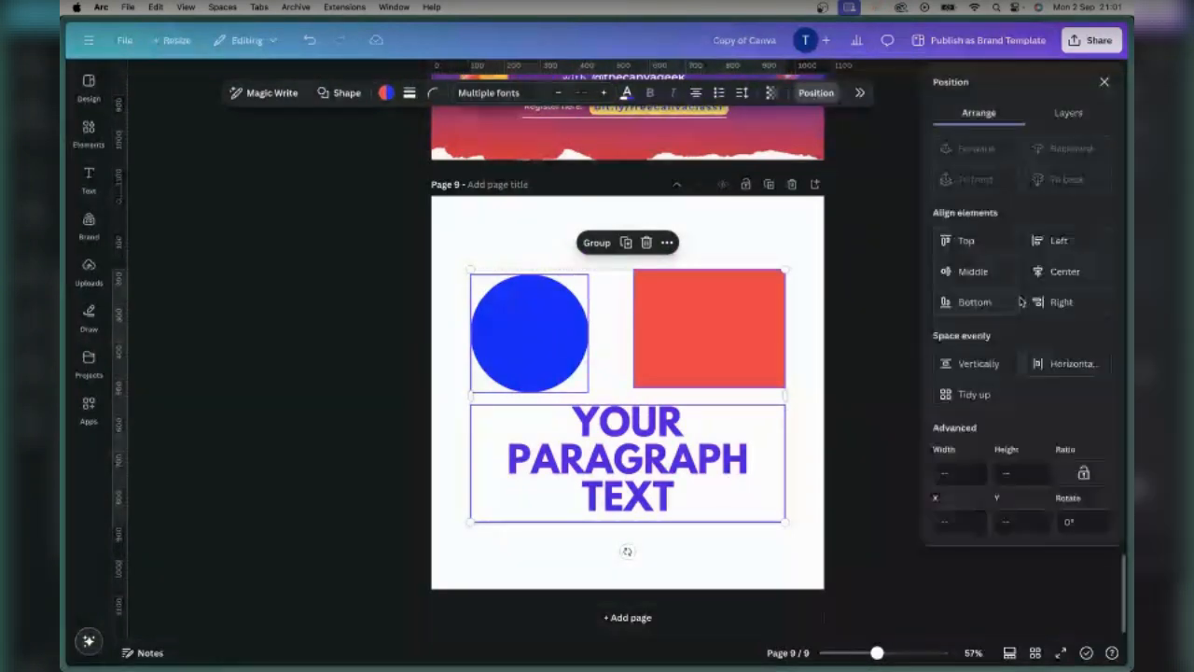
left_click(1059, 272)
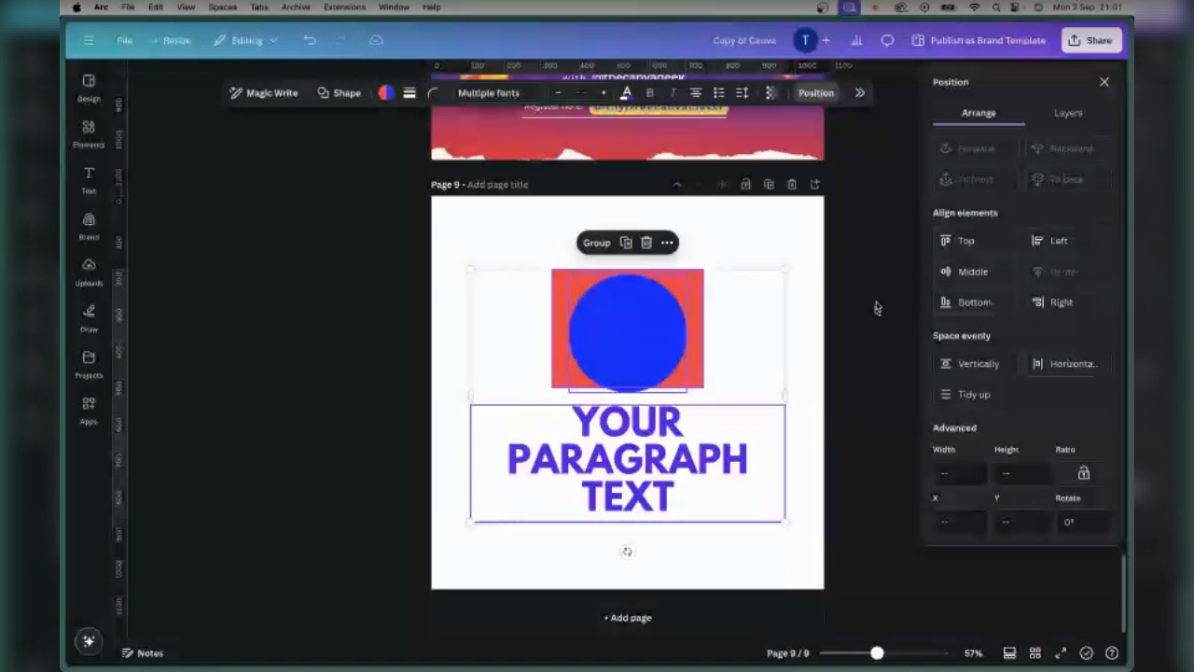
key("alt+1")
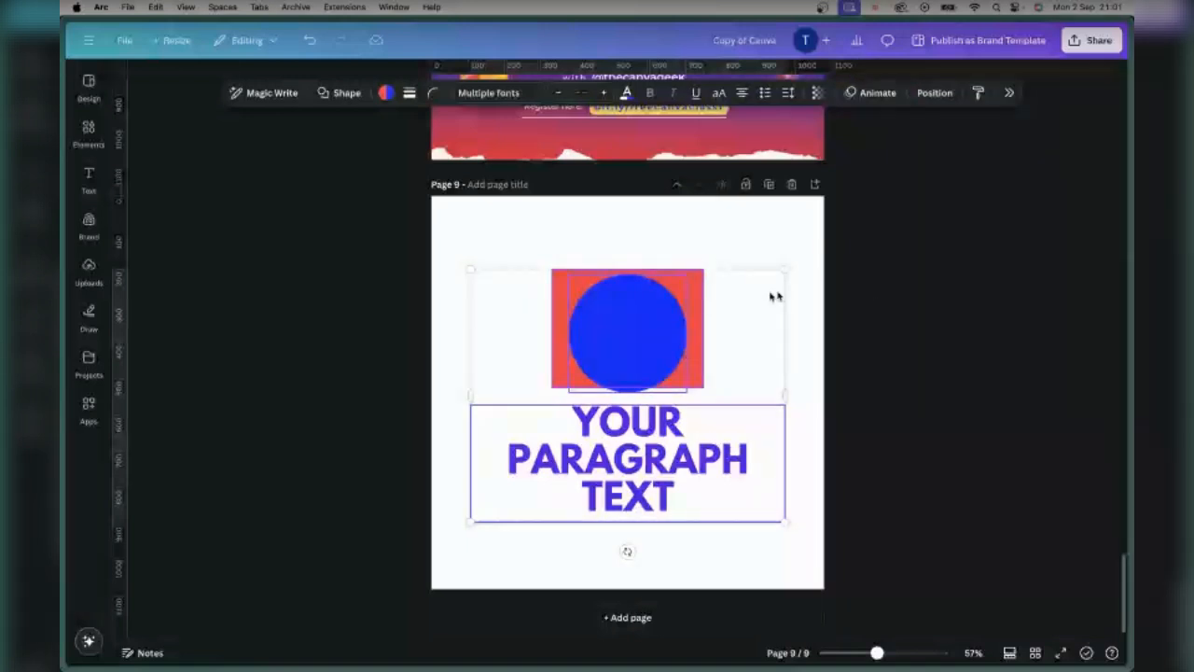
left_click_drag(644, 334, 641, 367)
Step: Recolour the "YOUR PARAGRAPH TEXT" text light orange, after trying a dark orange from the photo colours
left_click(638, 456)
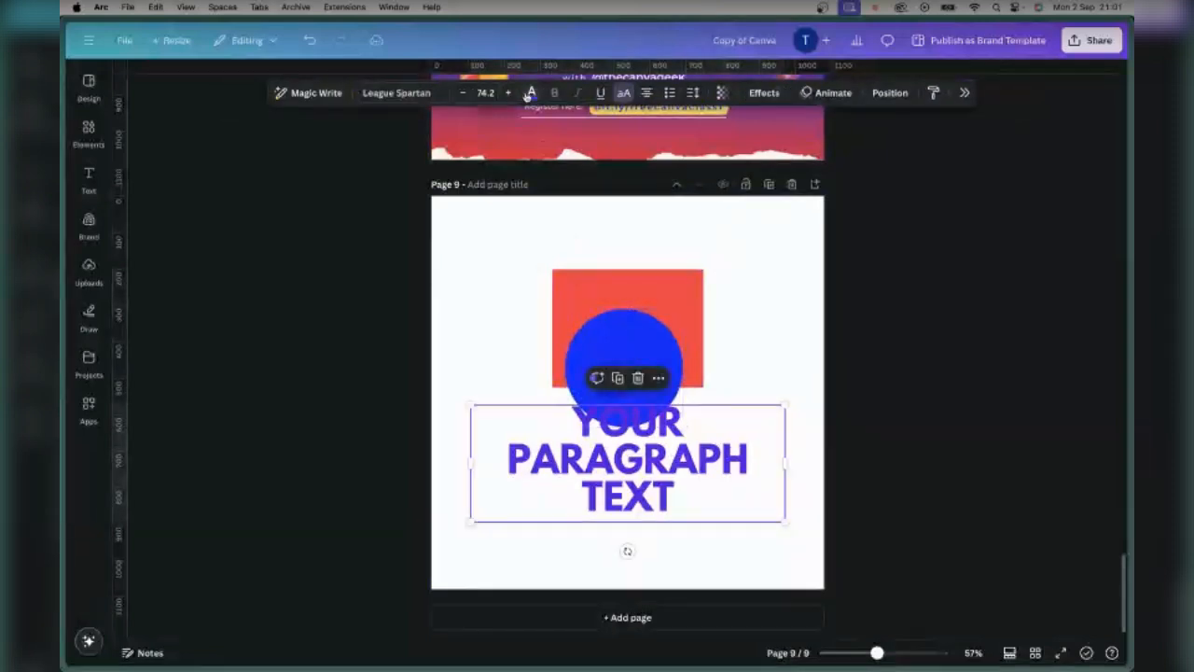
left_click(529, 95)
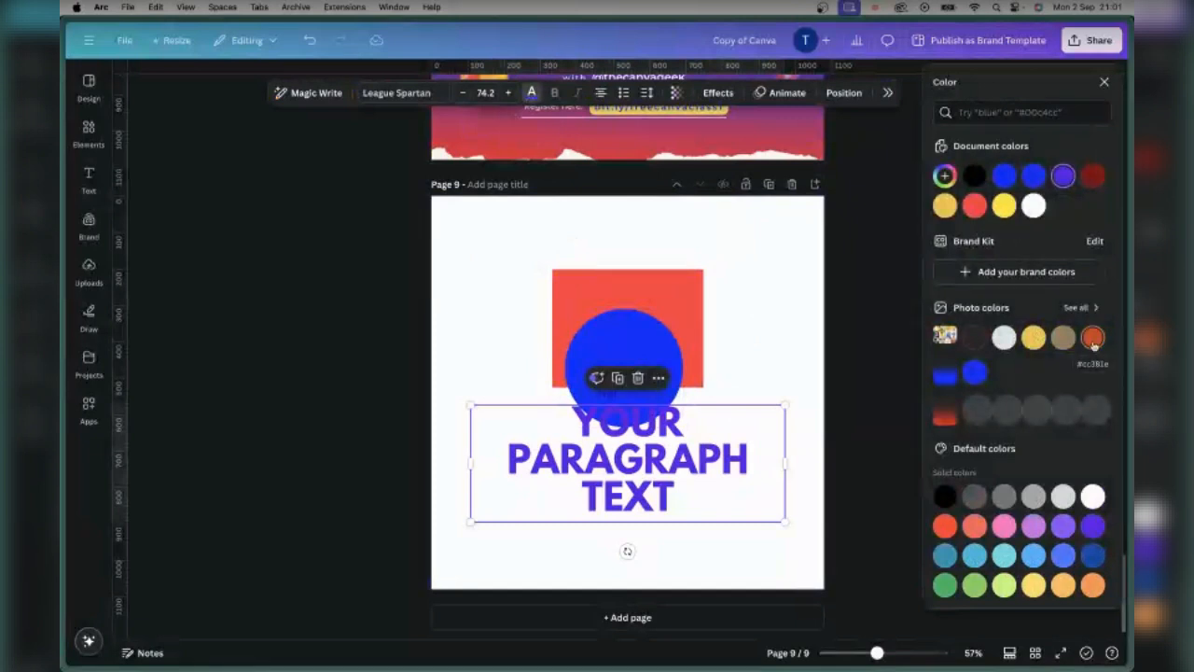
left_click(1094, 339)
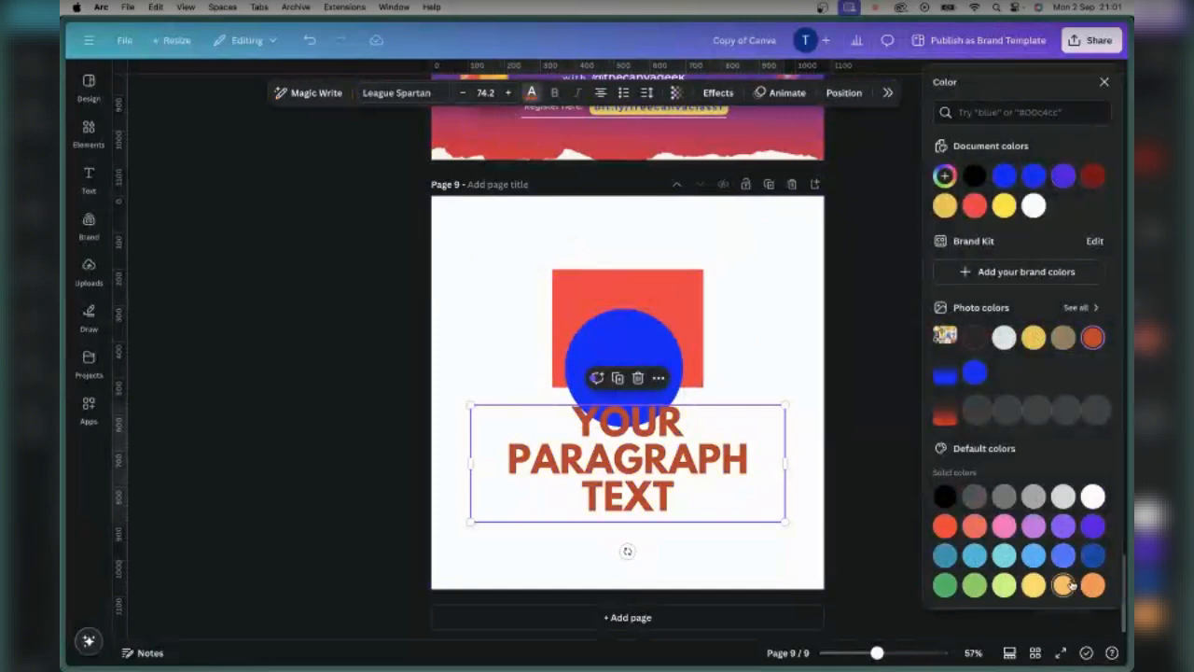
left_click(1065, 585)
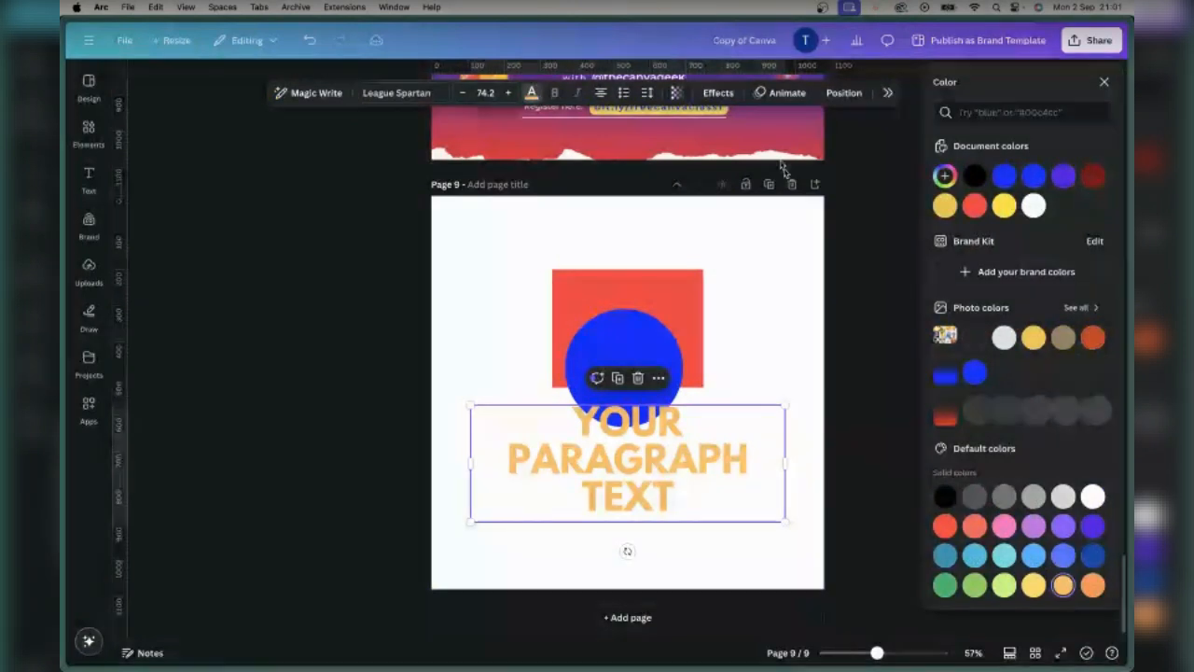
left_click(779, 210)
Step: Move the paragraph text up over the circle and rectangle, try sending it to the back, and restore it to the front
left_click_drag(656, 457, 654, 450)
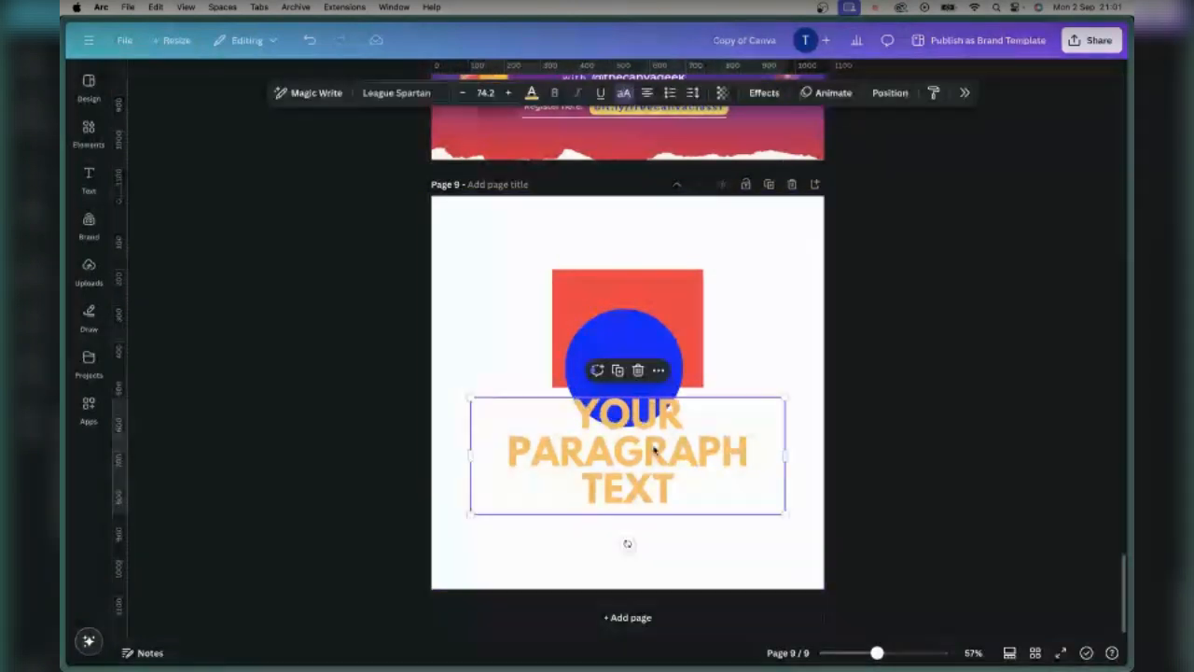
right_click(654, 450)
mouse_move(738, 442)
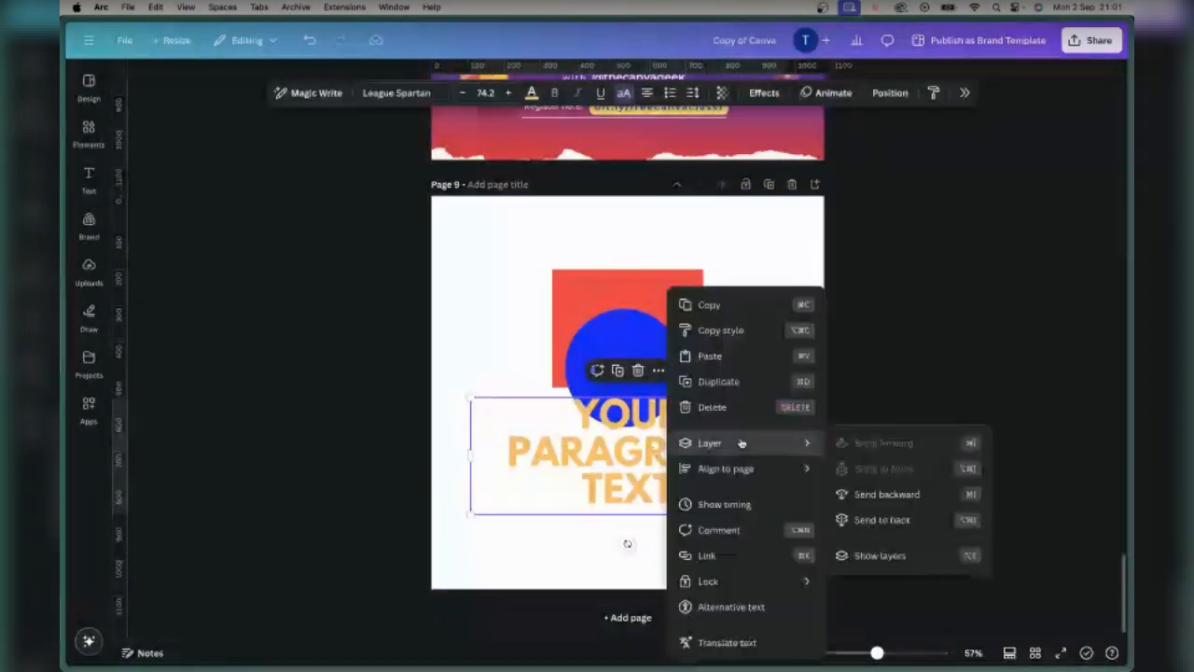
left_click(878, 516)
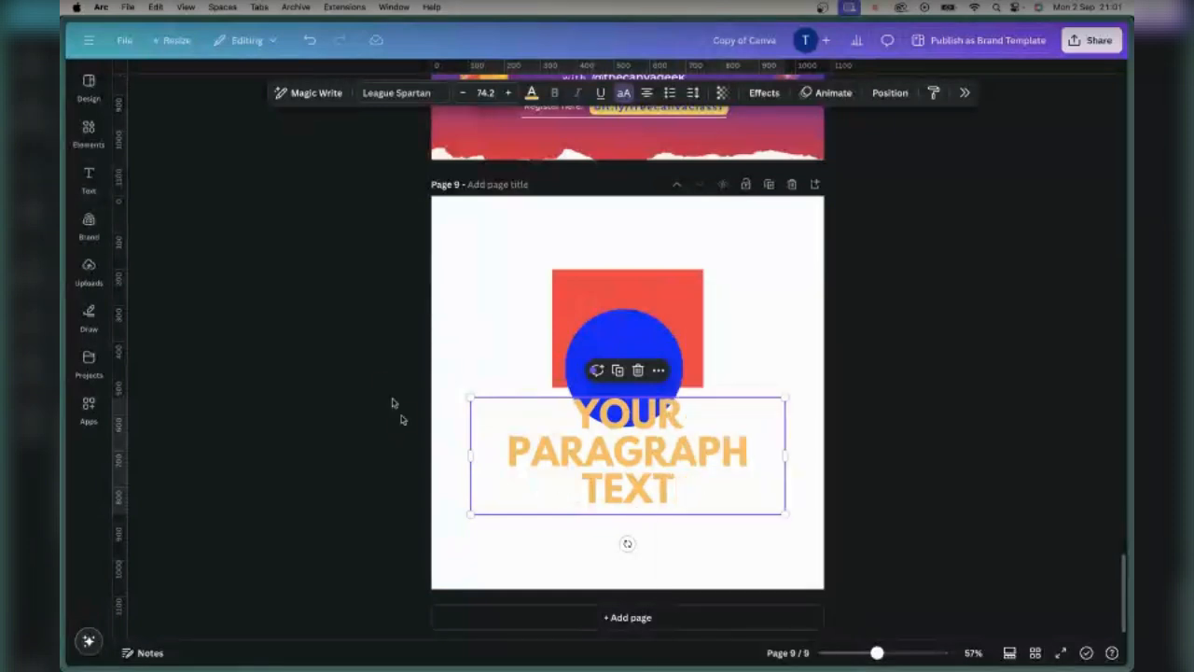
left_click_drag(598, 473, 589, 396)
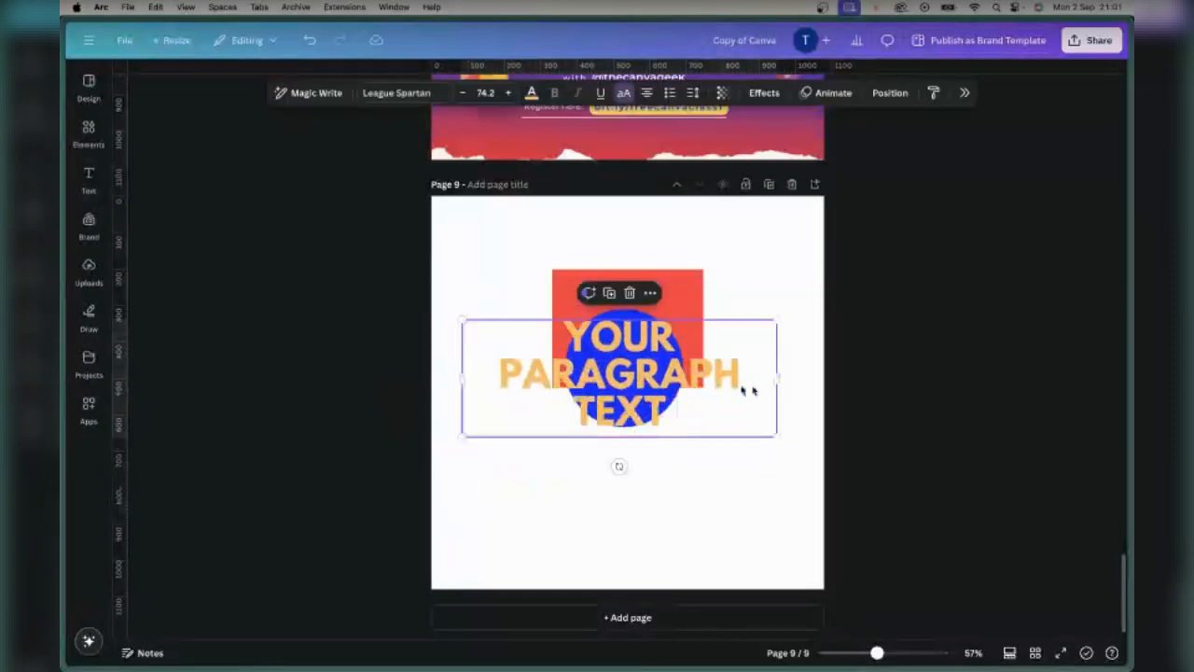
right_click(728, 371)
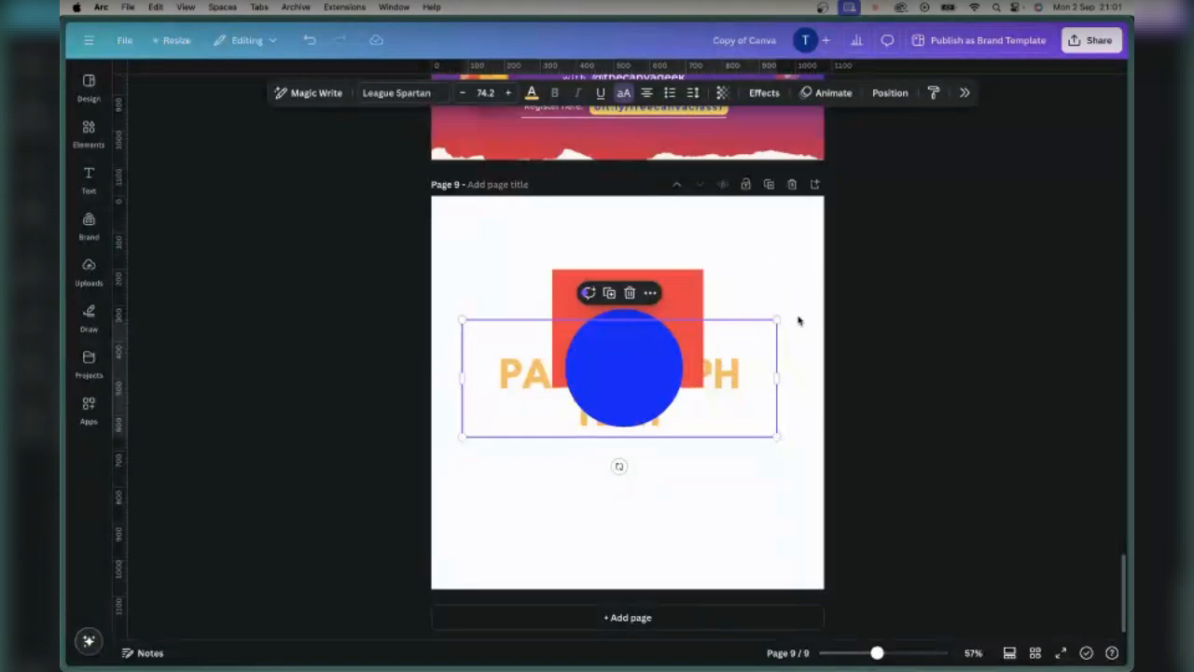
key("super+bracketright")
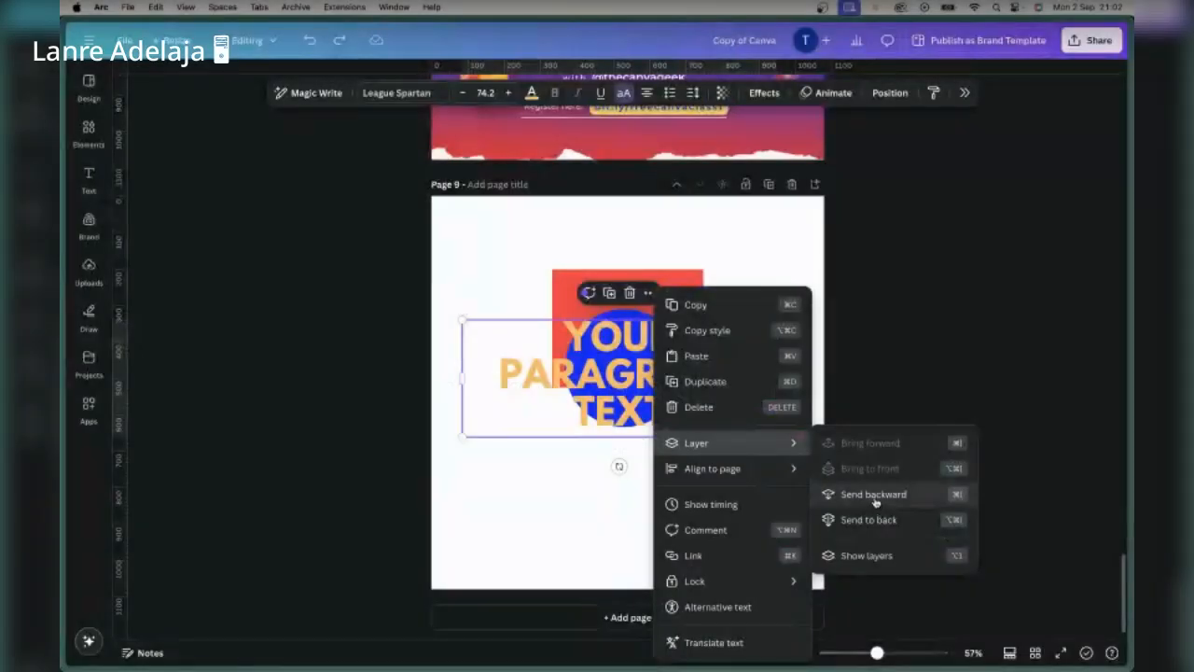
Step: Send the paragraph text backward twice, first behind the blue circle and again behind the red rectangle
left_click(875, 502)
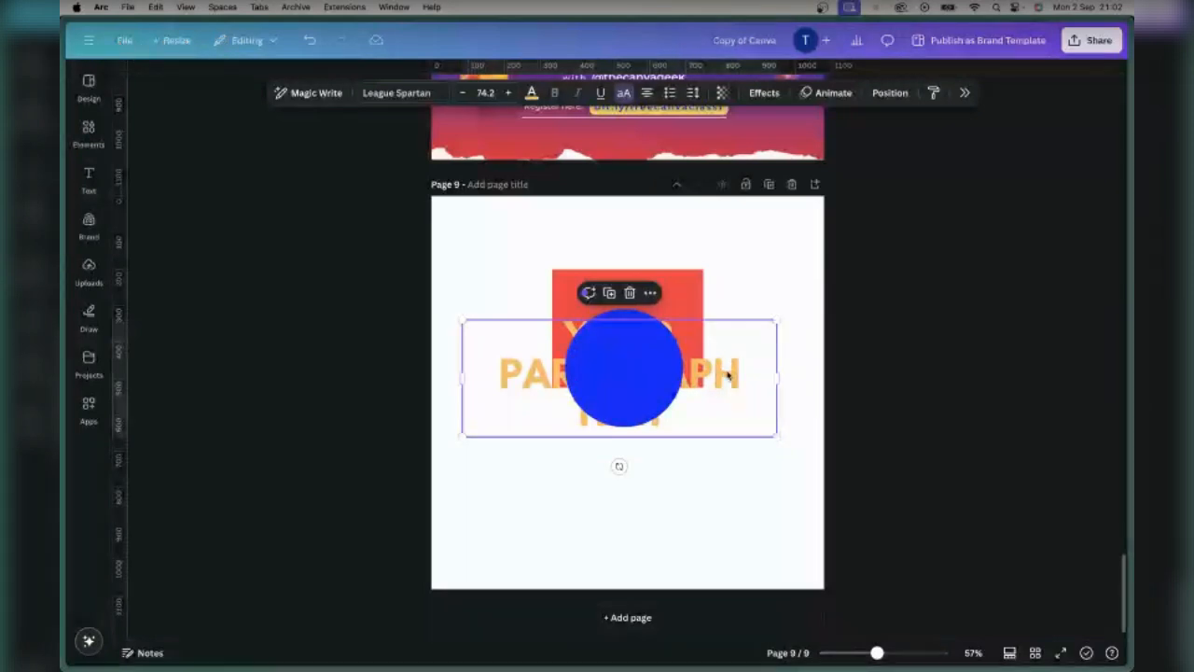
right_click(728, 374)
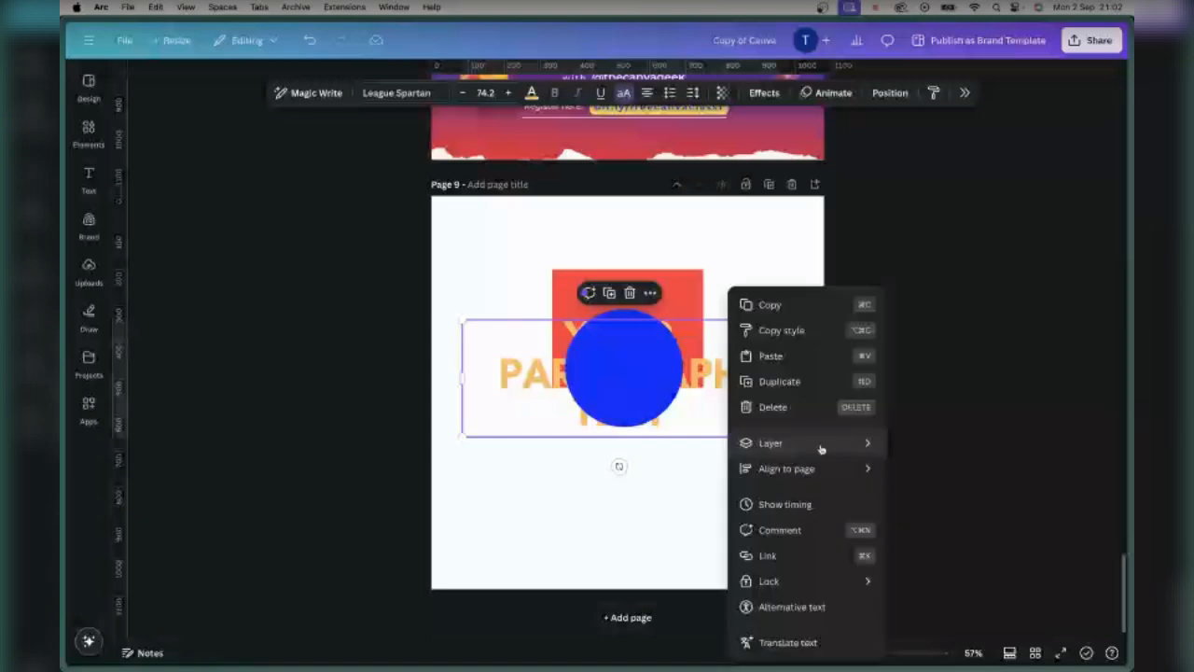
mouse_move(821, 446)
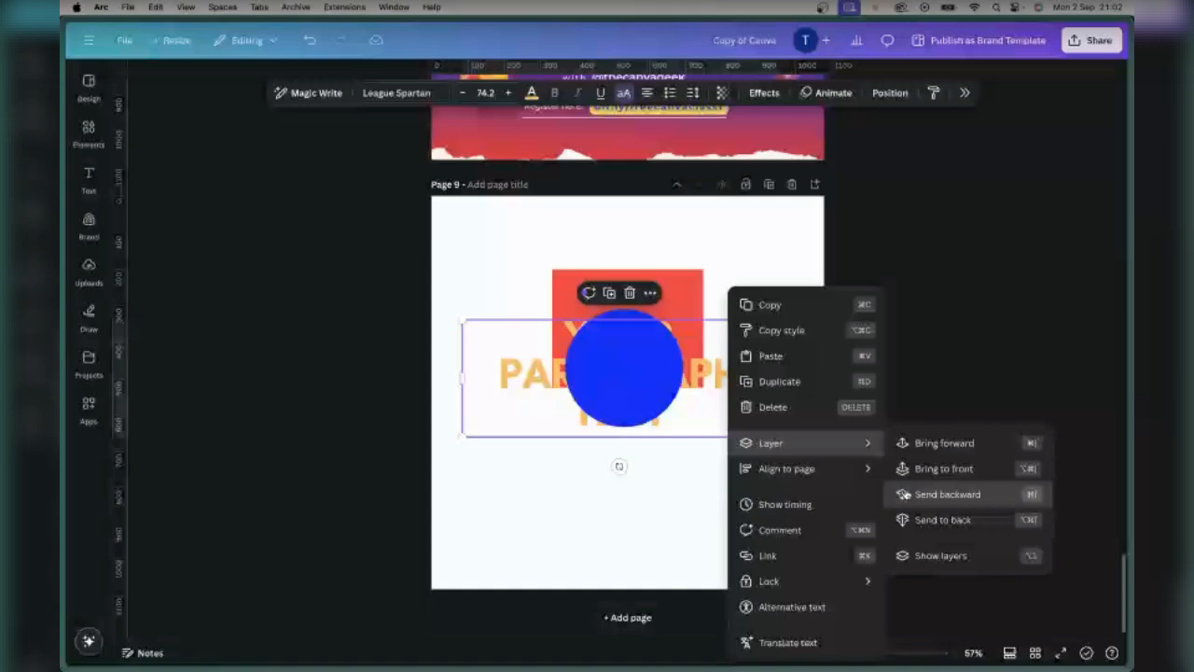
left_click(905, 495)
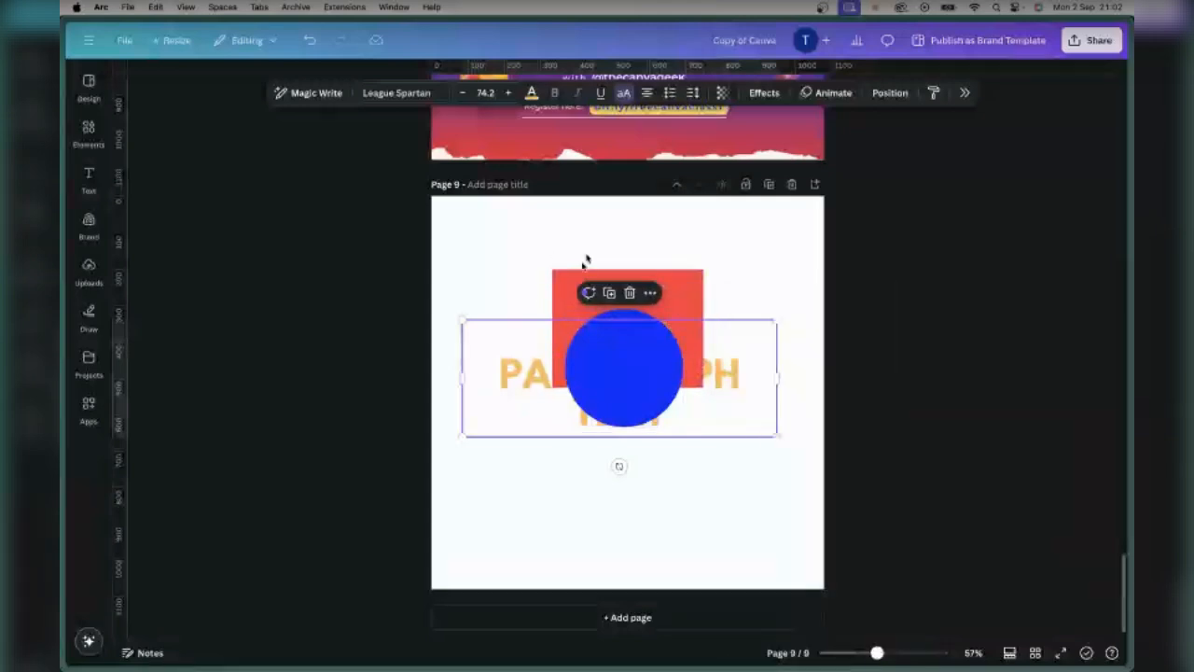
Step: Leave the accidental text editing and undo the paragraph text's layer changes and its move over the shapes
double_click(732, 378)
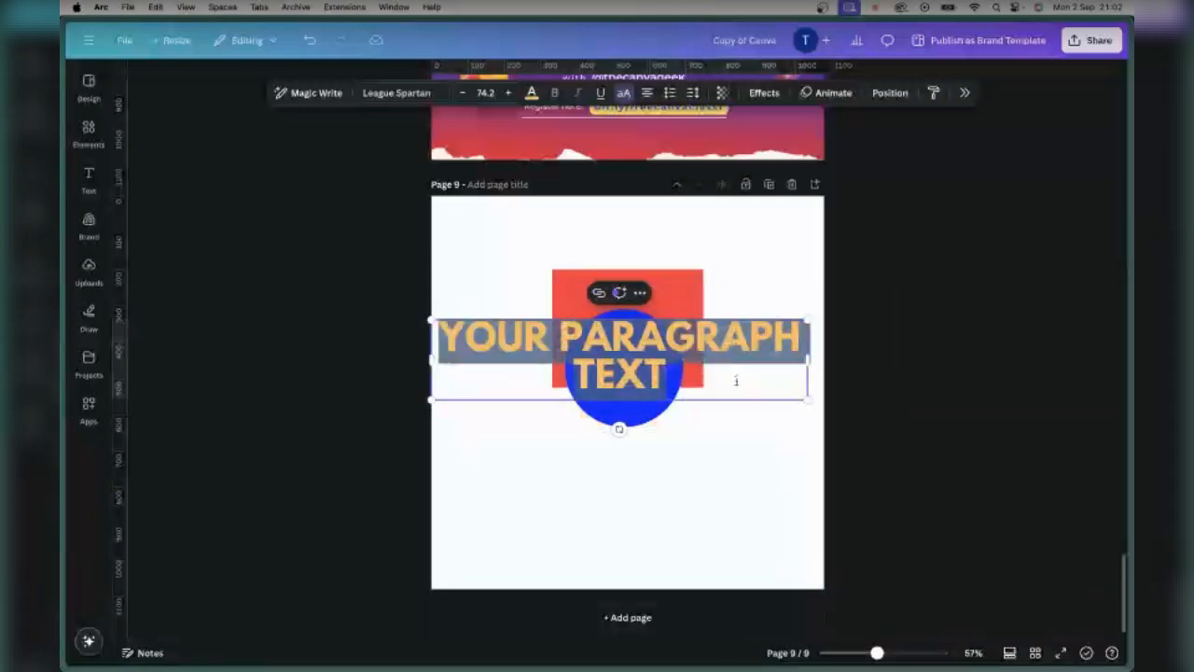
left_click(765, 389)
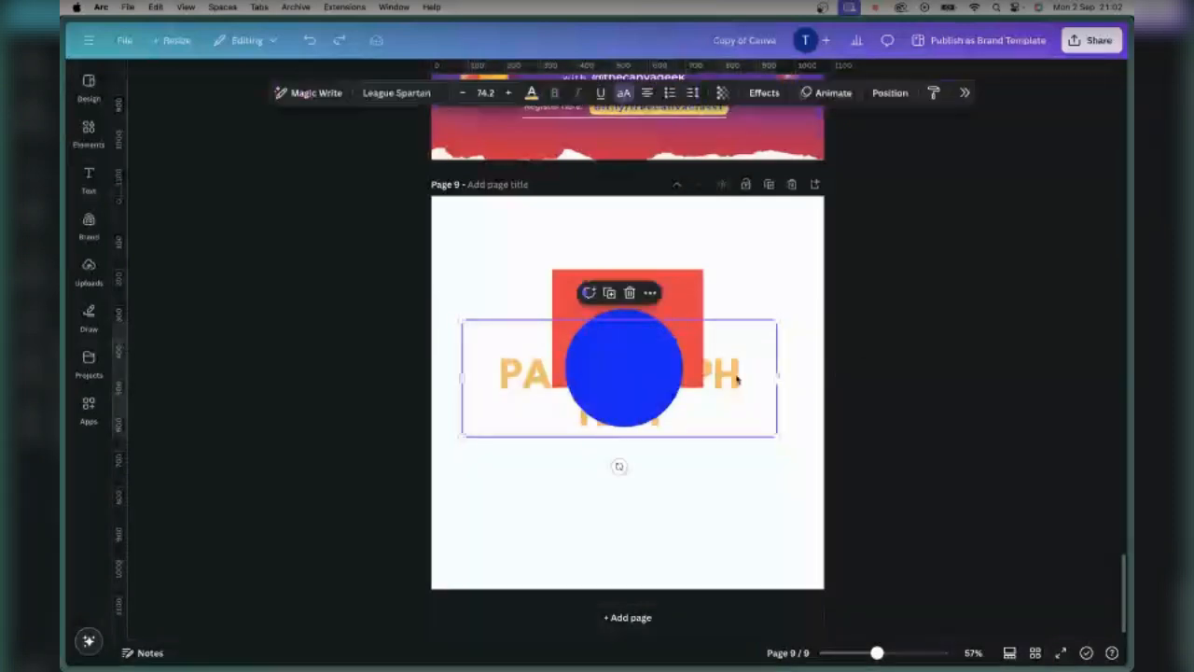
key("super+]")
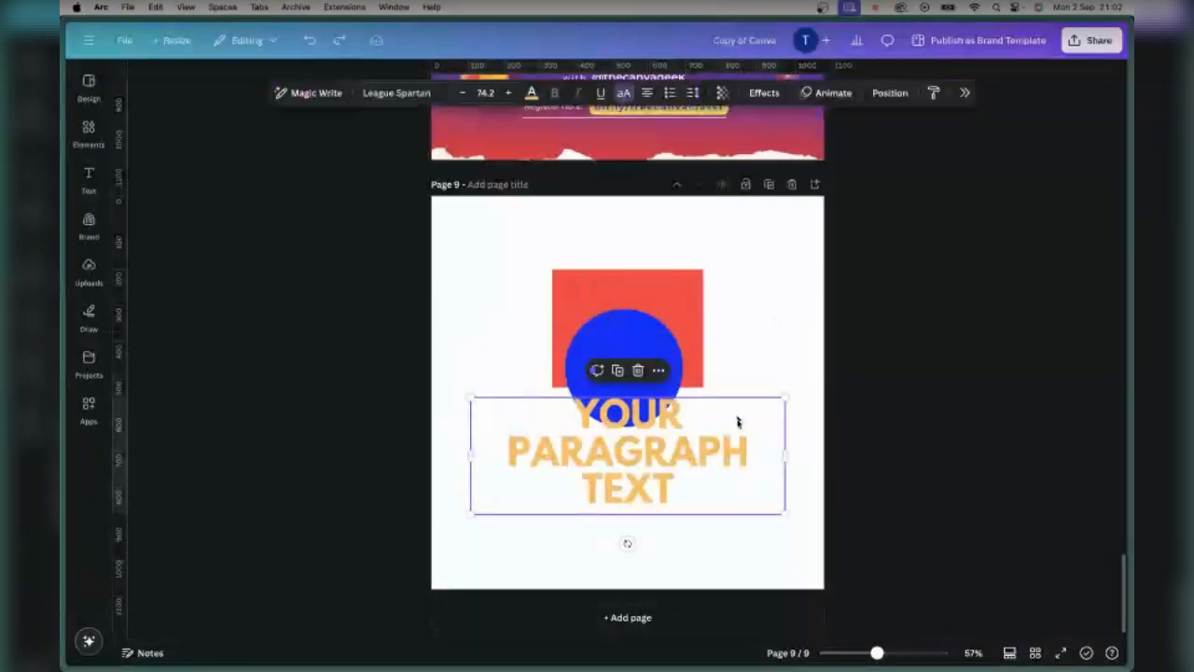
Step: Move the paragraph text up over the circle and rectangle again, and send it to the back
left_click_drag(738, 422, 730, 375)
right_click(730, 375)
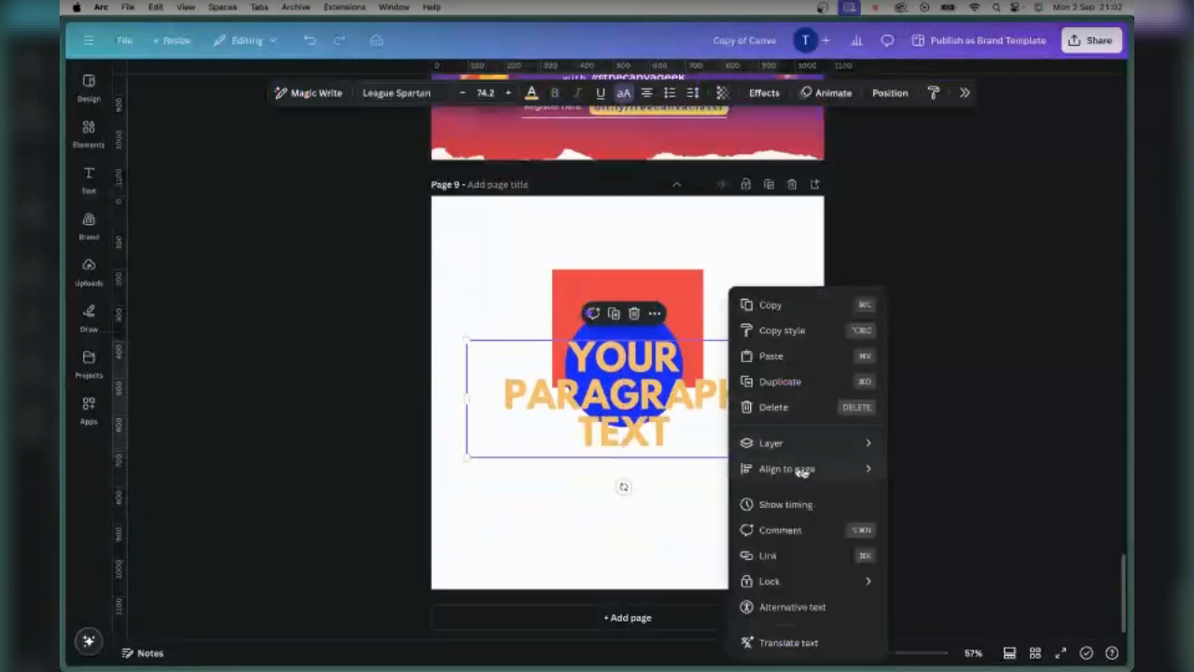
mouse_move(816, 443)
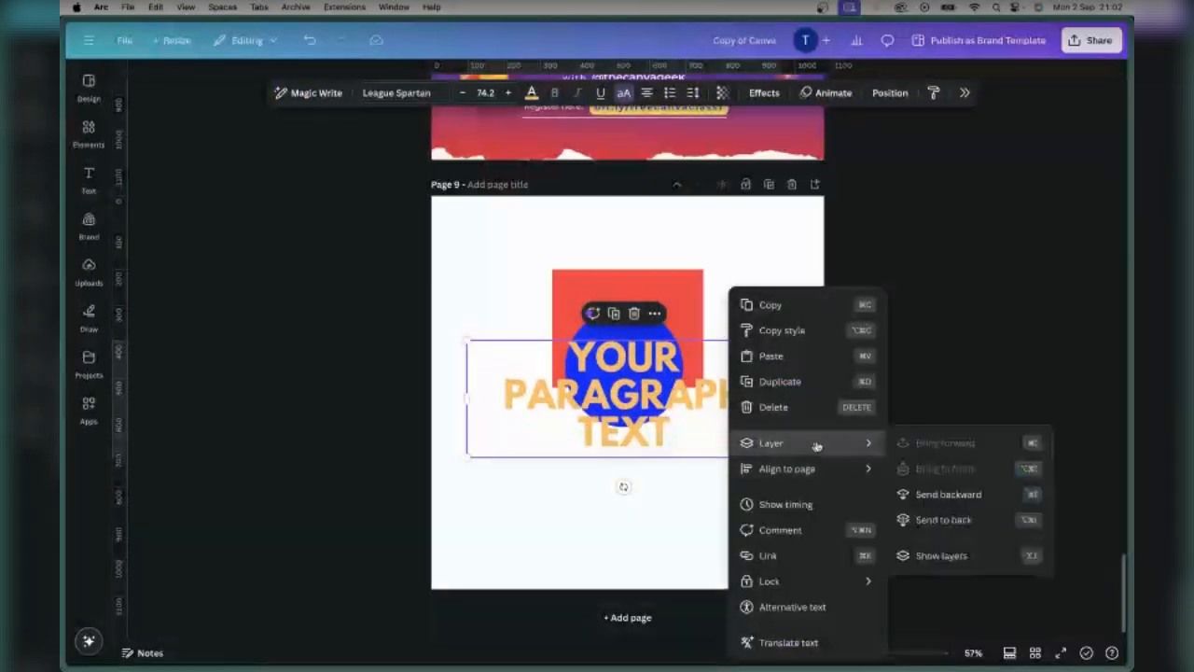
left_click(962, 521)
Step: Stretch the red rectangle downward past the last line of the paragraph text
left_click(678, 293)
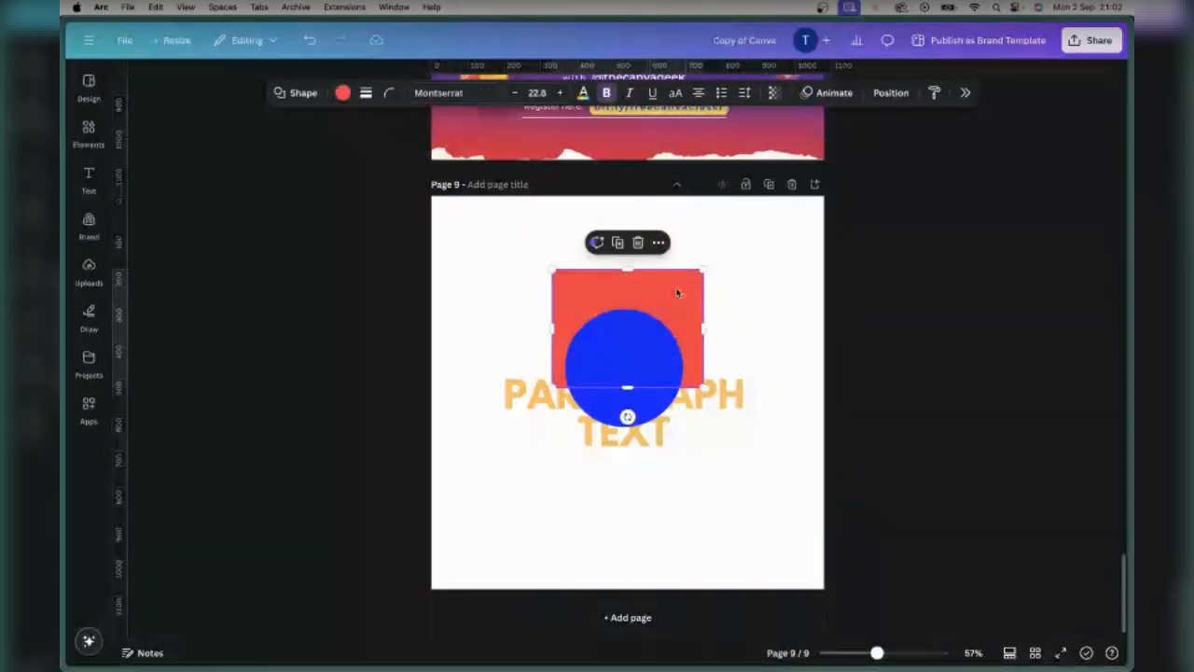
left_click_drag(626, 387, 627, 489)
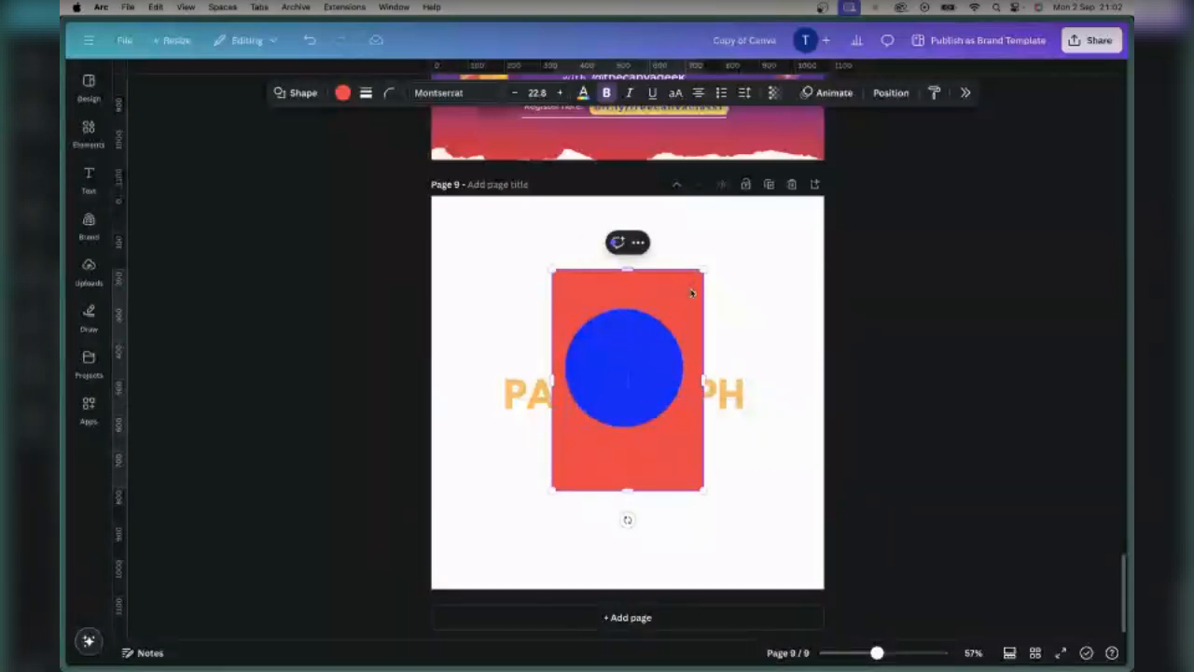
left_click(773, 272)
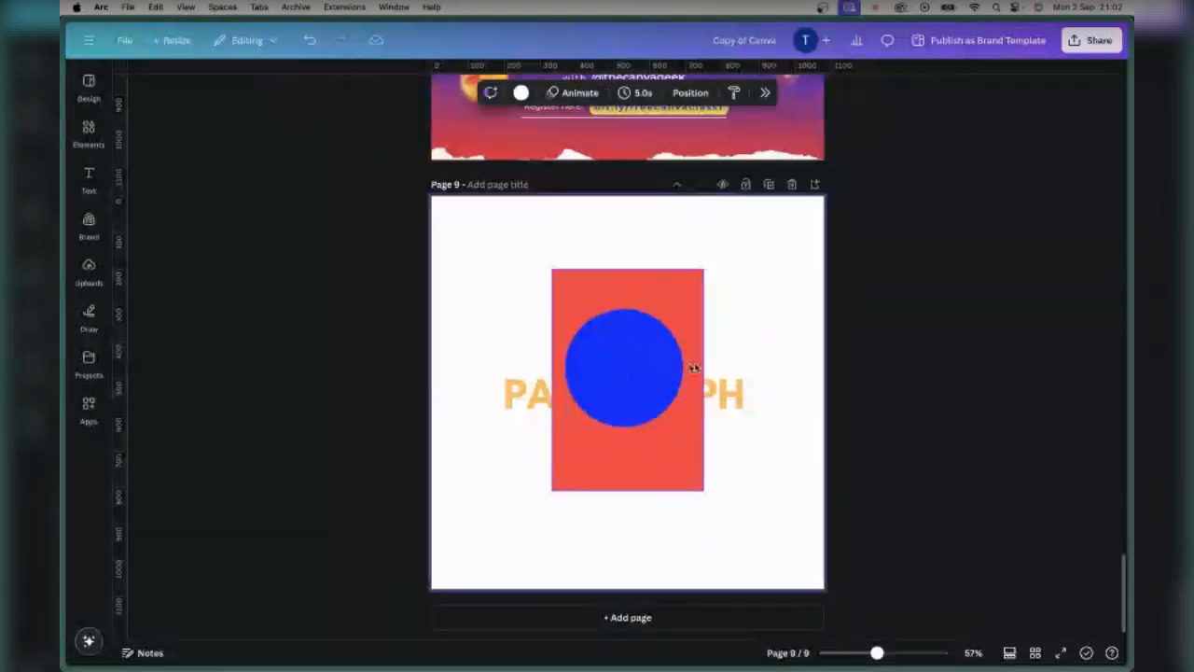
Step: Send the red rectangle to the back, behind the paragraph text
left_click(671, 272)
right_click(675, 282)
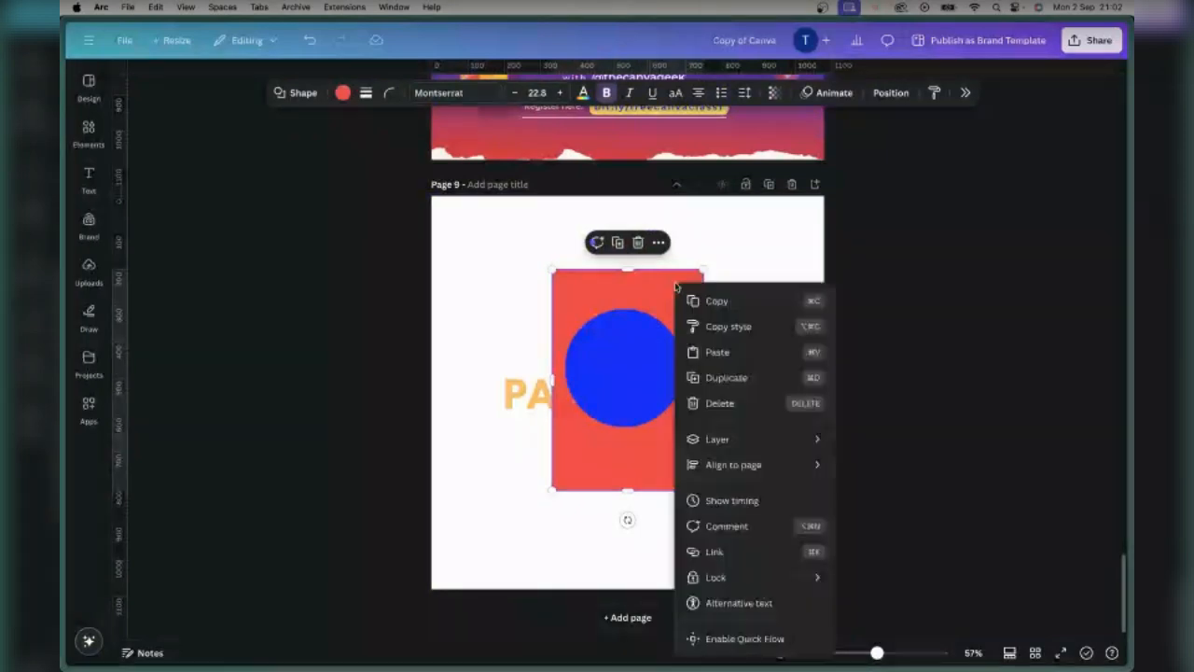
left_click(677, 285)
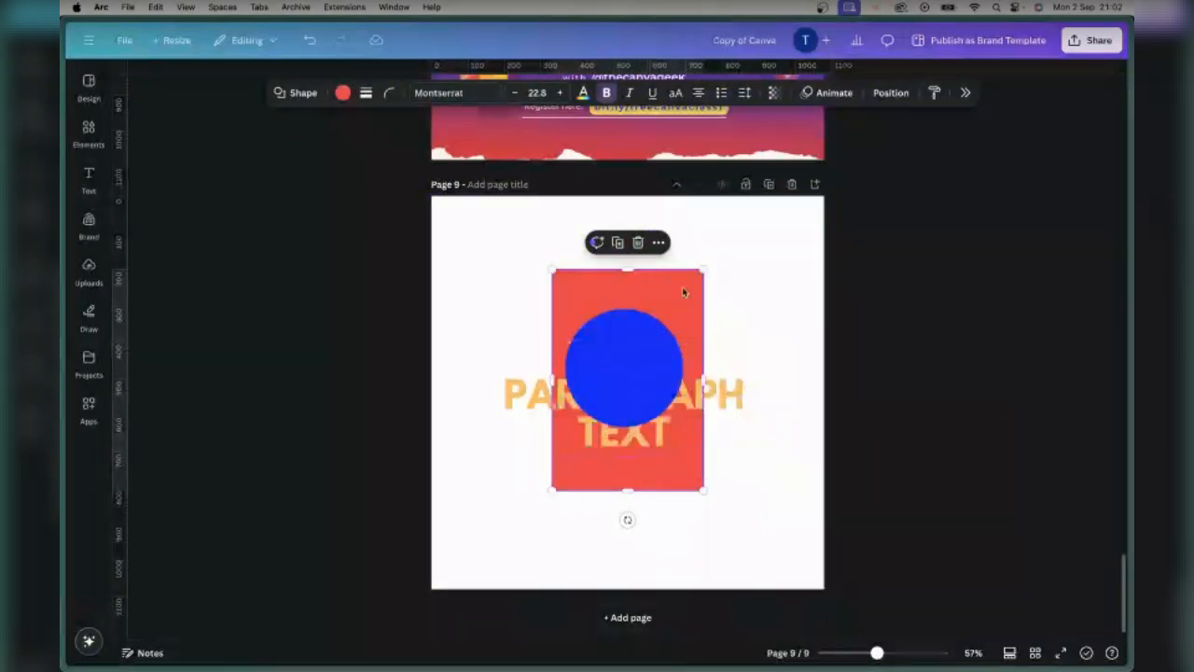
Step: Bring the red rectangle to the front, above the circle and the paragraph text
right_click(684, 289)
mouse_move(812, 449)
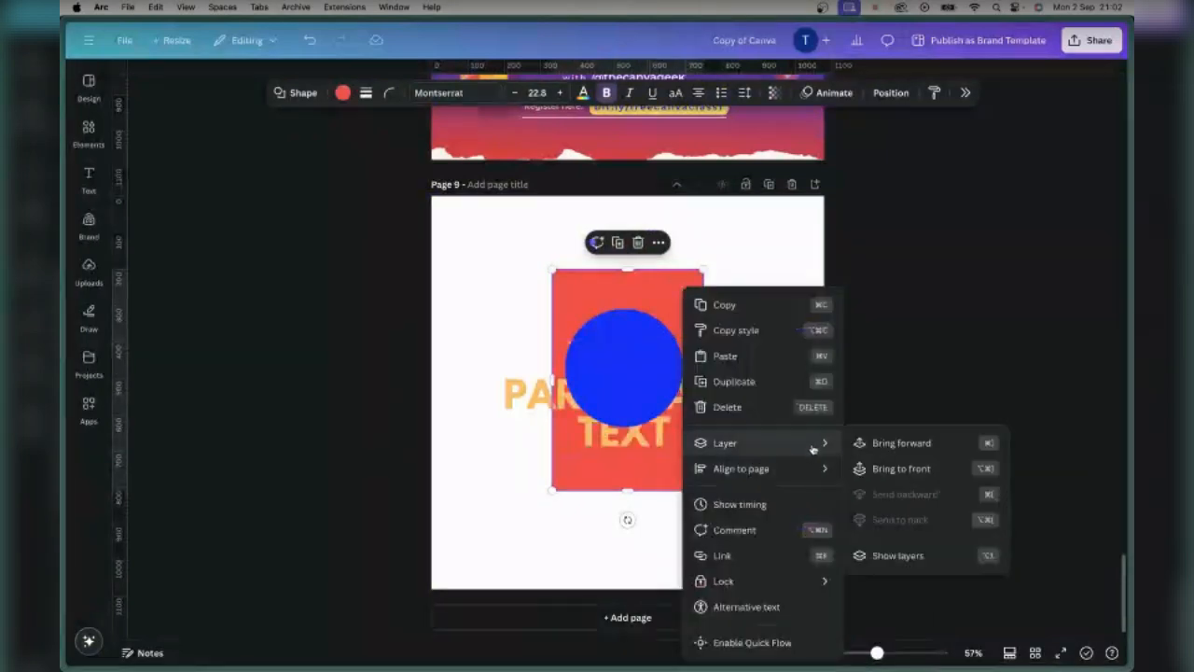
left_click(906, 469)
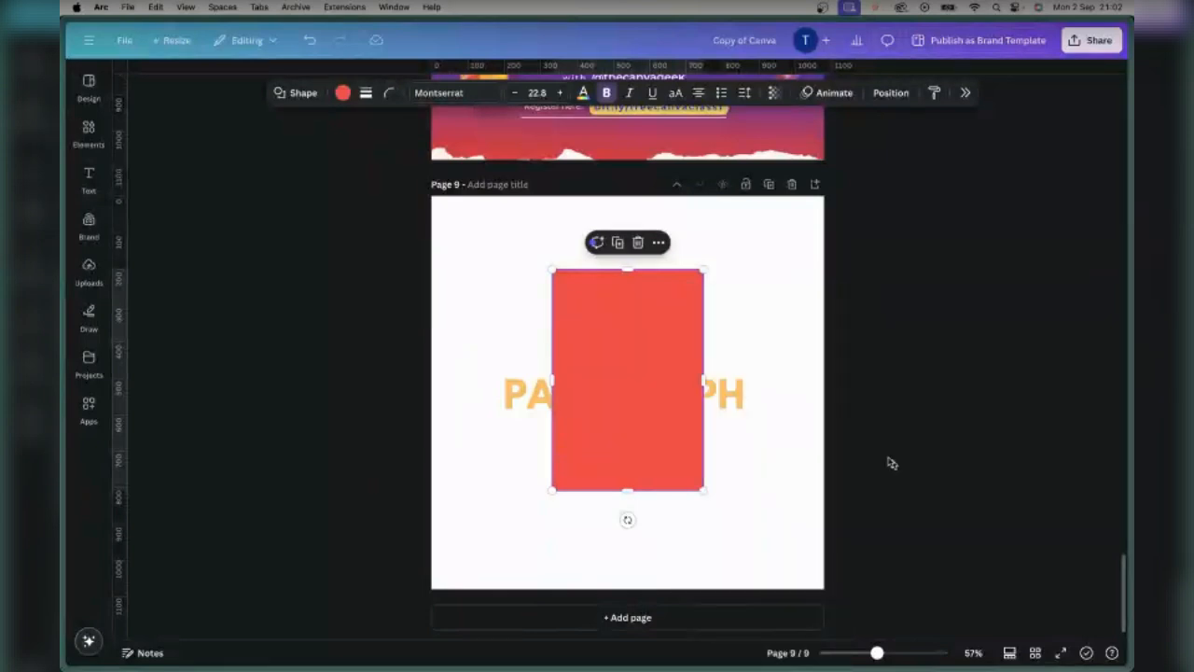
Step: Move the red rectangle left to uncover part of the blue circle, and add a blank page 10
left_click(827, 319)
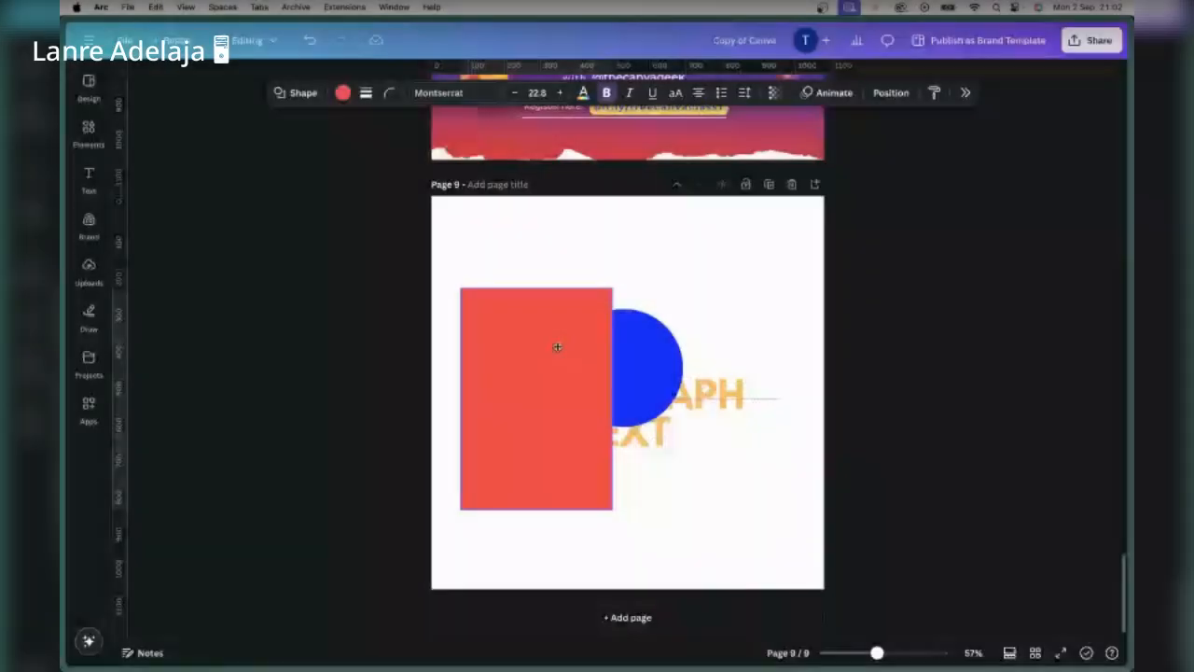
left_click_drag(557, 347, 557, 340)
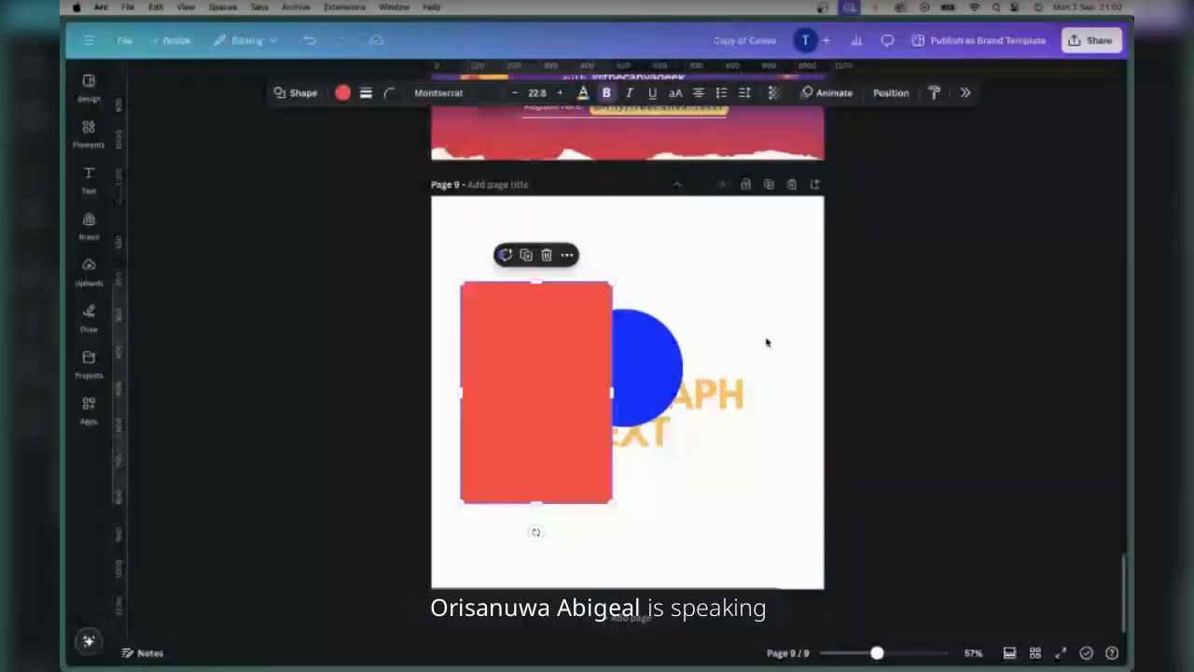
left_click(739, 312)
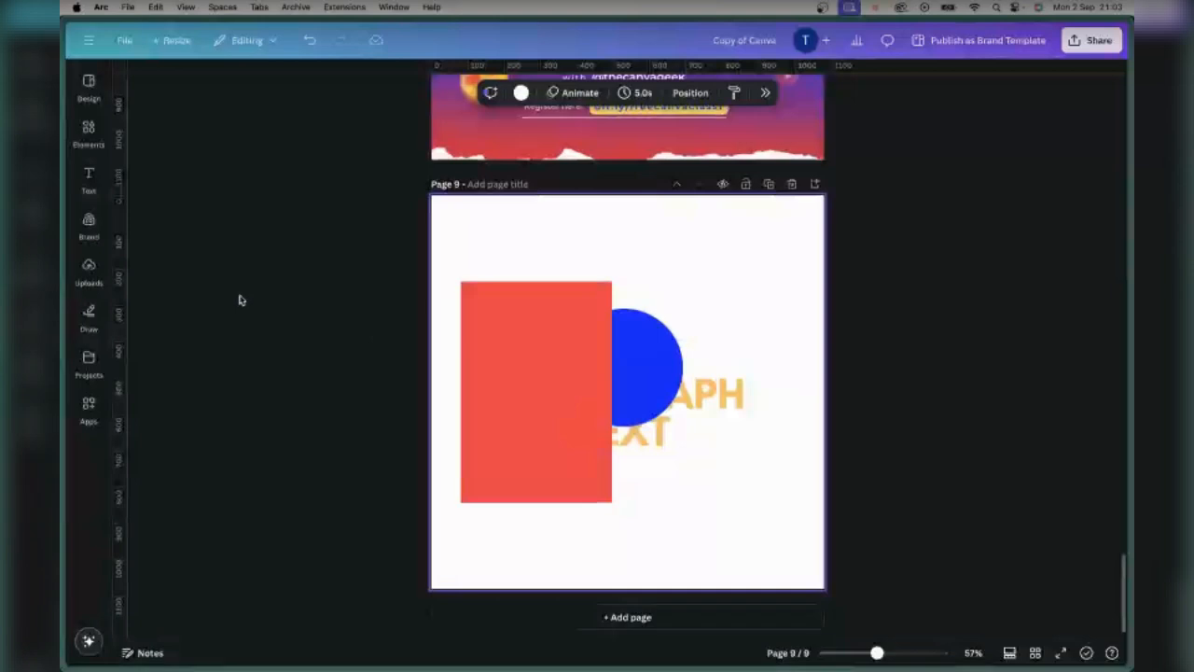
left_click(622, 617)
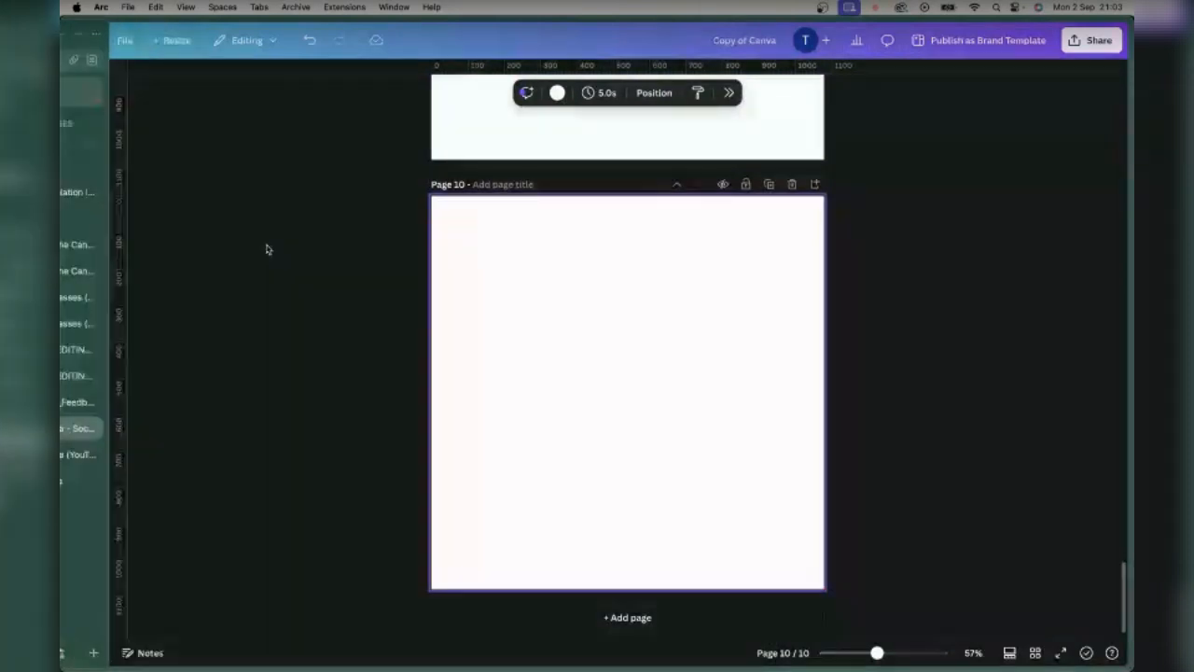
Step: Search the Canva apps for "mockup" and open the Mockups app
left_click(88, 128)
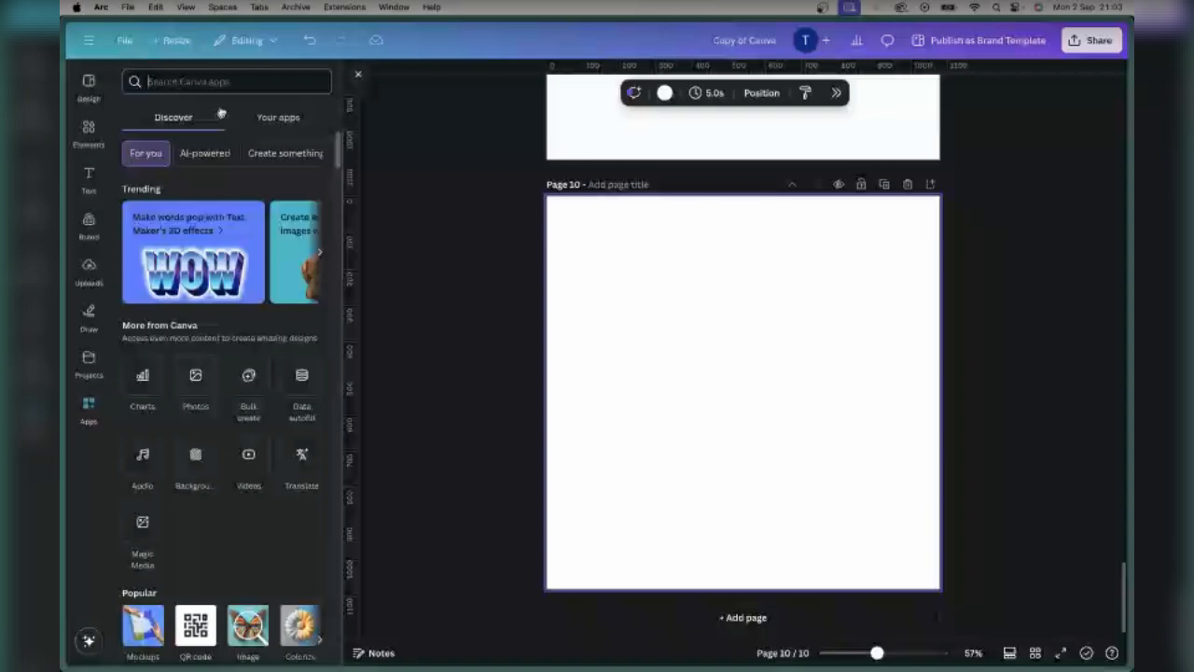
type("mockup")
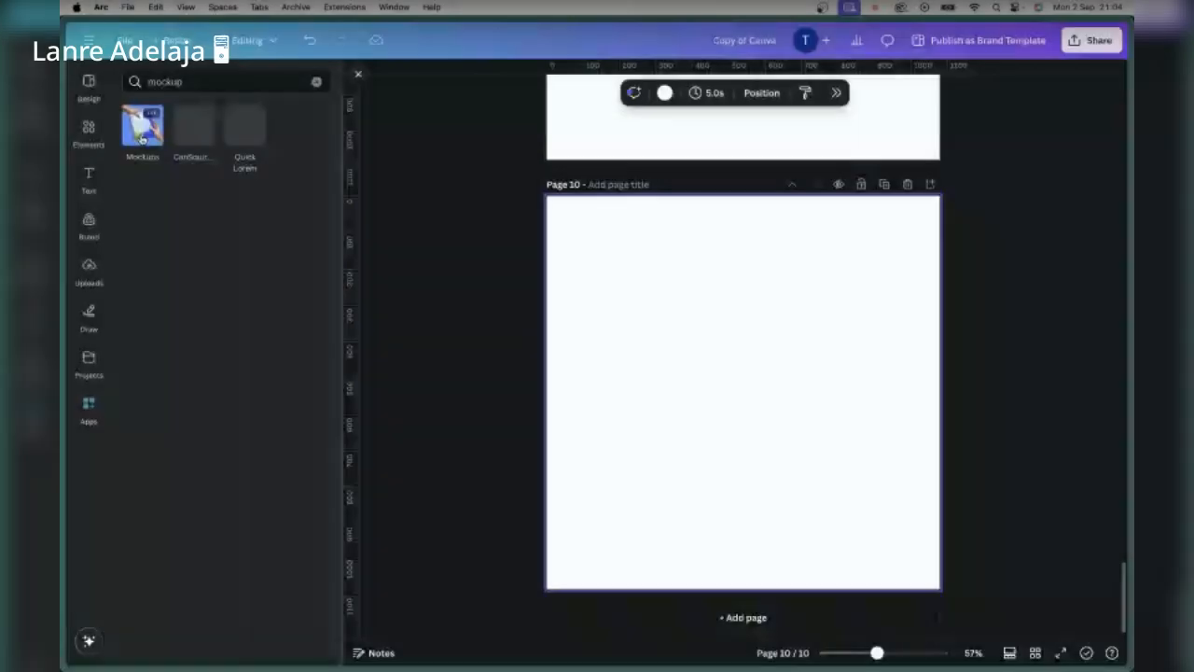
left_click(143, 131)
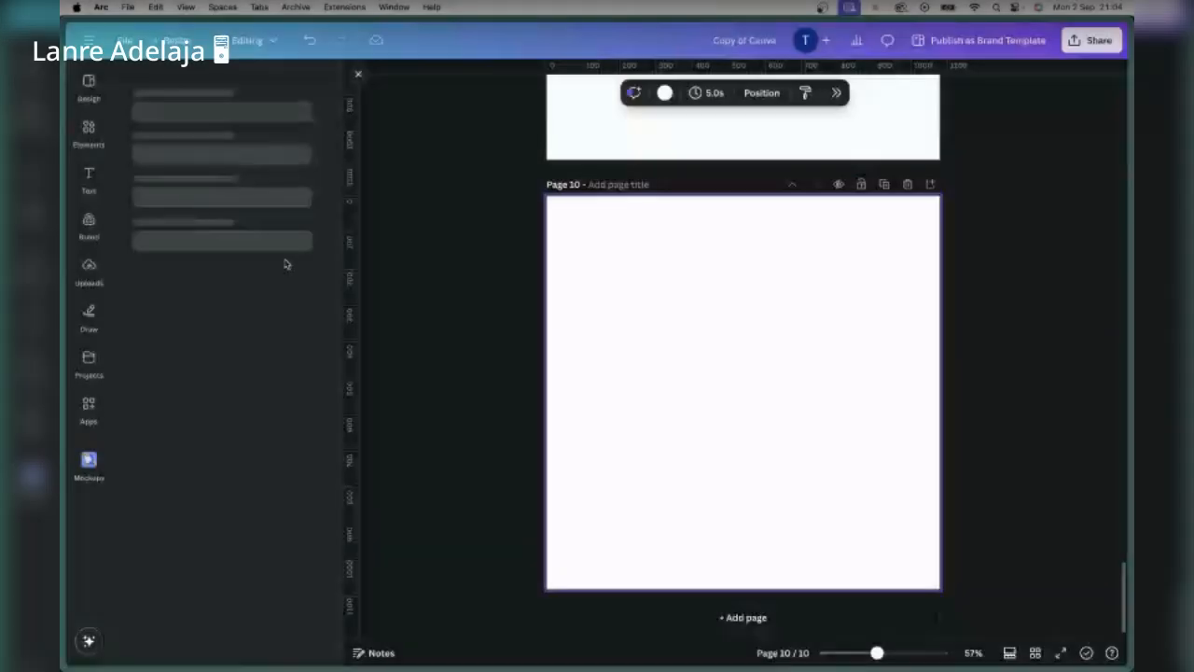
Step: Pull the headline words, the red gradient and the blue overlay apart on the page 8 Canva class flyer
scroll(736, 313, "up", 5)
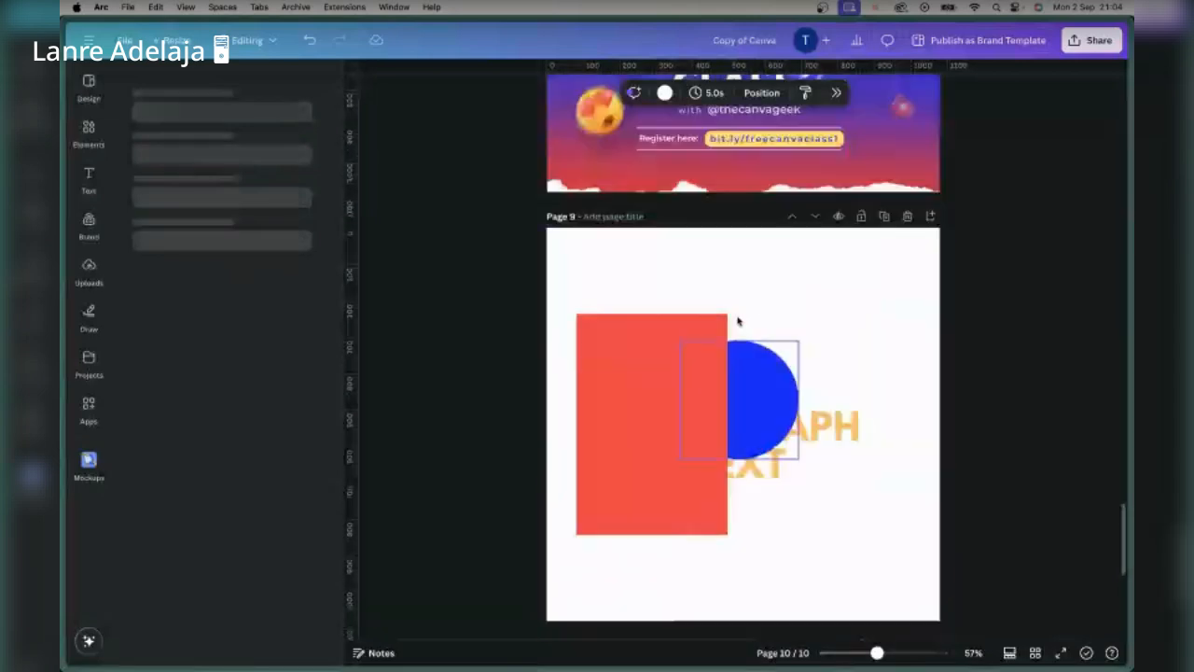
left_click(695, 354)
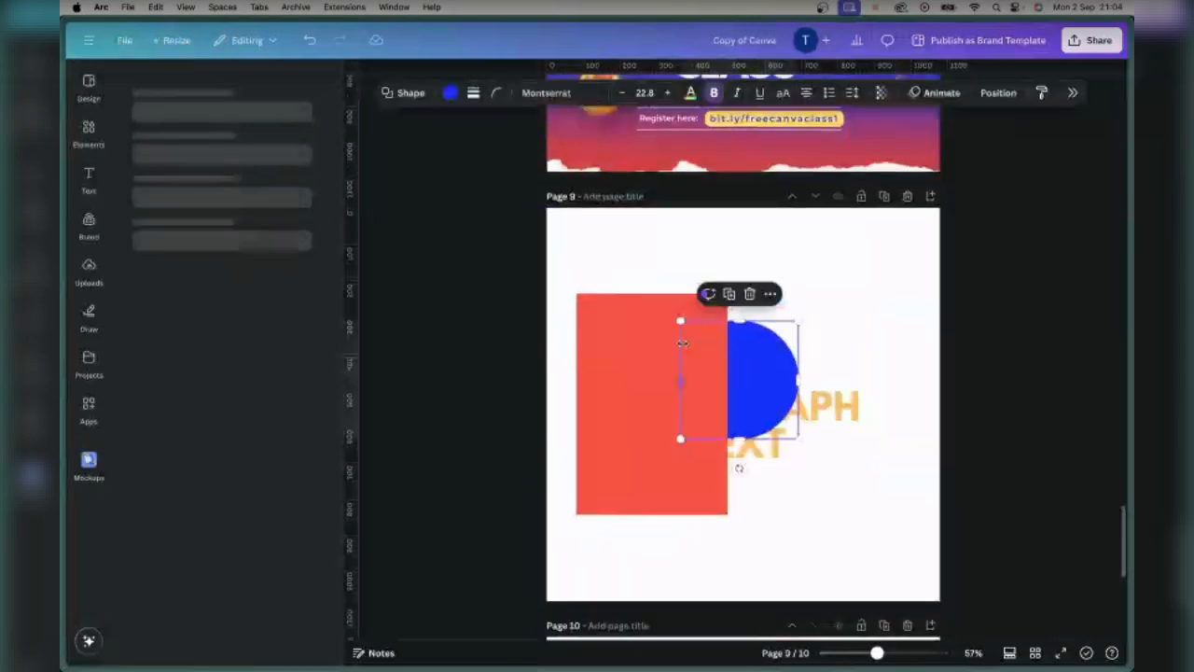
scroll(684, 335, "down", 3)
scroll(706, 298, "up", 4)
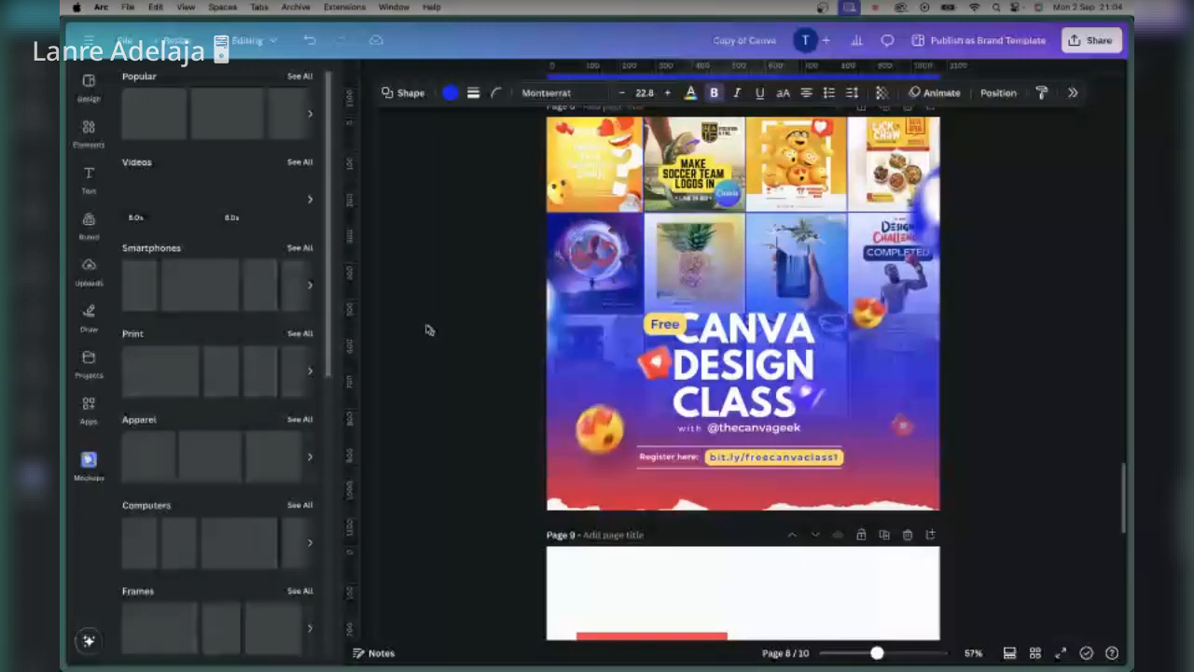
scroll(712, 375, "down", 1)
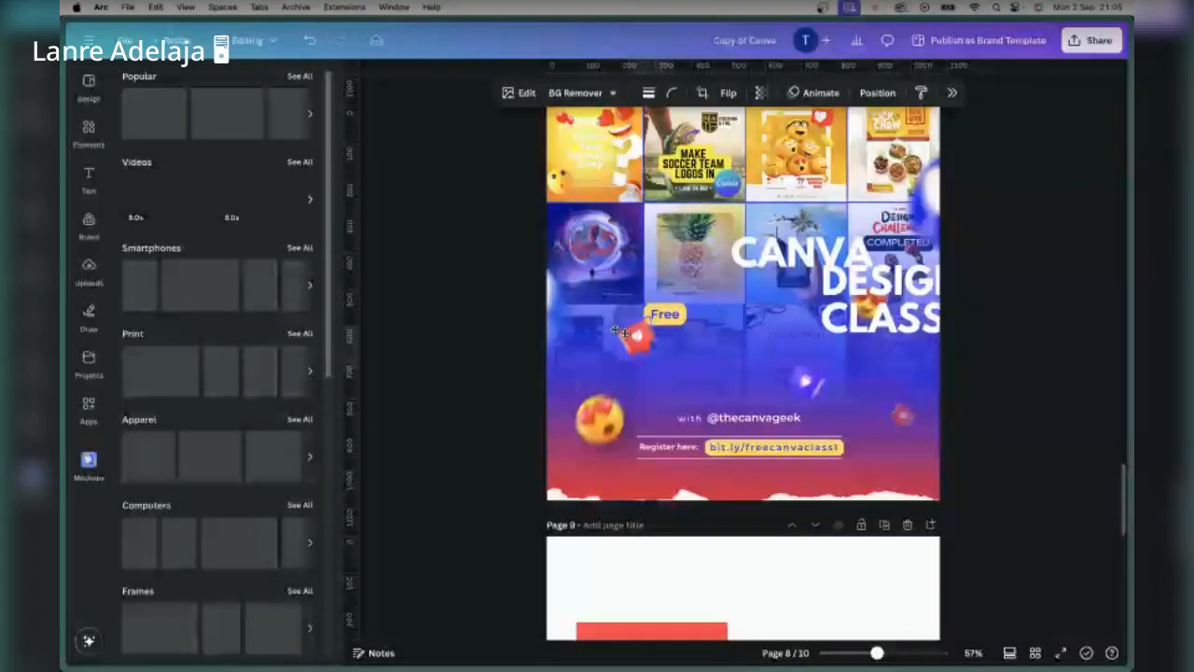
left_click(900, 396)
left_click_drag(900, 397, 873, 400)
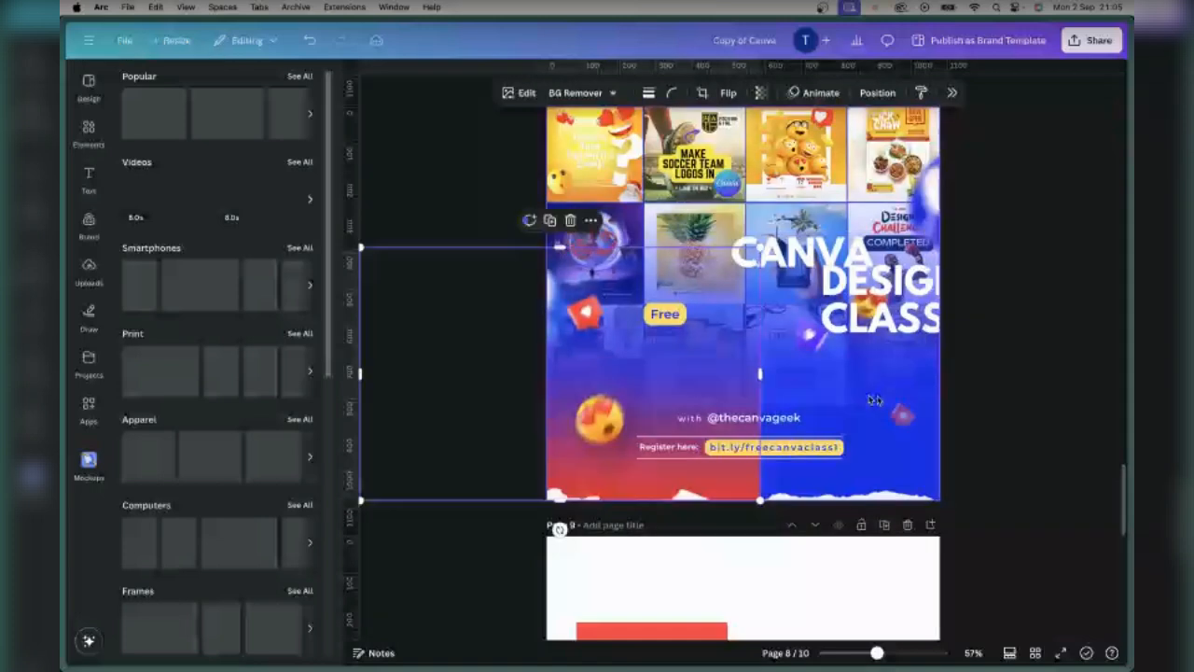
left_click(824, 387)
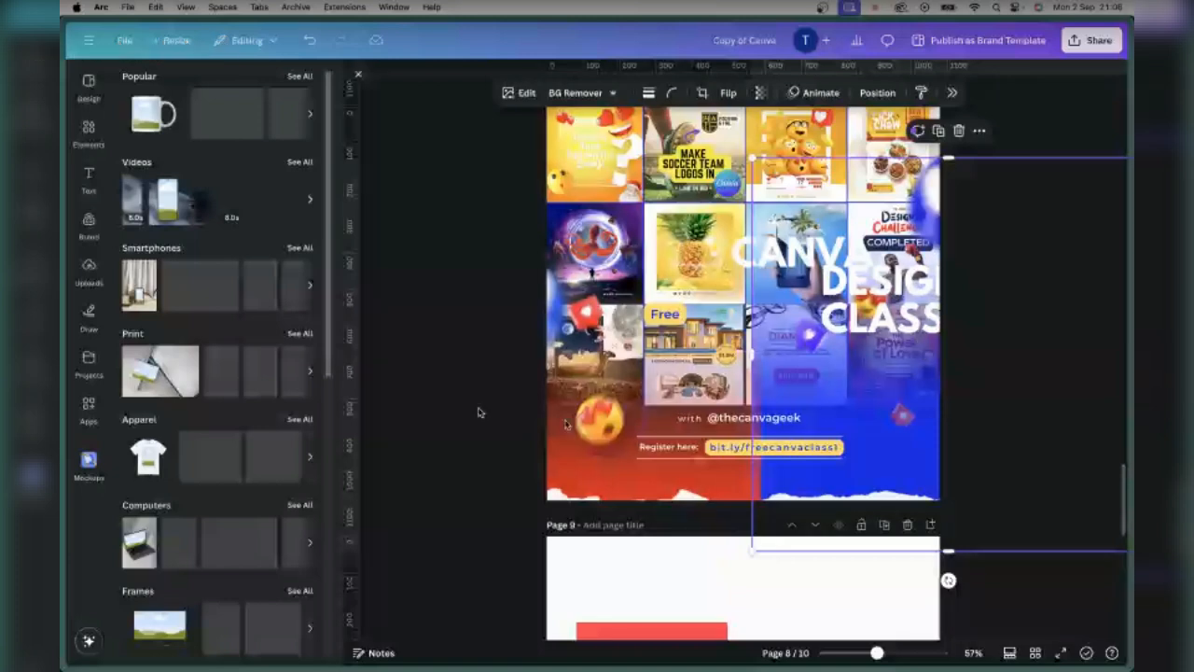
Step: Try to load a mockup from the Mockups app for the blank page 10
scroll(479, 413, "down", 10)
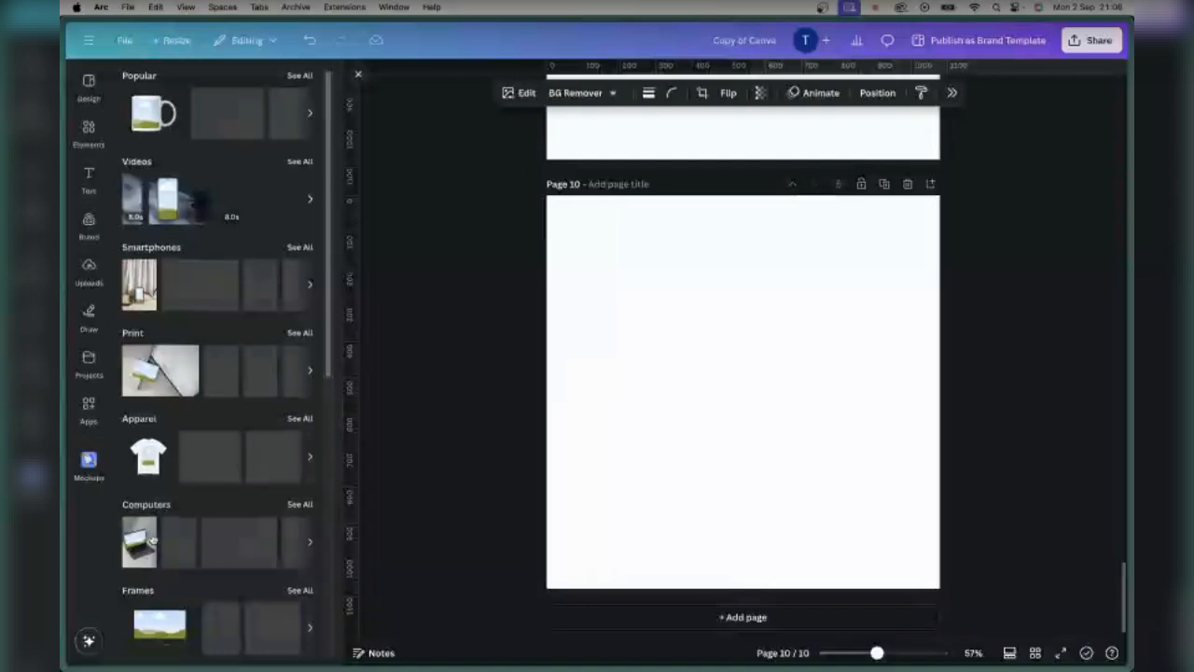
scroll(151, 532, "down", 2)
left_click(140, 457)
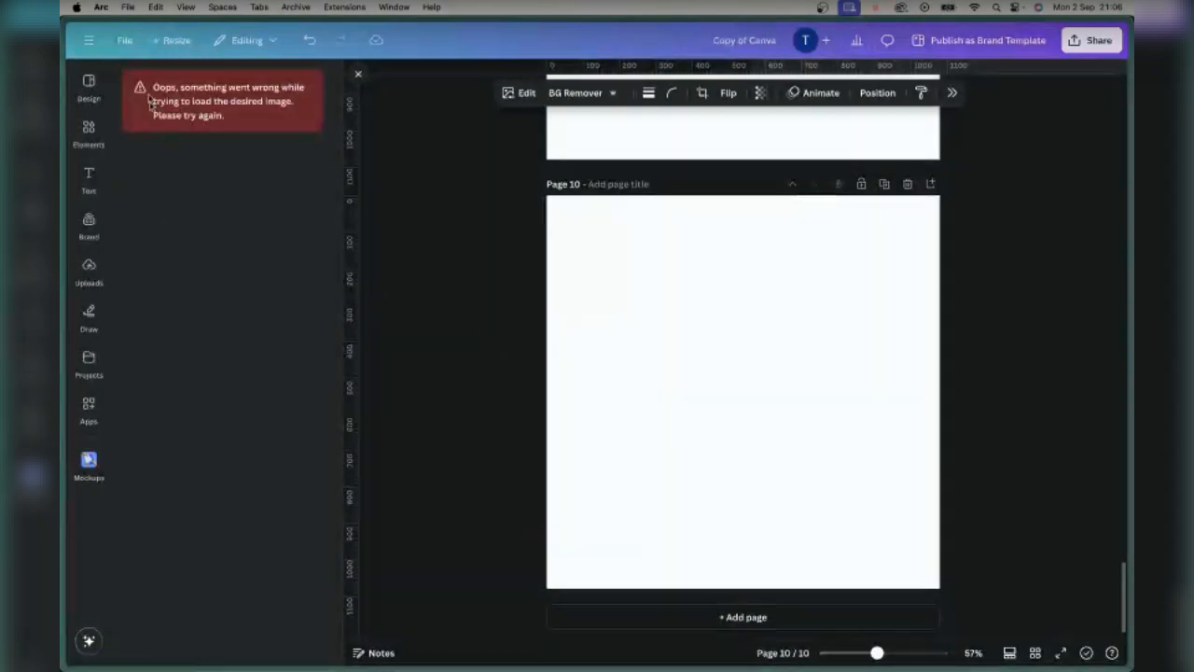
Step: Move the "DESIGN CLASS" headline text left on the page 8 flyer
scroll(514, 267, "up", 10)
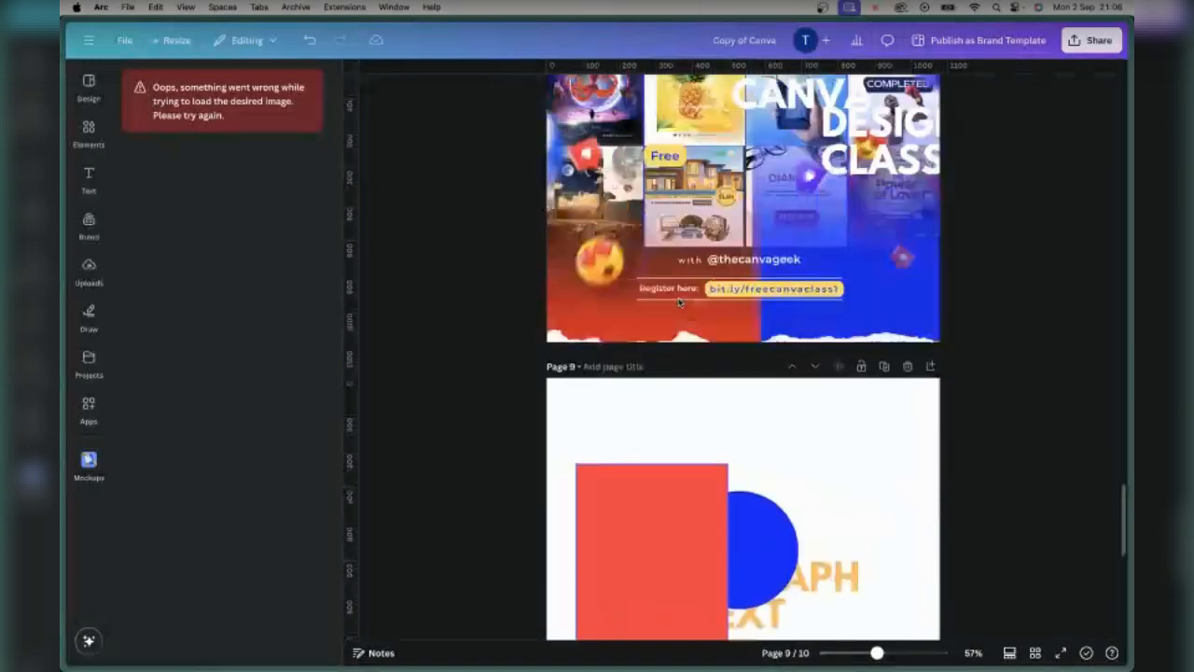
scroll(679, 301, "up", 5)
scroll(793, 322, "down", 2)
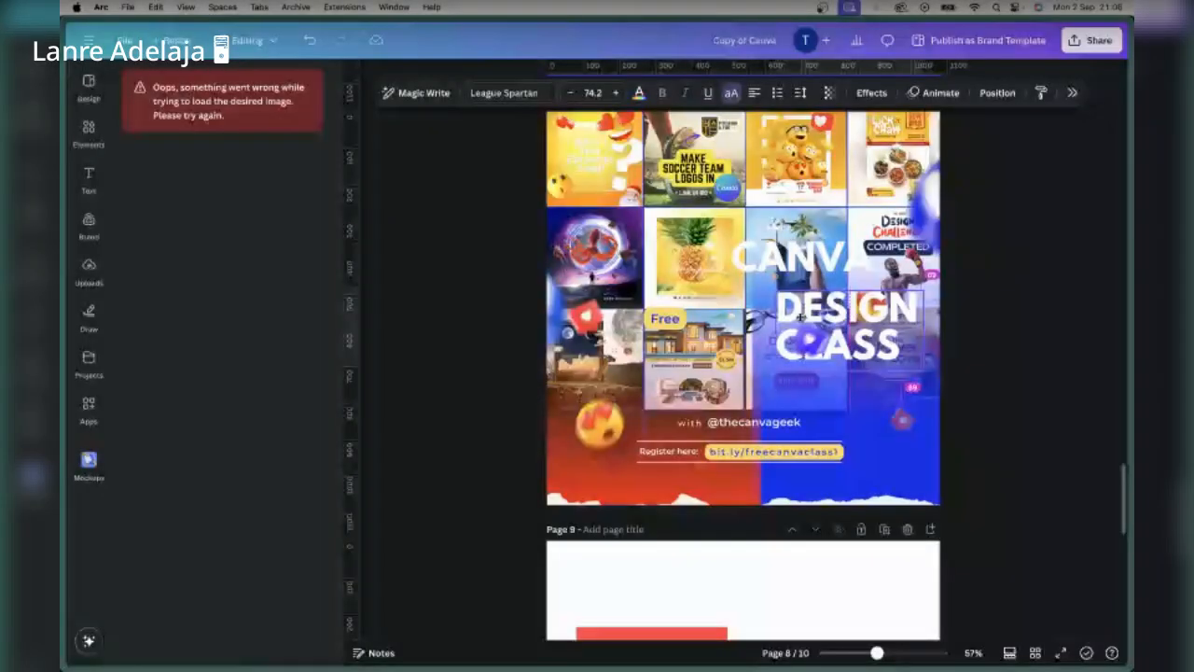
left_click_drag(800, 315, 727, 308)
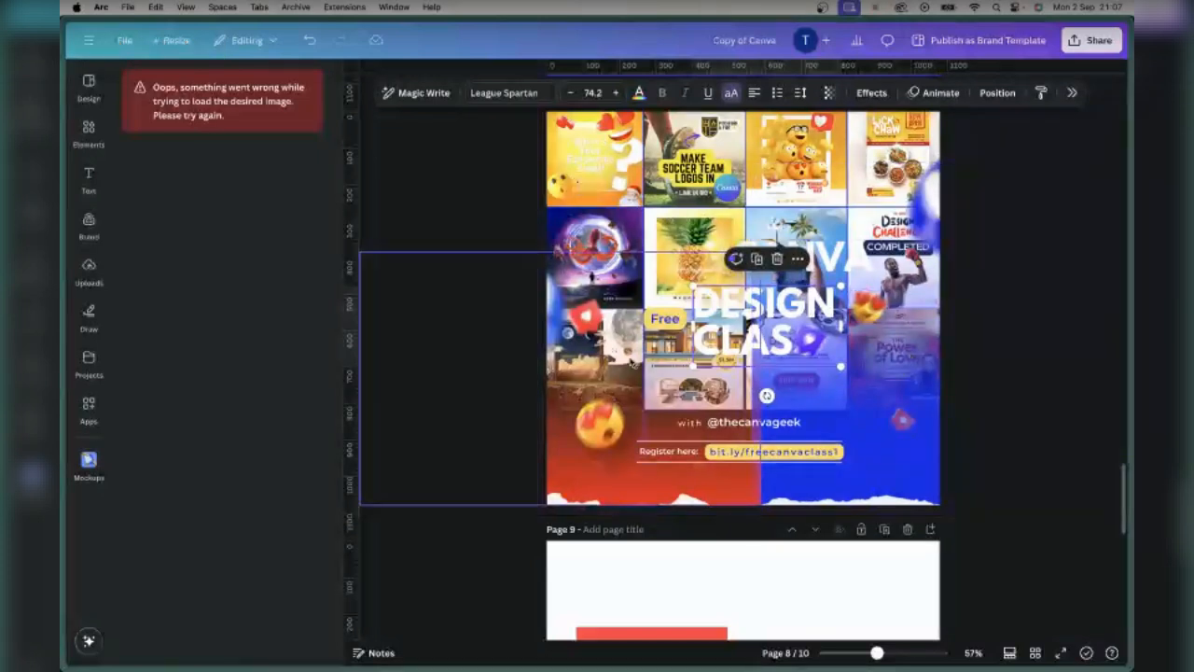
Step: Reposition the red heart icon, the emoji, the "CANVA" word and the collage image on the page 8 flyer
left_click(586, 319)
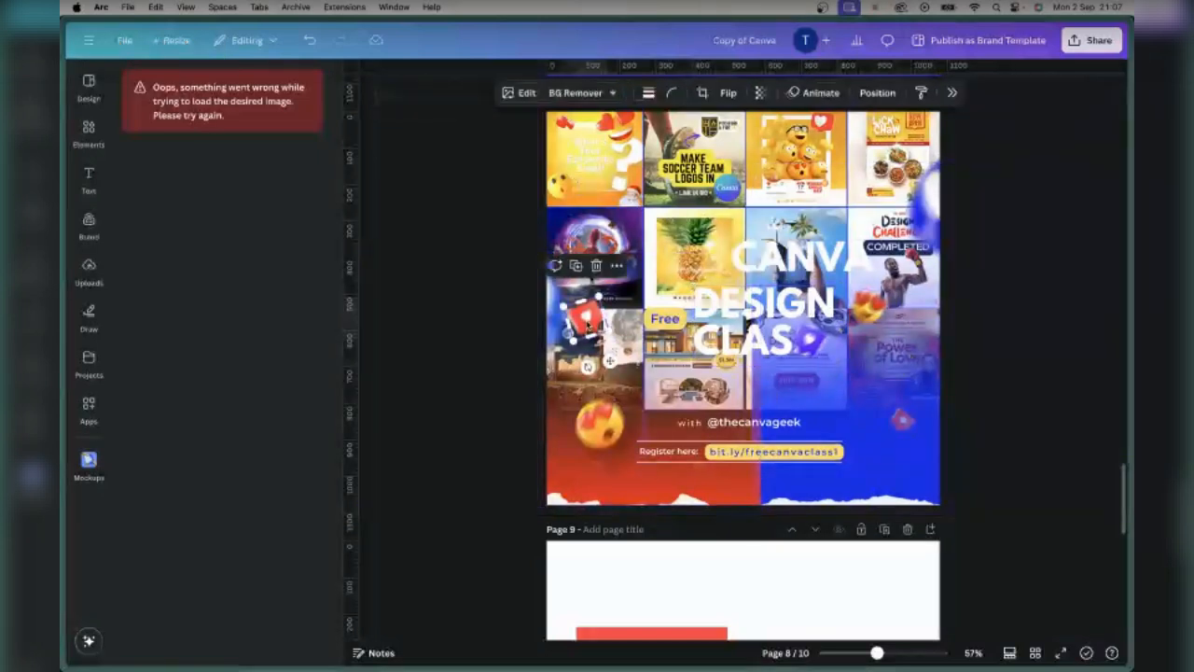
left_click(901, 415)
left_click(864, 328)
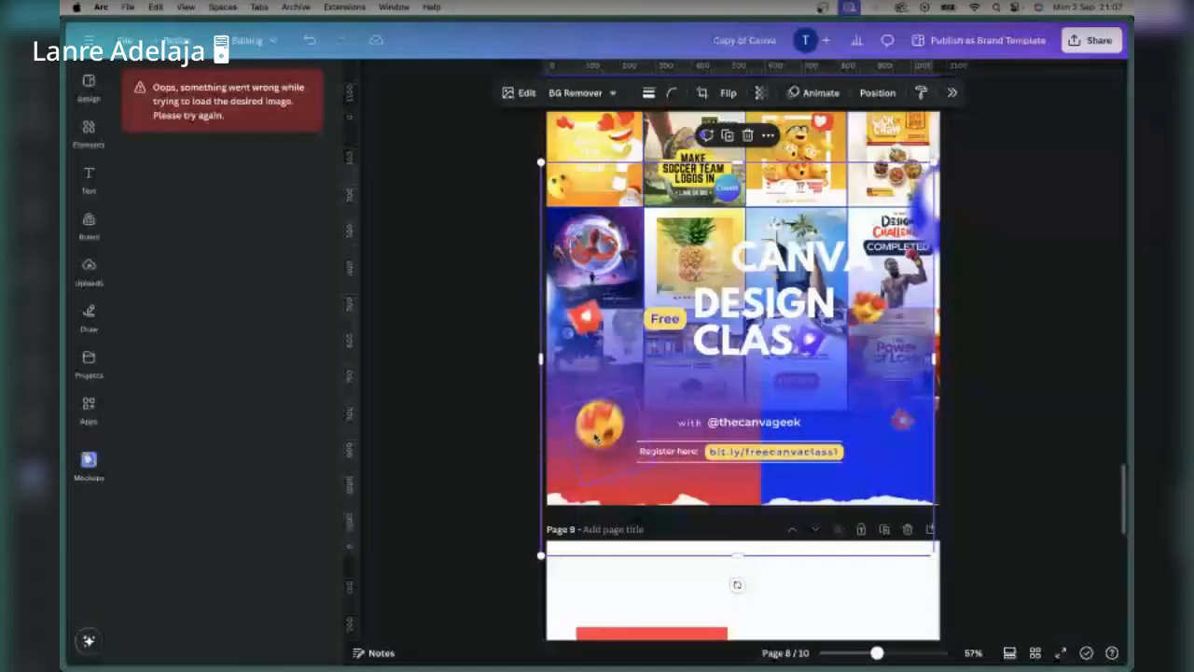
left_click(595, 334)
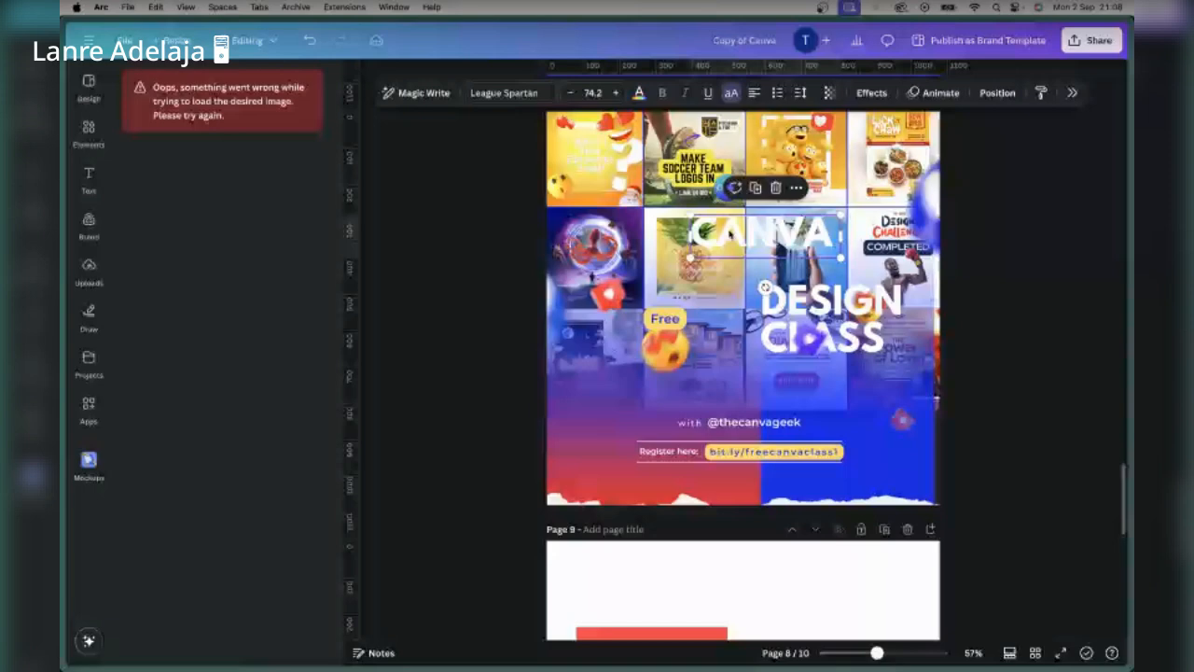
left_click(766, 147)
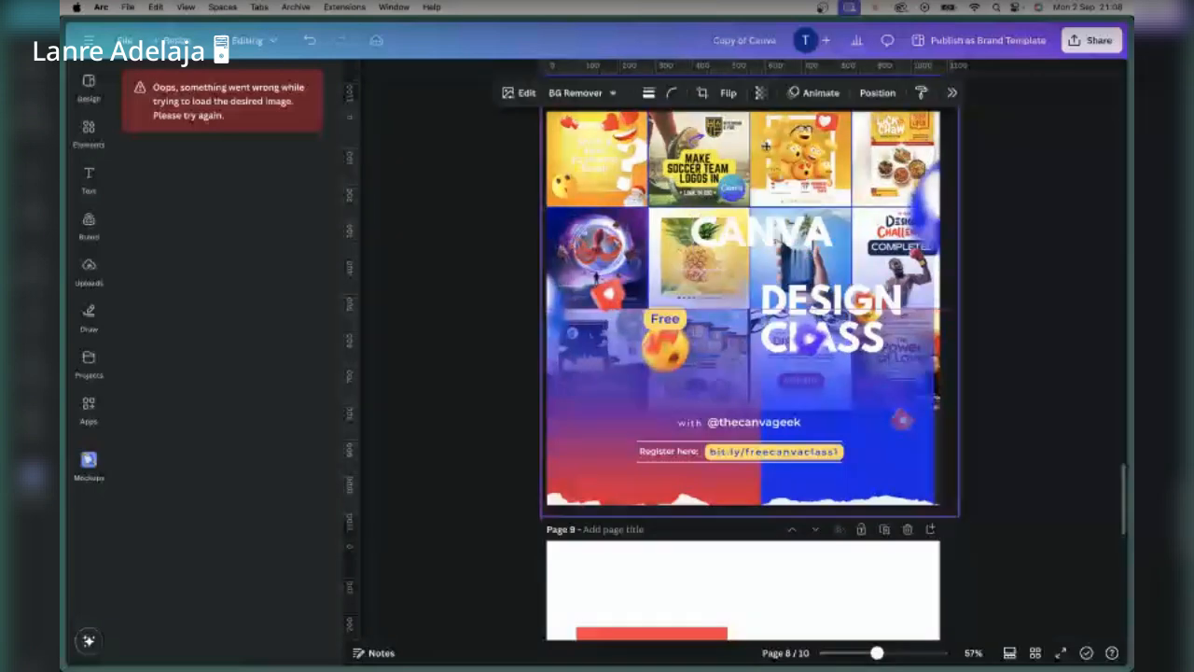
left_click_drag(766, 146, 756, 152)
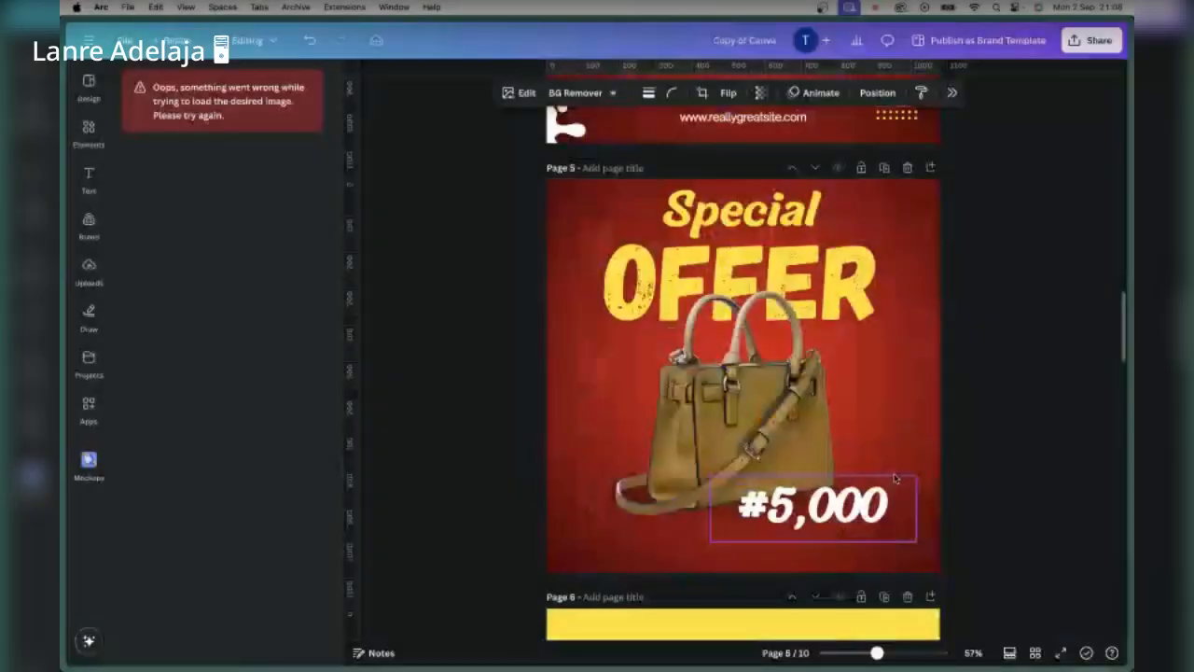
Step: Add a yellow rectangle across the lower half of page 5, covering the bag but behind the #5,000 price text
scroll(742, 354, "down", 1)
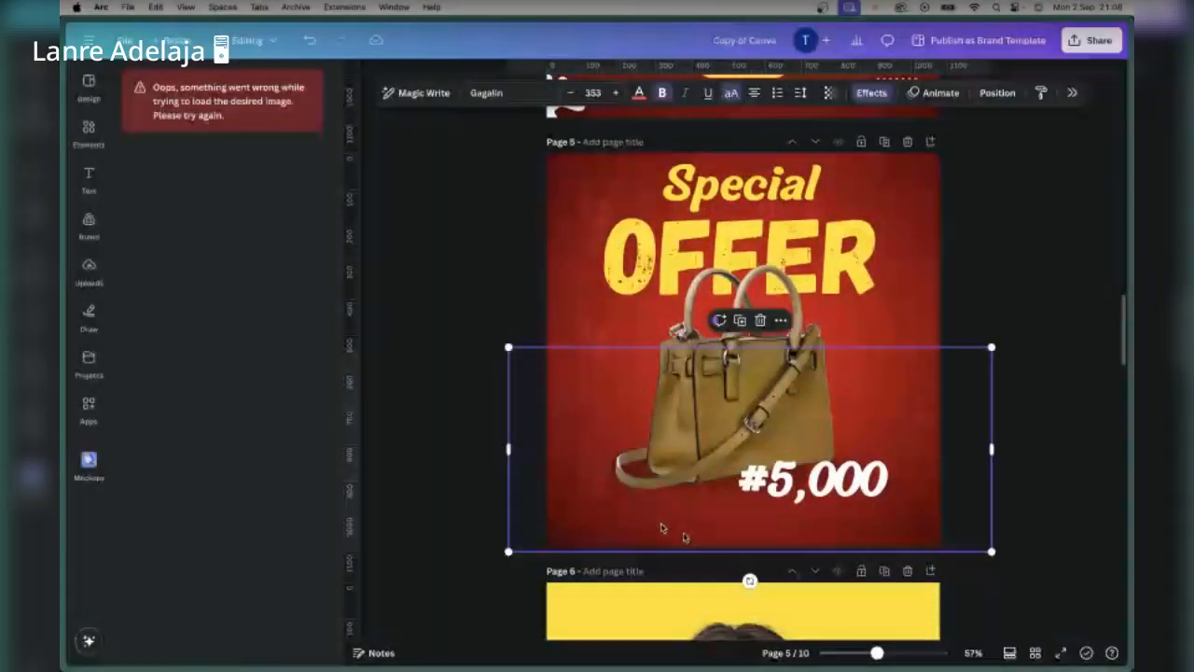
left_click(488, 274)
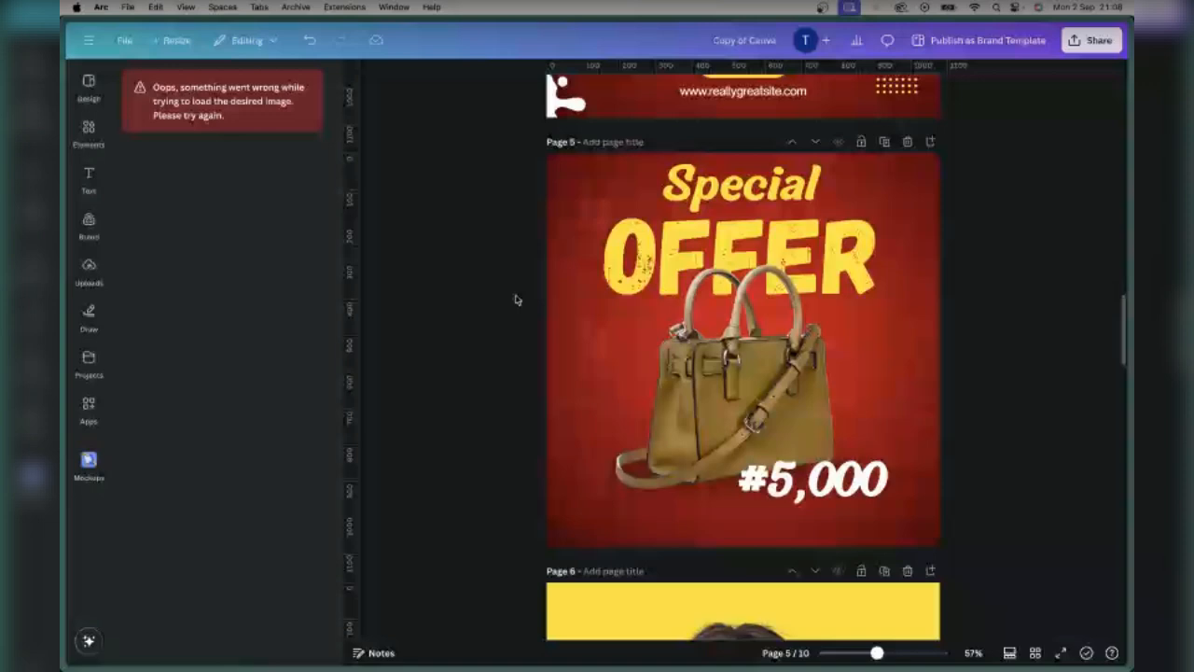
left_click(656, 392)
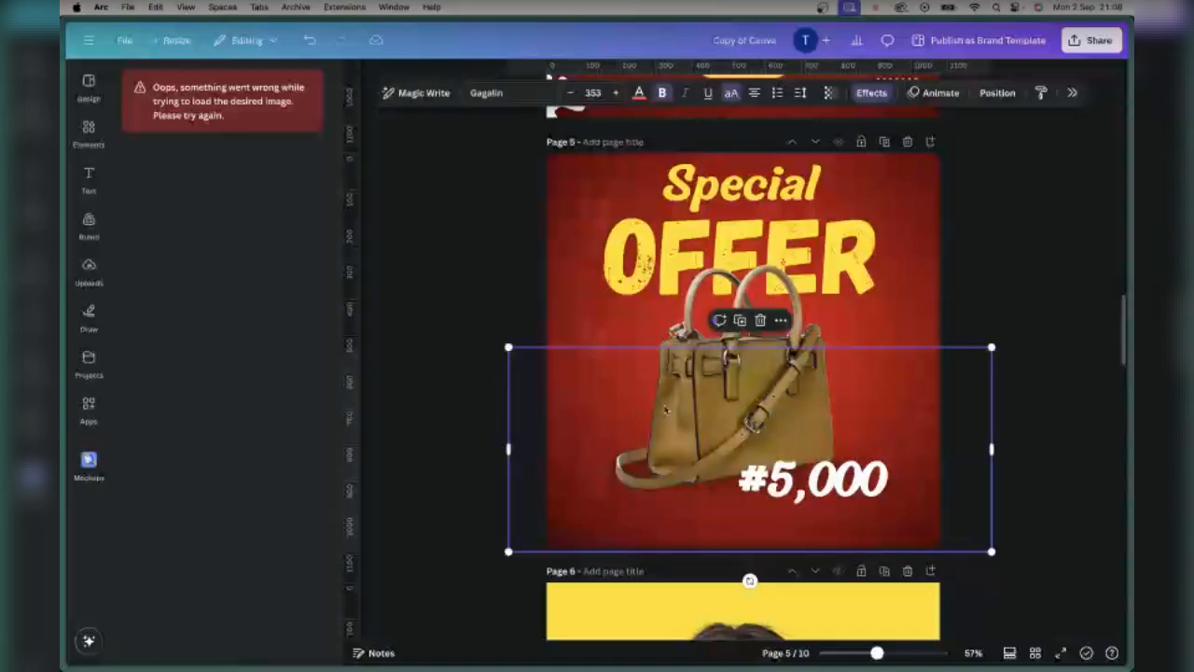
left_click(987, 326)
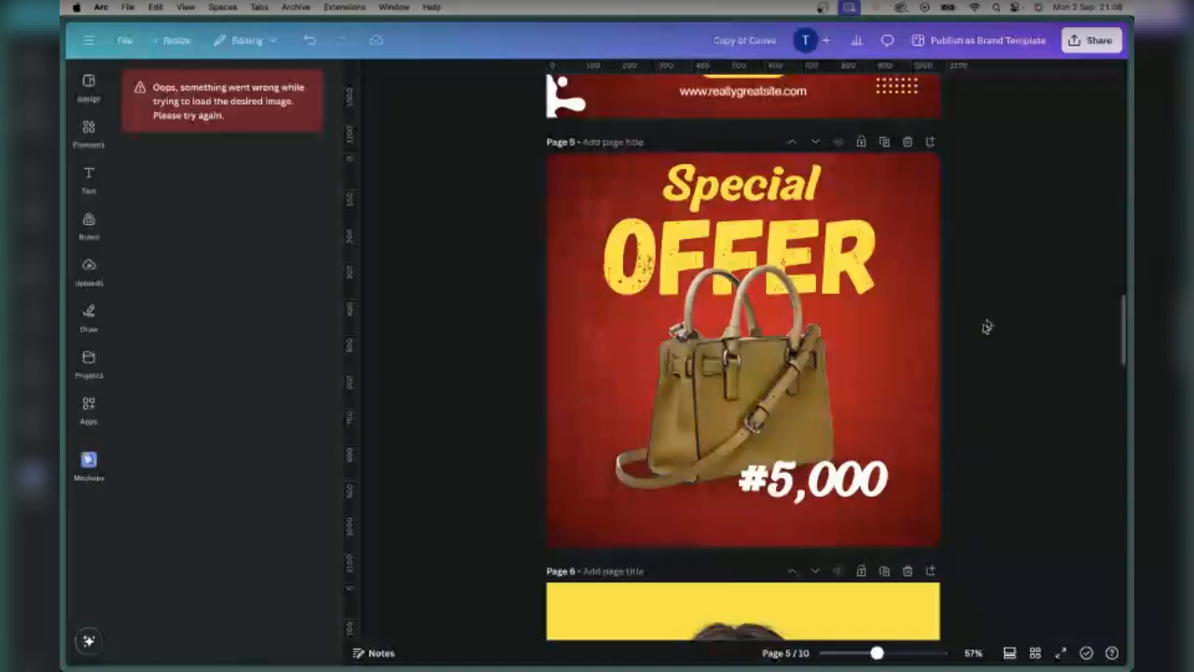
key("ctrl+v")
left_click_drag(659, 427, 952, 374)
right_click(952, 375)
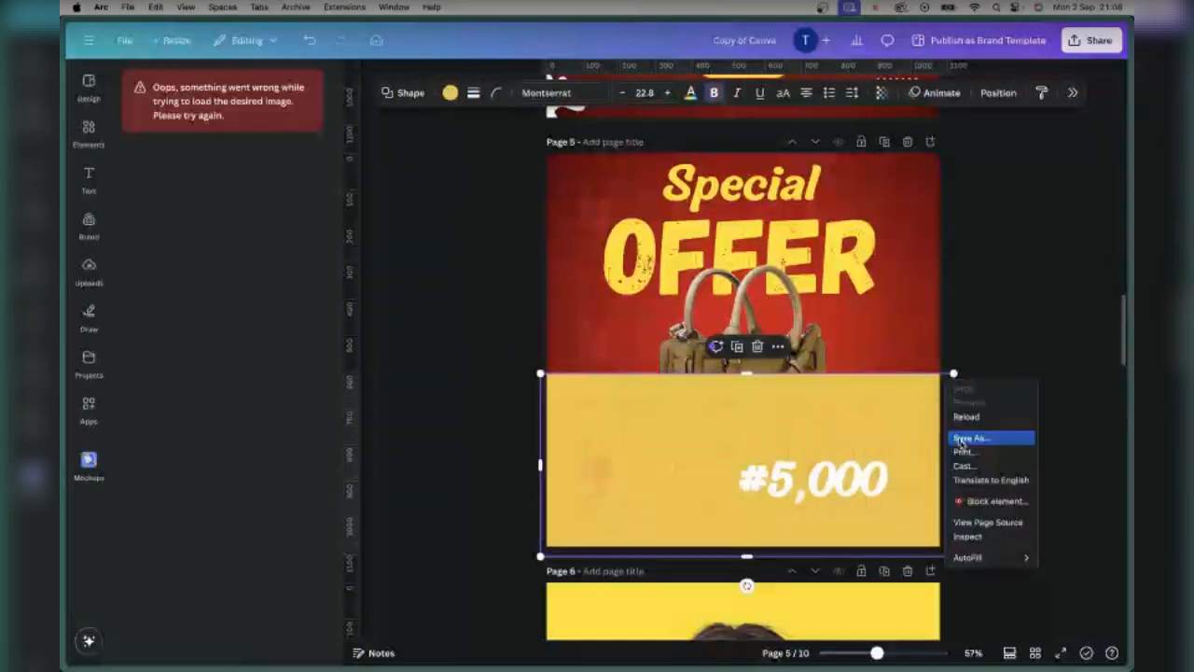
right_click(965, 422)
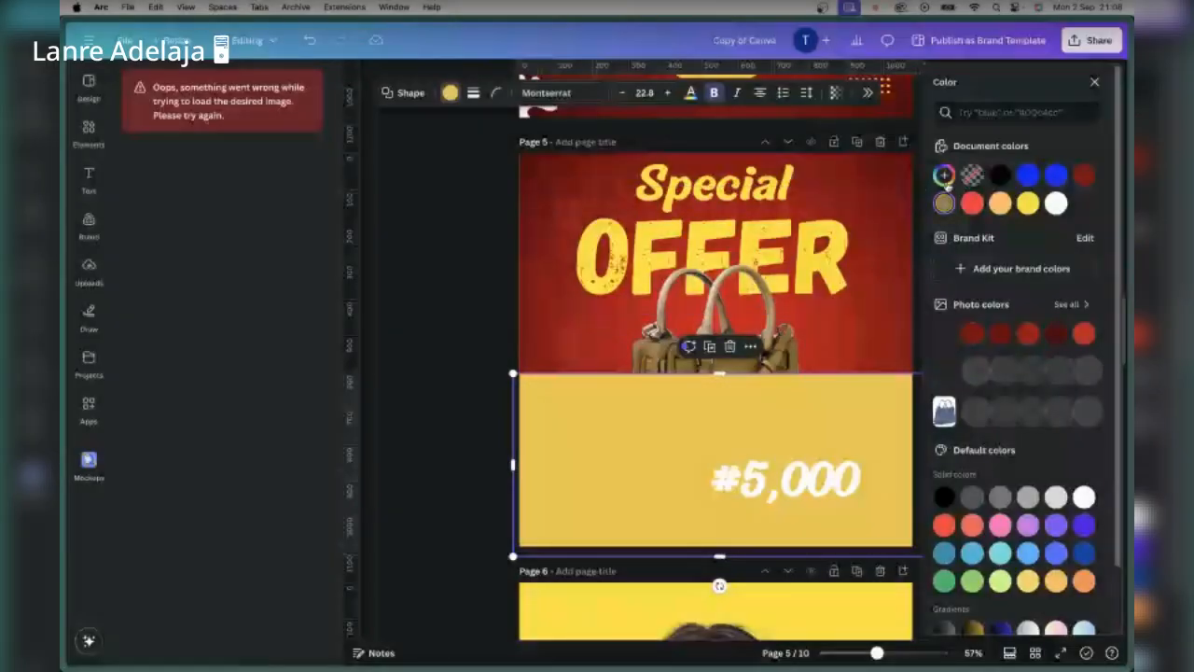
Step: Change the rectangle's fill to a gradient and sample its first colour from the poster's dark red background edge
left_click(944, 176)
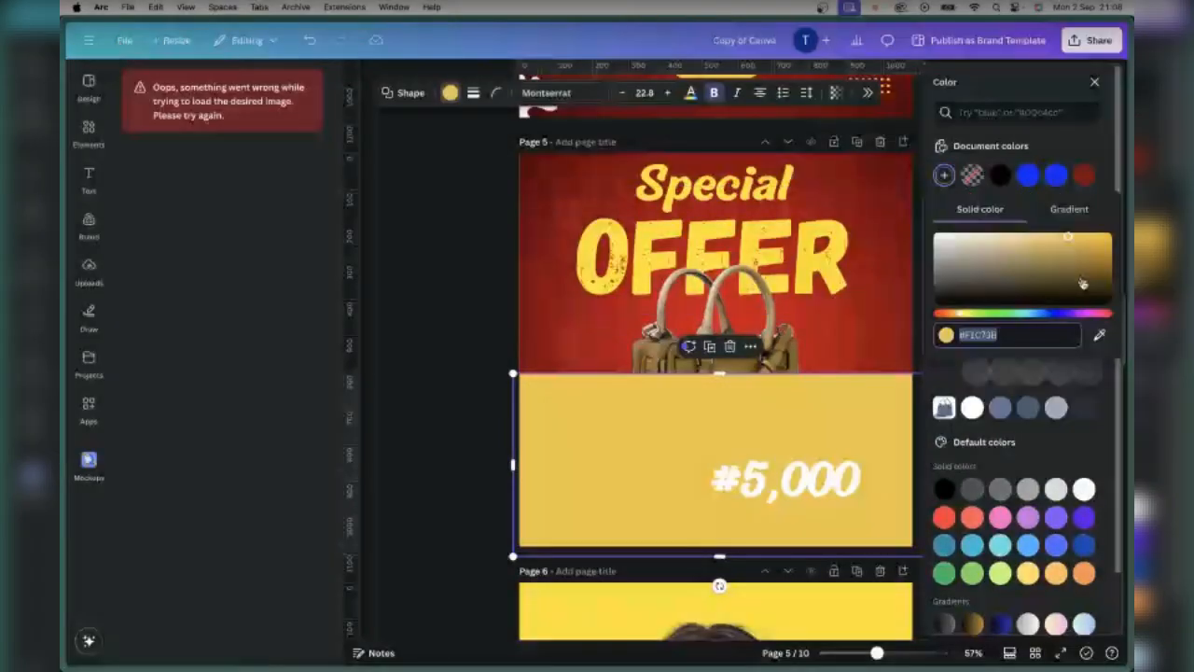
left_click(1069, 209)
left_click(946, 267)
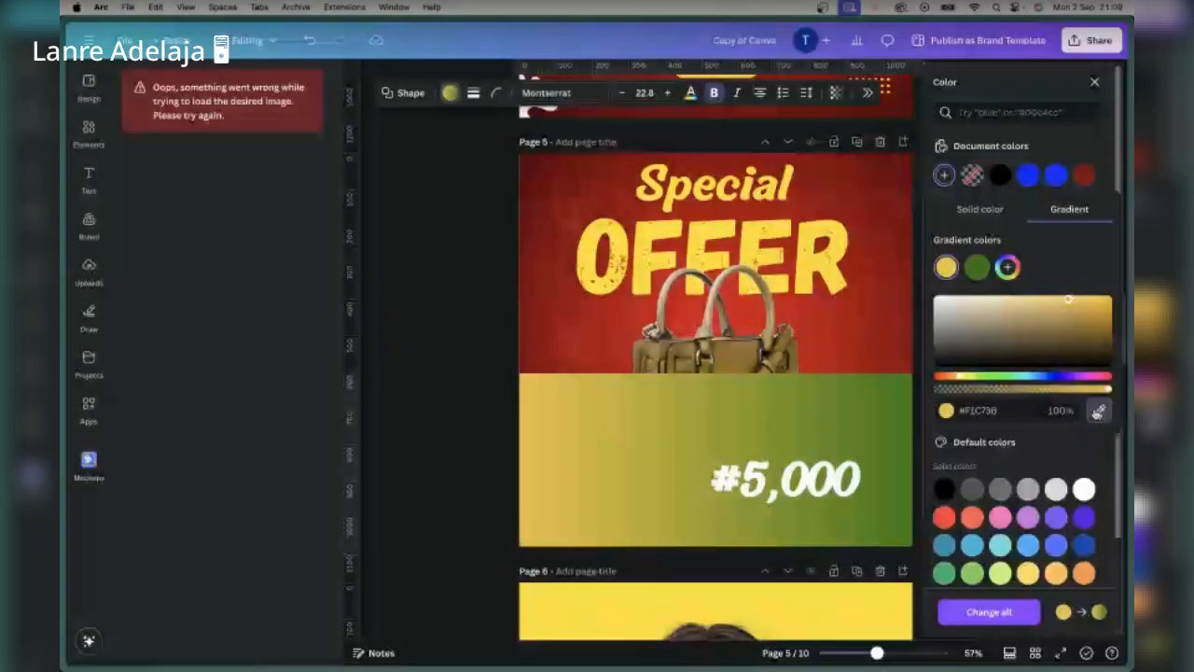
left_click(525, 177)
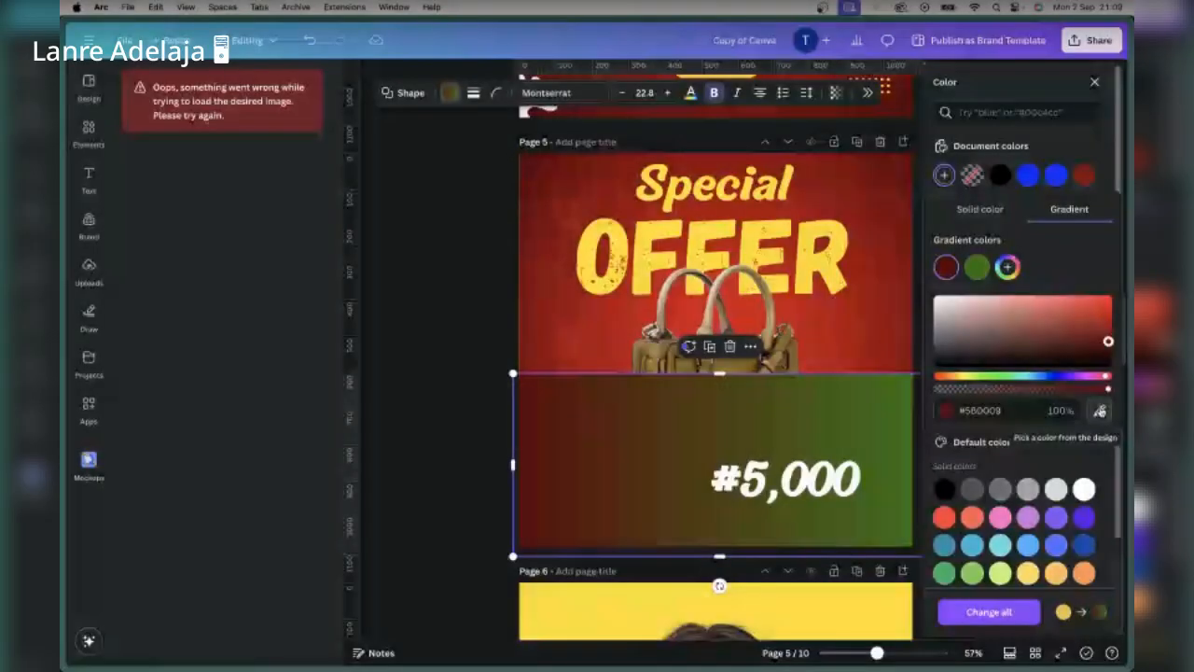
Step: Sample the yellow of the "OFFER" lettering for the gradient's end colour, with a middle colour sampled from the poster's bright red
left_click(977, 268)
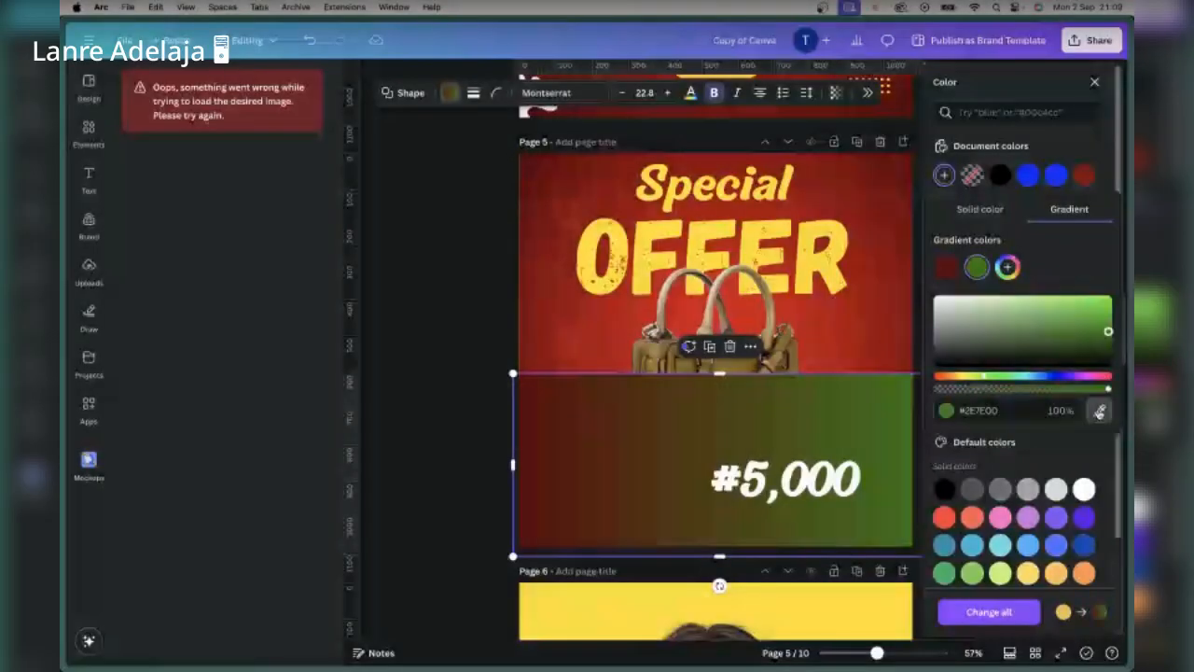
left_click(1100, 411)
left_click(826, 253)
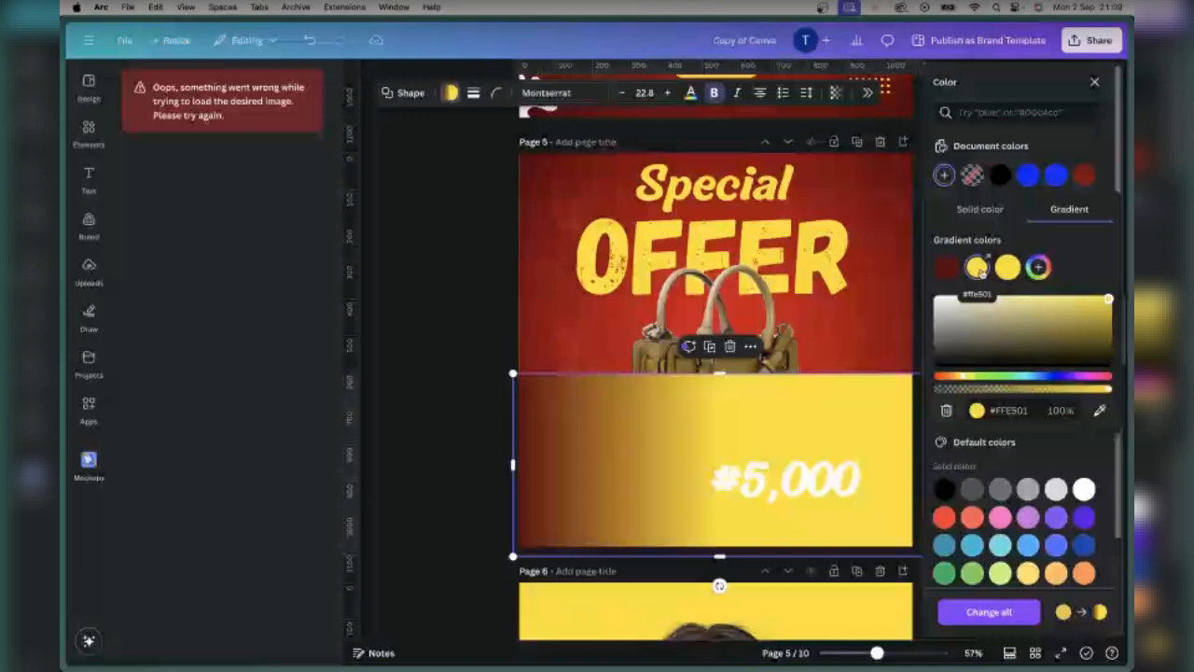
left_click(1099, 410)
left_click(684, 326)
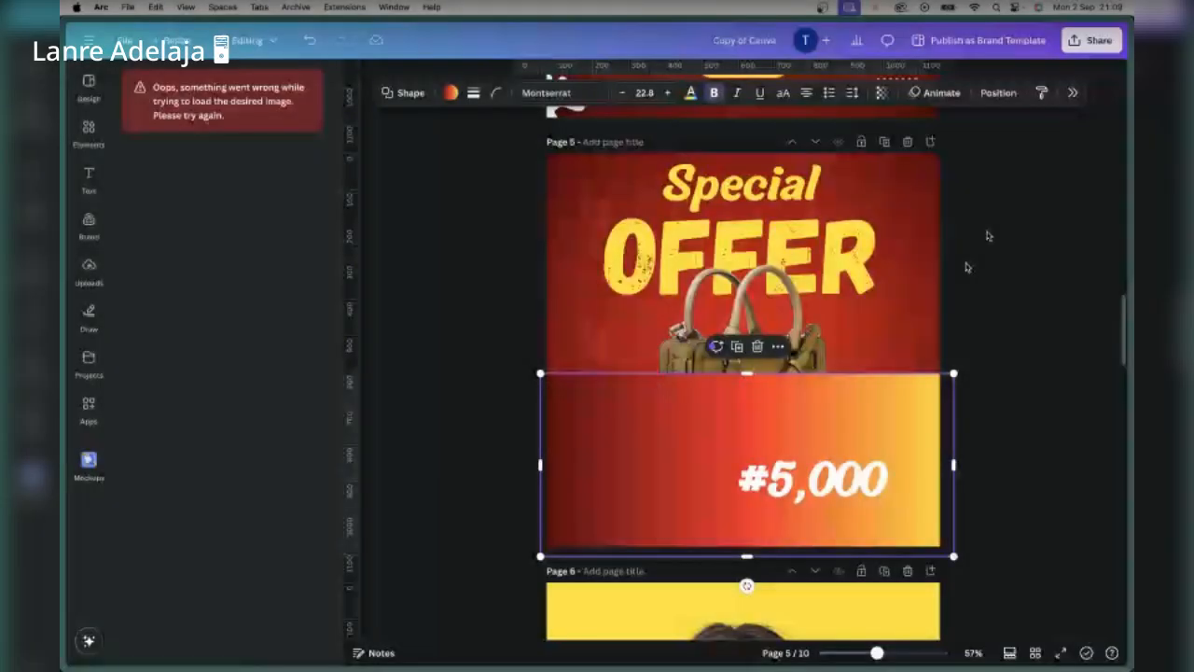
Step: Rotate the gradient rectangle a quarter turn with yellow uppermost, and resize it to span the full width of page 5's lower half
left_click_drag(746, 584, 868, 465)
left_click_drag(746, 259, 747, 472)
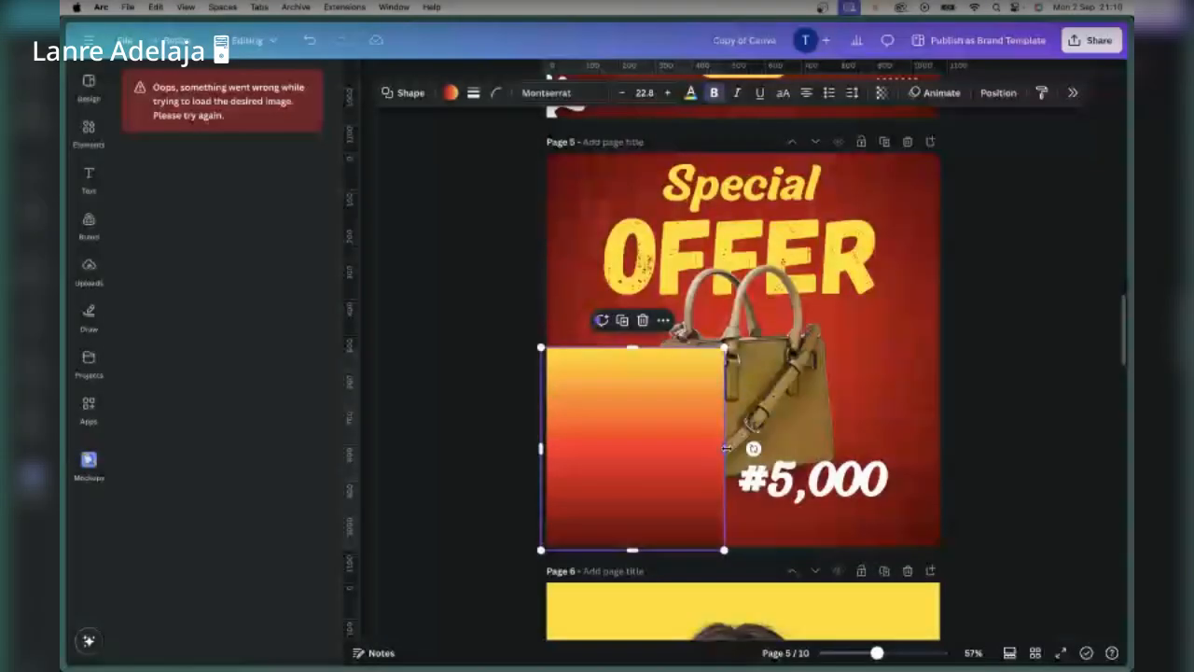
left_click_drag(727, 448, 967, 449)
left_click_drag(740, 346, 740, 366)
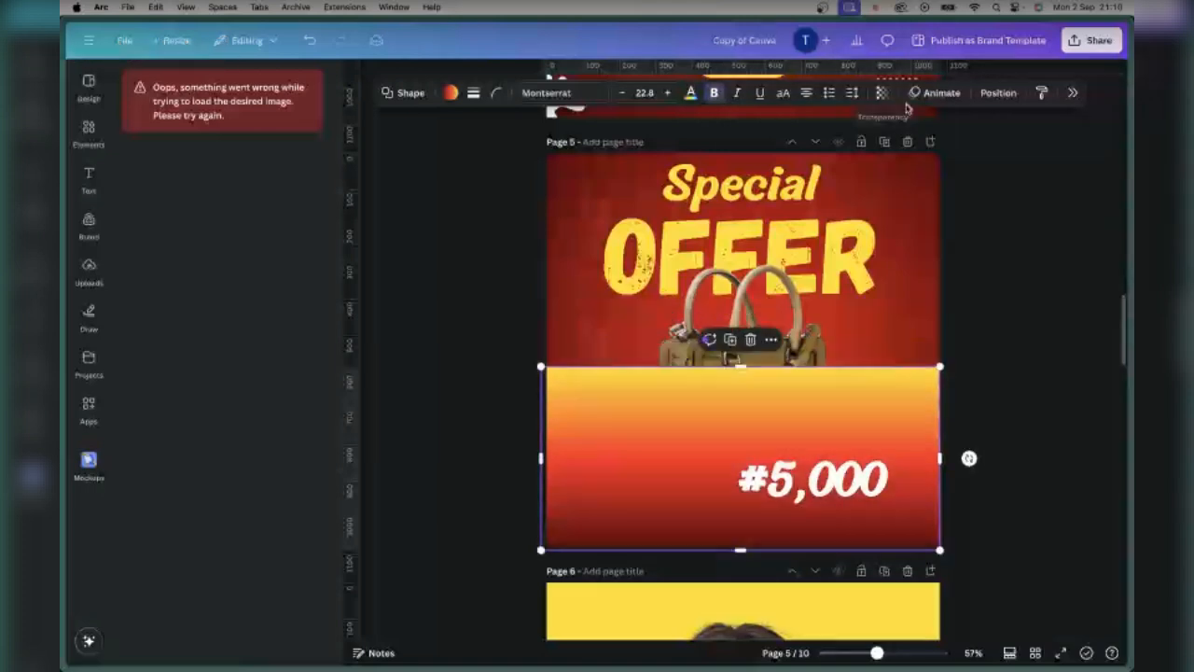
Step: Lower the opacity of the gradient's middle red to roughly 60% and make its yellow end colour fully transparent
left_click(449, 95)
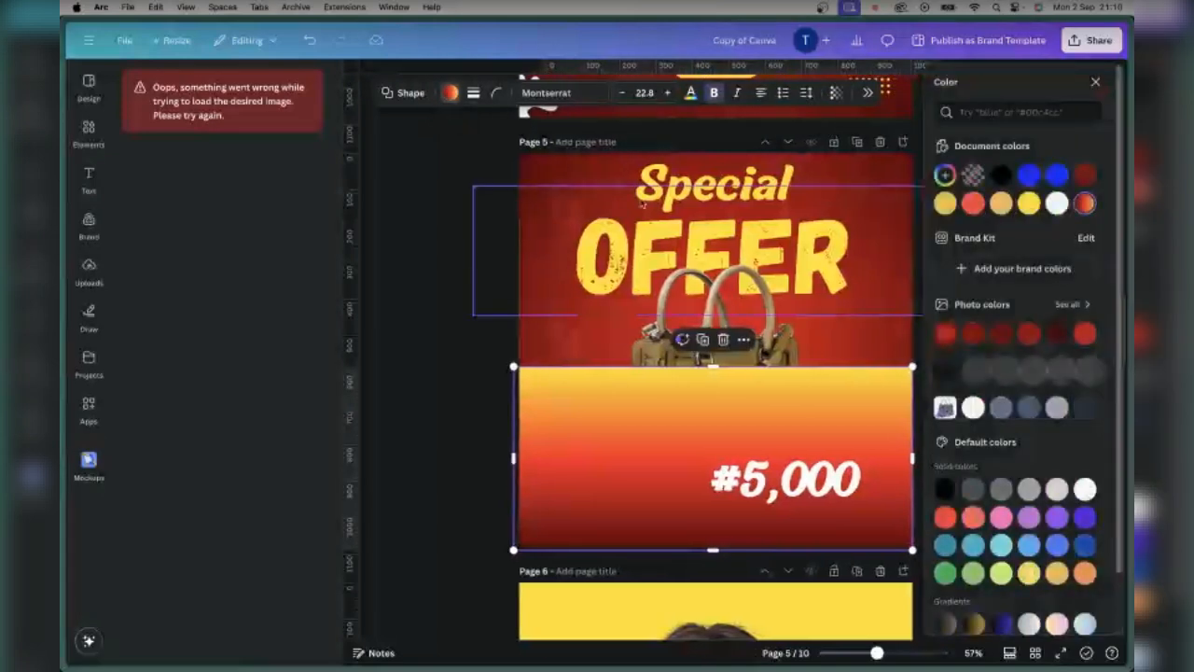
left_click(943, 175)
left_click(1068, 209)
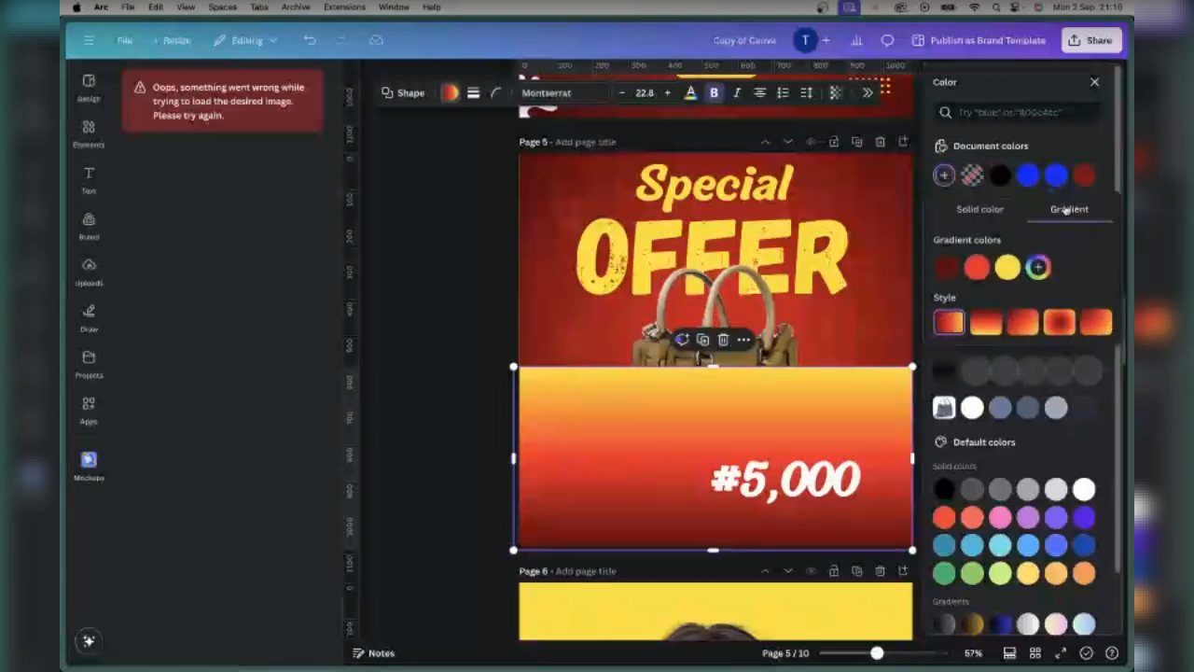
left_click(977, 269)
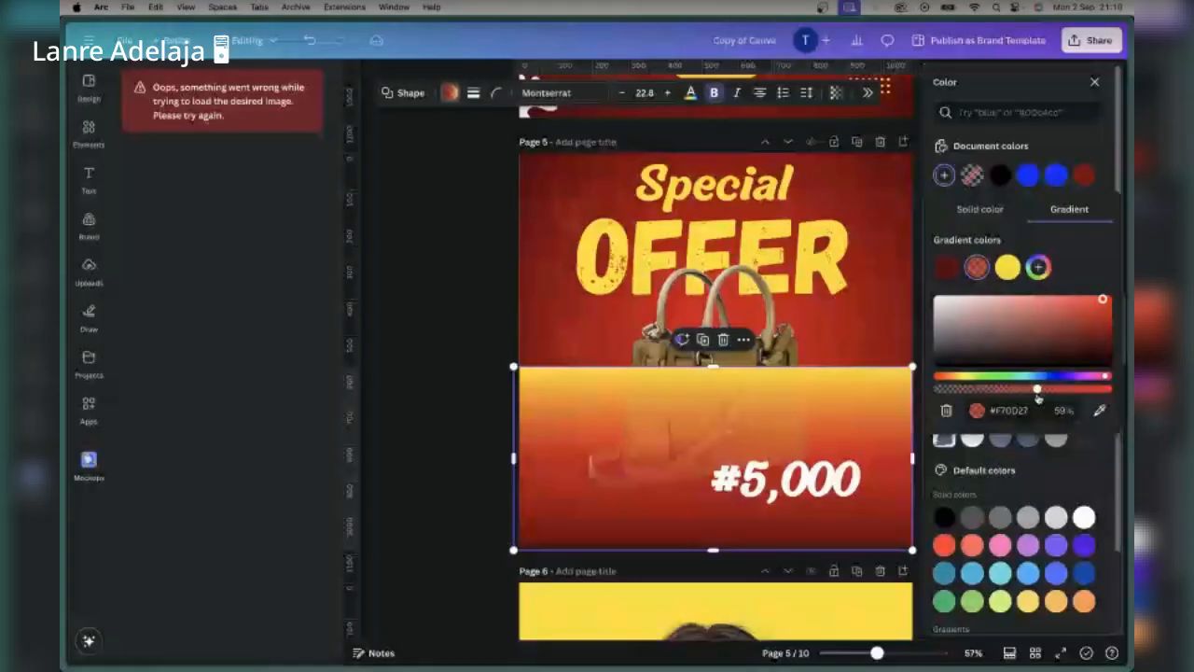
left_click_drag(1038, 400, 1046, 399)
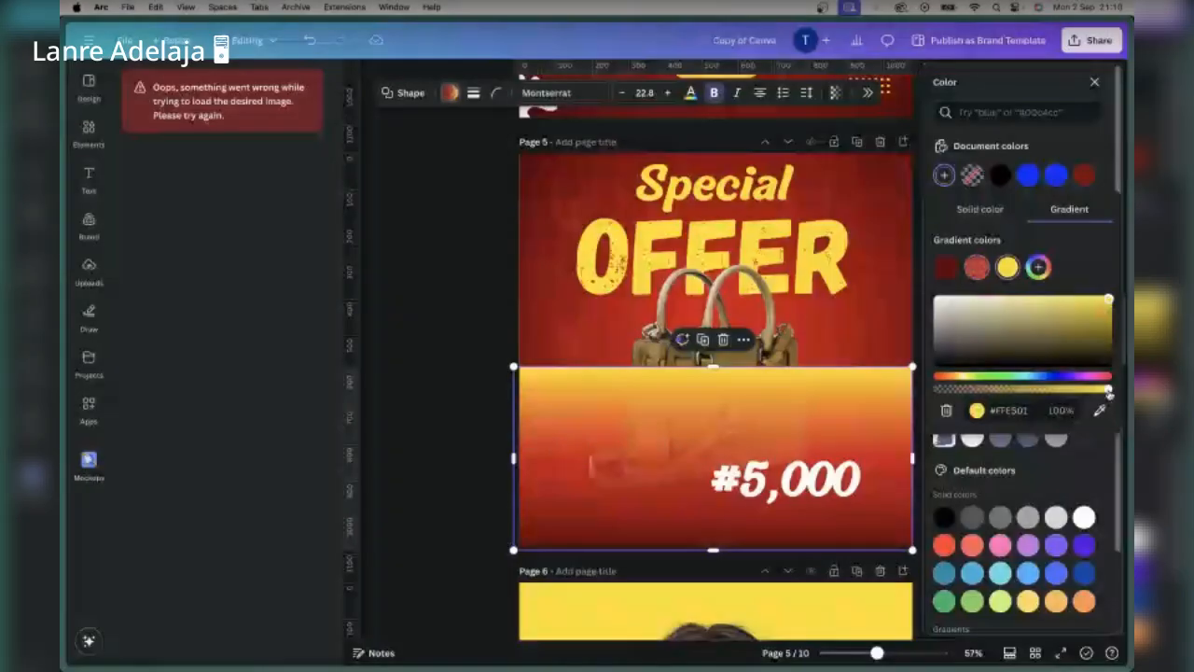
left_click_drag(1096, 394, 908, 414)
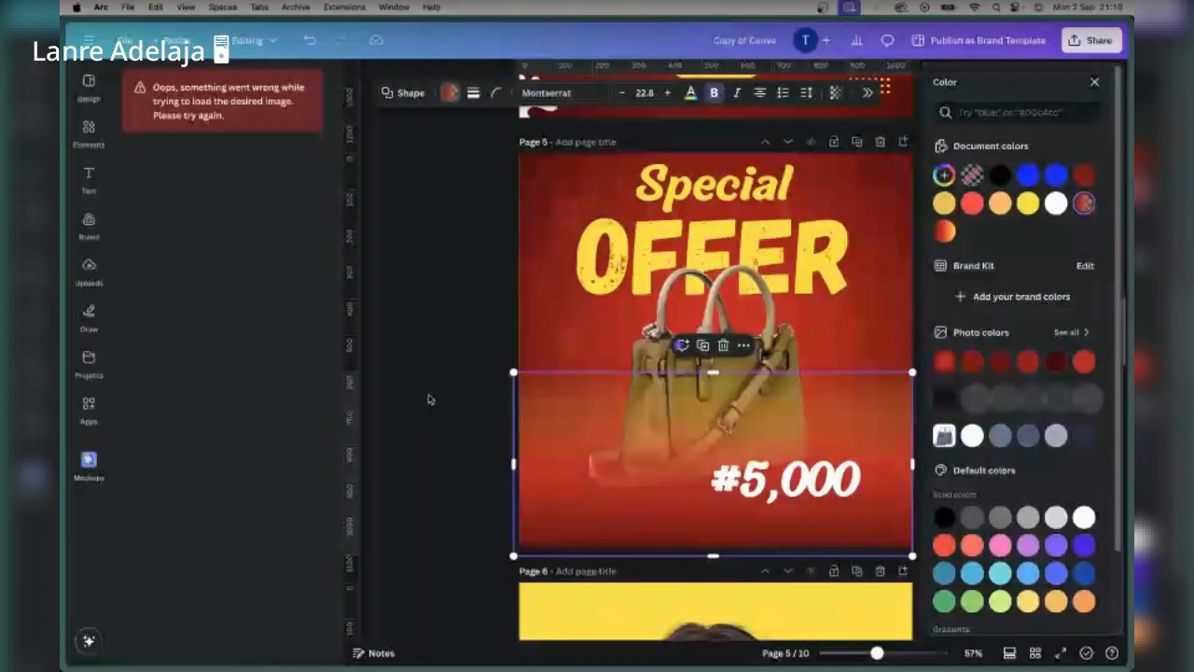
Step: Shift the gradient rectangle slightly downward and centre it on page 5, keeping its fade over the bag's base, and review the neighbouring pages
left_click(678, 471)
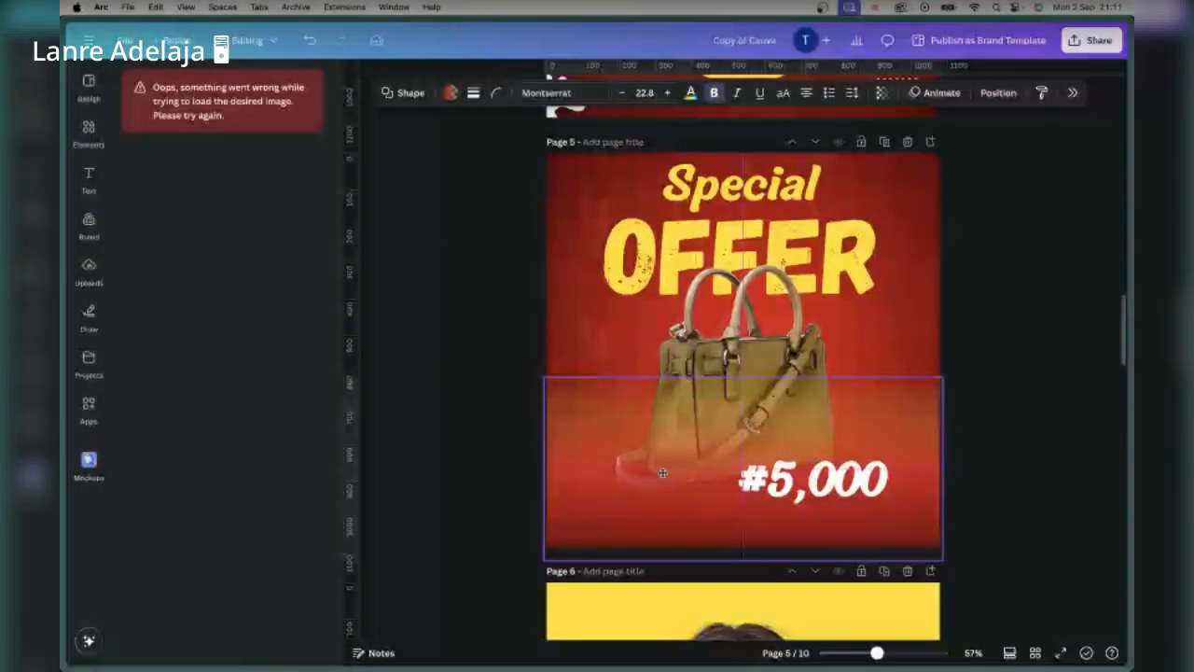
scroll(663, 473, "up", 3)
scroll(724, 418, "up", 15)
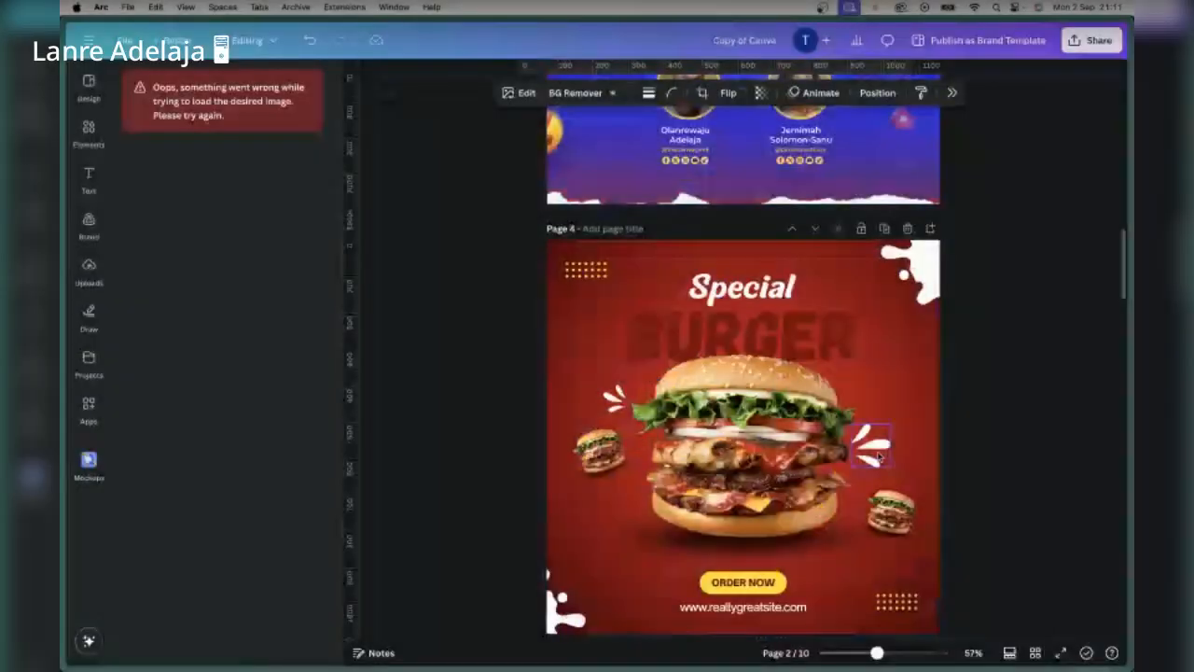
scroll(877, 455, "down", 10)
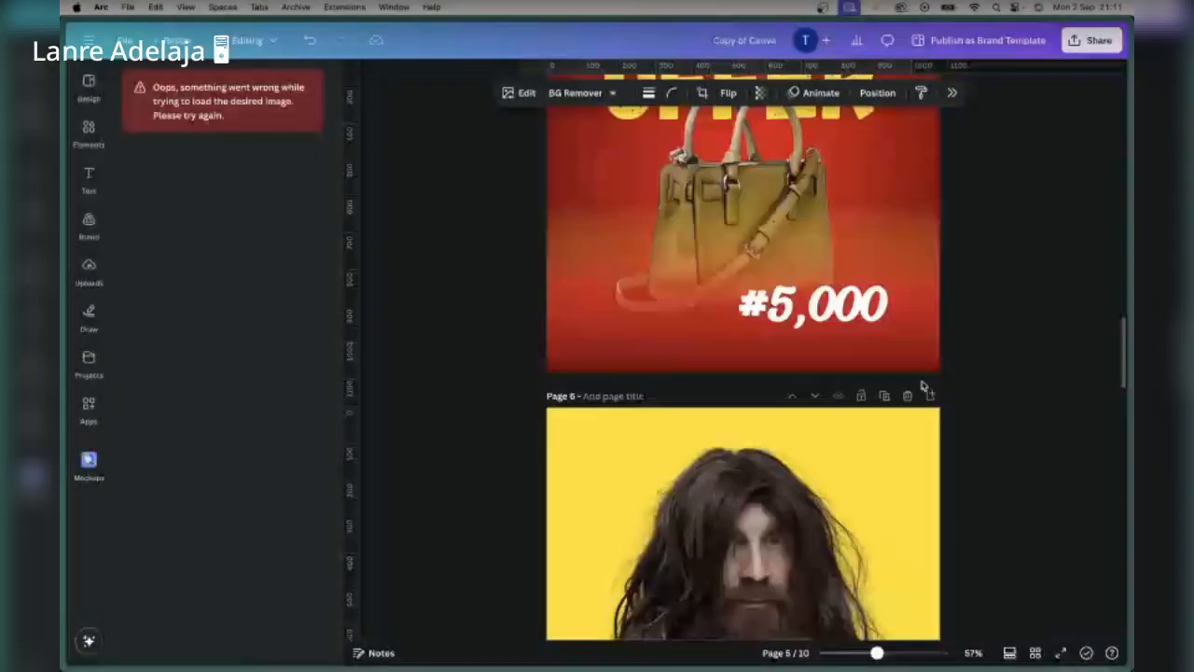